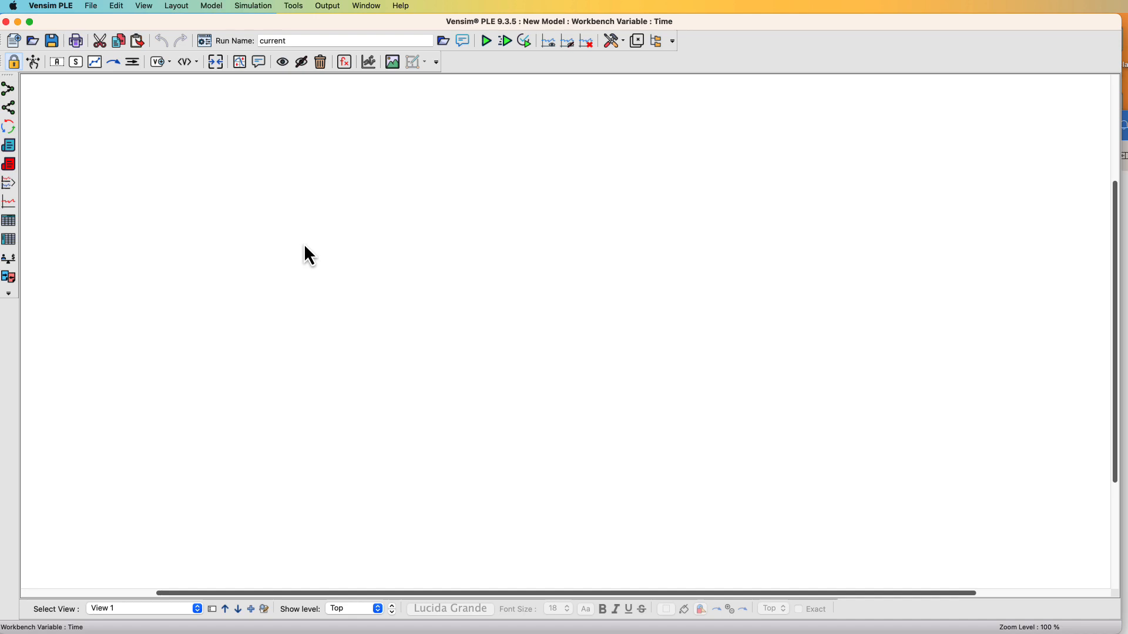
Create a new model, accepting the default time settings
left_click(89, 6)
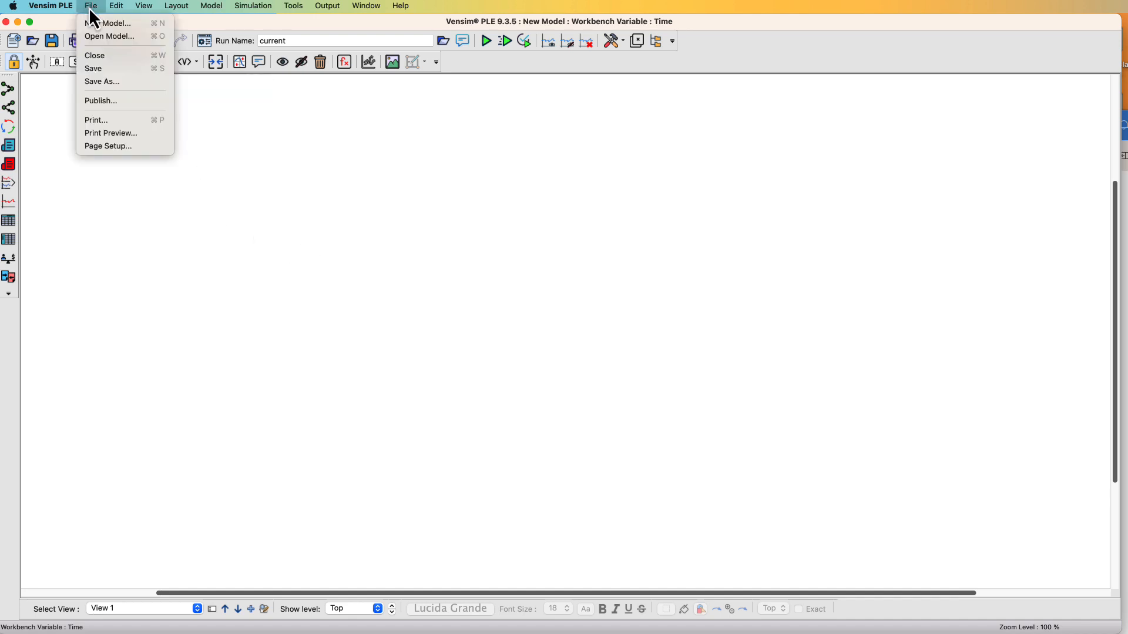
left_click(94, 23)
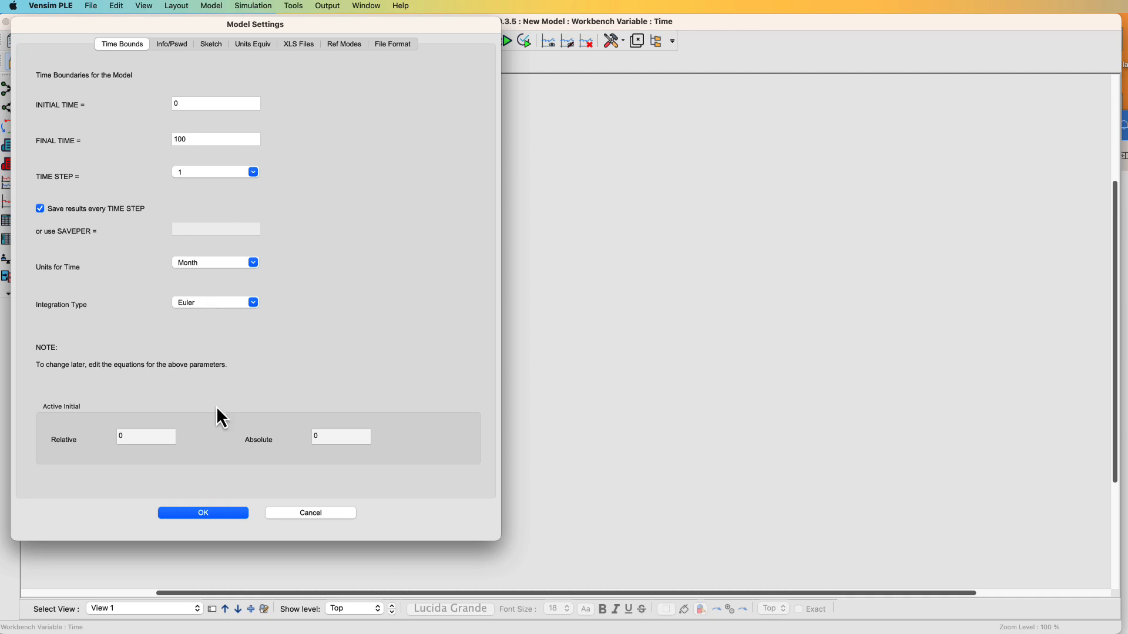
left_click(235, 514)
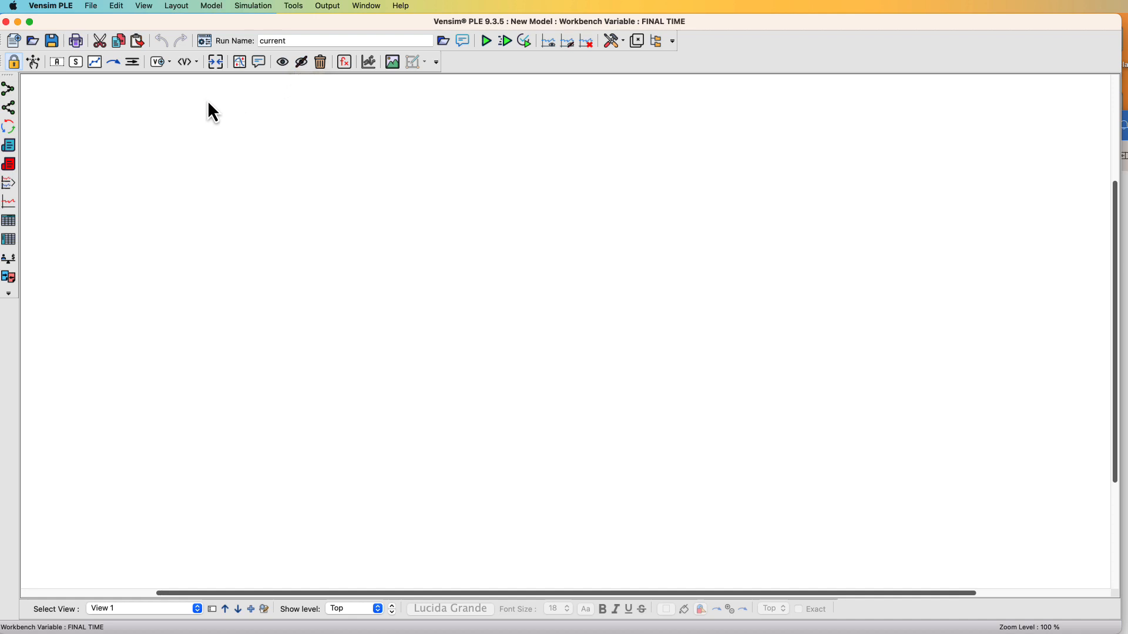
Add a variable named Terrorist in the middle of the sketch
left_click(56, 65)
left_click(516, 329)
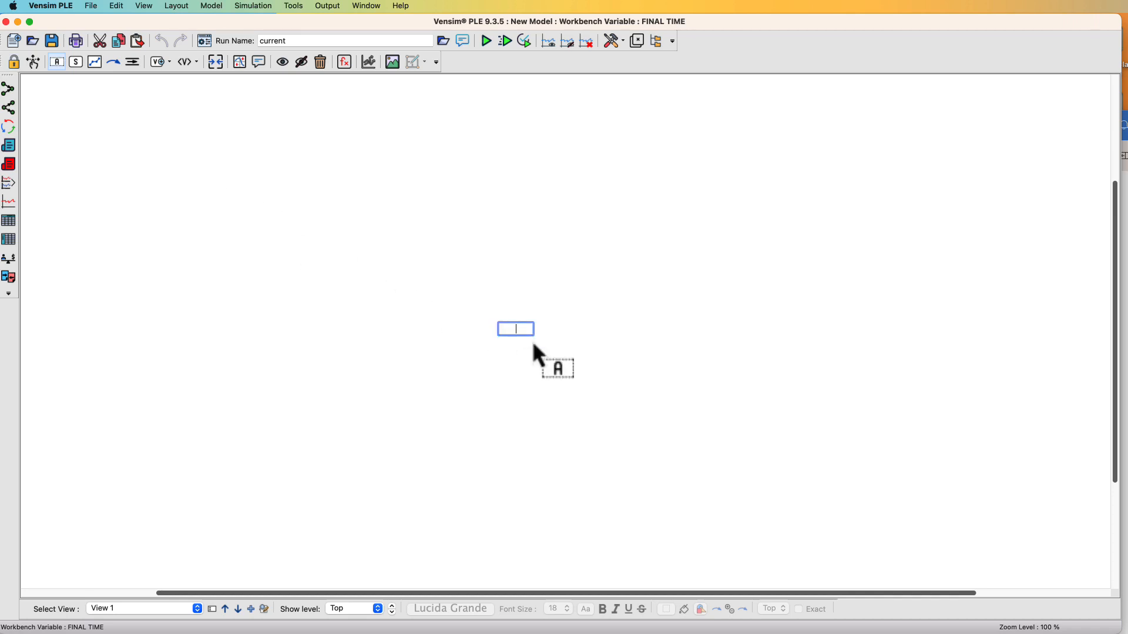
type("Terrorist")
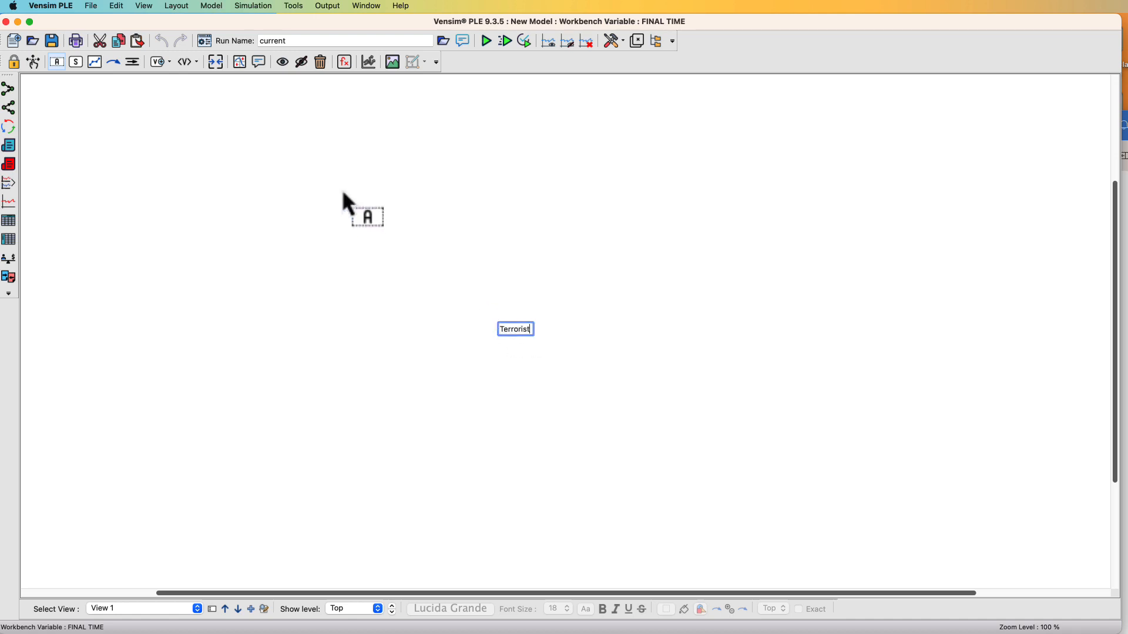
left_click(58, 62)
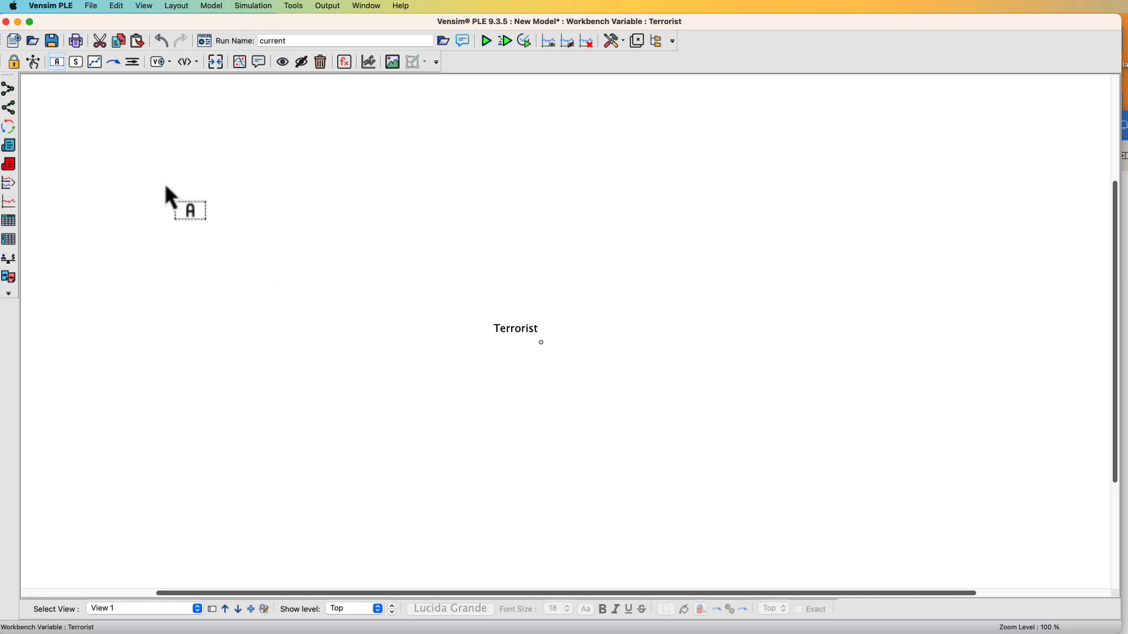
Add a variable named Recruiting New Terrorists to the left of Terrorist
left_click(54, 62)
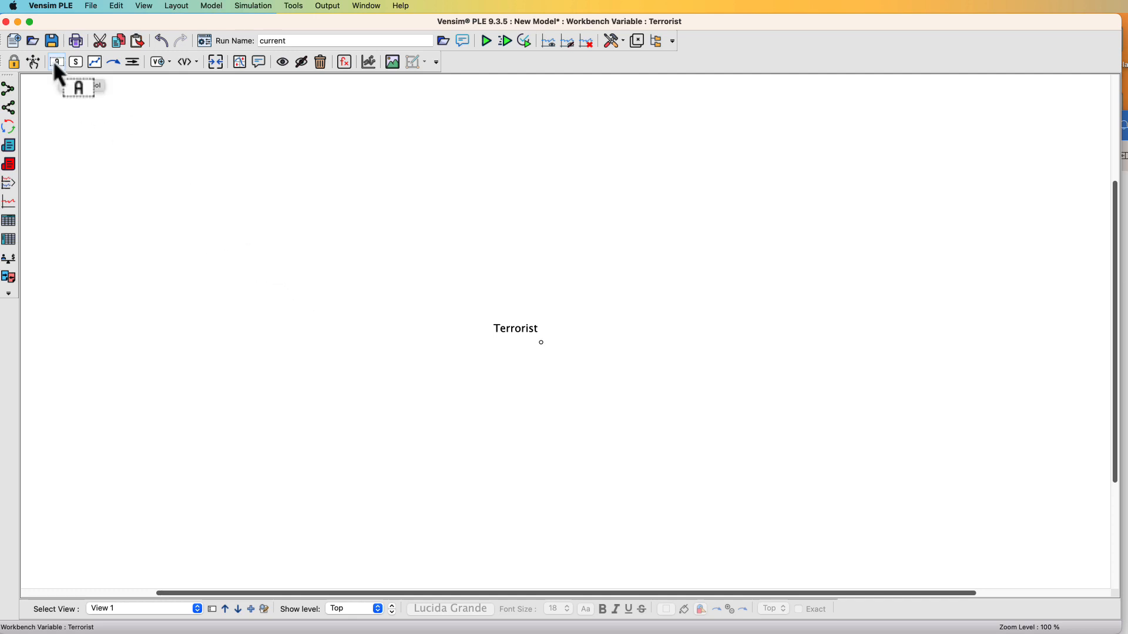
left_click(303, 321)
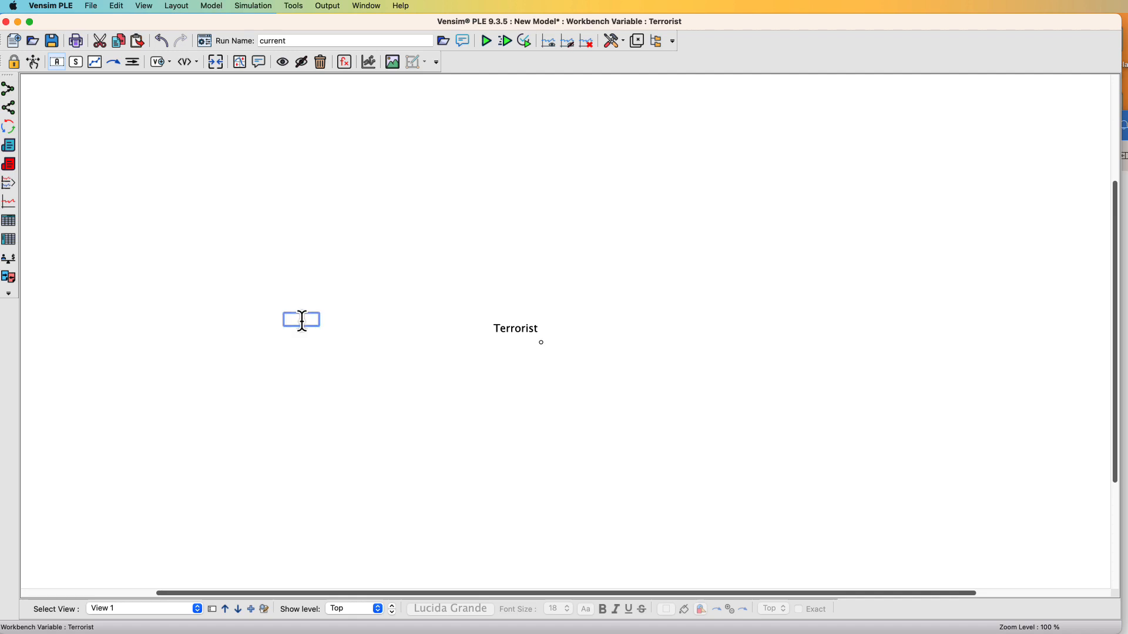
type("Recruiting New Terrorists")
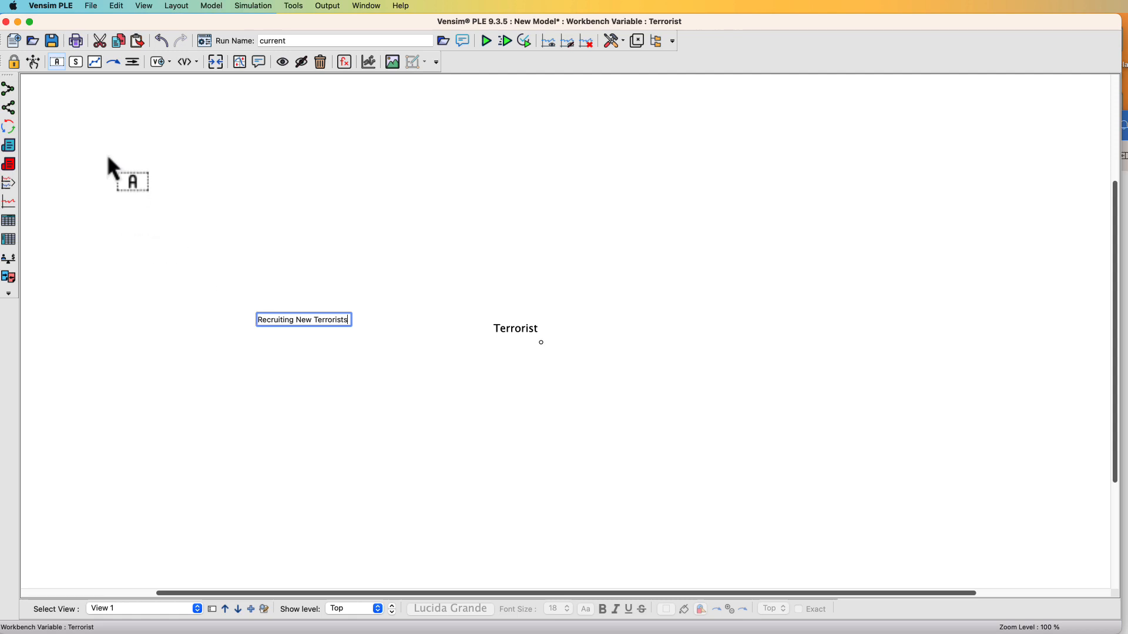
left_click(35, 64)
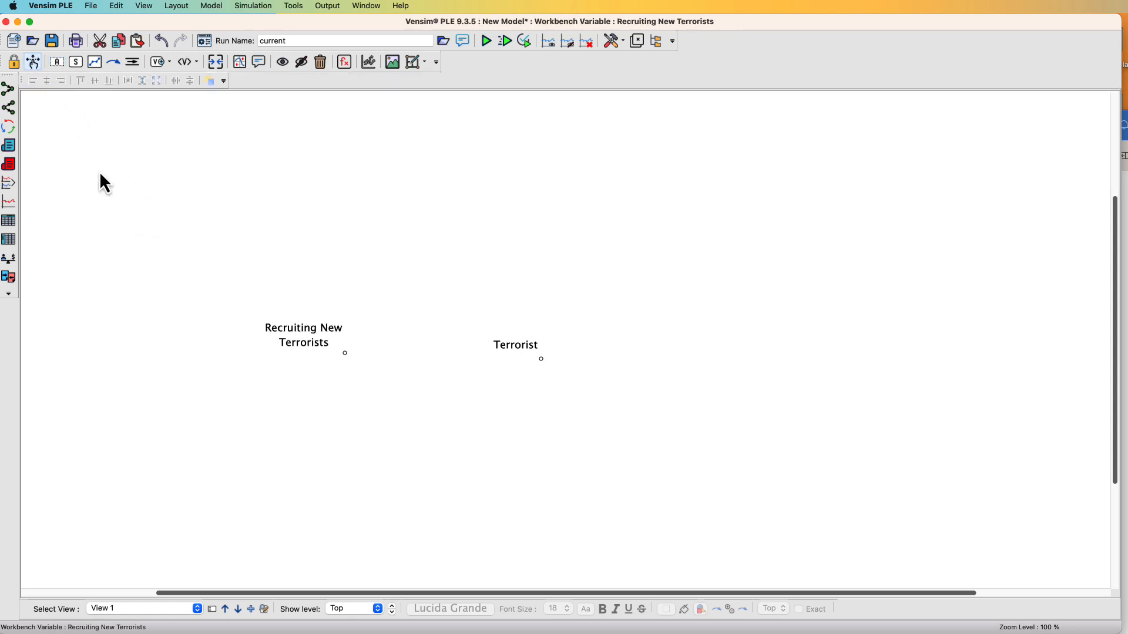
Draw a curved causal arrow from Recruiting New Terrorists to Terrorist and adjust its curve
left_click_drag(301, 347, 306, 353)
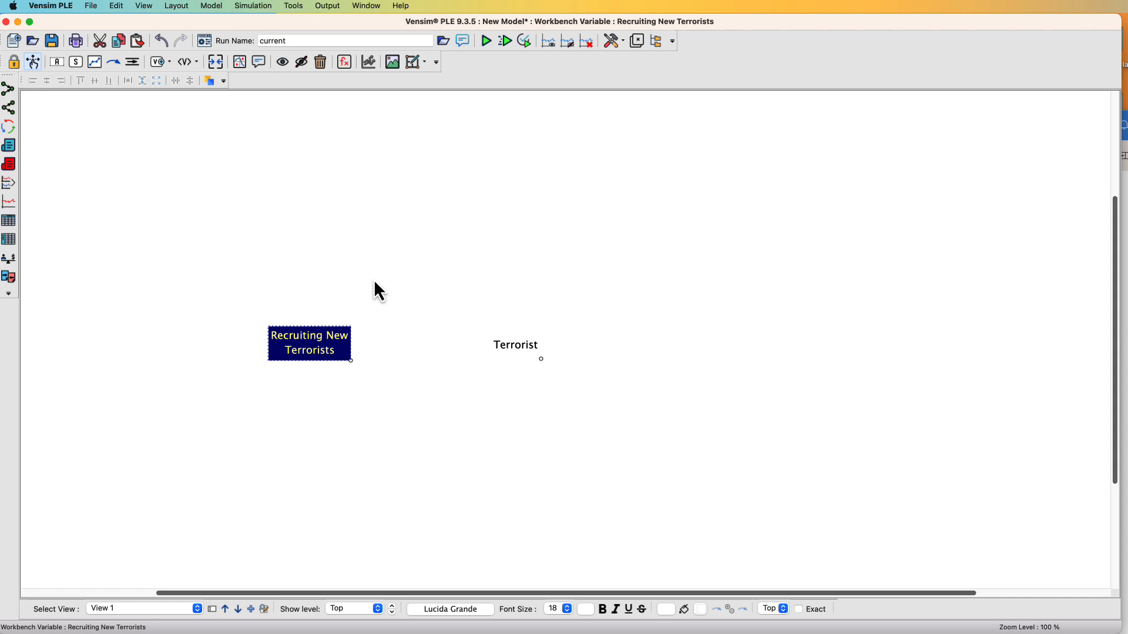
left_click(112, 62)
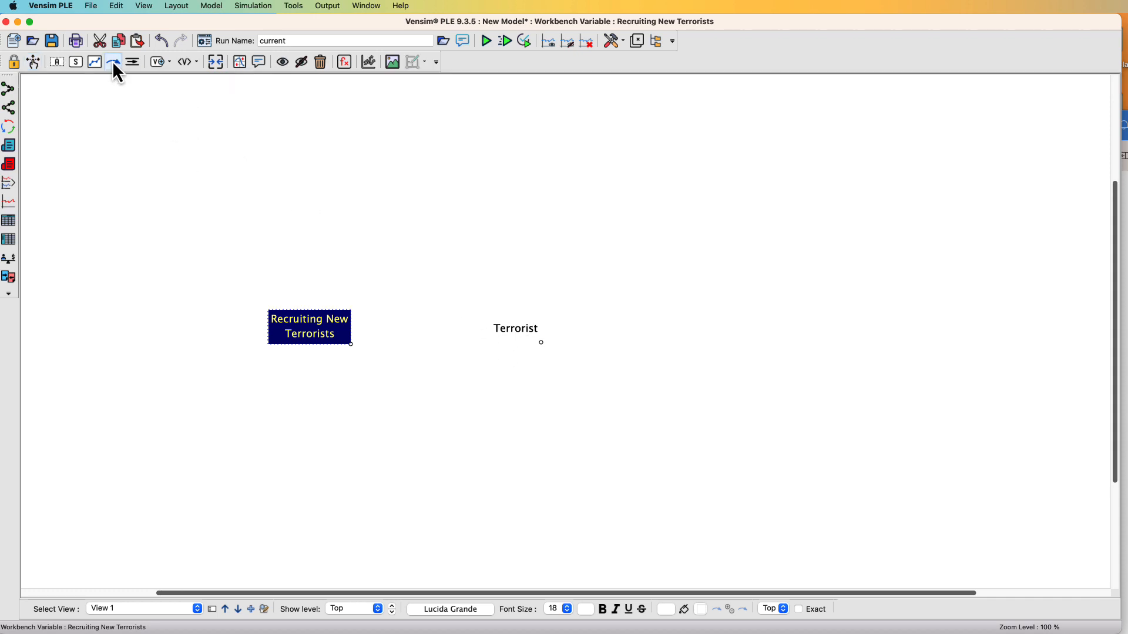
left_click(311, 320)
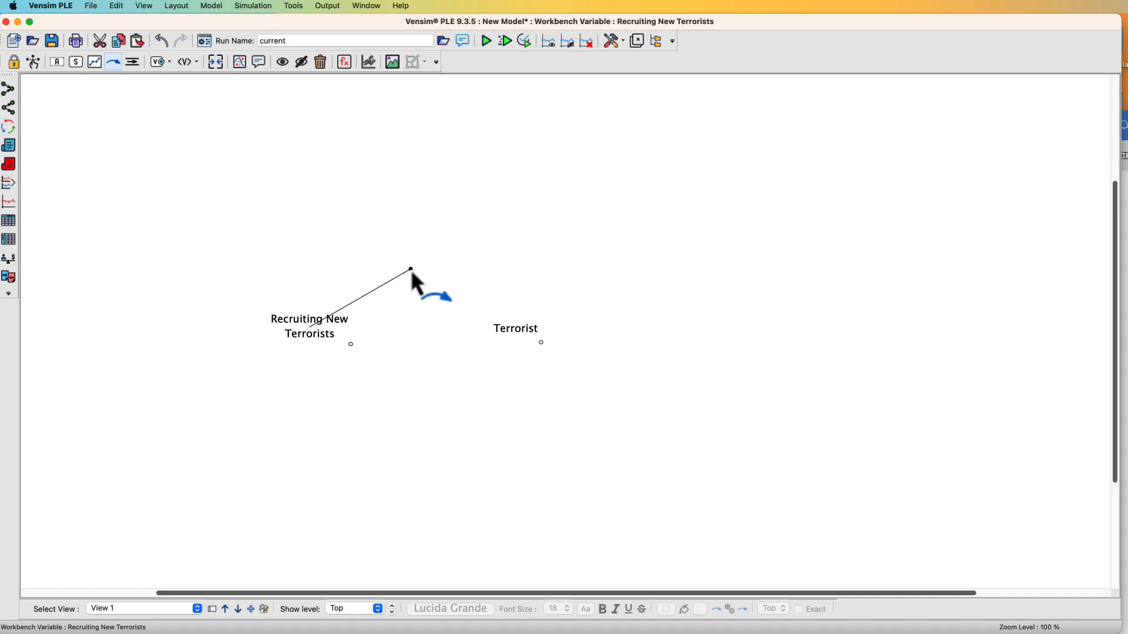
left_click(411, 269)
left_click(511, 331)
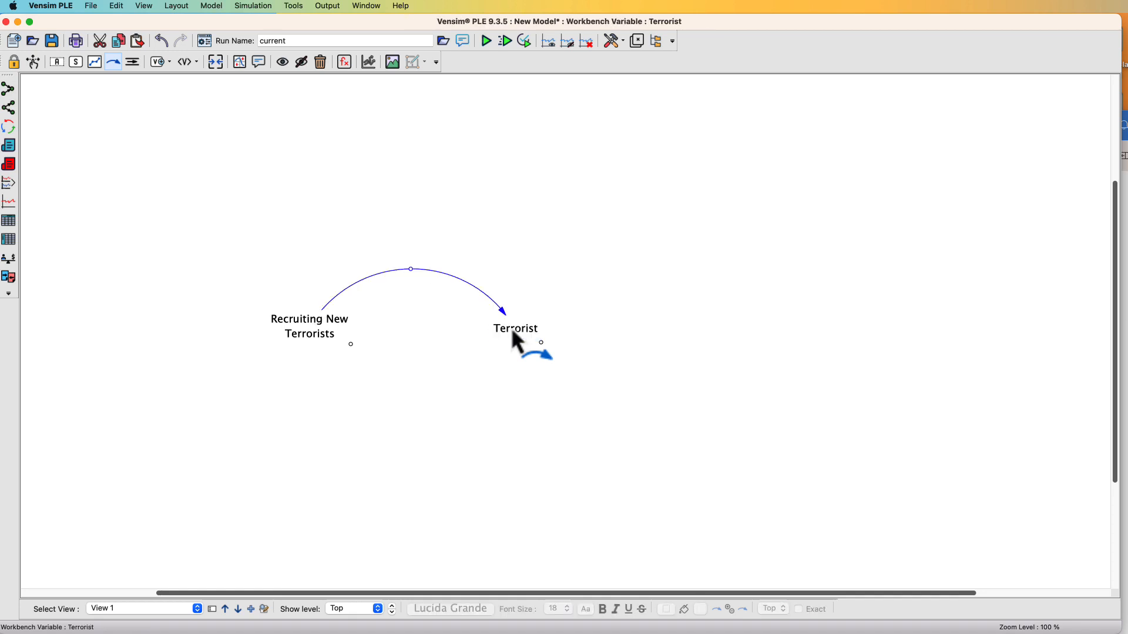
left_click(410, 272)
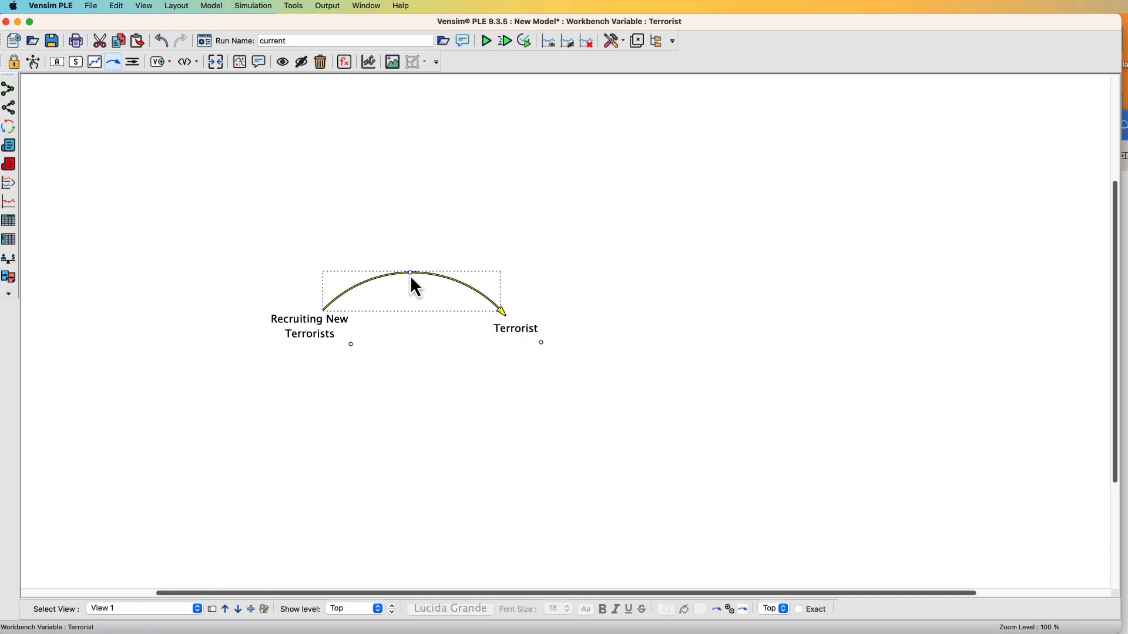
left_click_drag(411, 278, 411, 280)
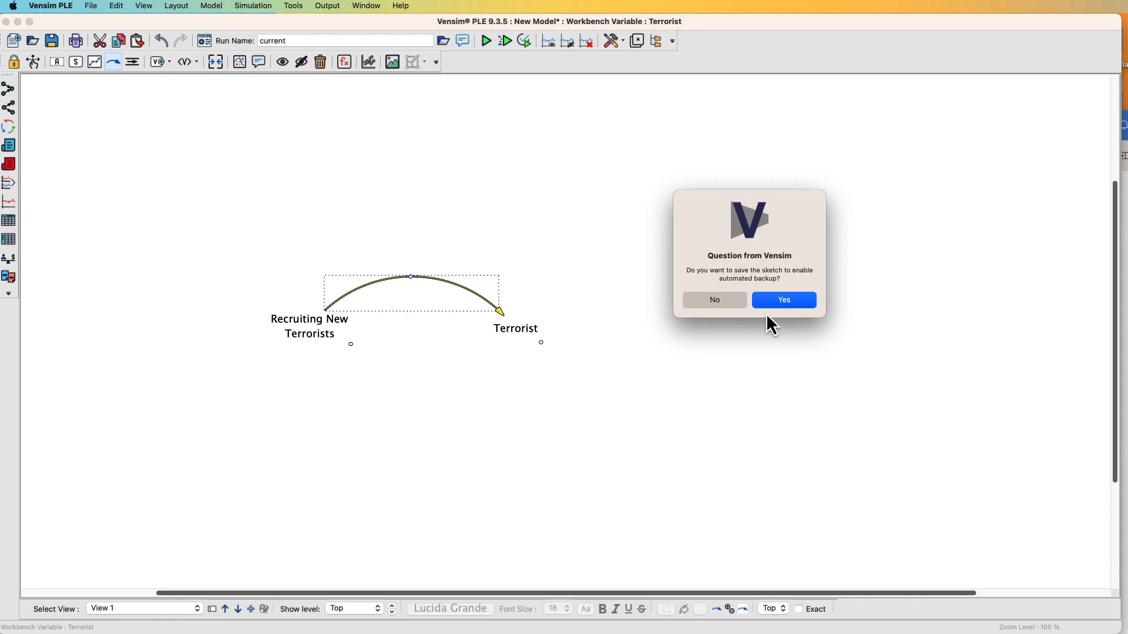
Save the model as Terror 1 in the Terrorism Model folder under Documents
left_click(779, 304)
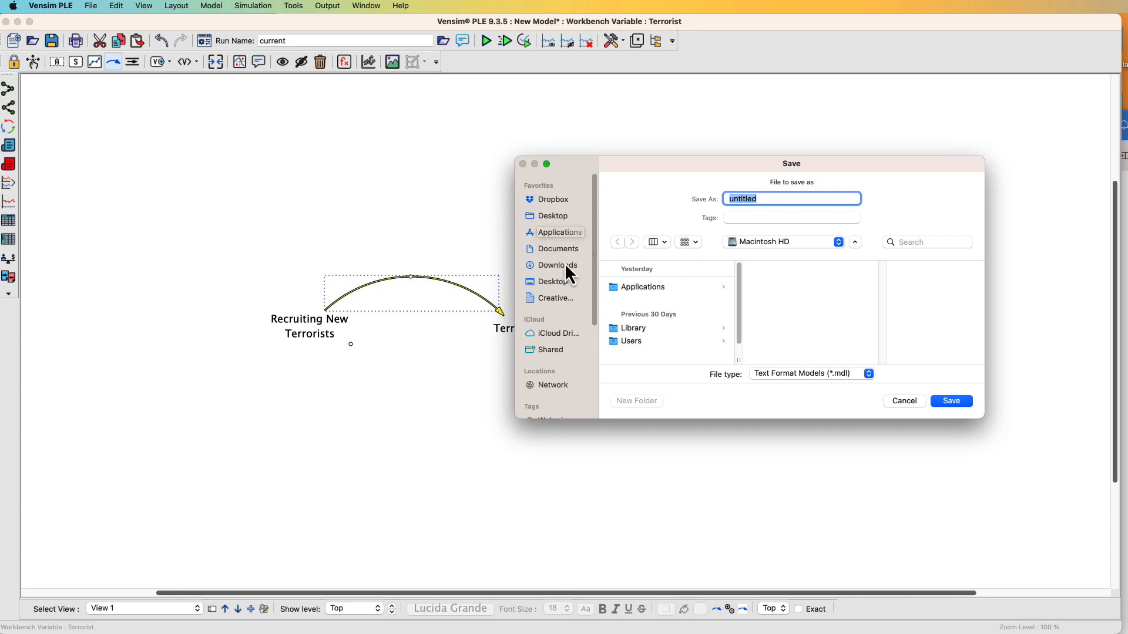
left_click(563, 248)
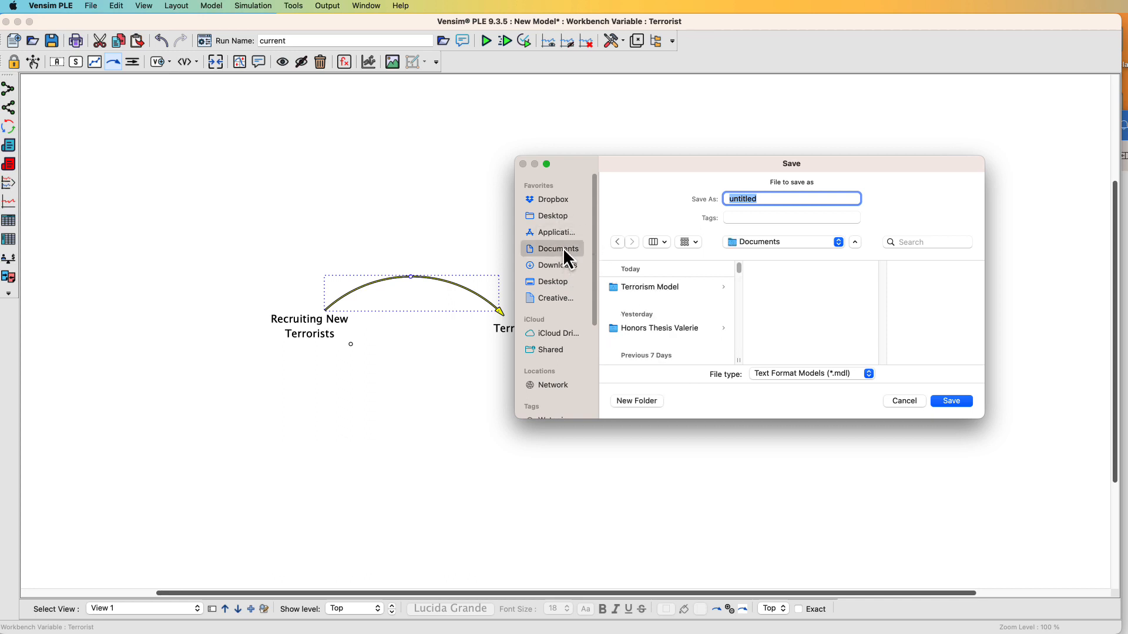
left_click(652, 290)
double_click(767, 200)
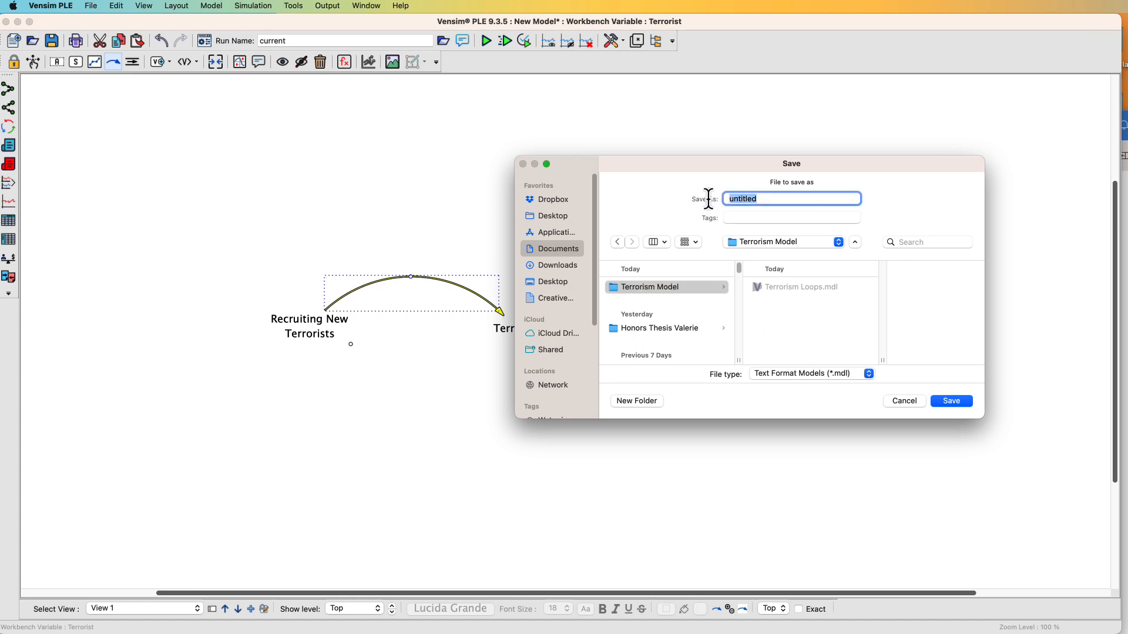
type("Ter")
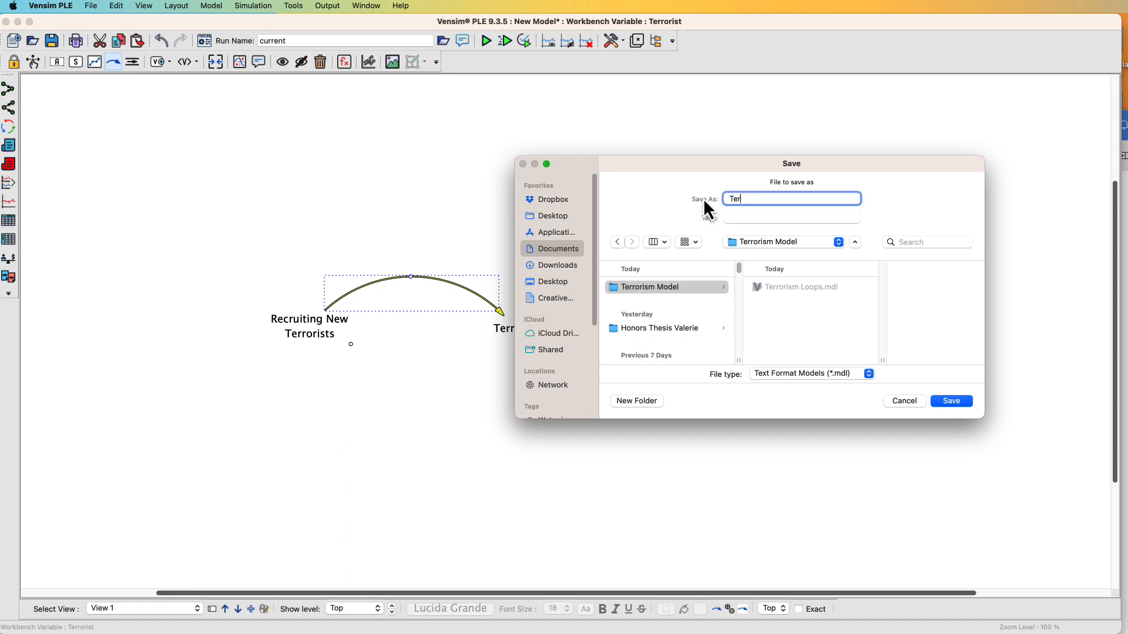
type("ror 1")
left_click(952, 401)
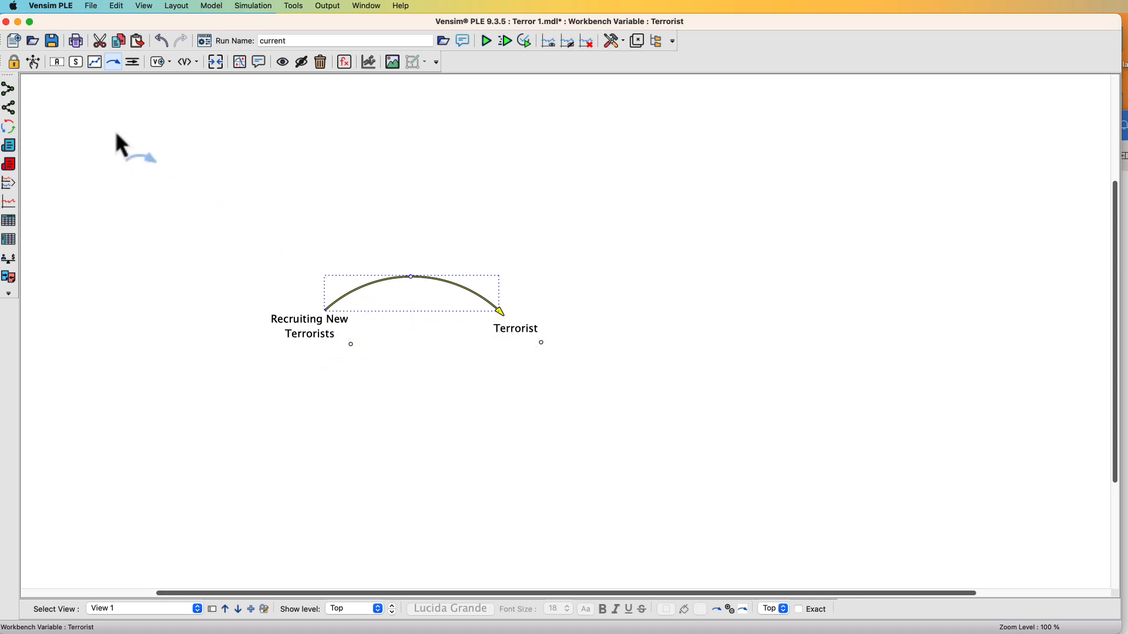
Set the polarity marking of the arrow from Recruiting New Terrorists to Terrorist to S
left_click(34, 62)
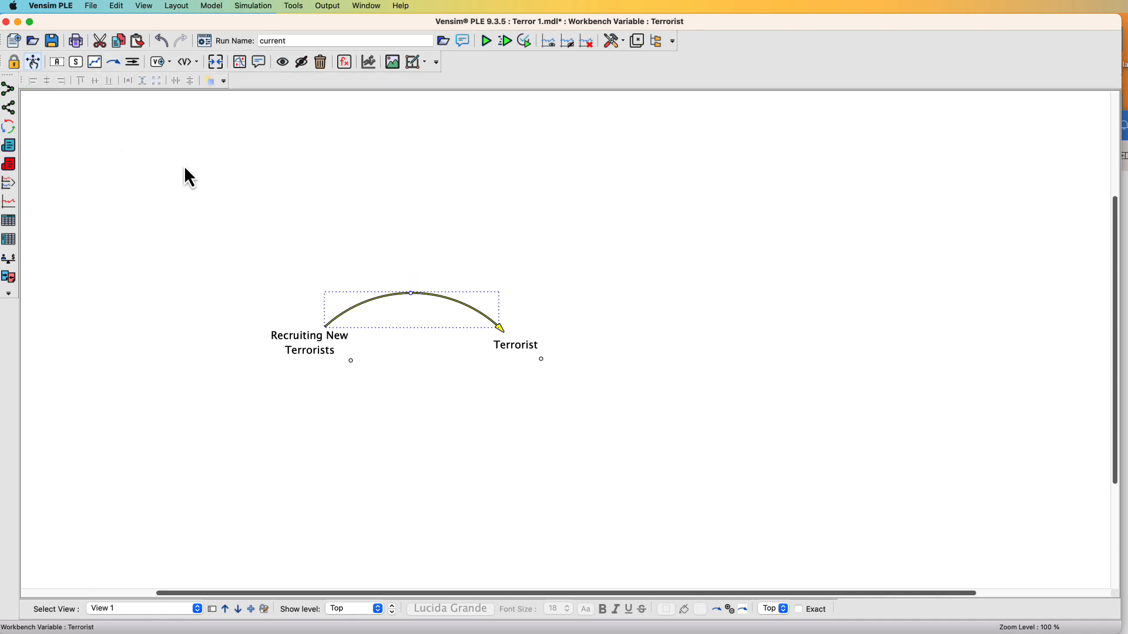
left_click(376, 238)
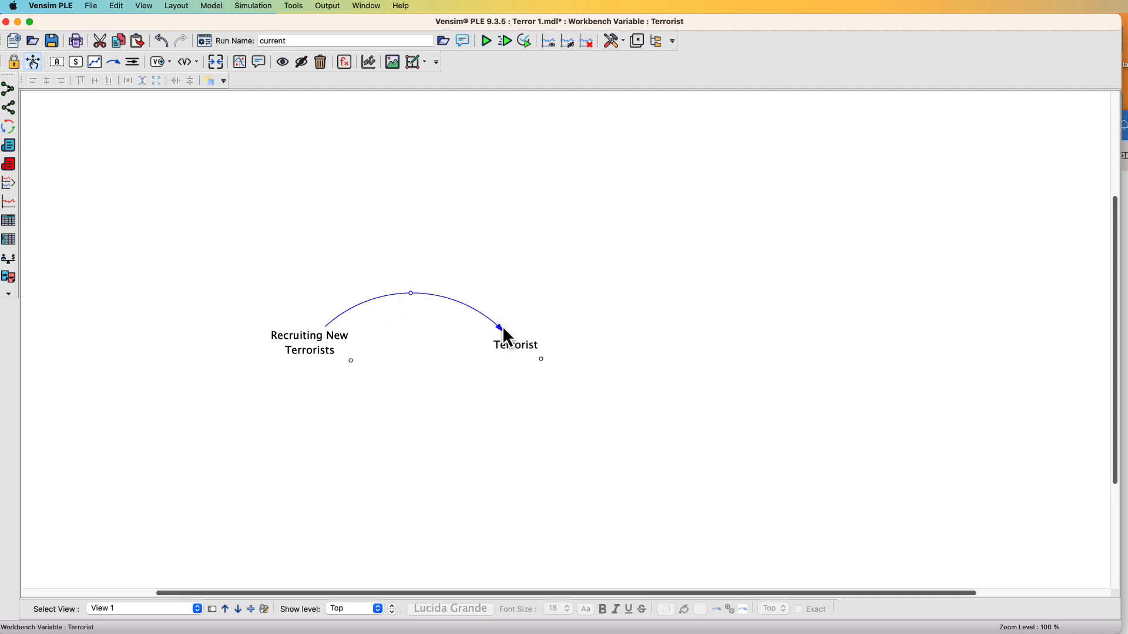
right_click(410, 294)
left_click_drag(490, 301, 493, 163)
left_click_drag(682, 409, 776, 521)
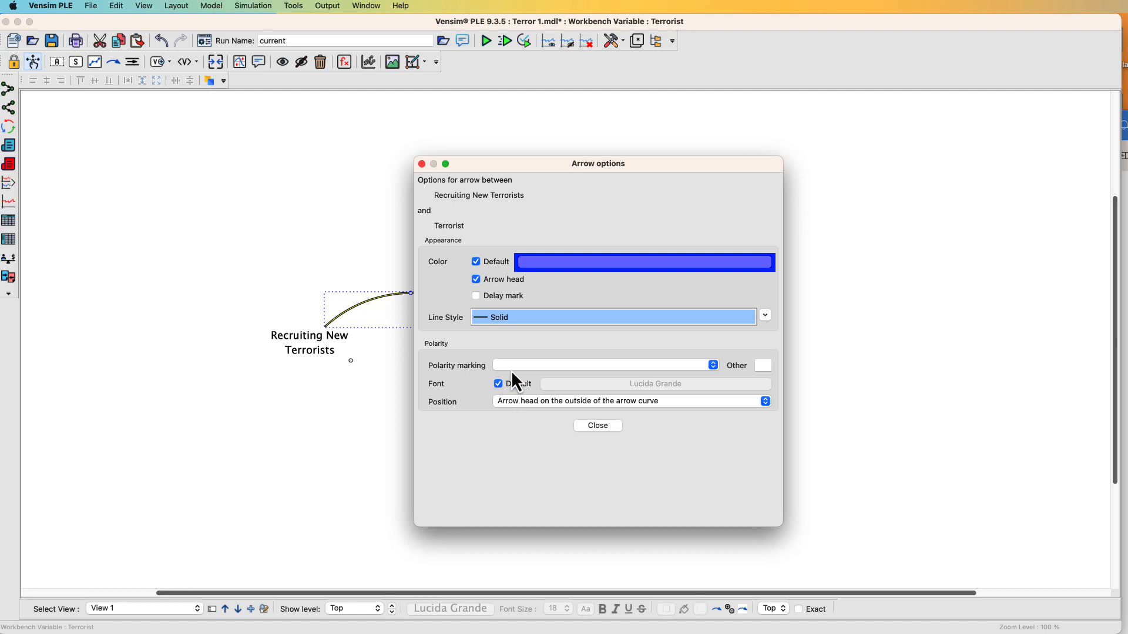
left_click(713, 365)
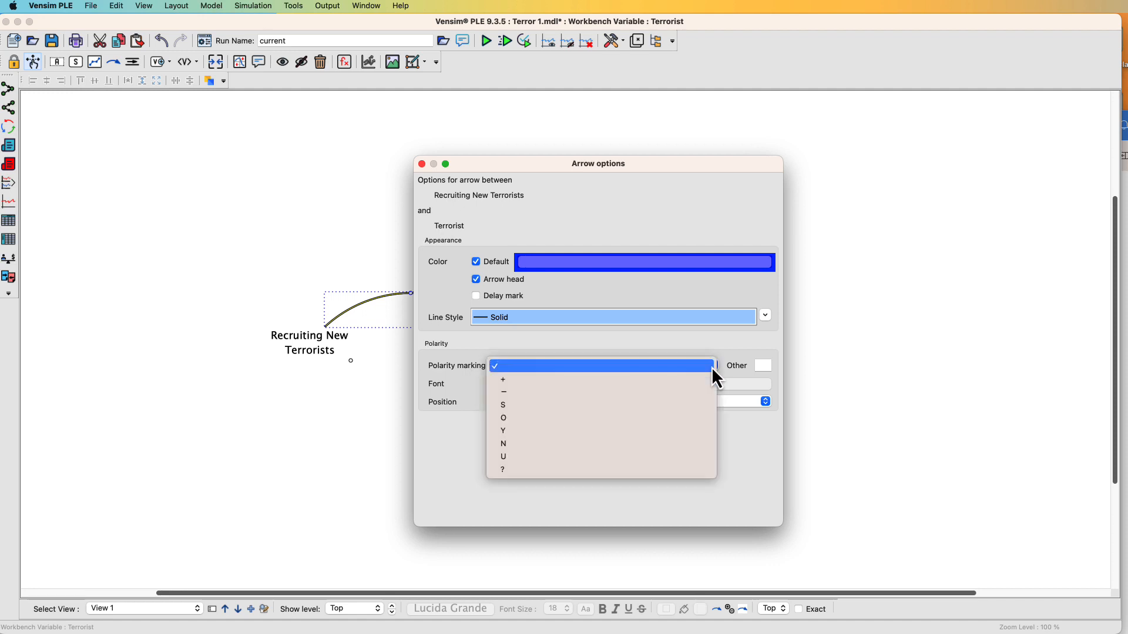
left_click(511, 407)
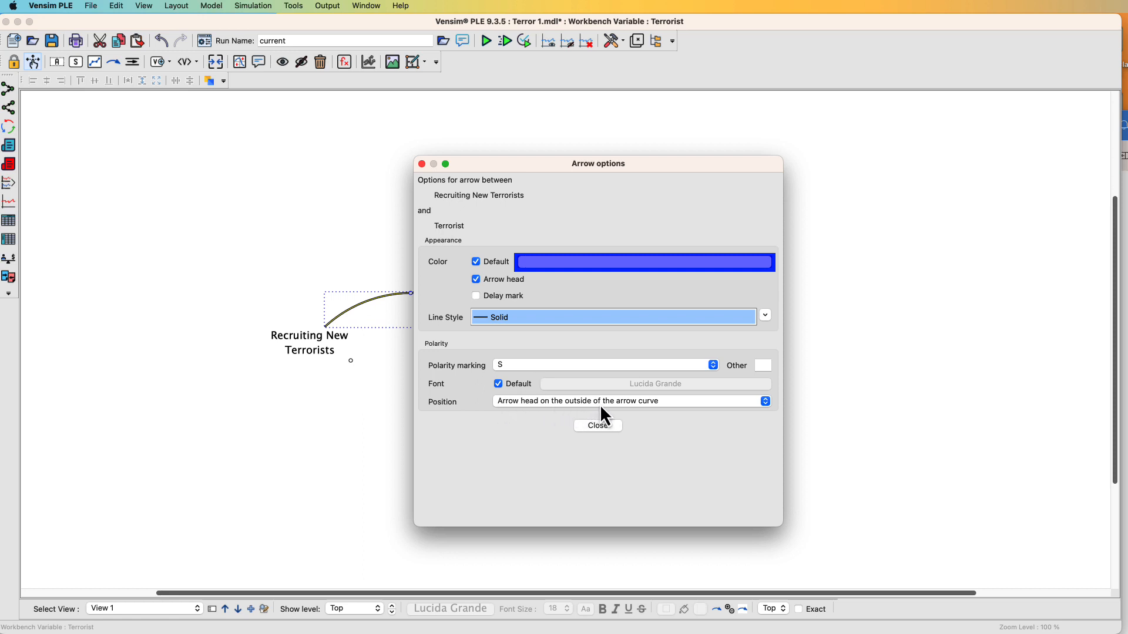
left_click(607, 425)
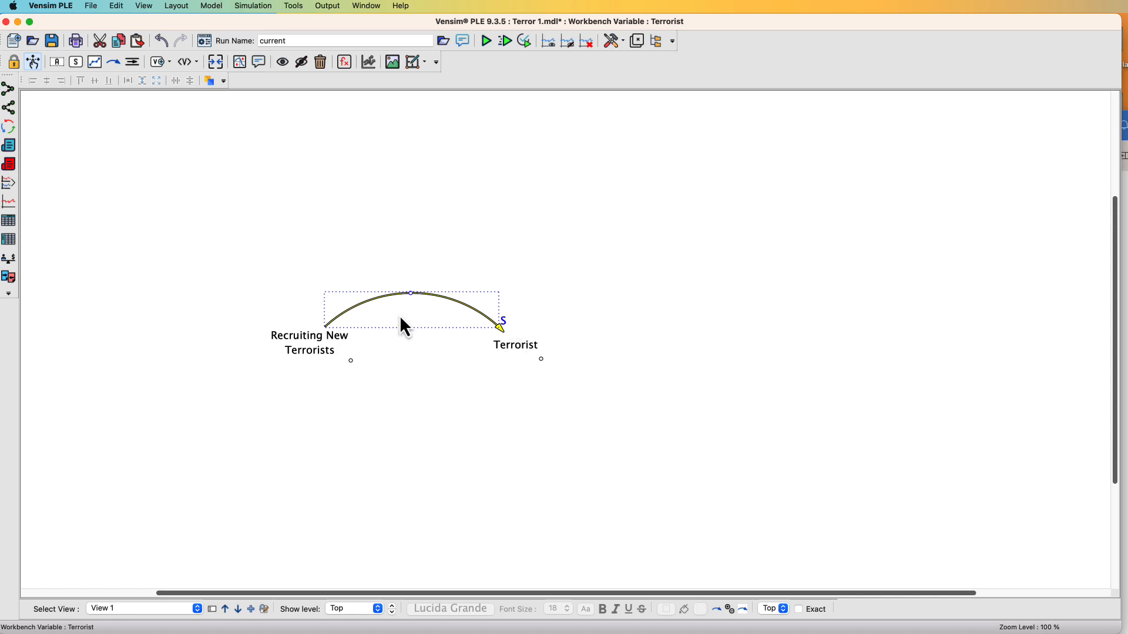
left_click(561, 249)
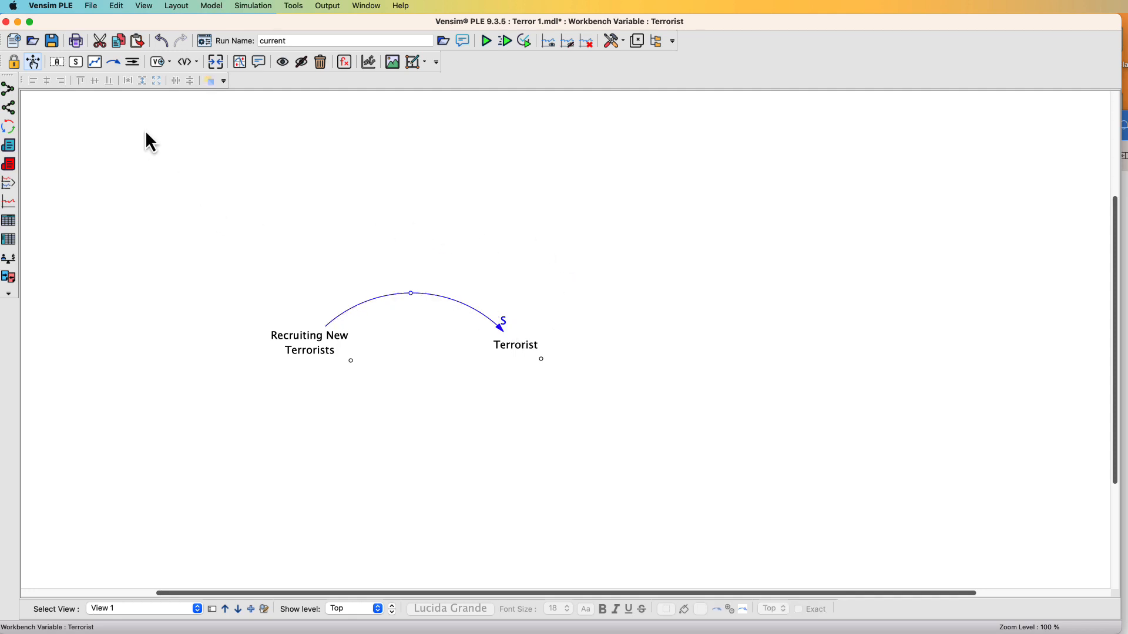
Draw a curved causal arrow from Terrorist back to Recruiting New Terrorists below the first arrow
left_click(115, 62)
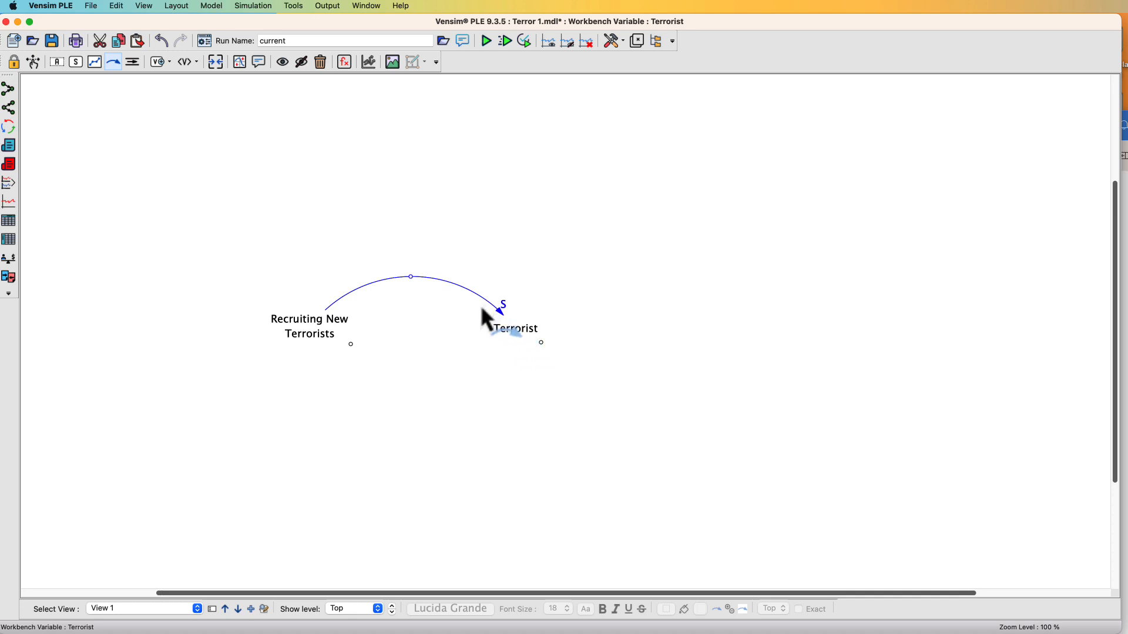
left_click(514, 332)
left_click(431, 393)
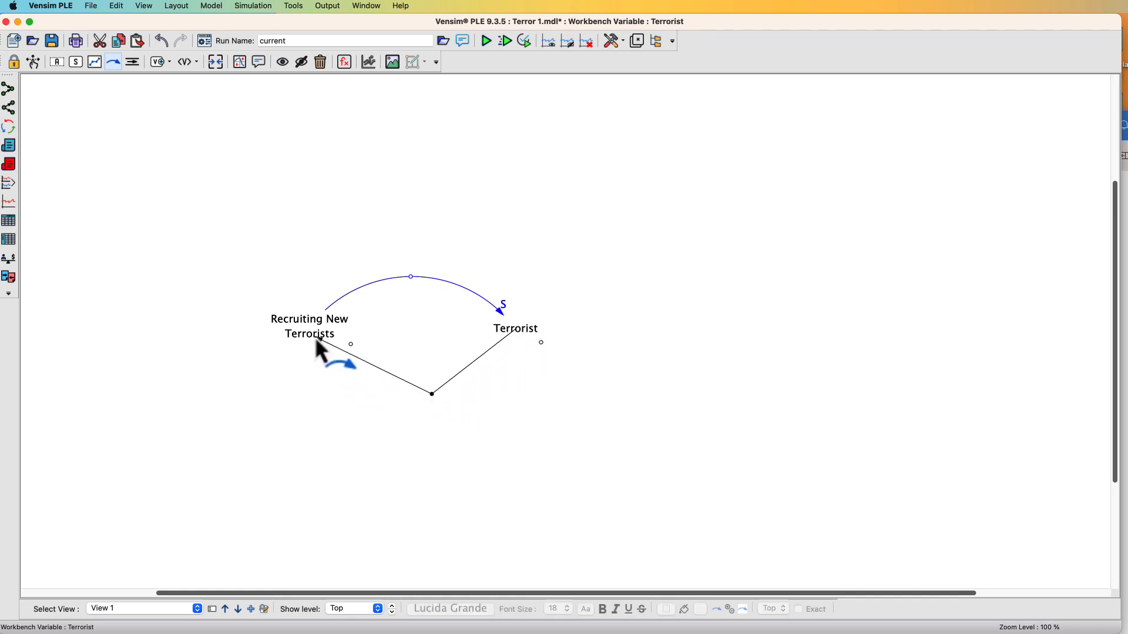
left_click(318, 344)
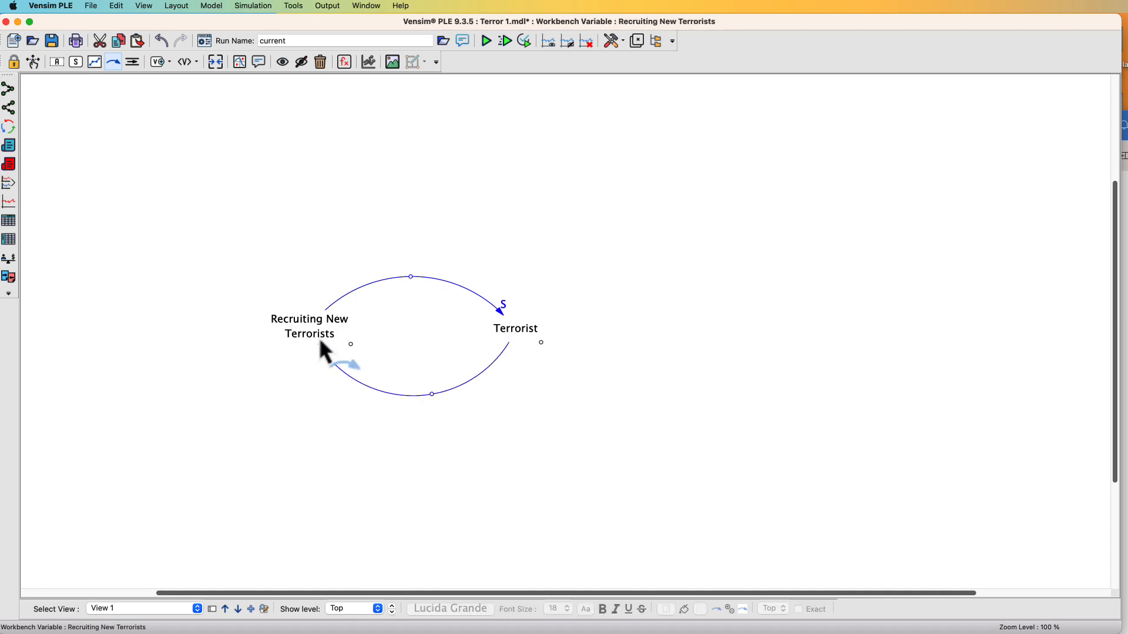
left_click_drag(431, 394, 410, 383)
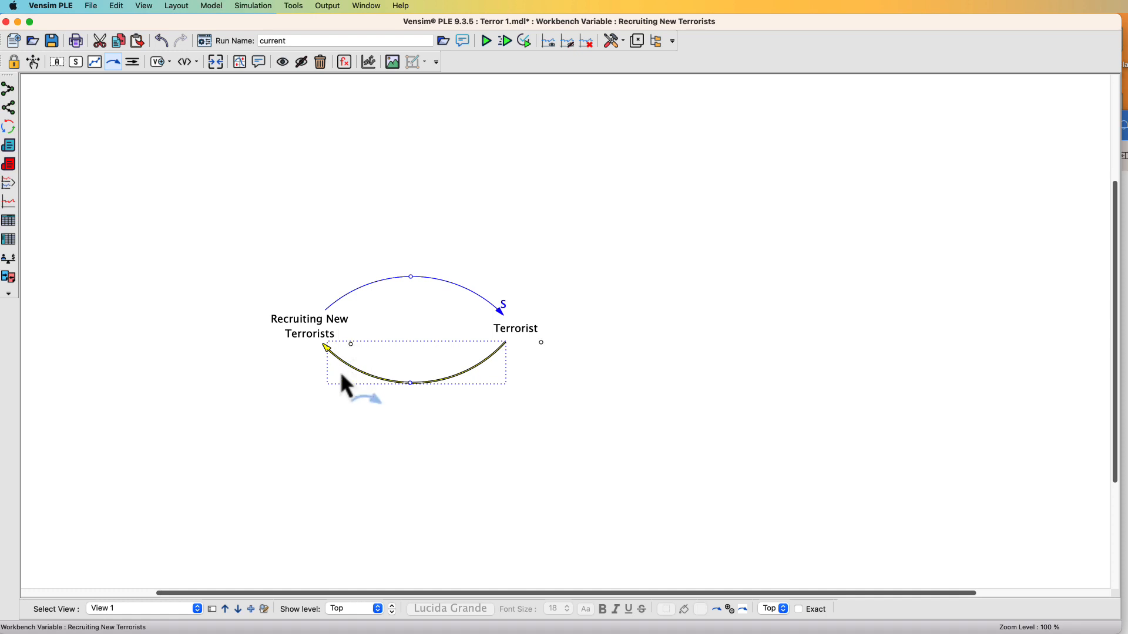
Set the polarity marking of the arrow from Terrorist to Recruiting New Terrorists to S
right_click(410, 383)
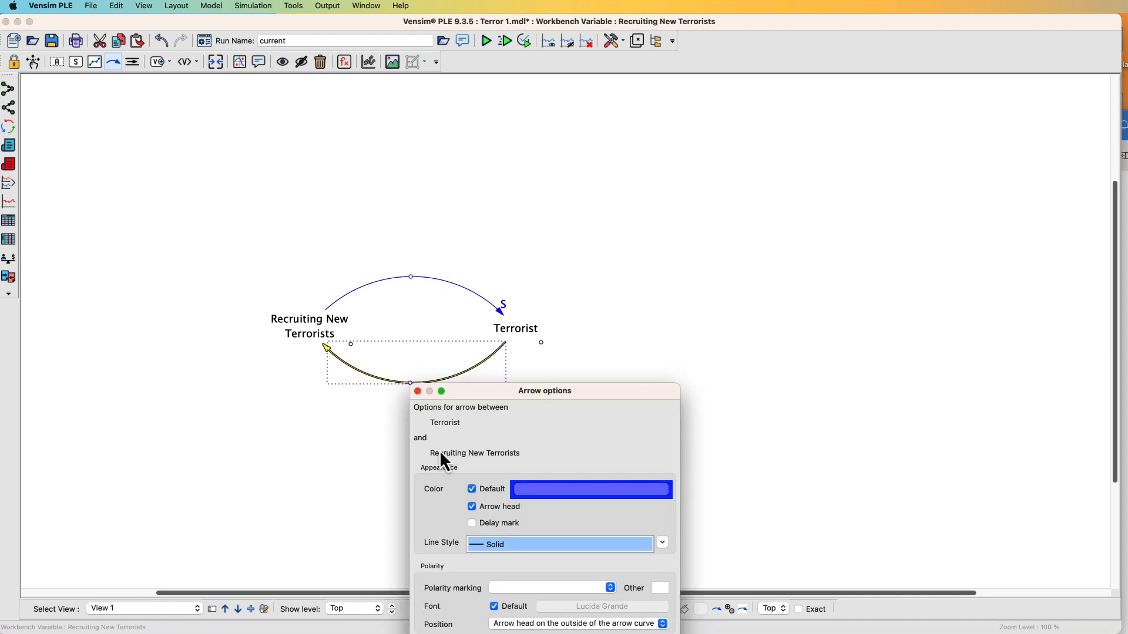
left_click_drag(518, 399, 647, 172)
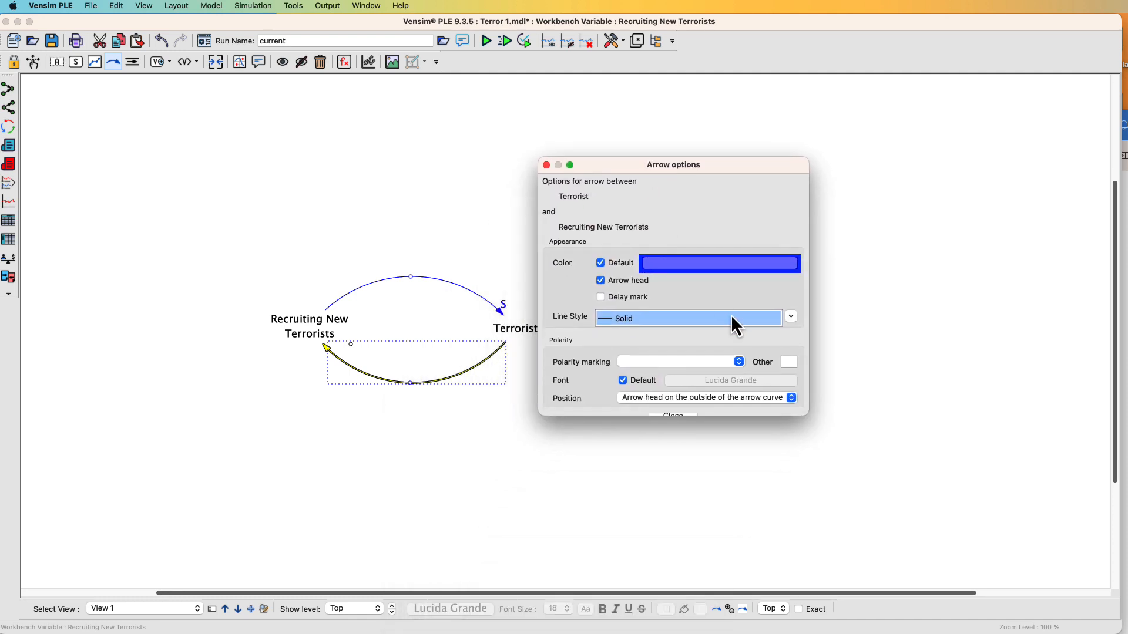
left_click_drag(806, 422, 868, 531)
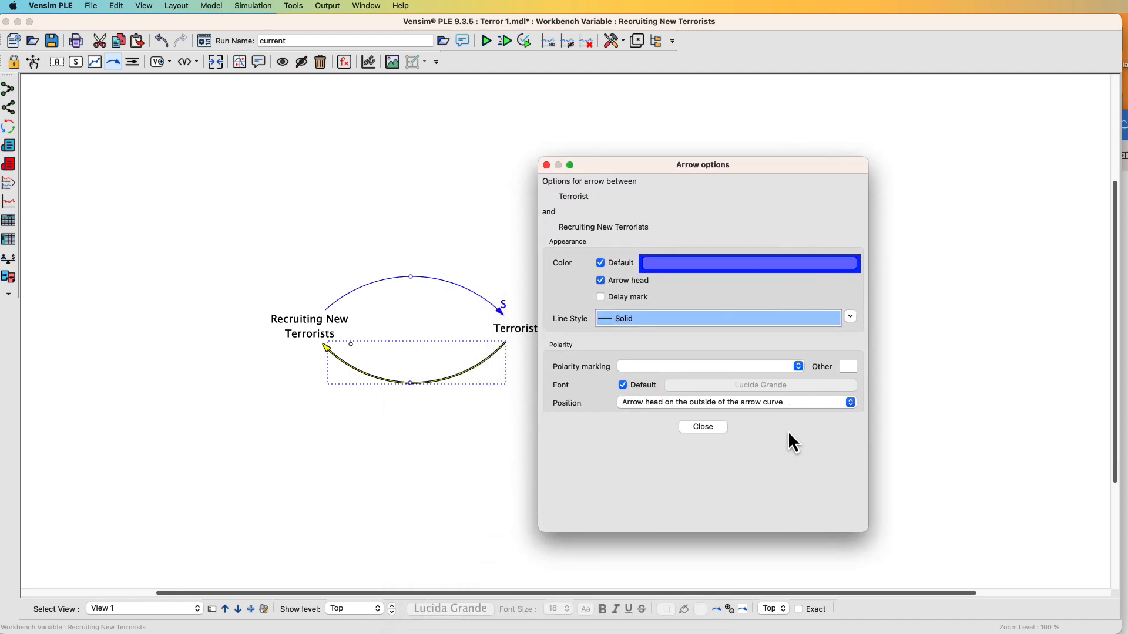
left_click(716, 376)
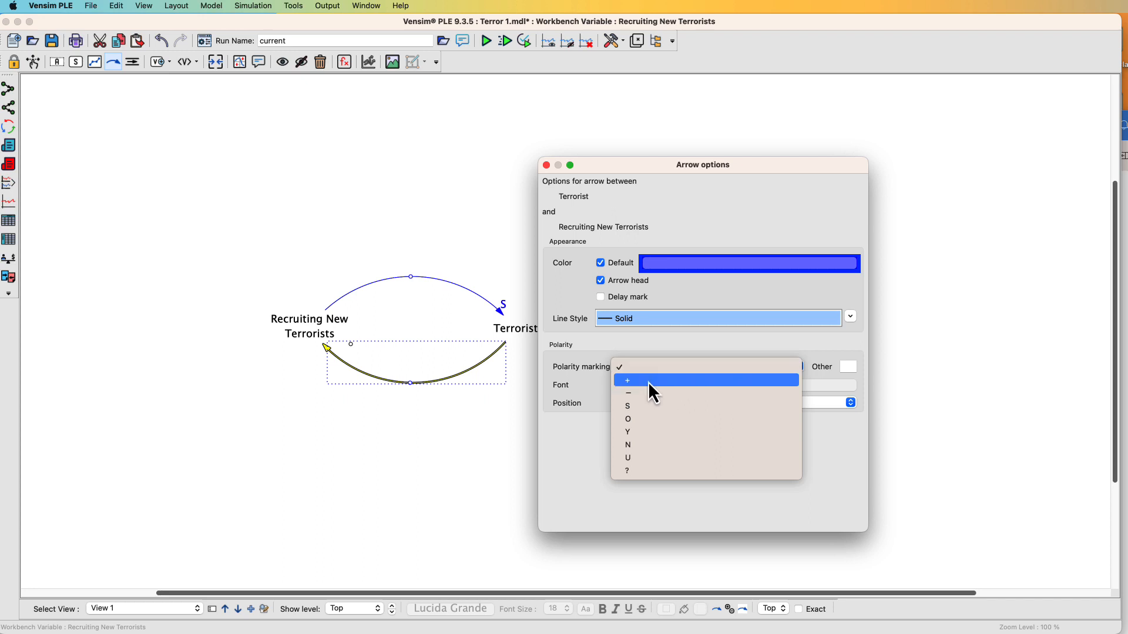
left_click(630, 407)
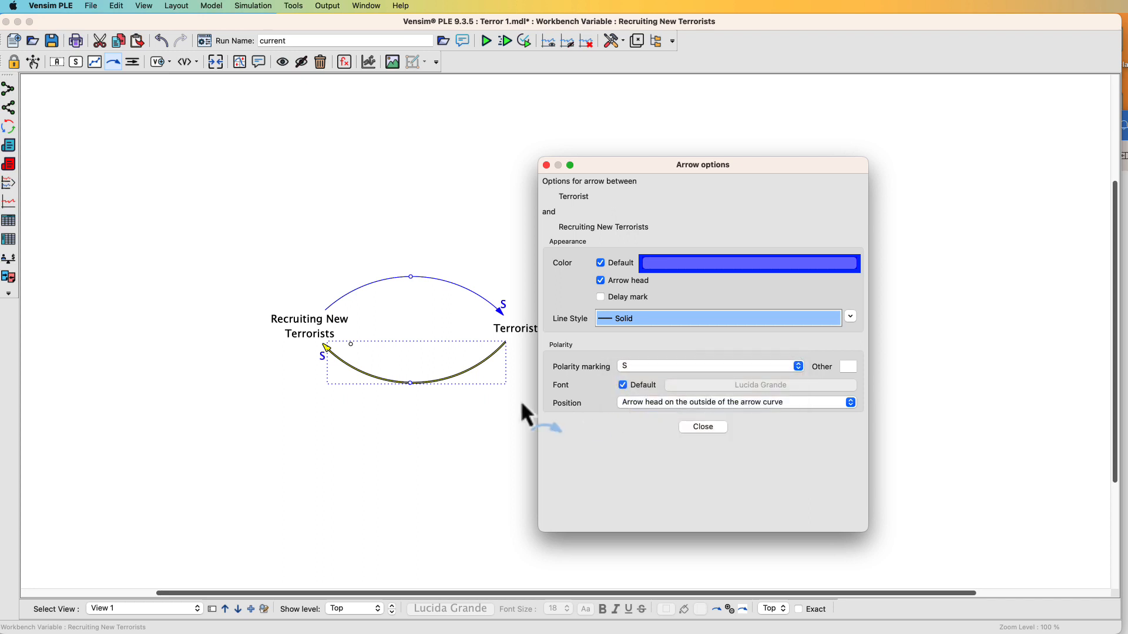
Set this arrow's polarity position to handle on the outside of the curve and move the S mark near the arrowhead
left_click(676, 403)
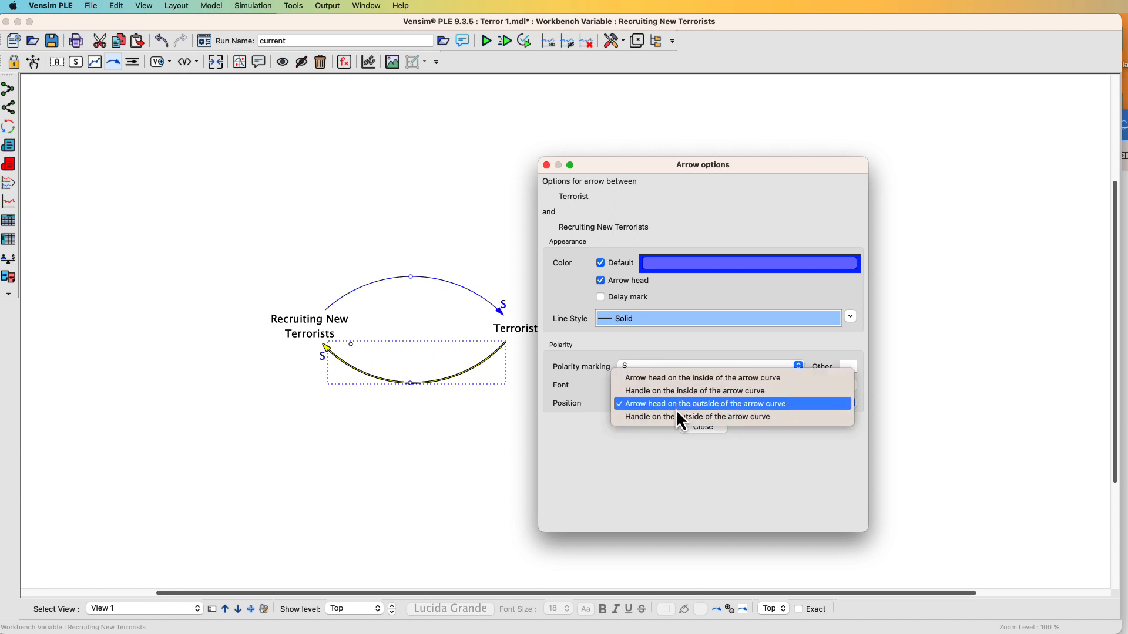
left_click(675, 418)
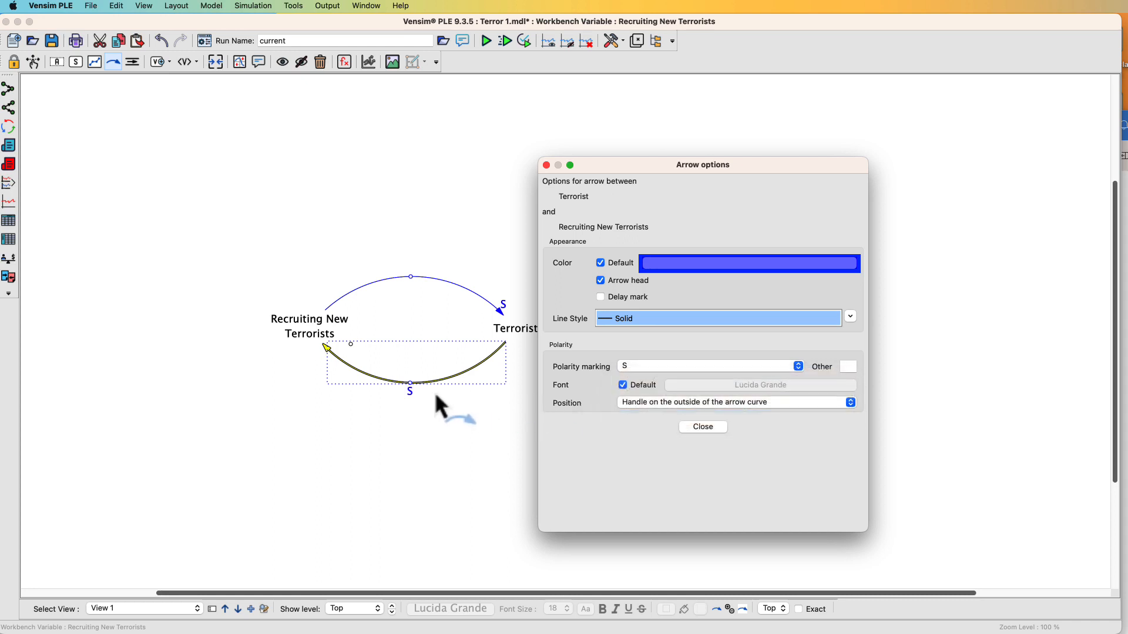
left_click_drag(410, 385, 330, 358)
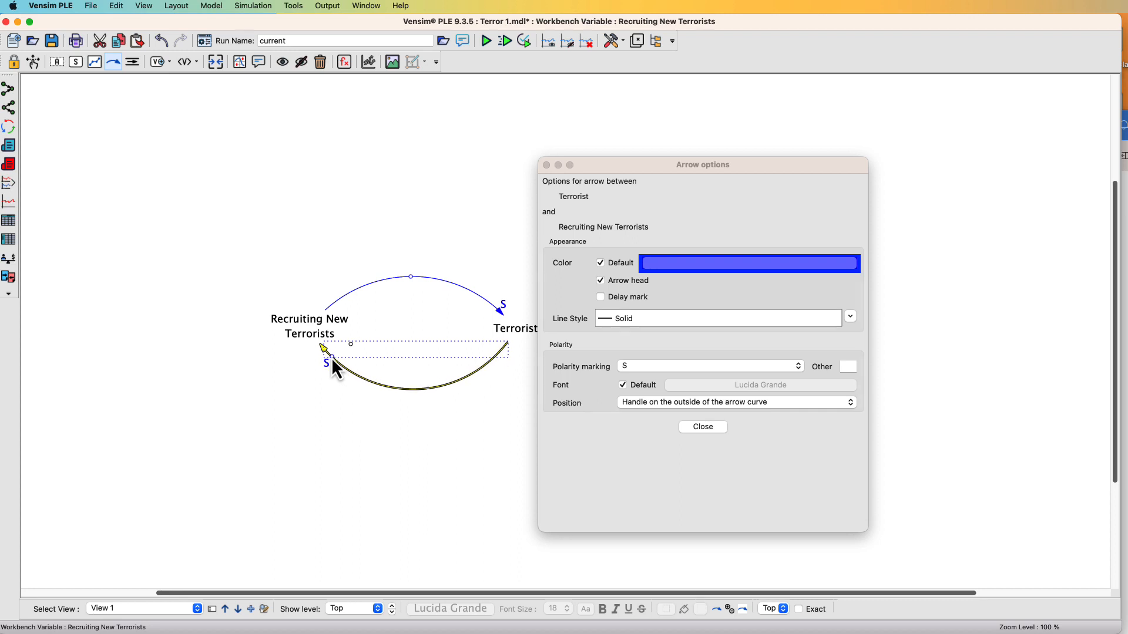
left_click(463, 450)
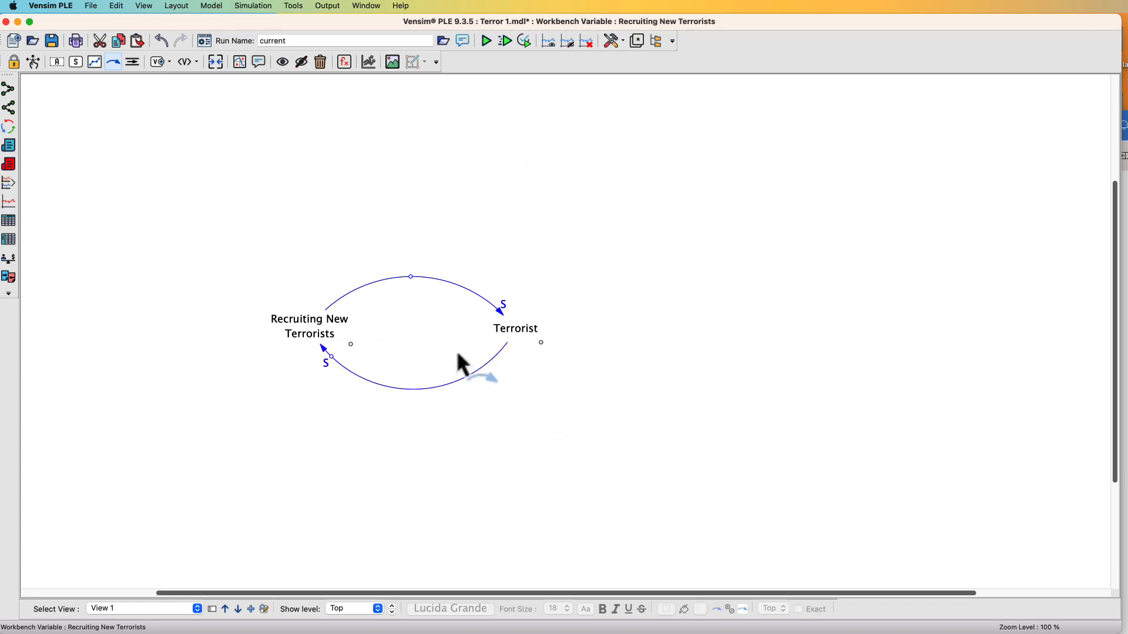
Raise the upper arrow's curve slightly and add a comment reading R1 in the middle of the loop
left_click_drag(410, 276, 411, 262)
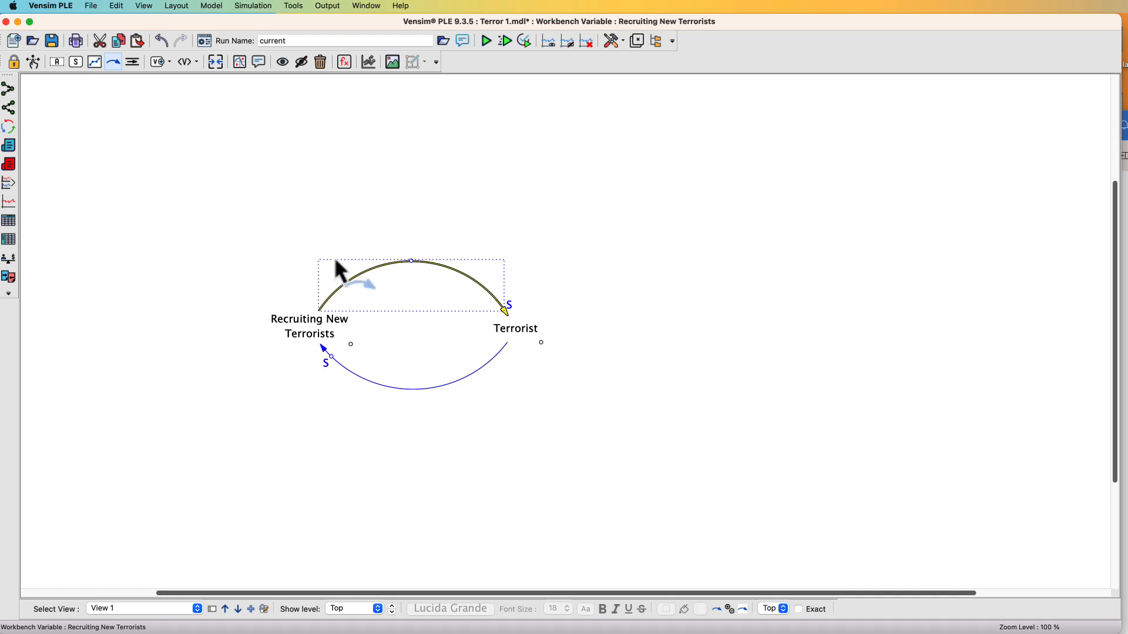
left_click(259, 62)
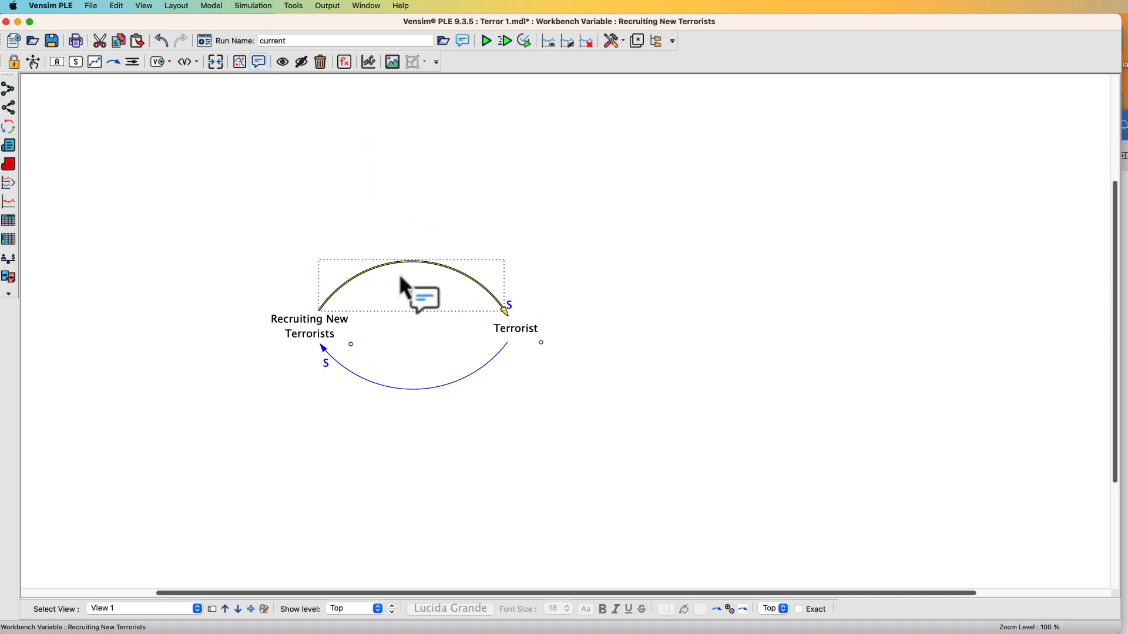
left_click(406, 315)
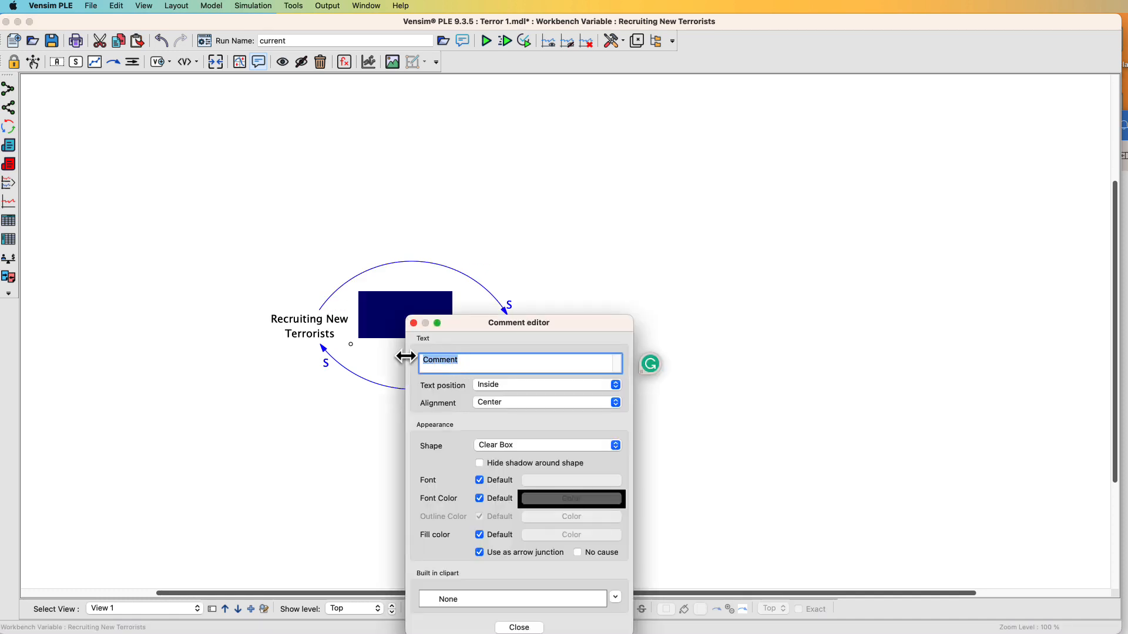
type("R")
type("e")
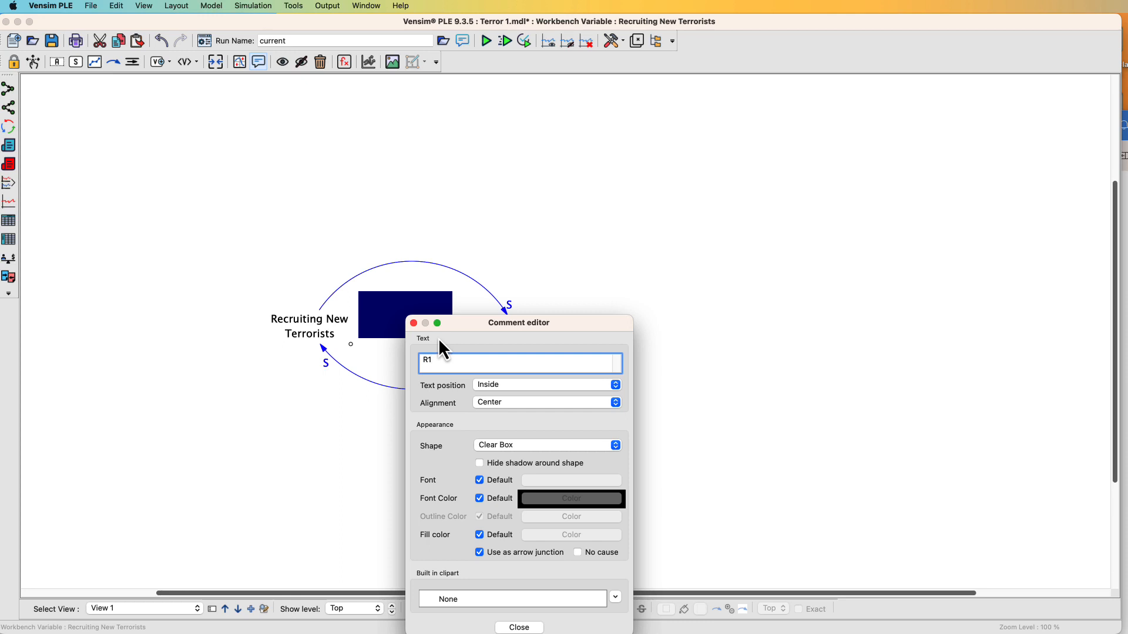
left_click_drag(462, 319, 581, 211)
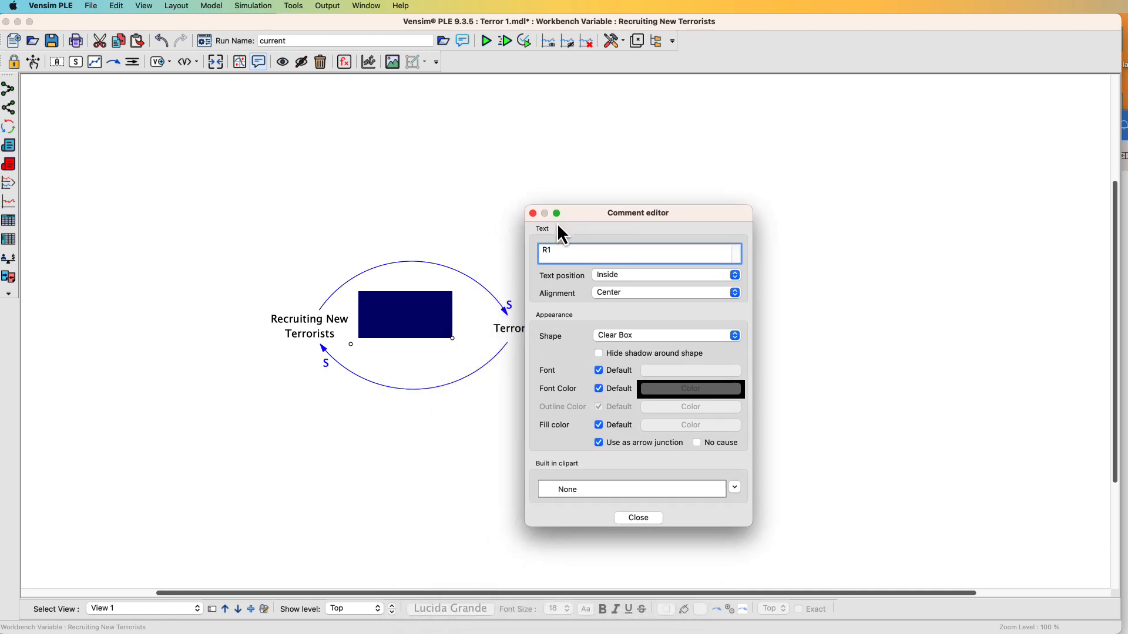
left_click(533, 213)
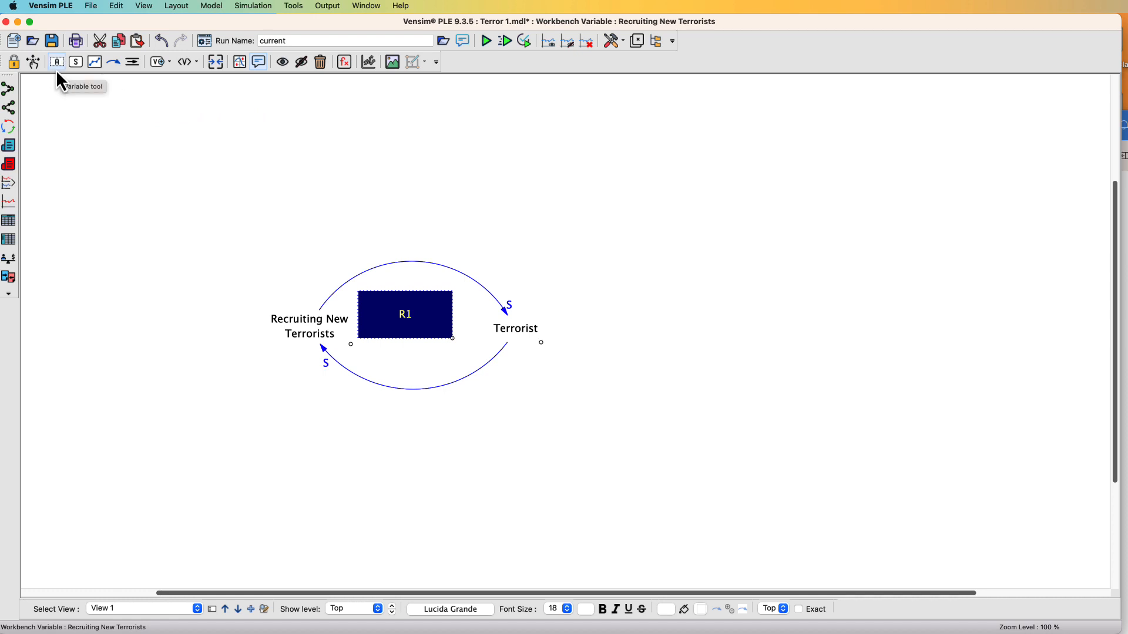
Shrink the R1 comment and change its shape to Loop Clockwise
left_click(29, 60)
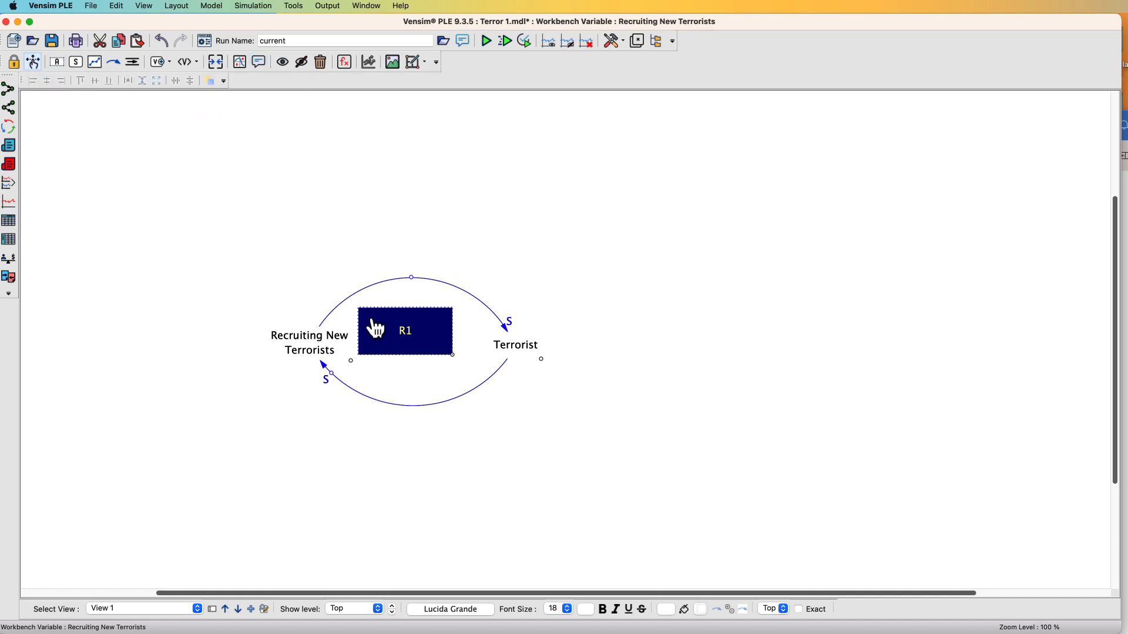
left_click_drag(453, 356, 418, 343)
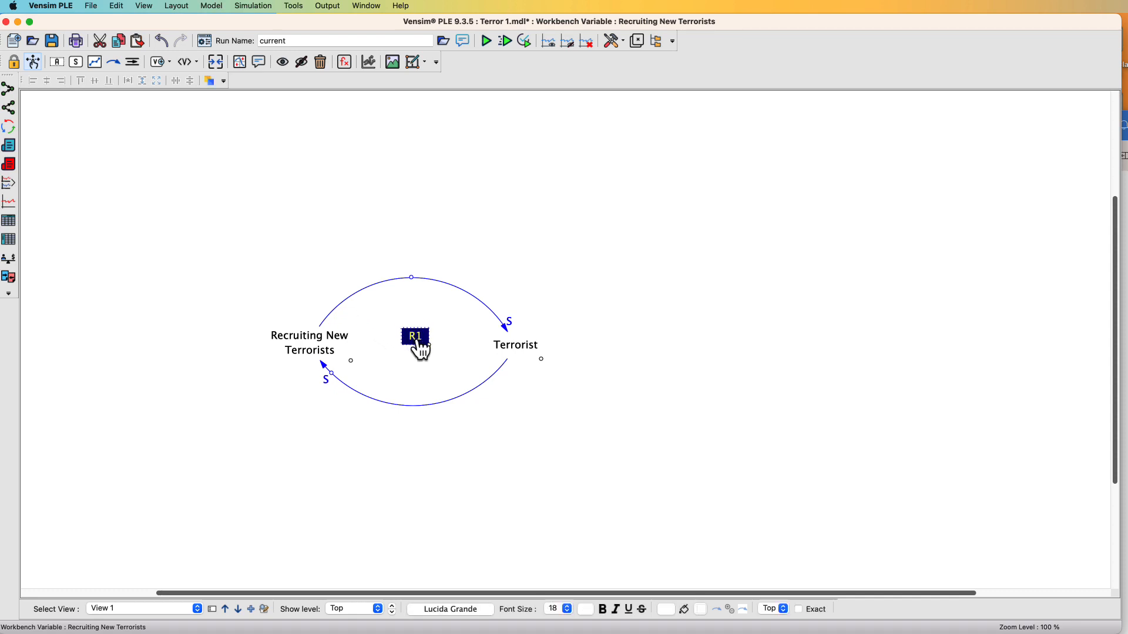
double_click(418, 342)
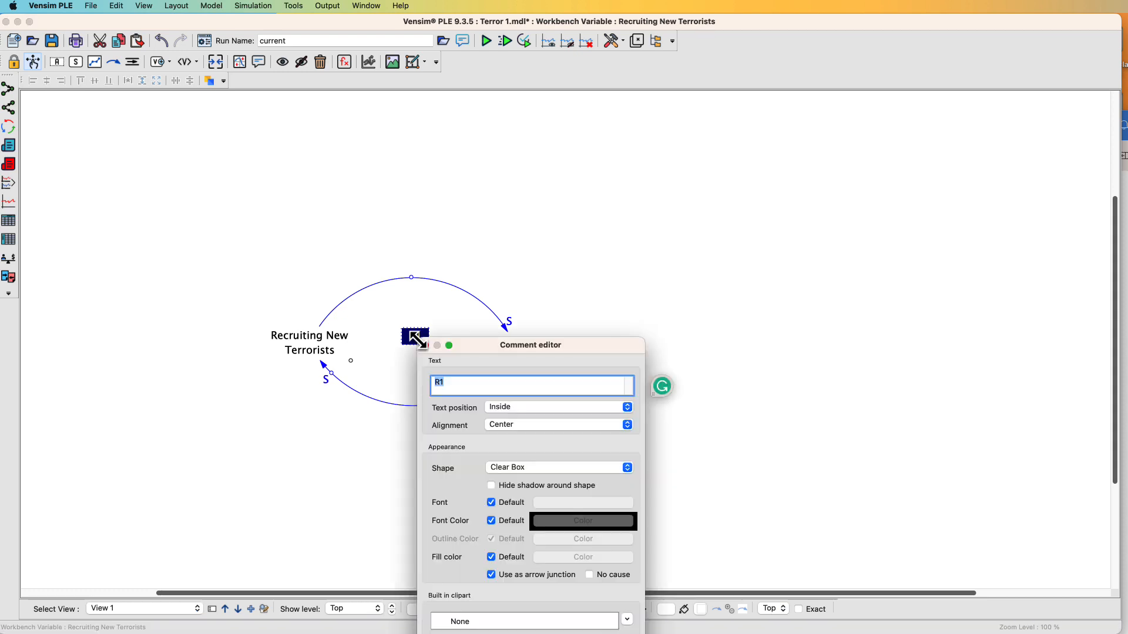
left_click_drag(498, 353, 537, 205)
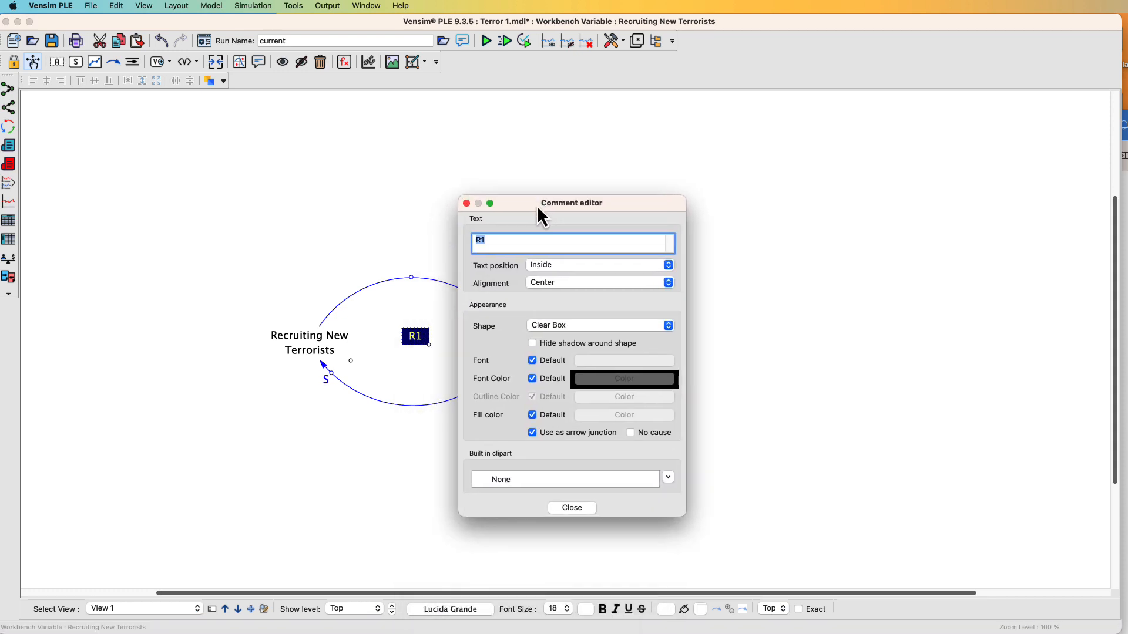
left_click(570, 329)
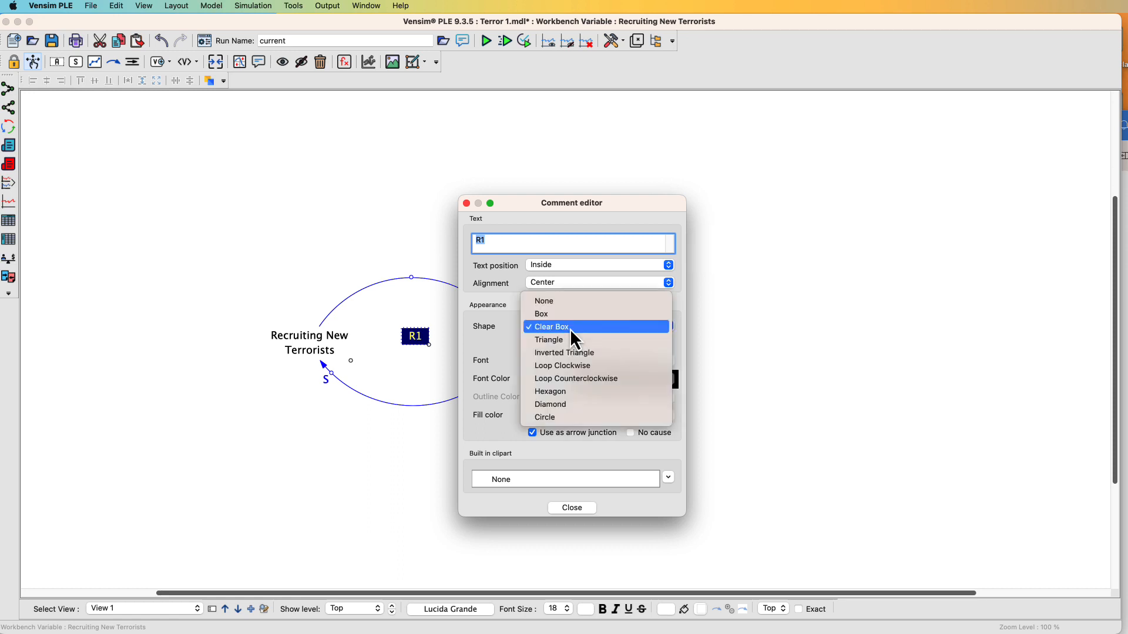
left_click(573, 367)
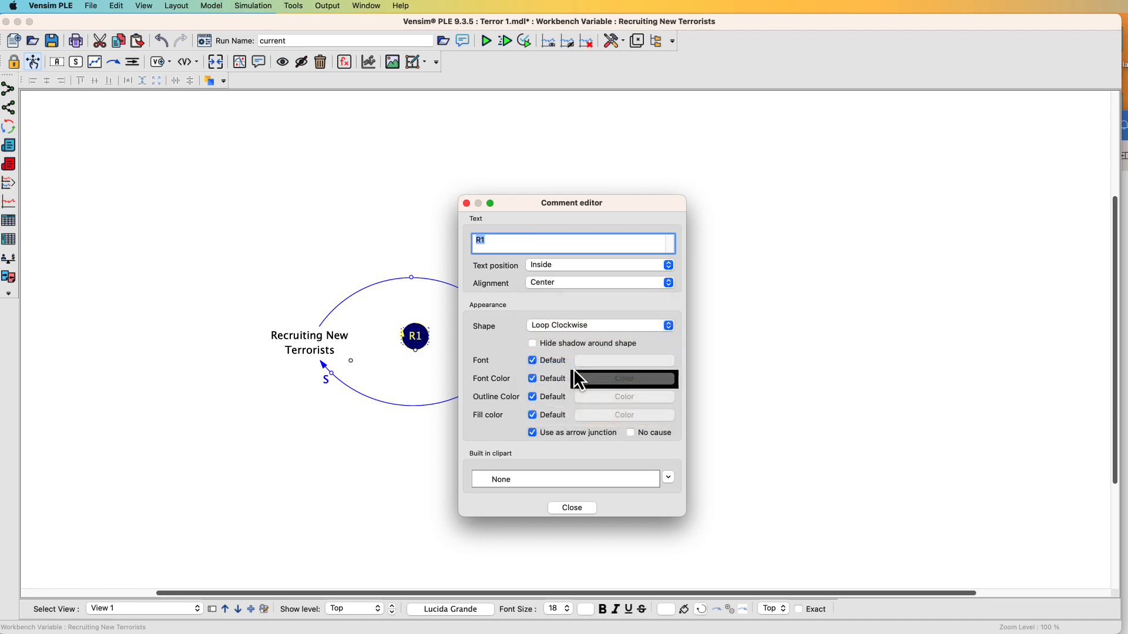
left_click(467, 204)
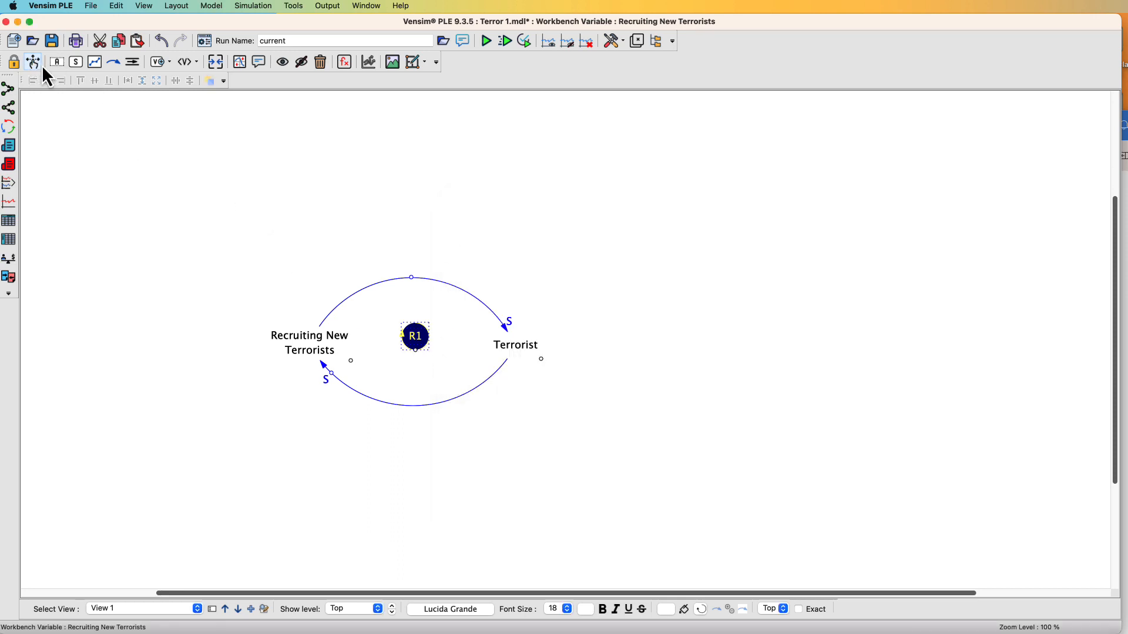
Move the R1 loop marker slightly upward
left_click(417, 354)
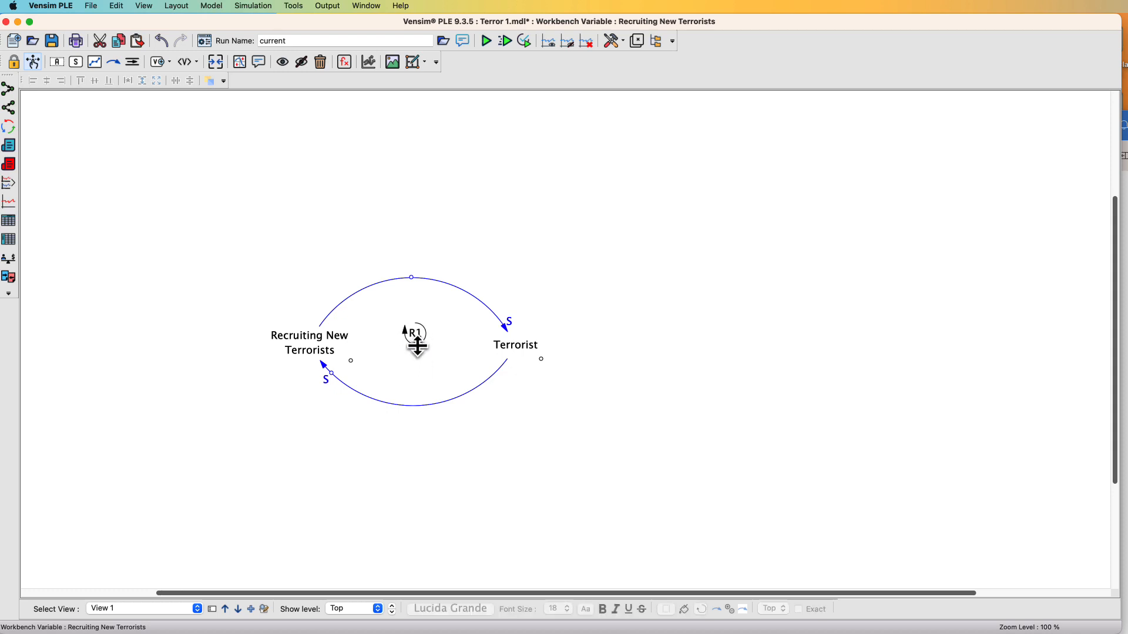
left_click(418, 338)
left_click_drag(417, 335, 418, 327)
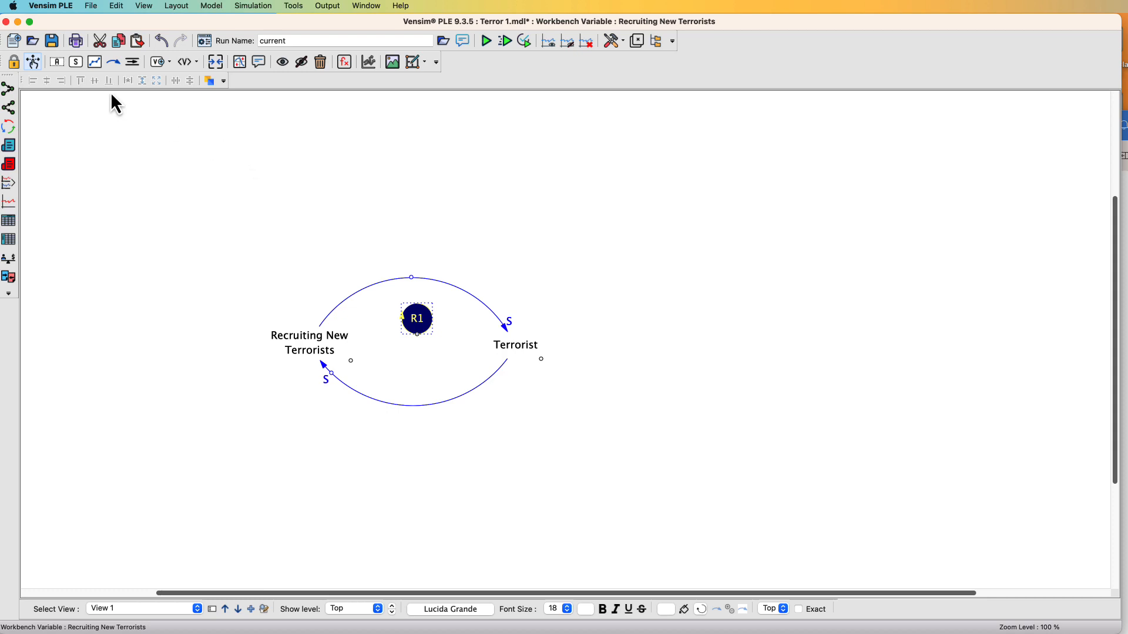
Add a comment reading New Recruiting Loop inside the loop
left_click(258, 62)
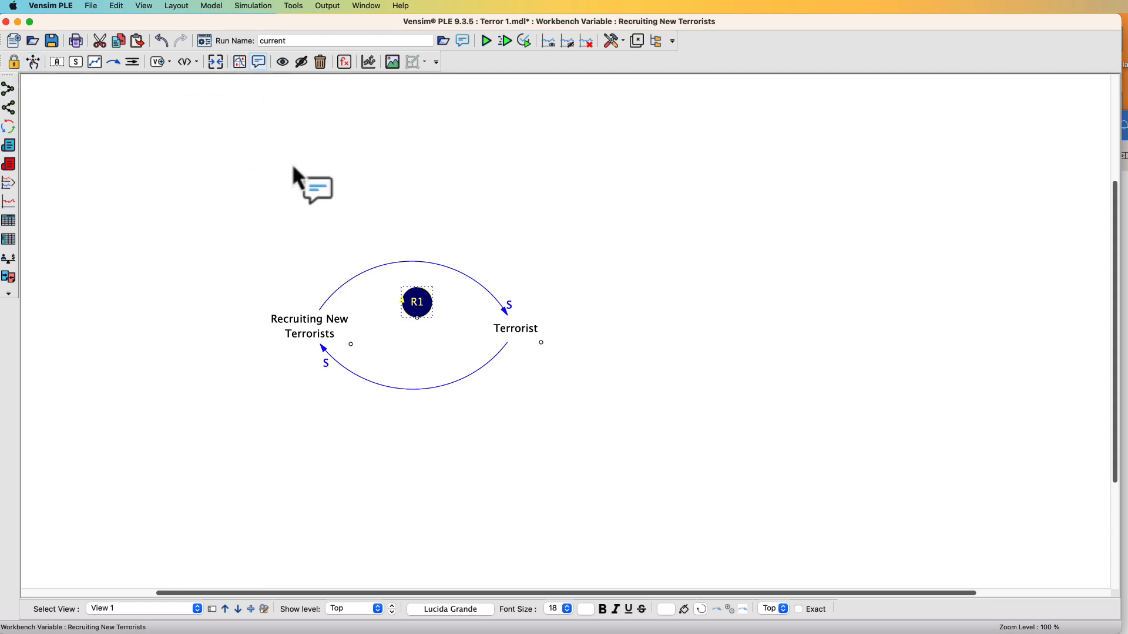
left_click(400, 337)
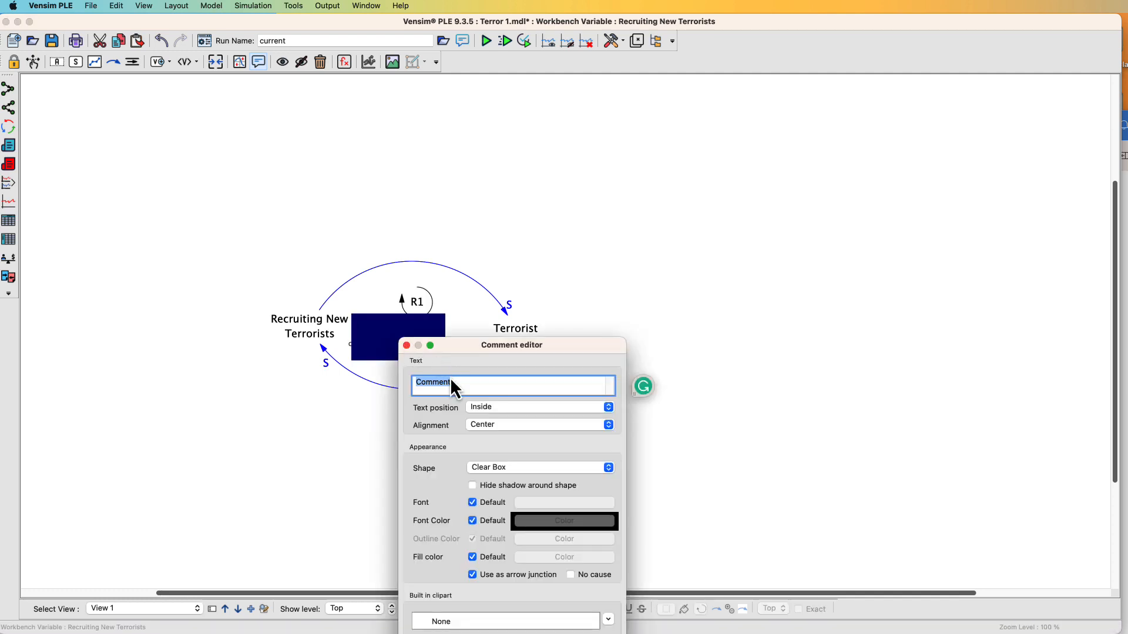
left_click(455, 382)
left_click_drag(455, 382, 405, 379)
type("new")
key("BackSpace")
key("BackSpace")
key("BackSpace")
key("BackSpace")
key("BackSpace")
type("New Recruiting Loop")
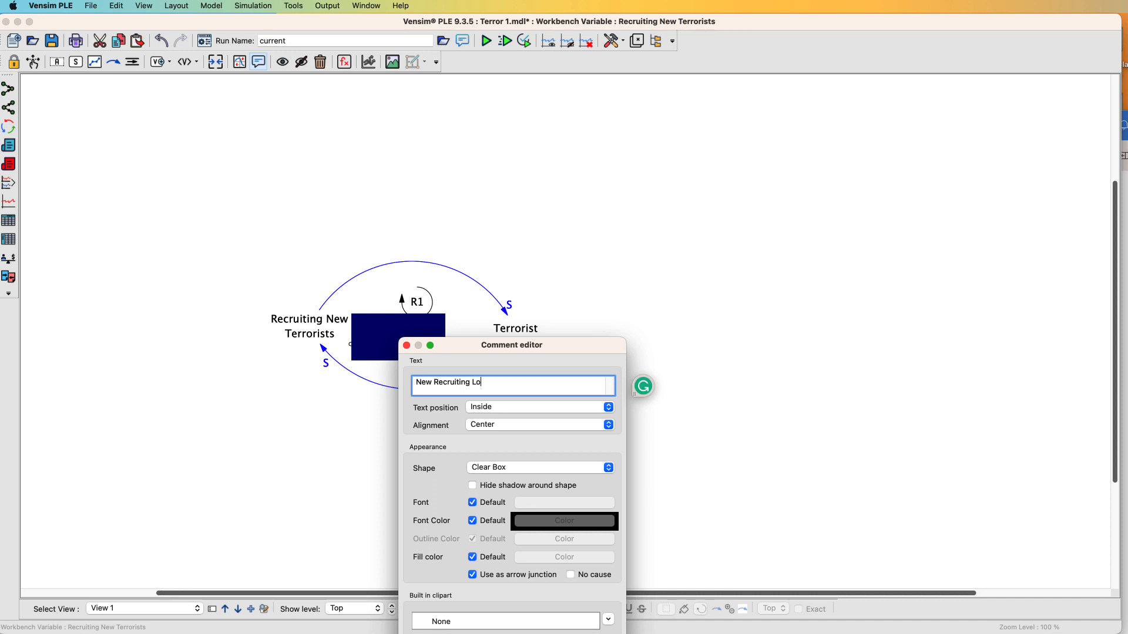
left_click(406, 346)
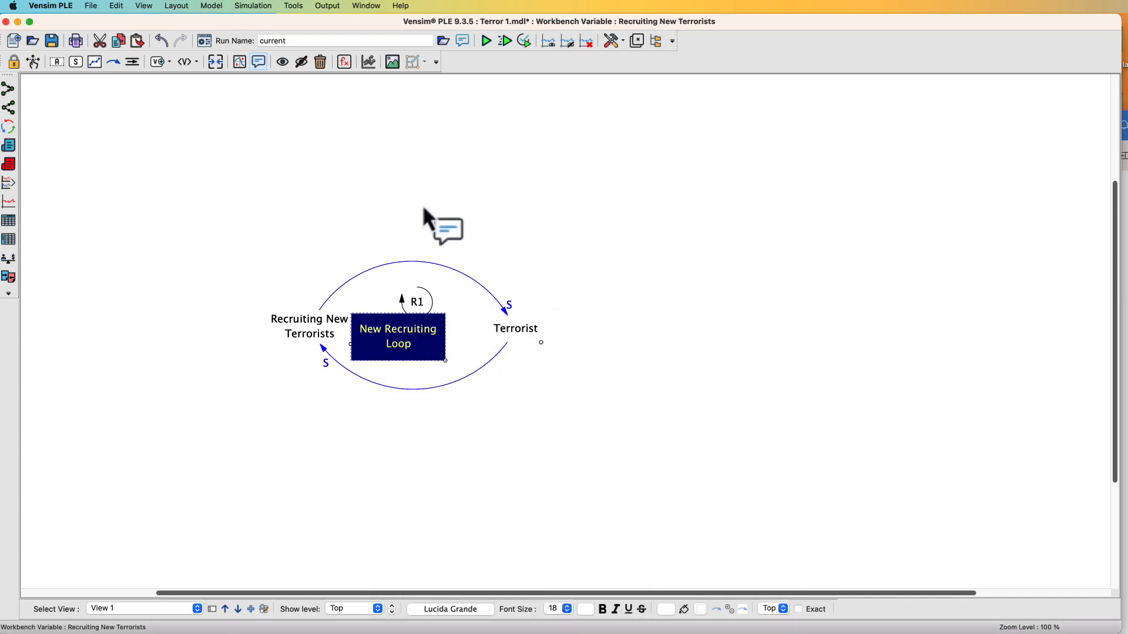
Move the New Recruiting Loop comment below R1 and narrow its box so the text wraps onto three lines
left_click(33, 62)
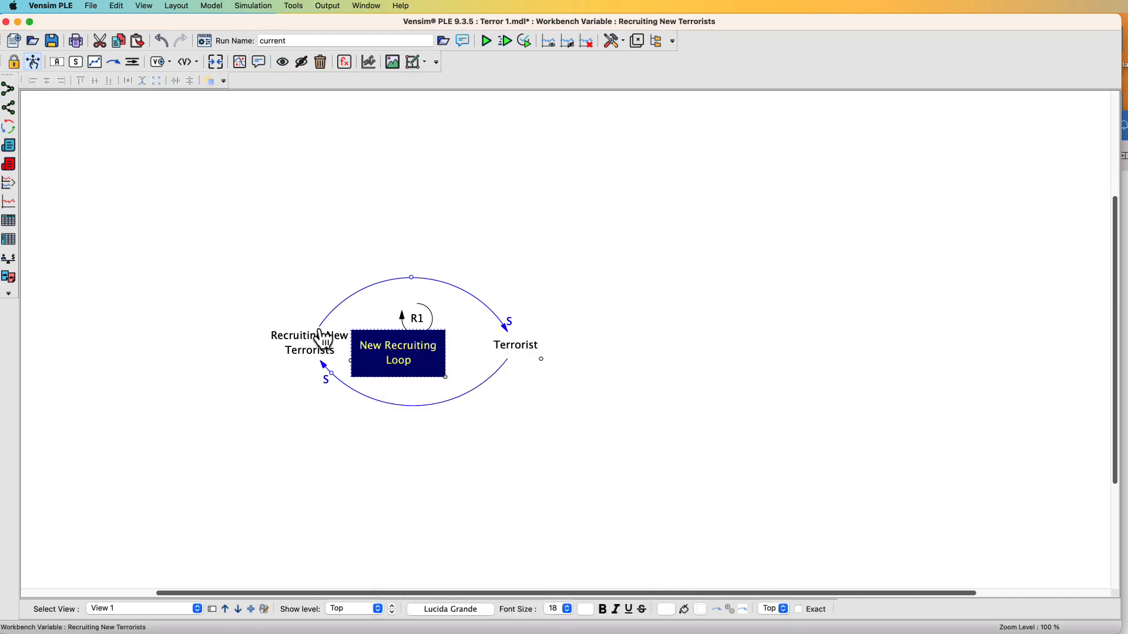
left_click_drag(404, 379, 422, 390)
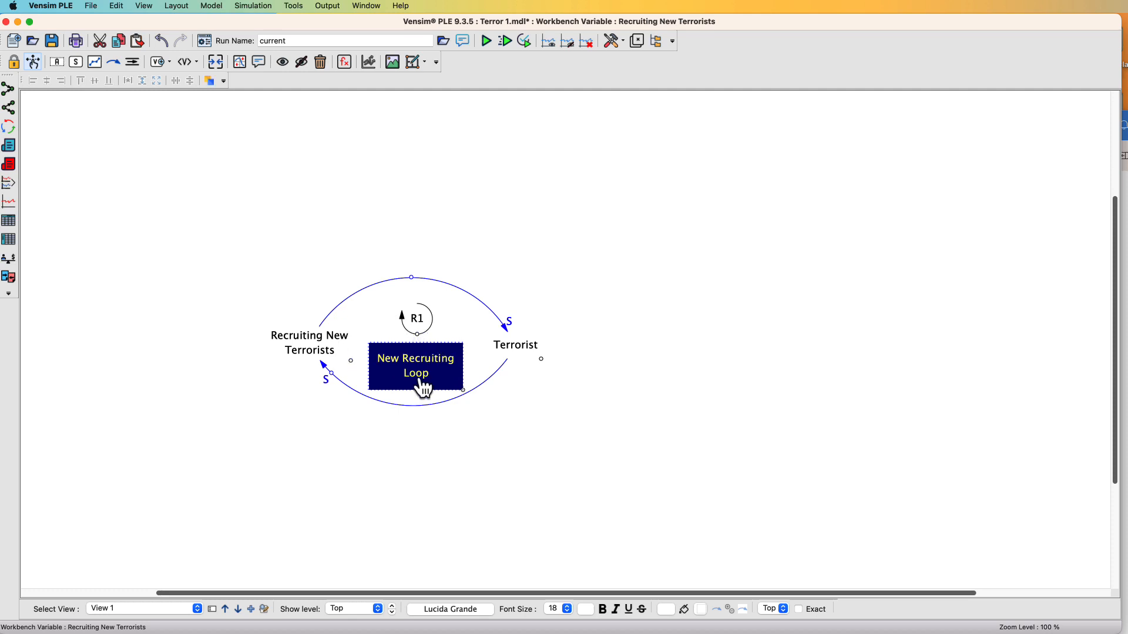
left_click(461, 390)
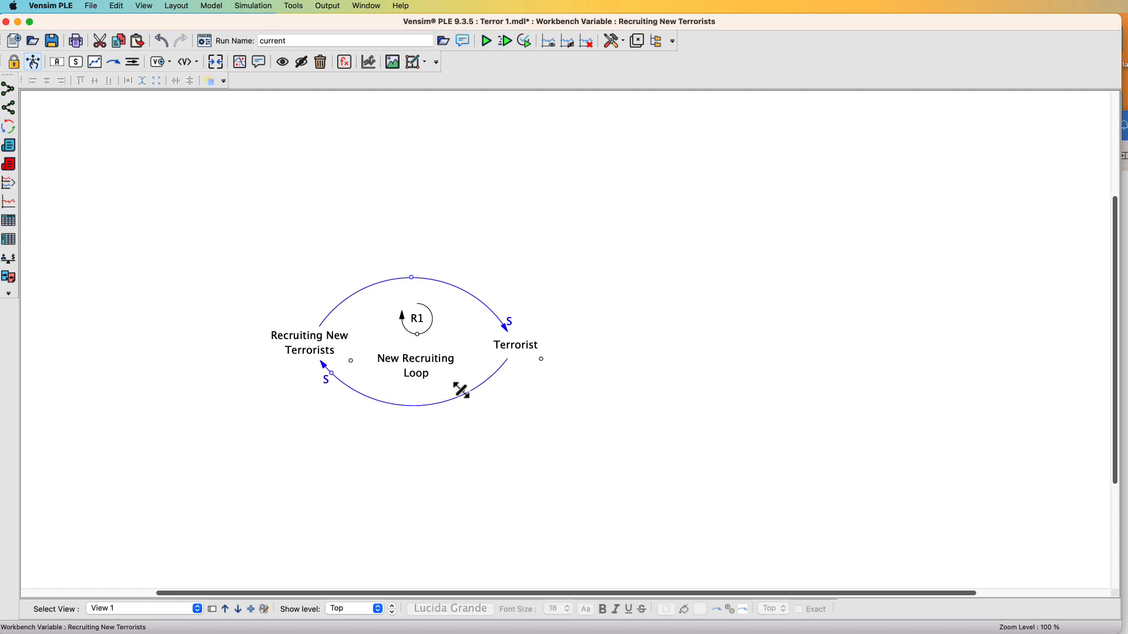
left_click_drag(461, 390, 432, 375)
left_click(456, 380)
left_click(447, 378)
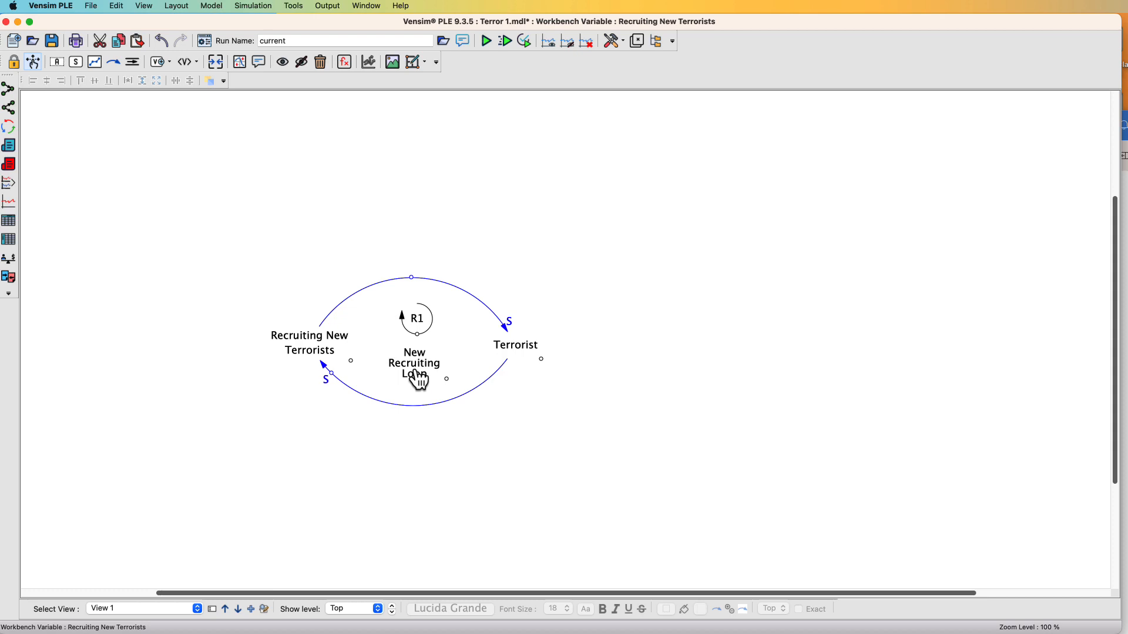
Try to colour the New Recruiting Loop comment's font red in its comment editor, and save the model
double_click(418, 379)
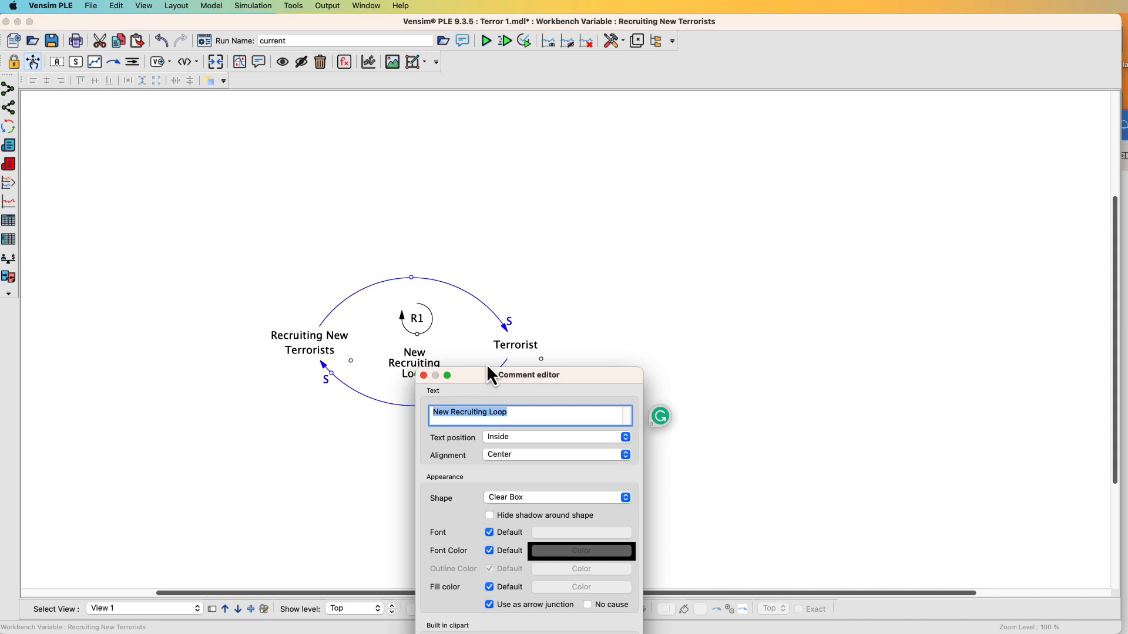
left_click_drag(483, 372, 548, 210)
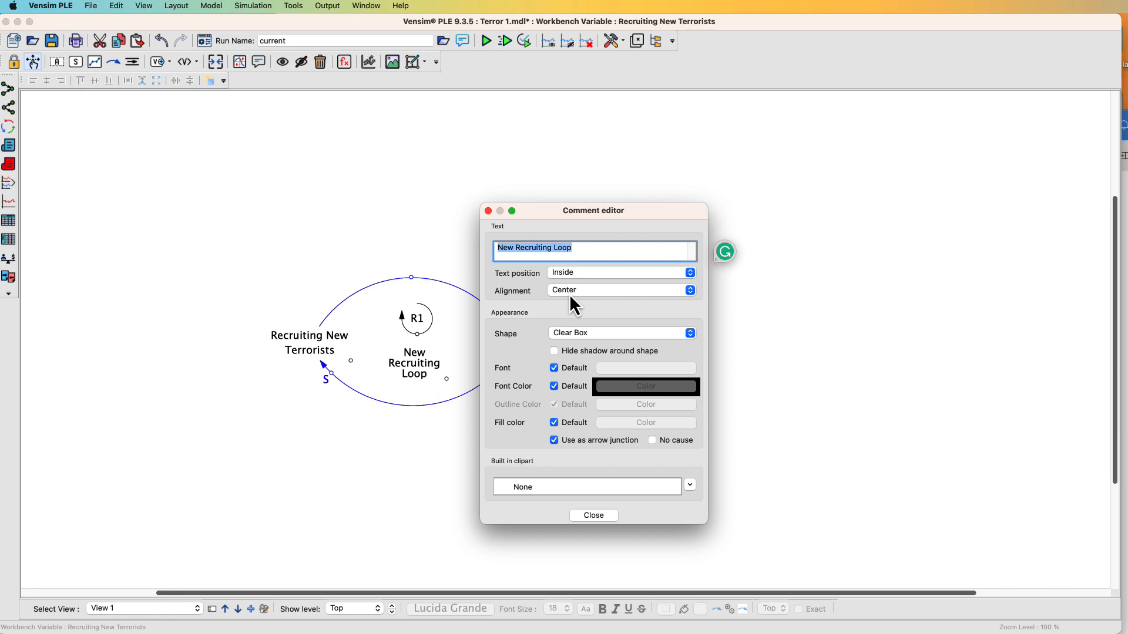
left_click(555, 368)
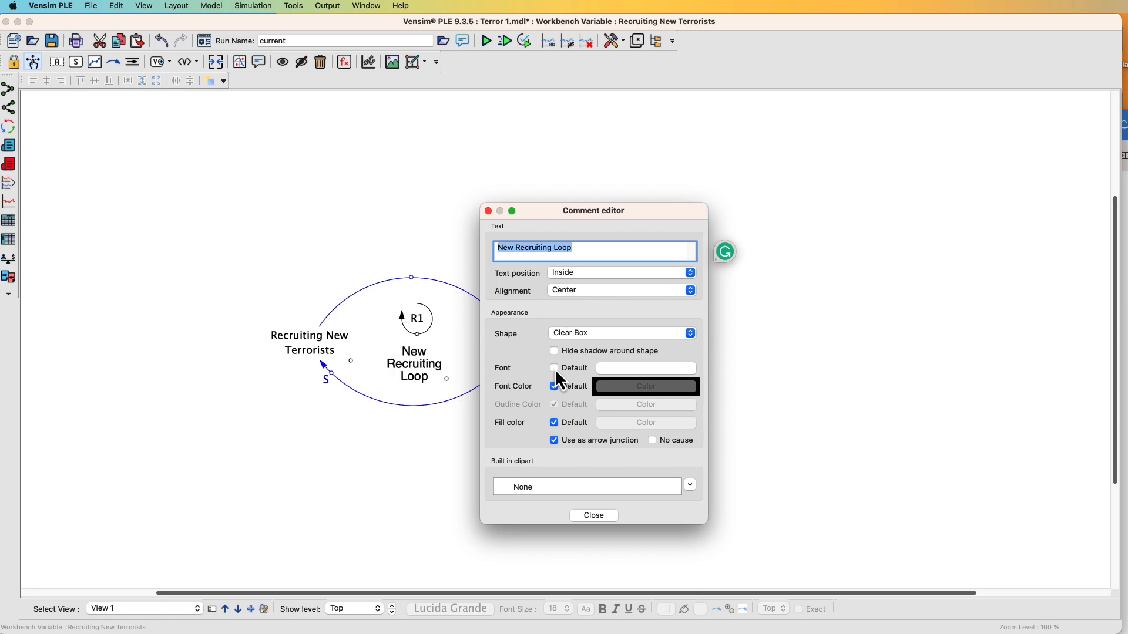
left_click(607, 368)
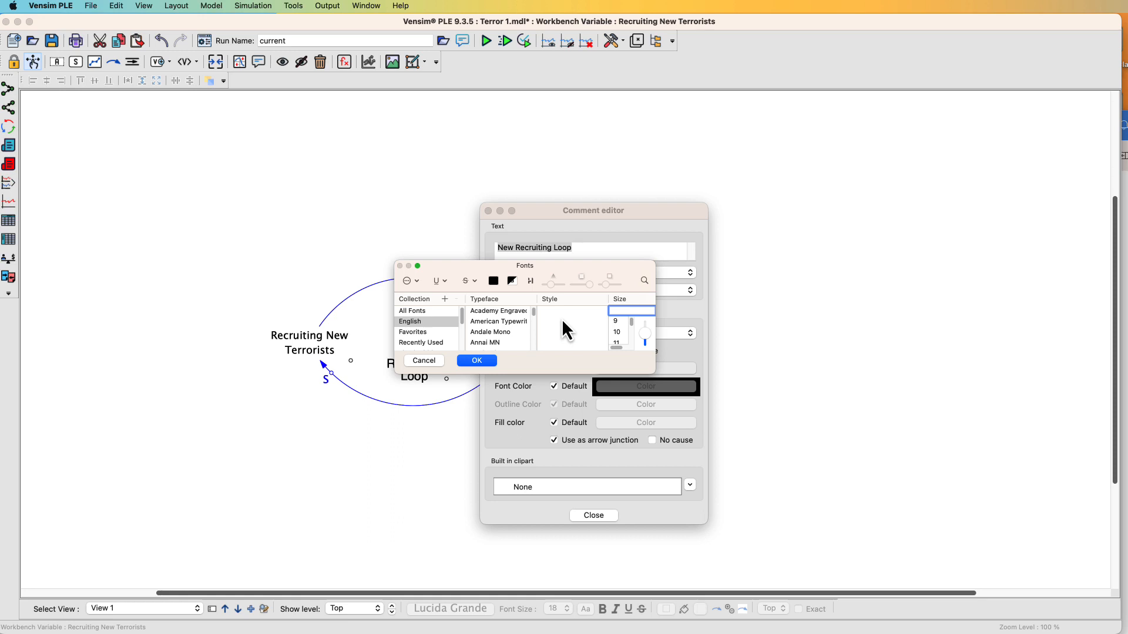
left_click(493, 281)
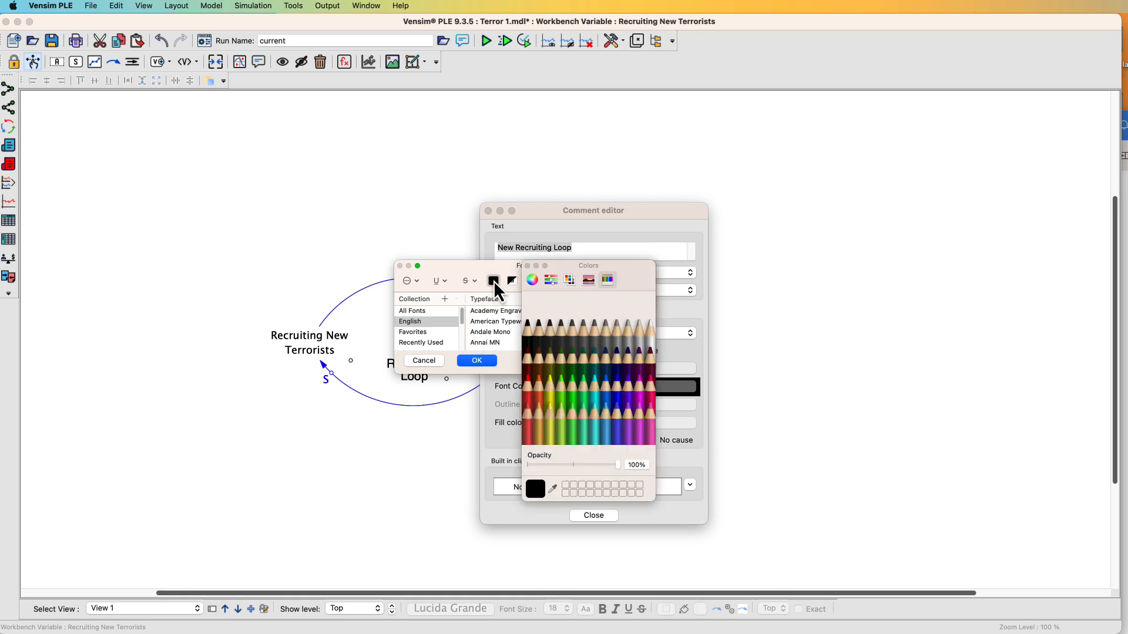
left_click(529, 393)
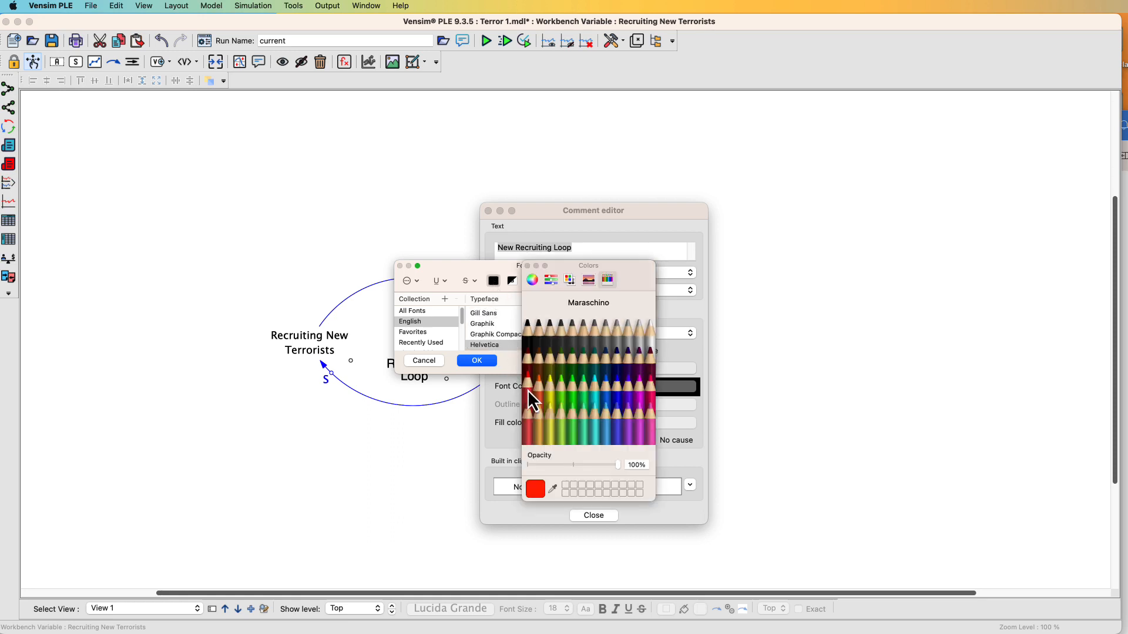
left_click(484, 362)
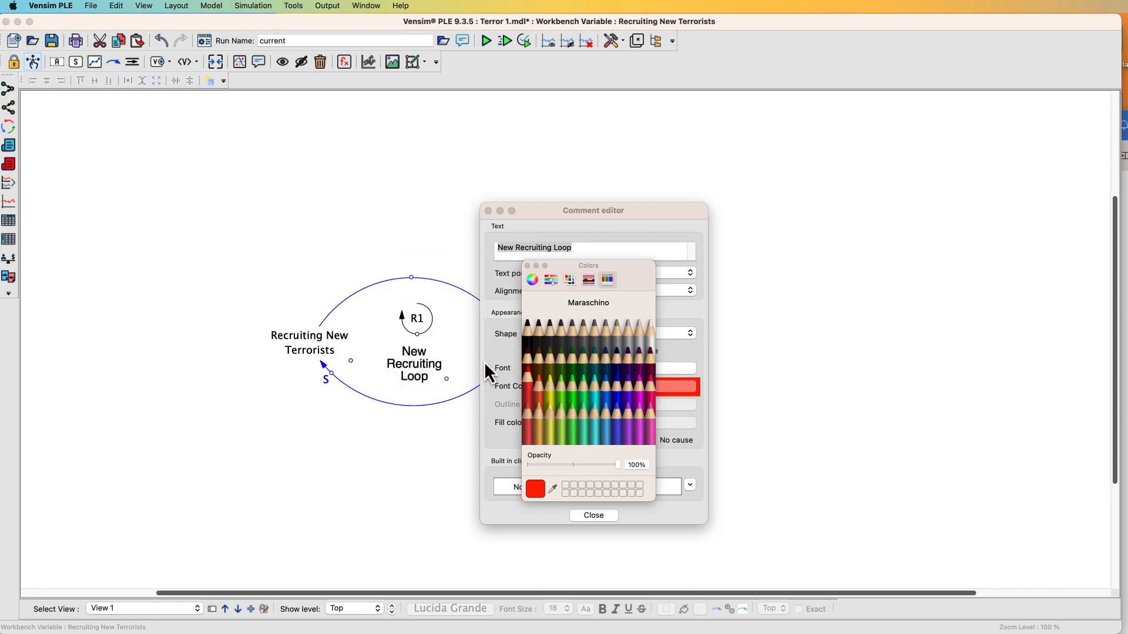
left_click(527, 266)
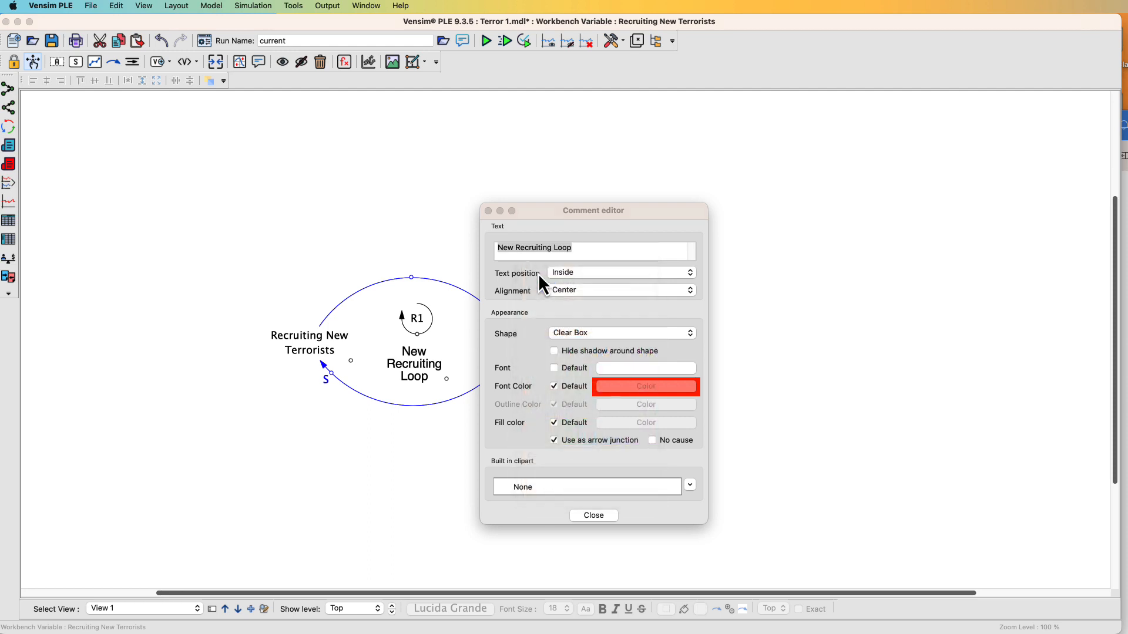
left_click(488, 211)
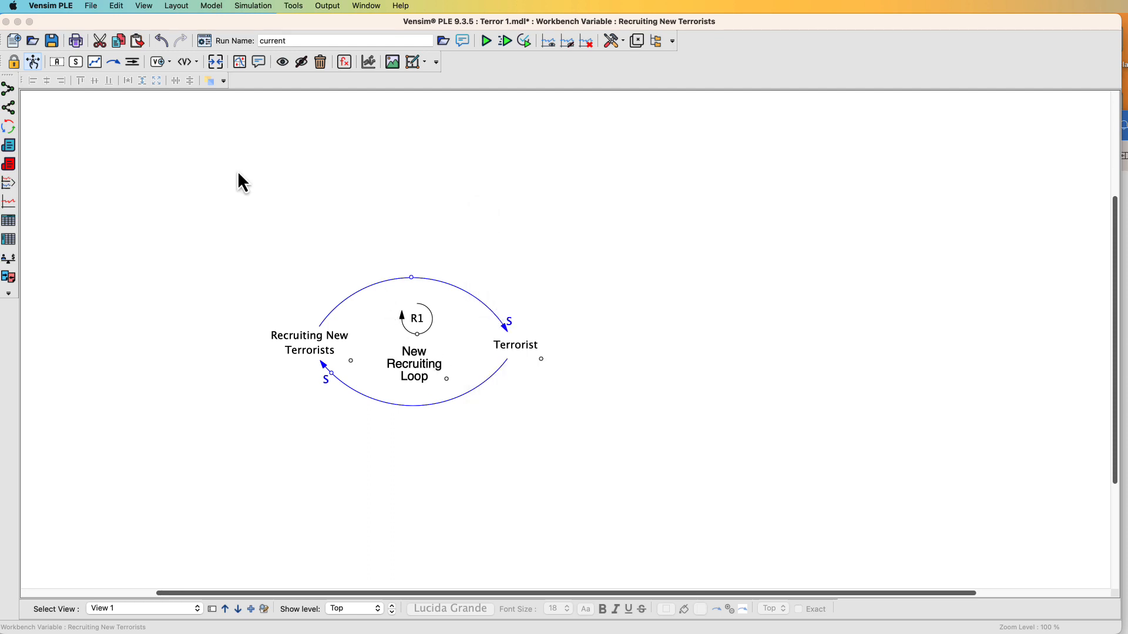
left_click(91, 7)
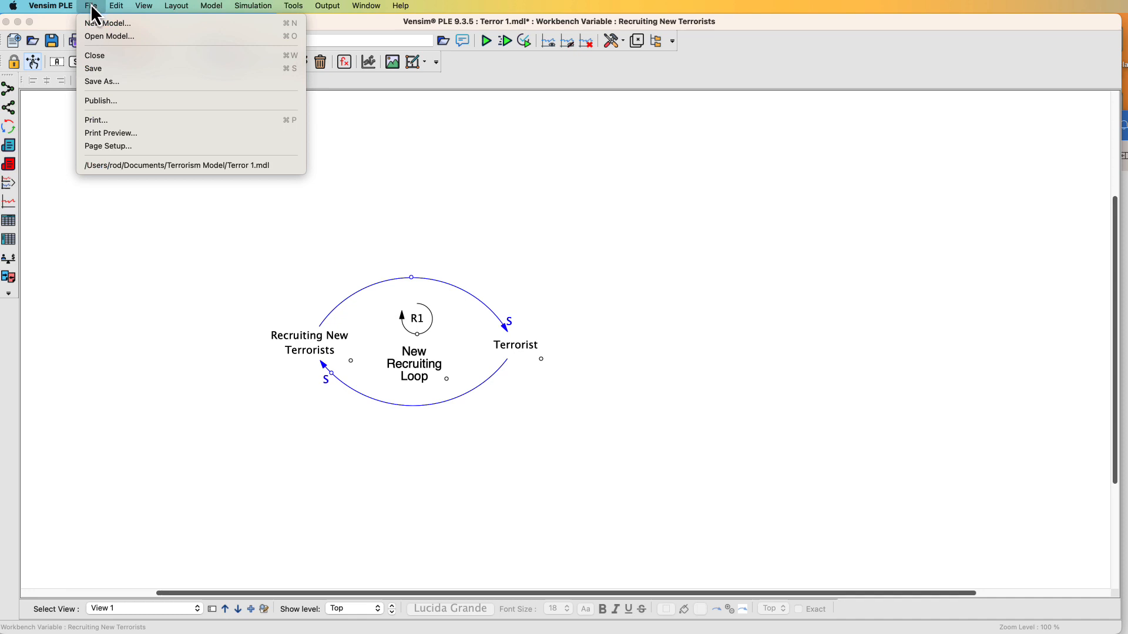
left_click(106, 68)
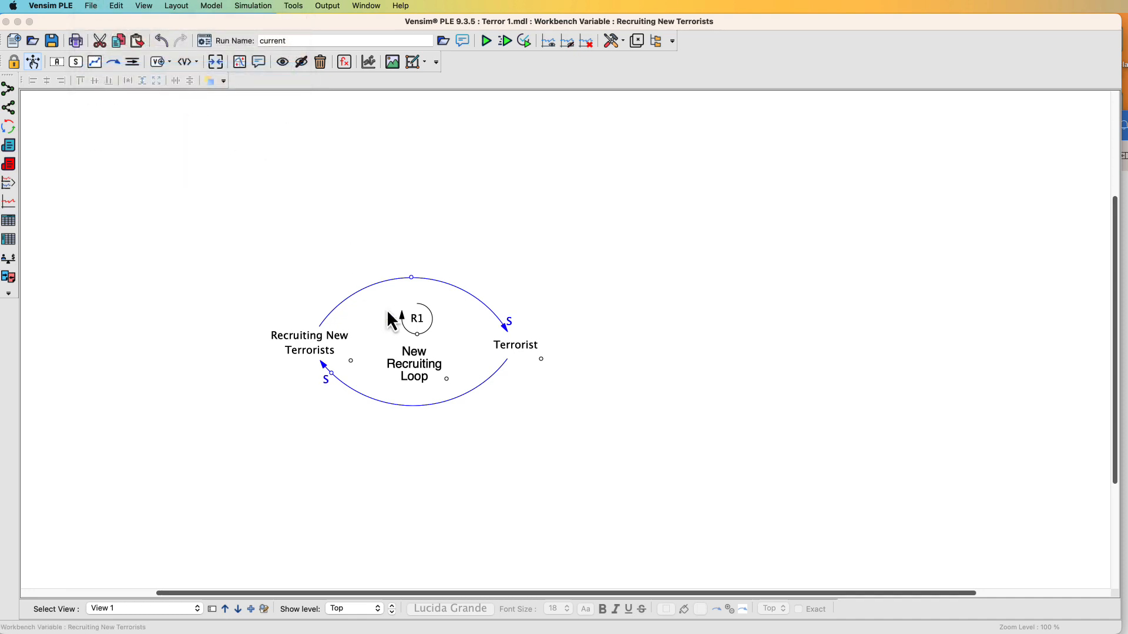
Reduce the New Recruiting Loop comment's font size to 10
left_click(417, 370)
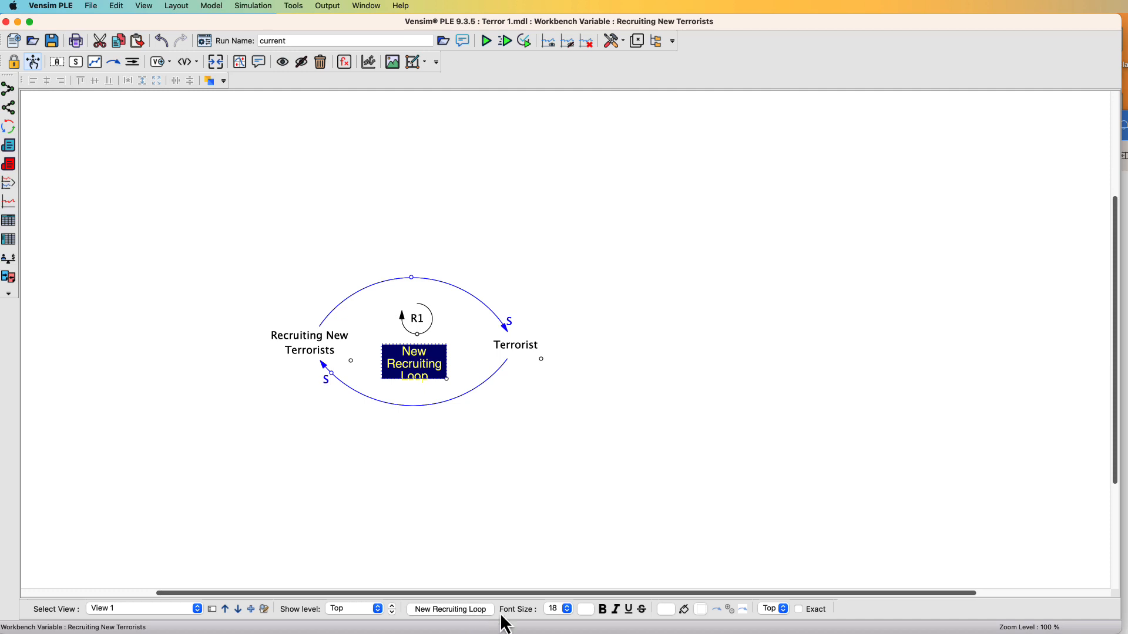
left_click(568, 609)
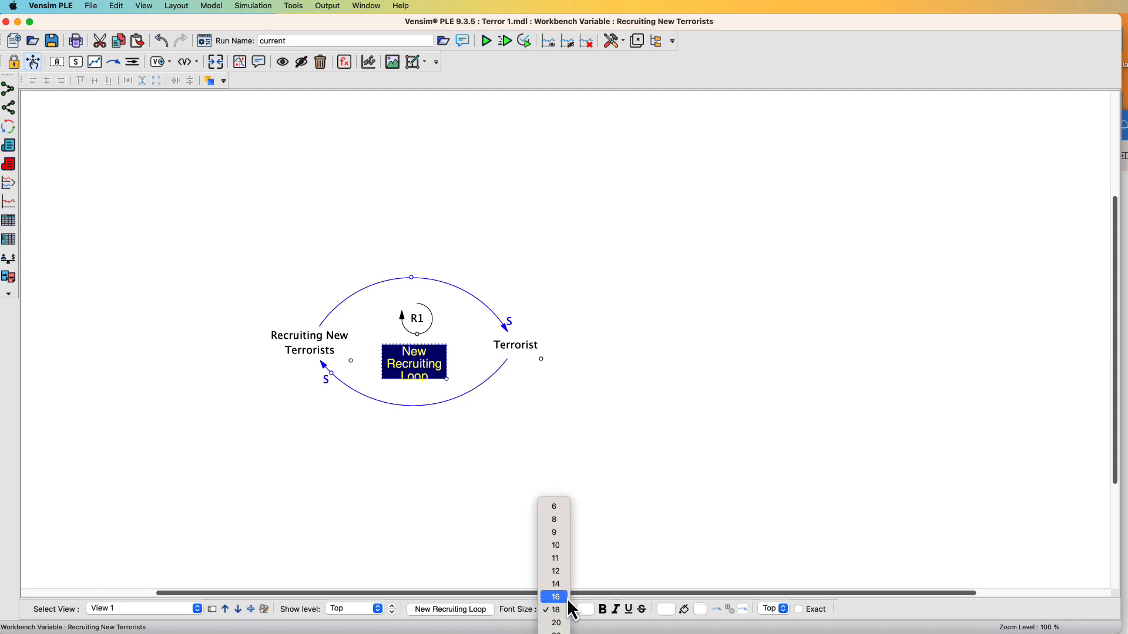
left_click(554, 532)
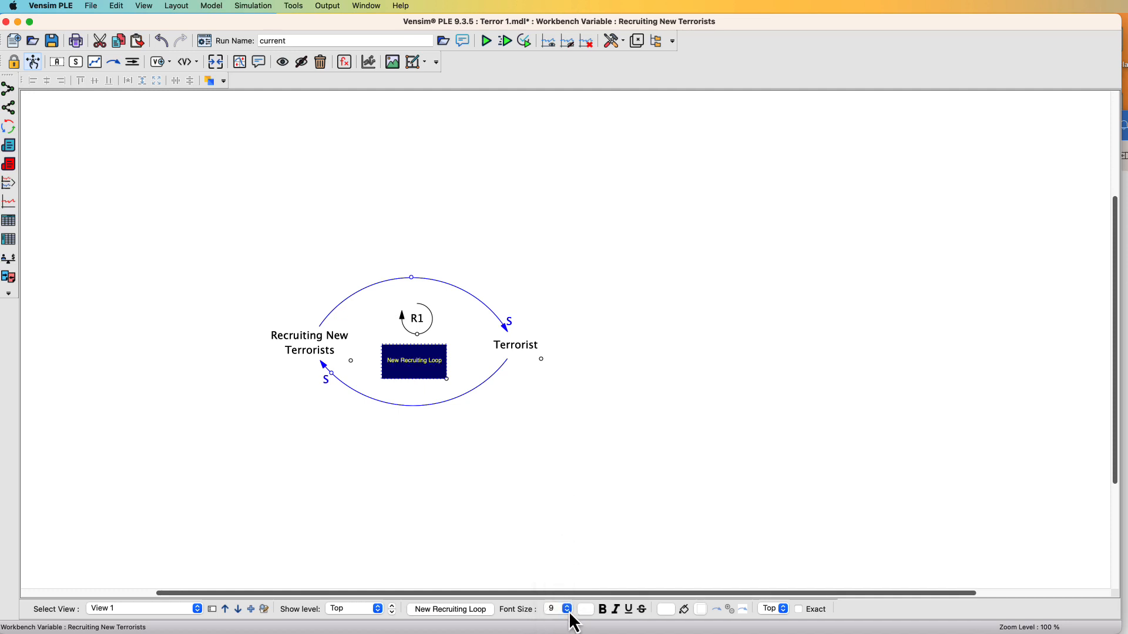
left_click(568, 611)
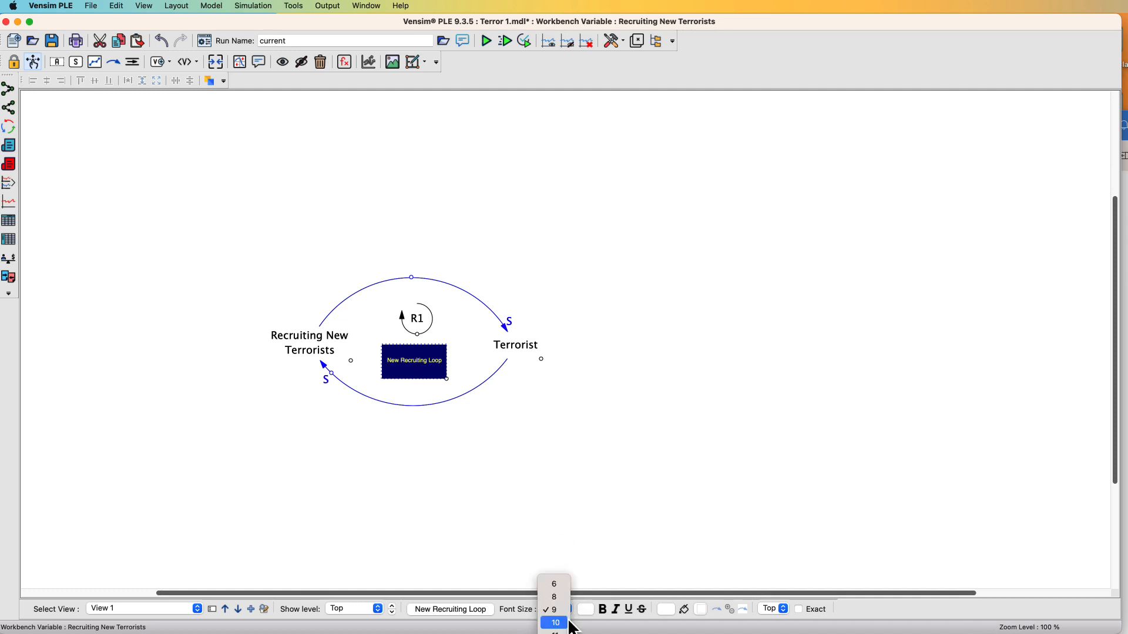
left_click(563, 624)
left_click(450, 368)
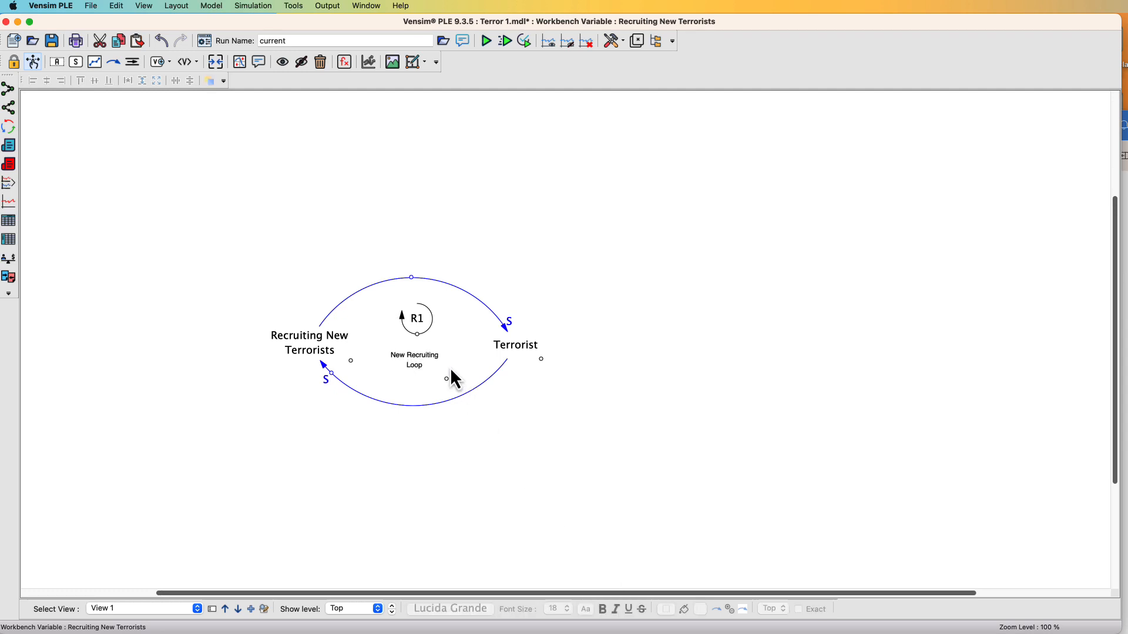
Change the New Recruiting Loop comment's text colour to red and save the model
left_click(427, 375)
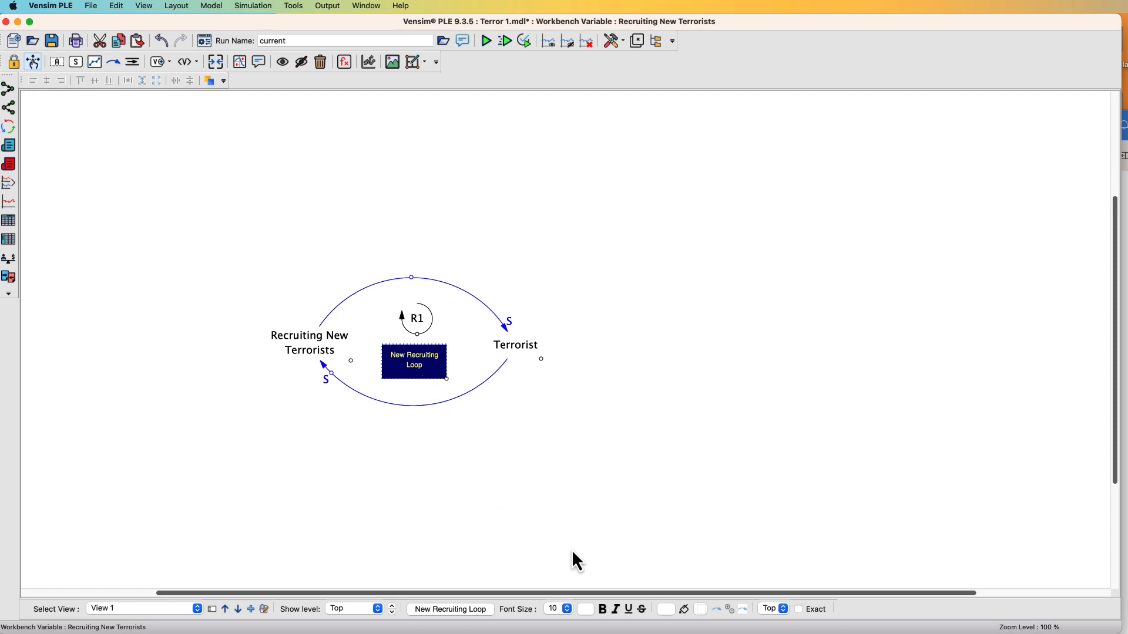
left_click(587, 610)
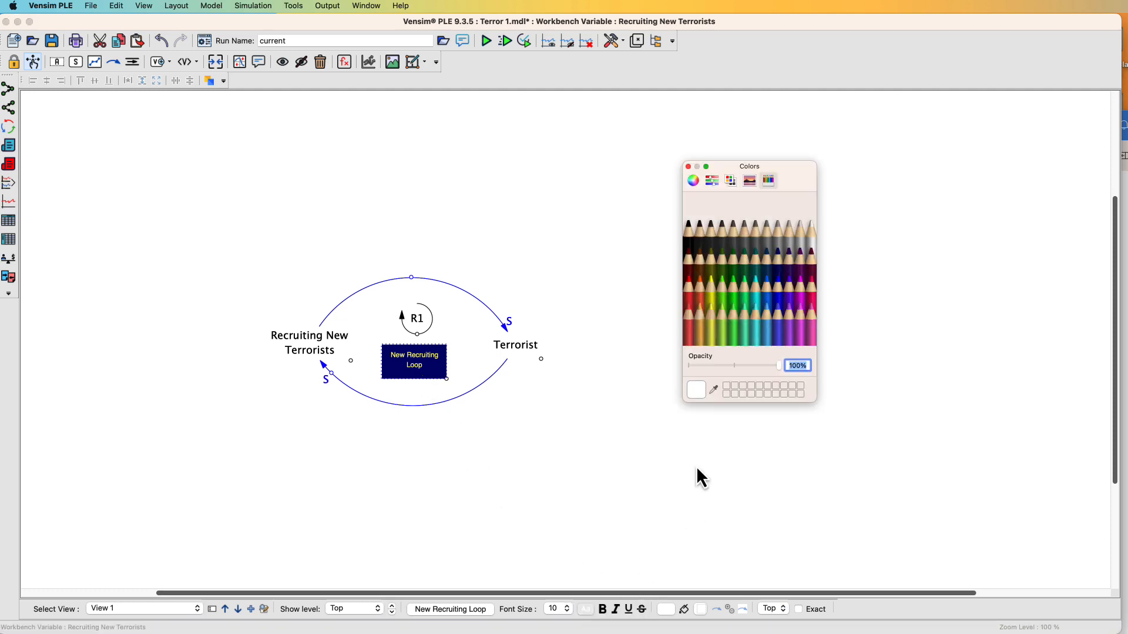
left_click(687, 291)
left_click(687, 167)
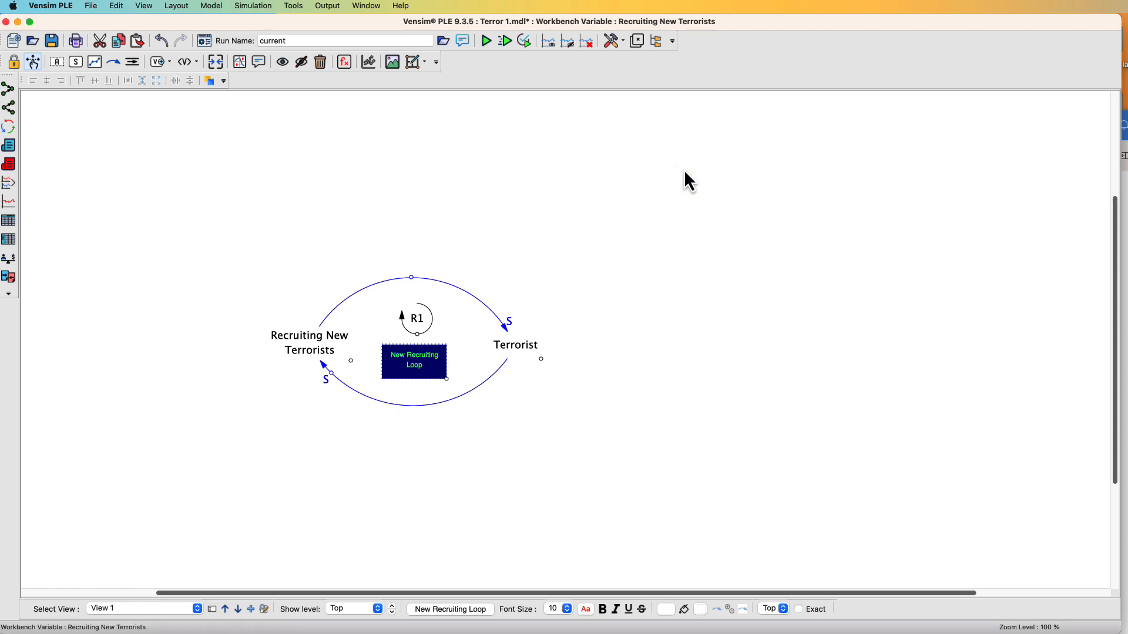
left_click(596, 219)
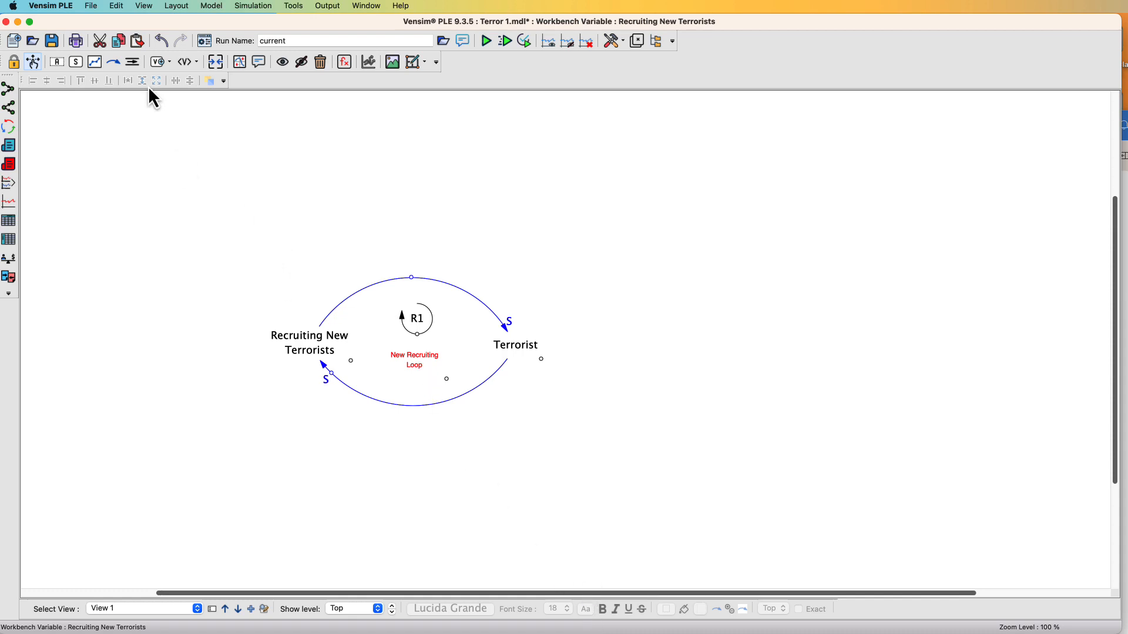
left_click(91, 6)
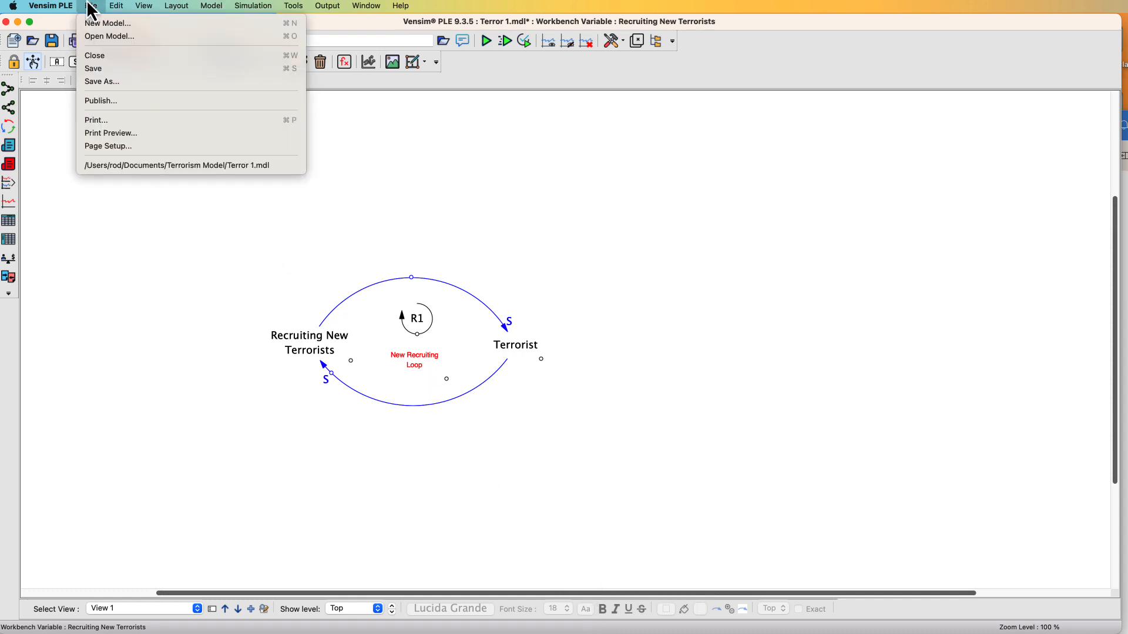
left_click(115, 69)
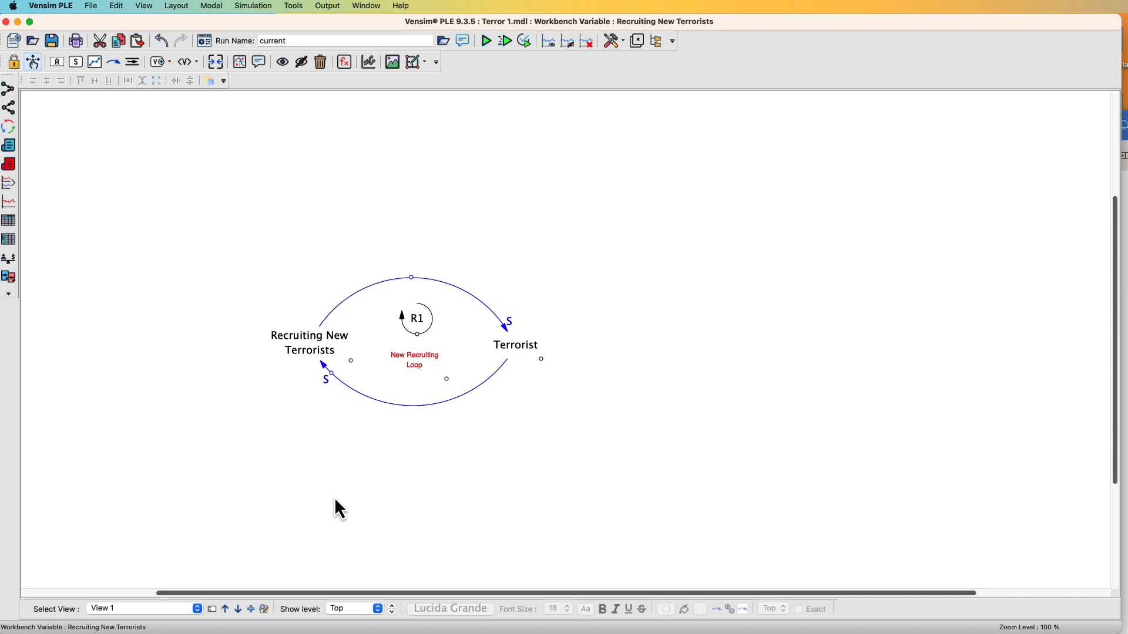
Add a variable named Losing Terrorists to the right of Terrorist and nudge its box slightly
left_click(57, 61)
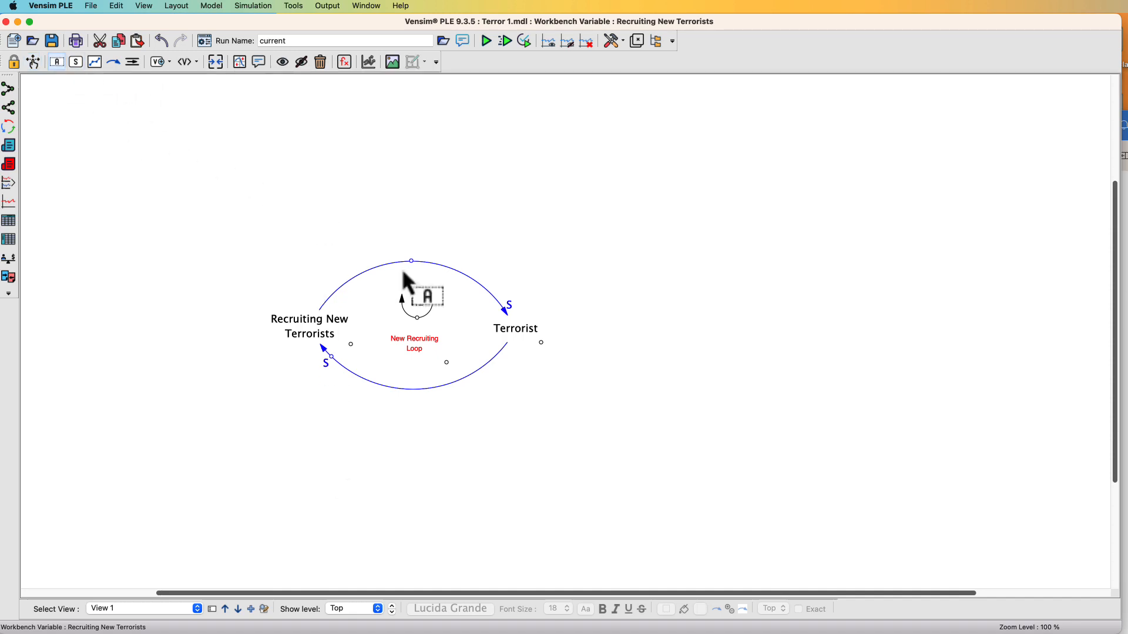
left_click(682, 320)
type("Losing Terrorists")
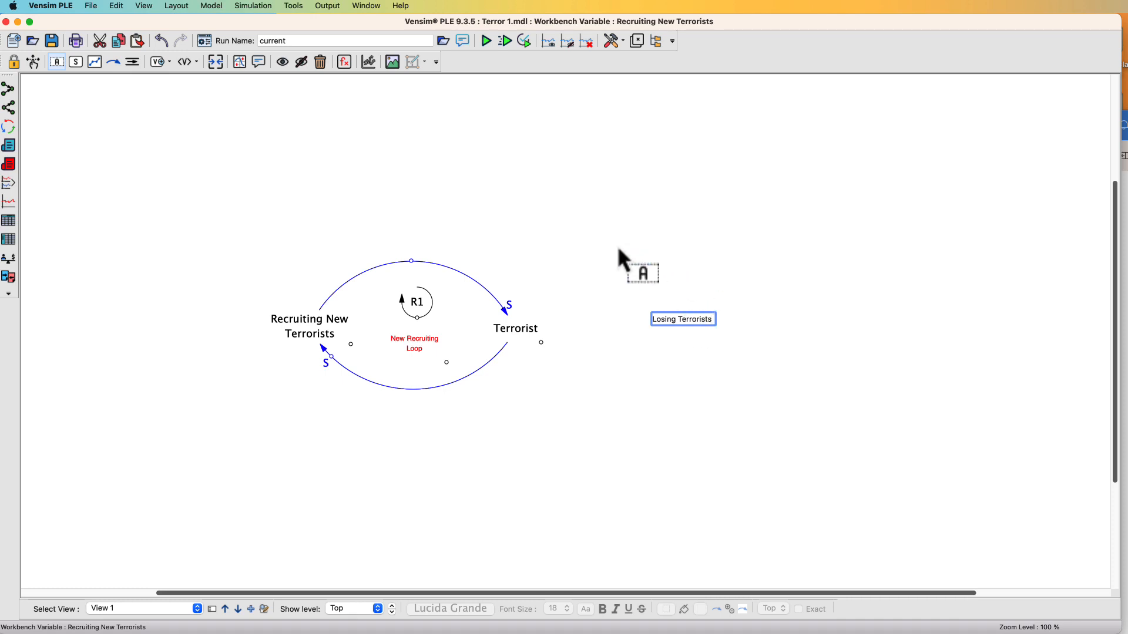
left_click(35, 65)
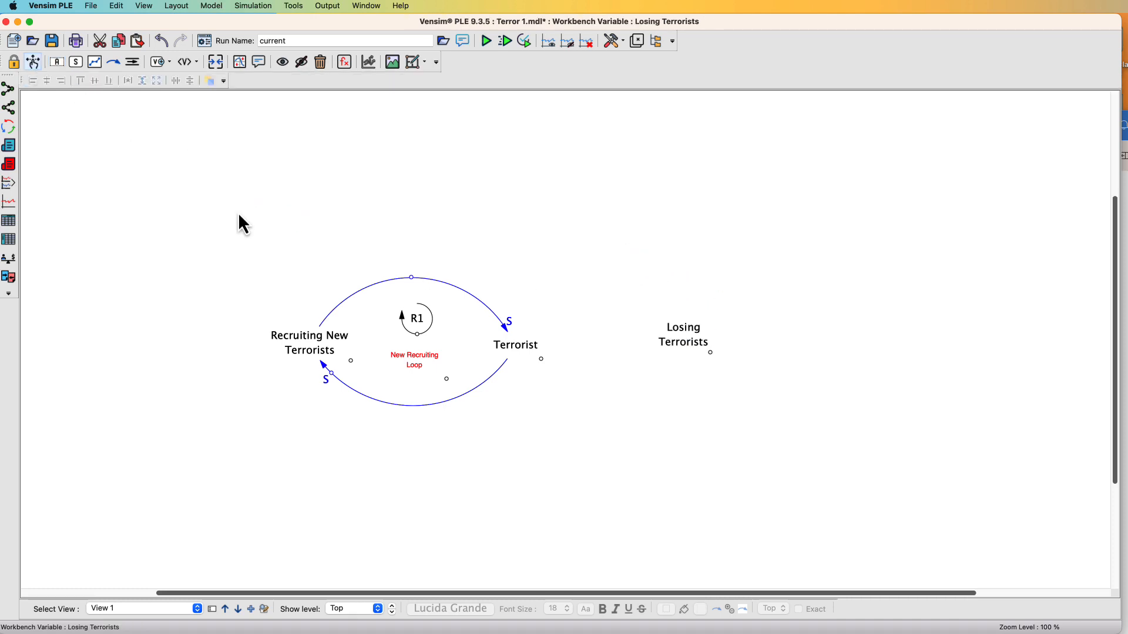
left_click(687, 352)
left_click_drag(687, 353, 686, 364)
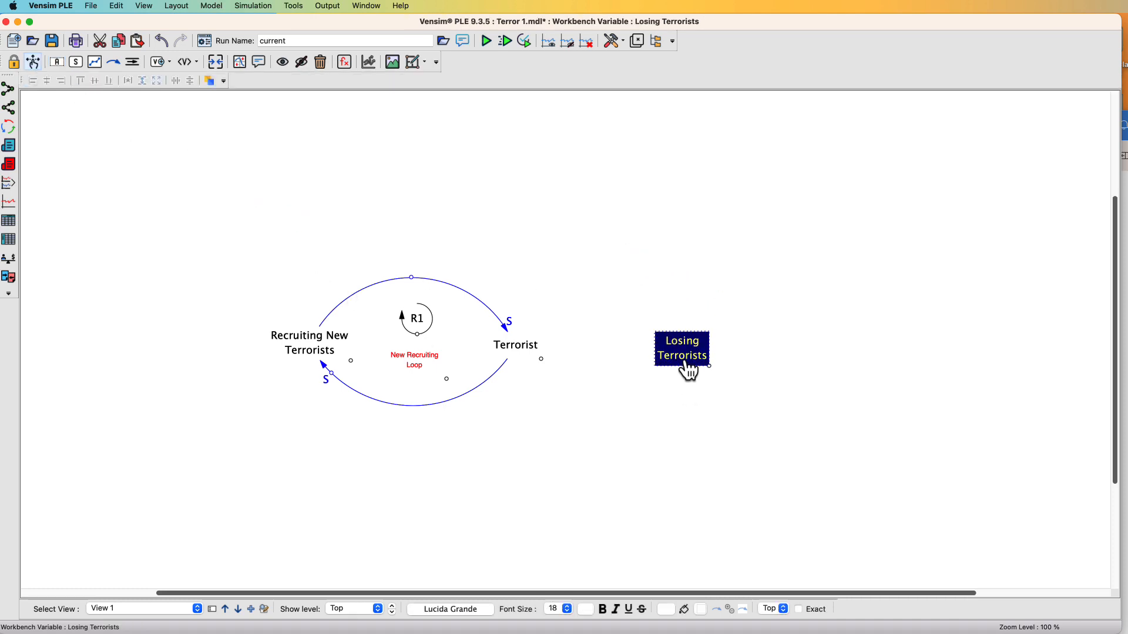
Draw a curved arrow from Terrorist to Losing Terrorists and flatten its curve
left_click(114, 62)
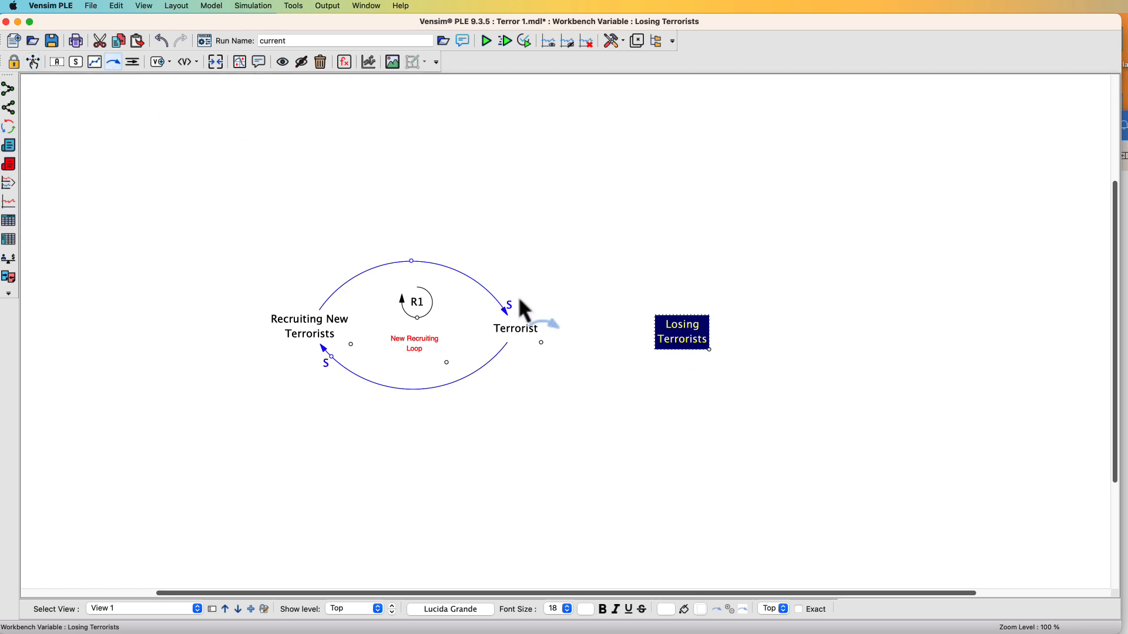
left_click(520, 326)
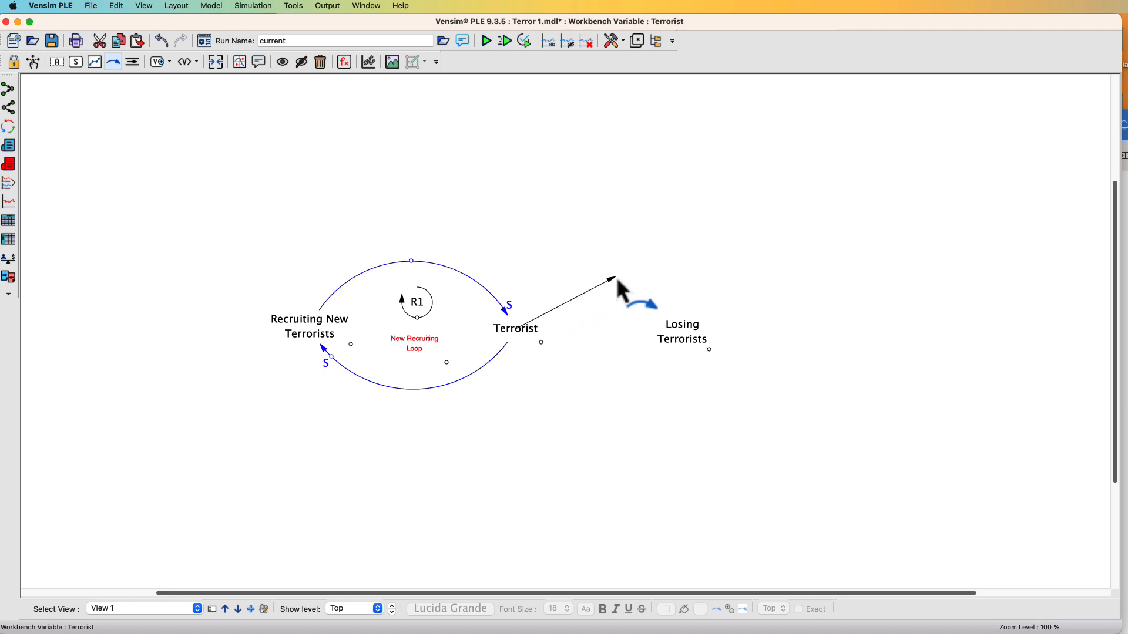
left_click(616, 276)
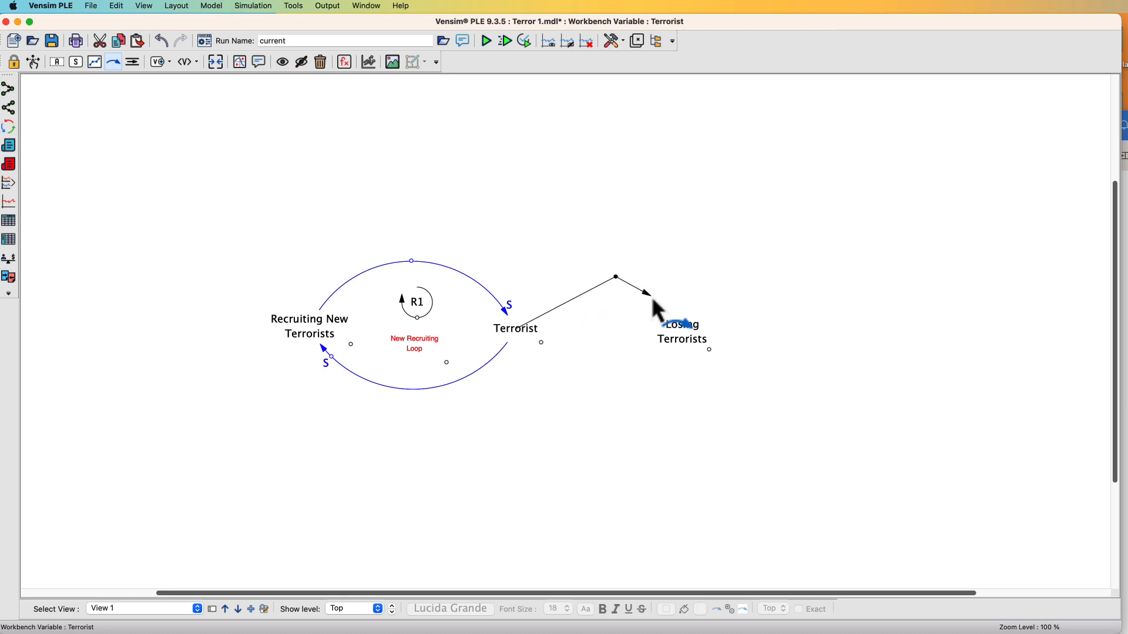
left_click(679, 334)
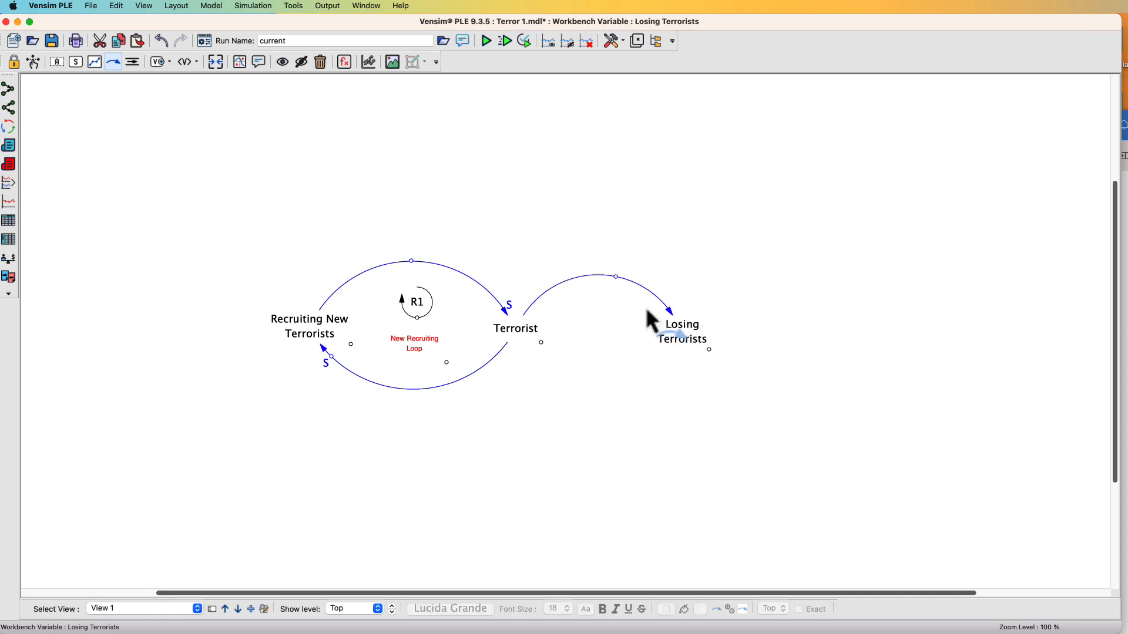
left_click(615, 280)
left_click_drag(615, 283, 654, 301)
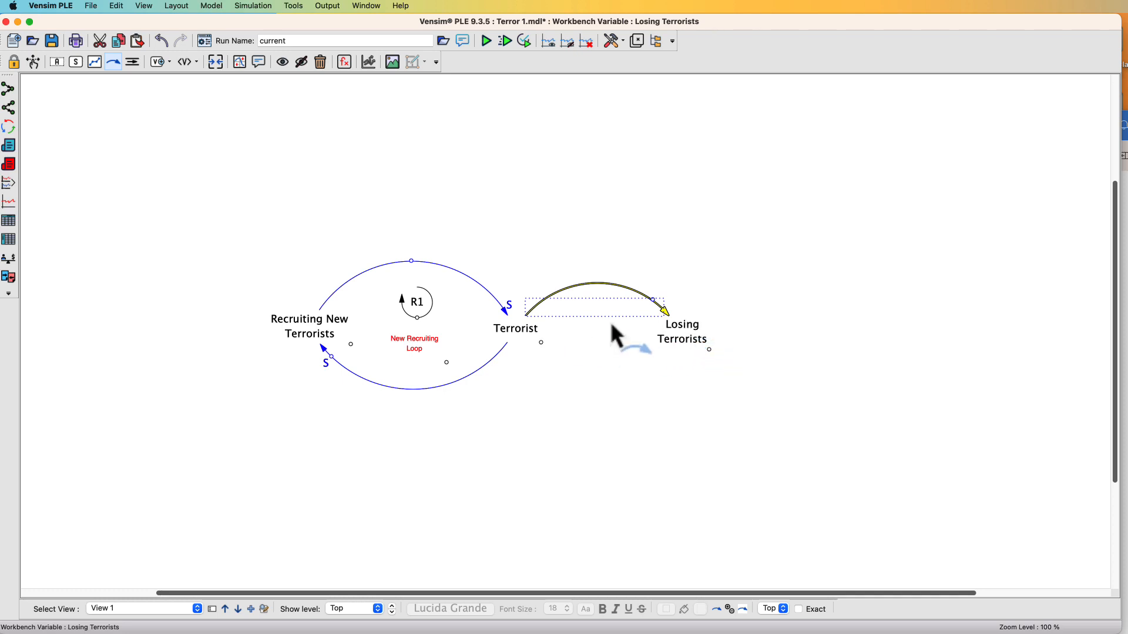
Set the new arrow's polarity marking to S in its arrow options
right_click(653, 301)
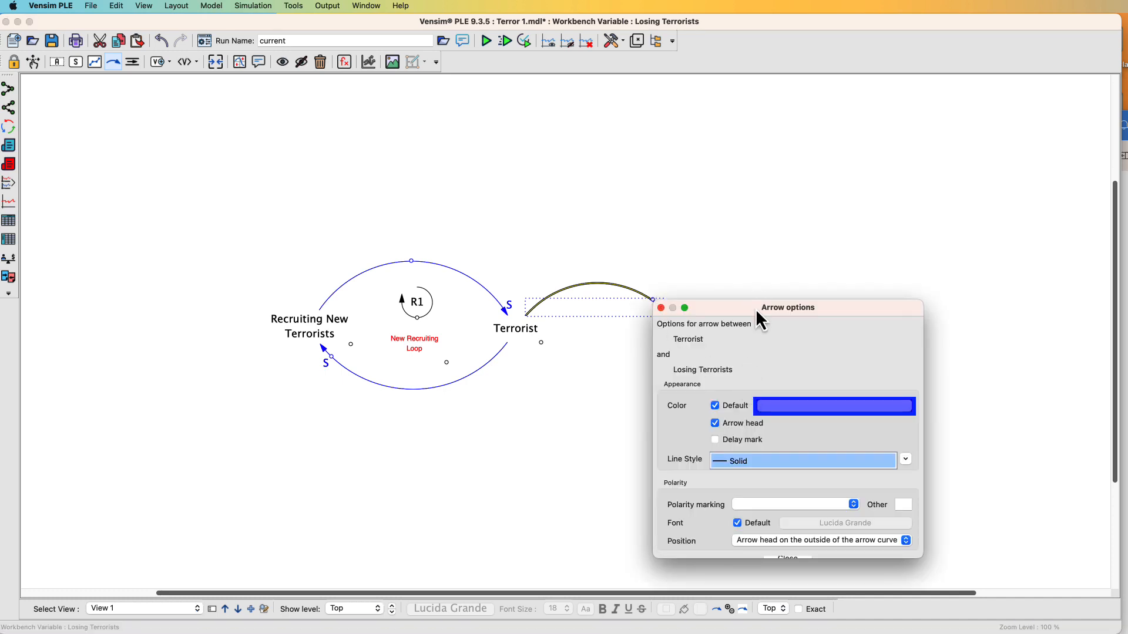
left_click_drag(756, 308, 831, 144)
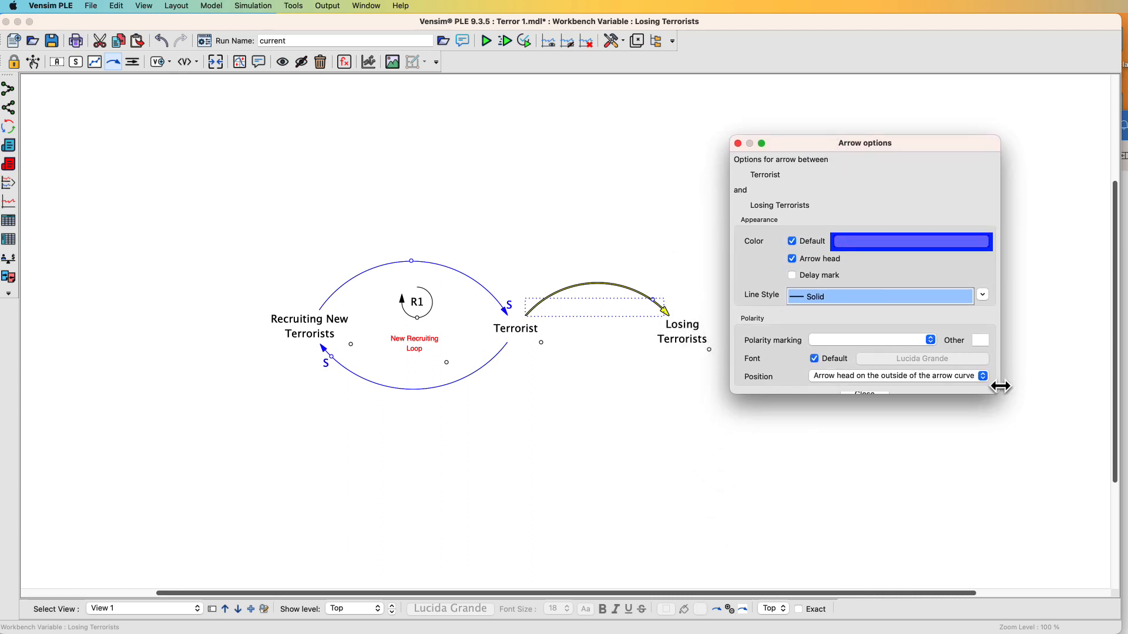
left_click_drag(1001, 386, 1021, 502)
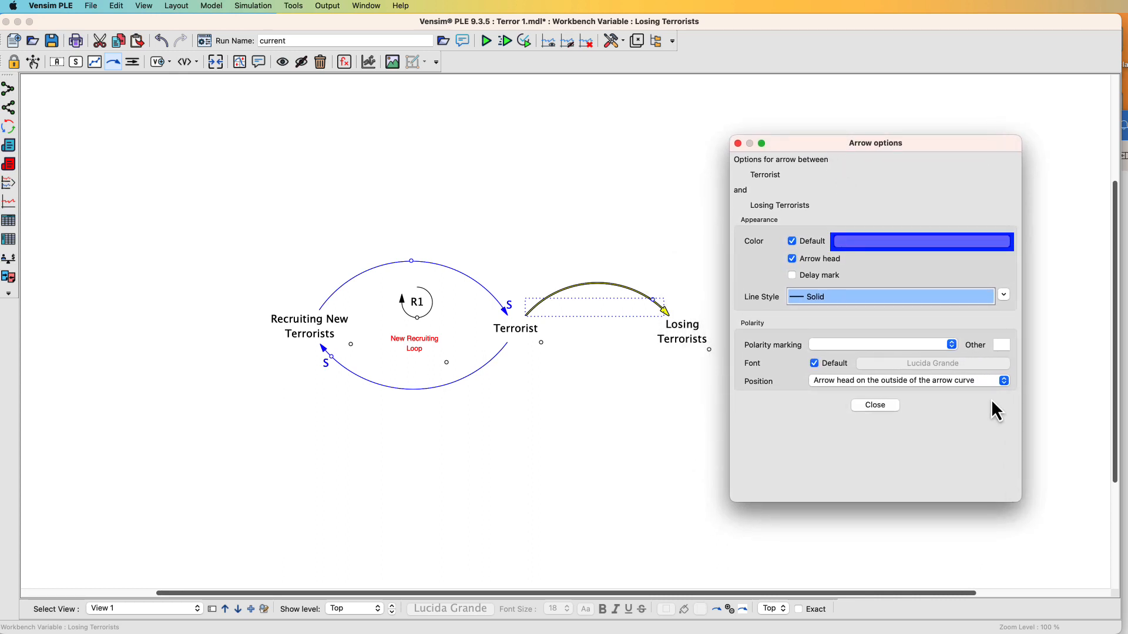
left_click(950, 346)
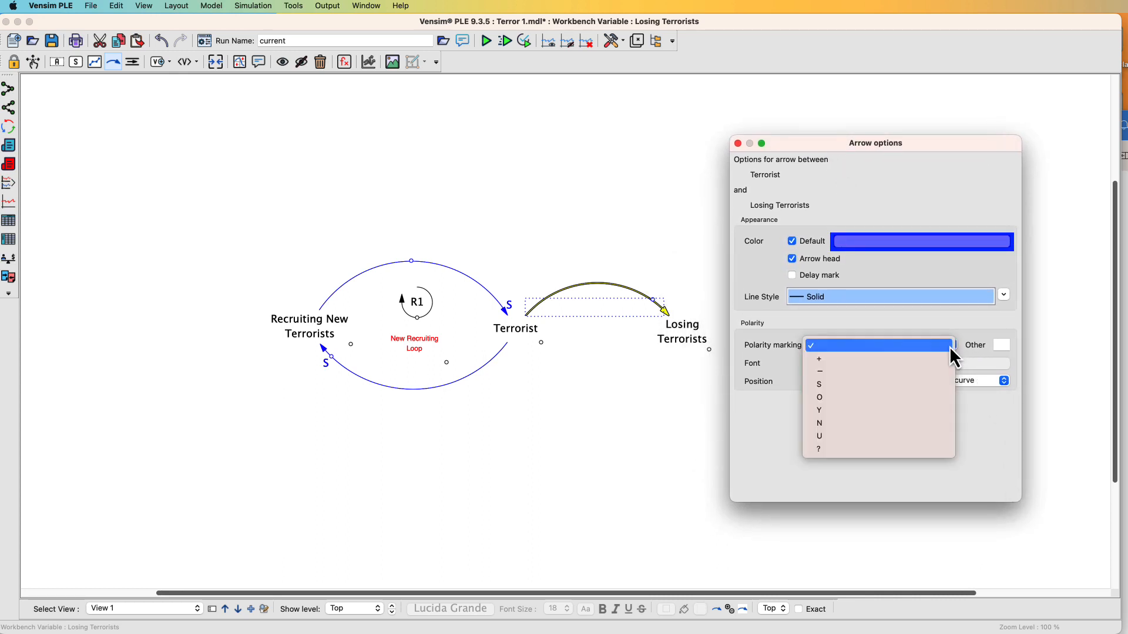
left_click(847, 385)
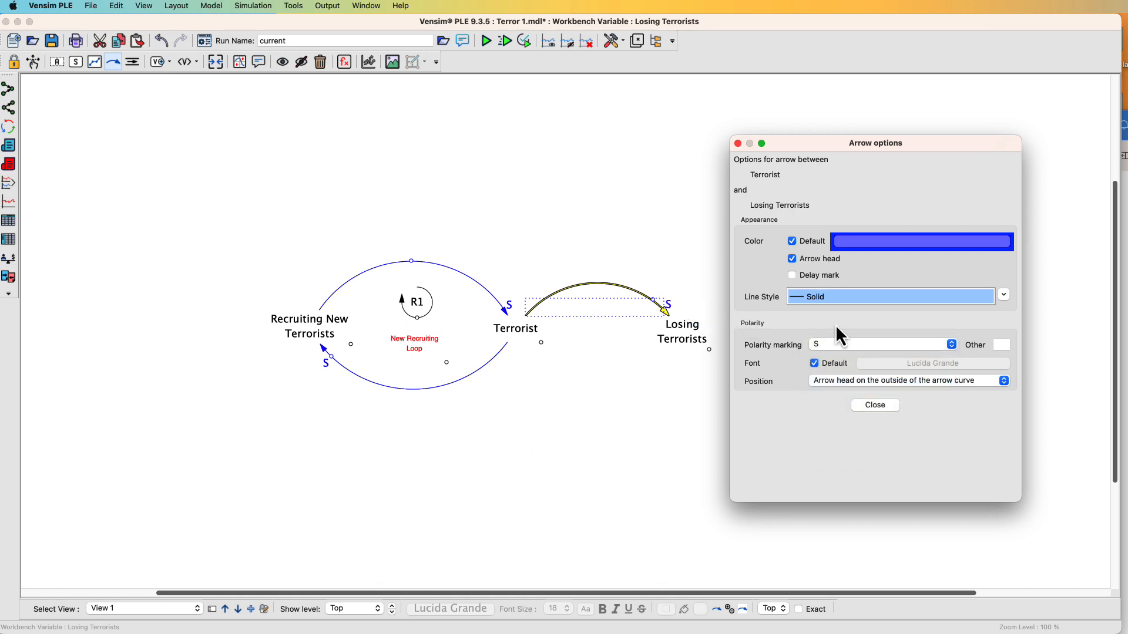
Place the Terrorist-to-Losing Terrorists arrow's polarity marking on the handle outside the arrow curve and close the arrow options
left_click(888, 383)
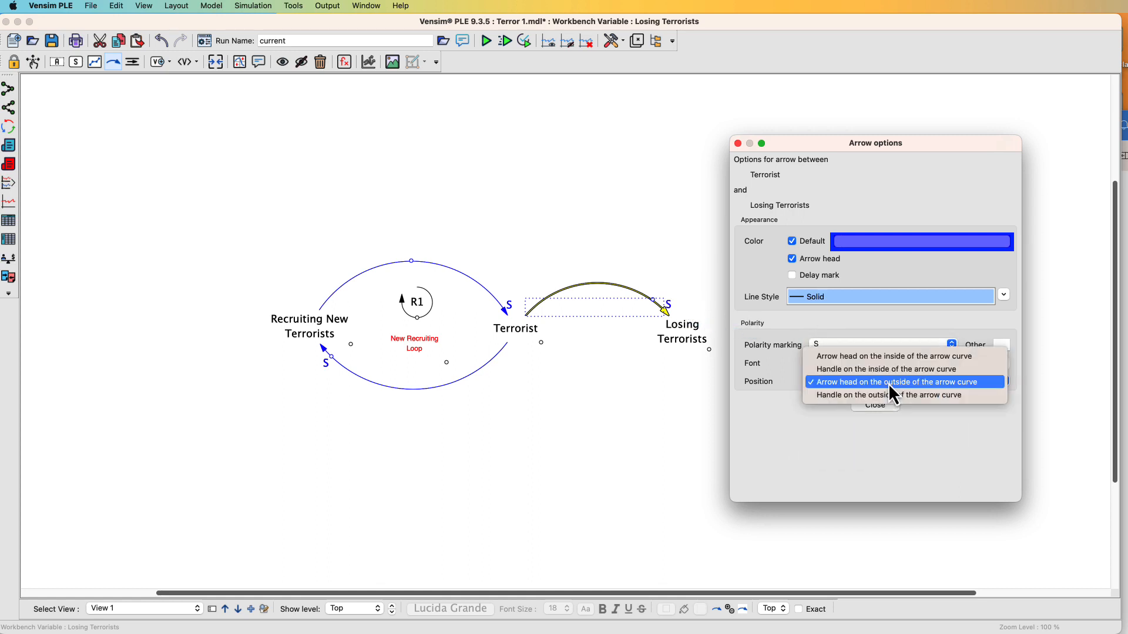
left_click(891, 396)
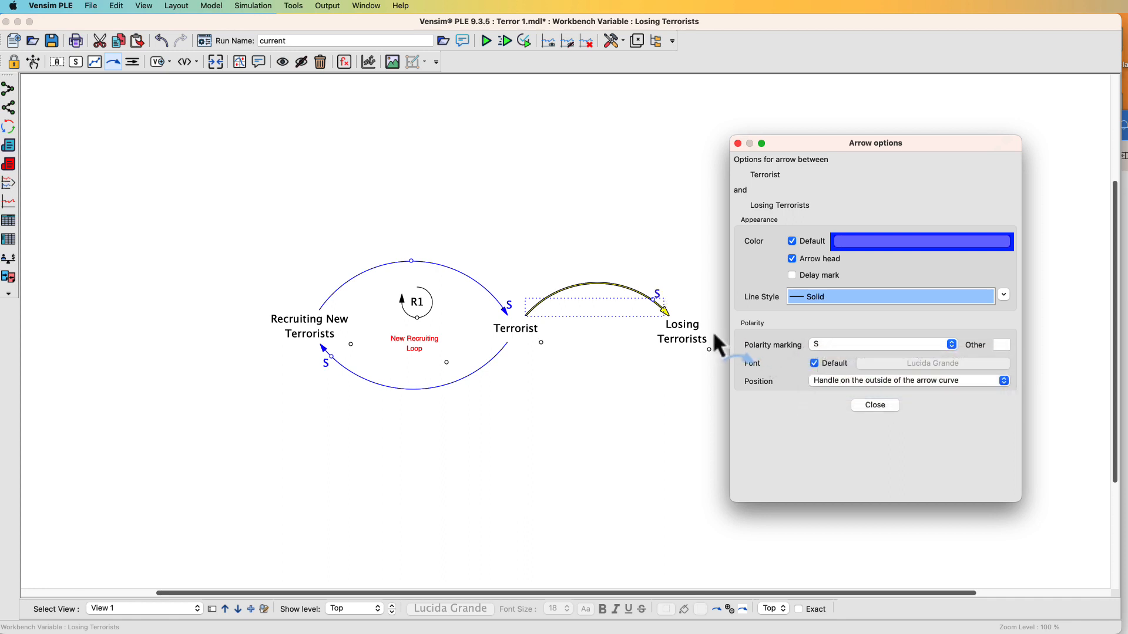
left_click(873, 405)
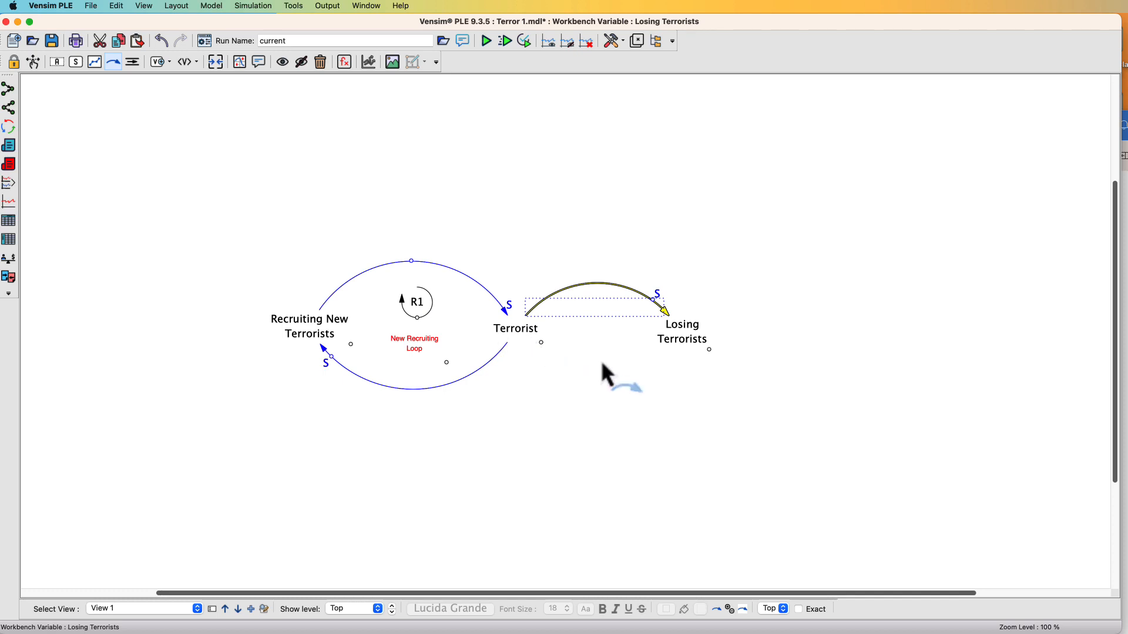
Draw a curved arrow from Losing Terrorists back to Terrorist, bowing below the first arrow
left_click(682, 337)
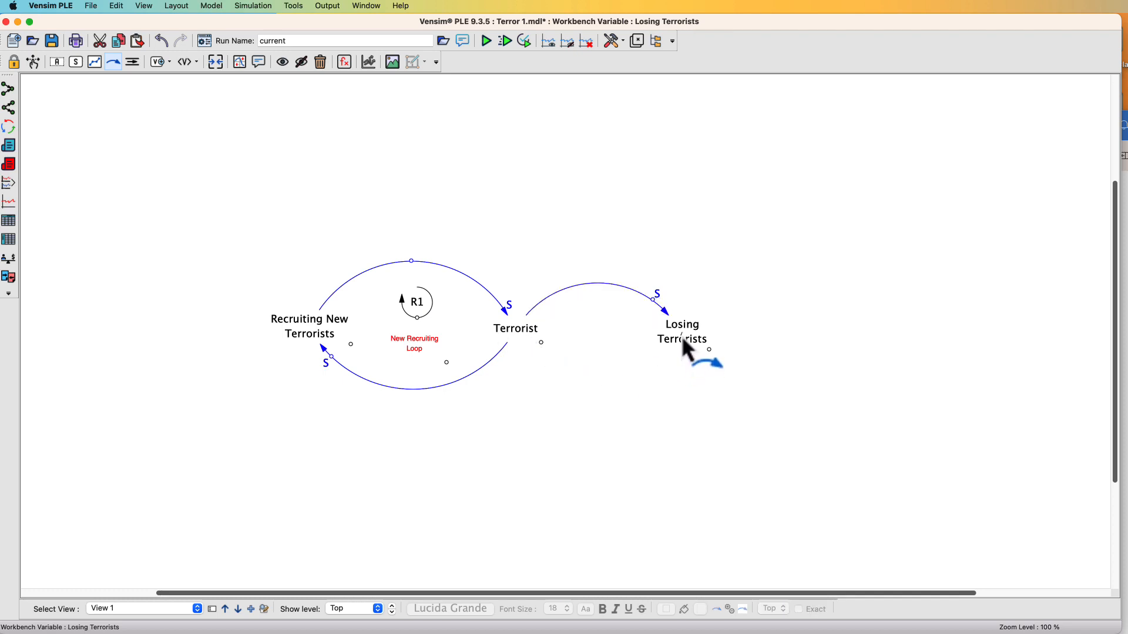
left_click(635, 385)
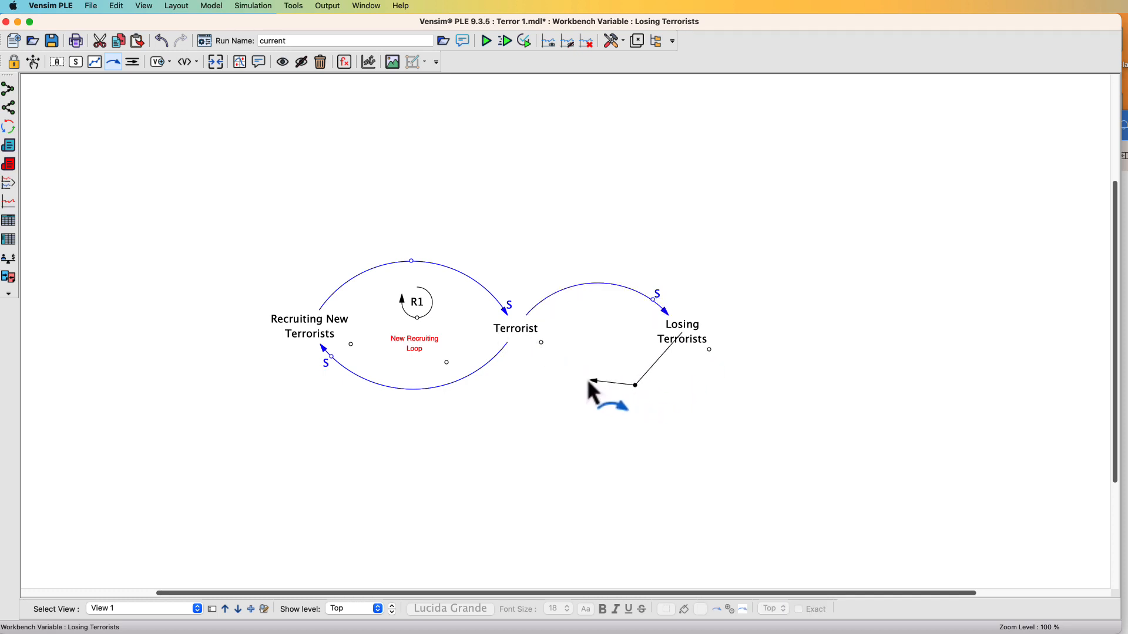
left_click(520, 329)
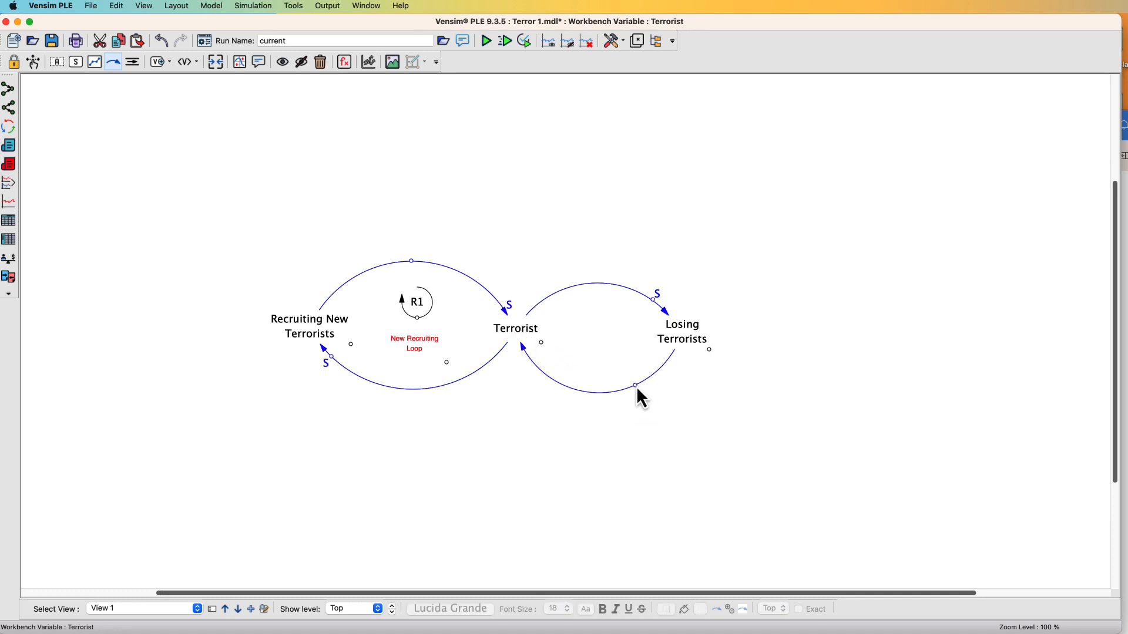
left_click_drag(635, 385, 587, 385)
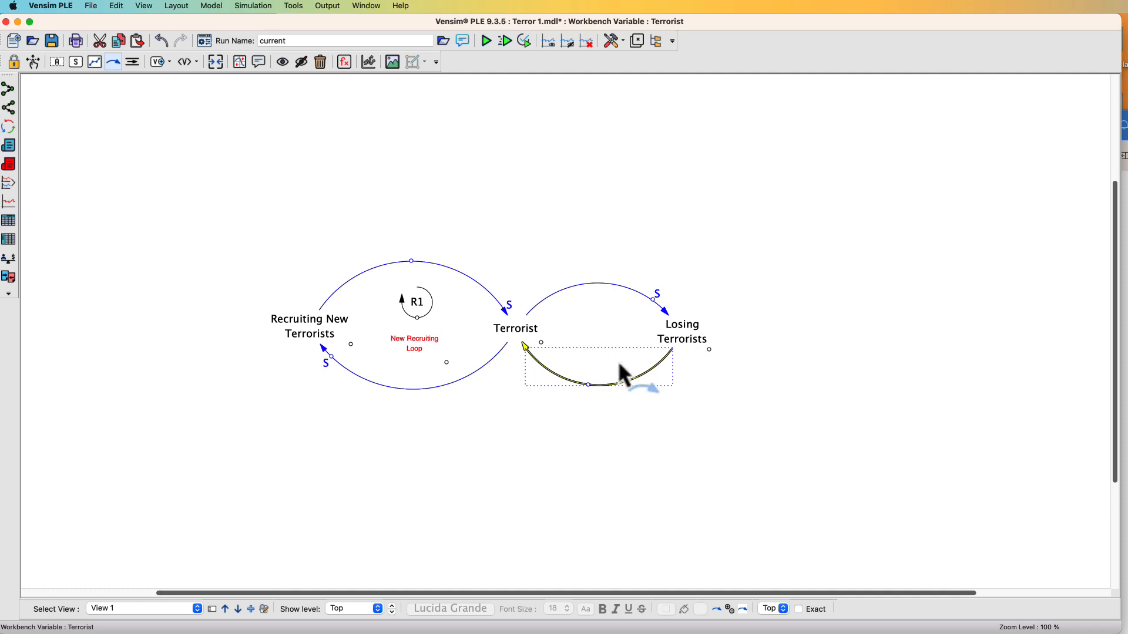
Set the return arrow's polarity marking to O, positioned on the handle outside the arrow curve
right_click(587, 385)
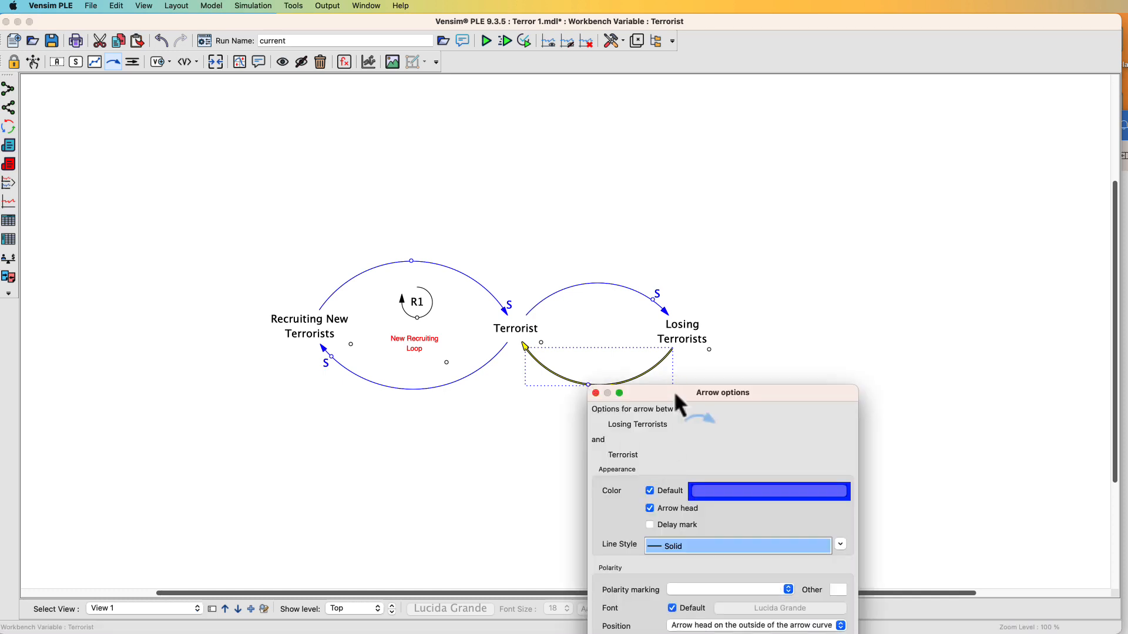
left_click_drag(674, 390, 800, 174)
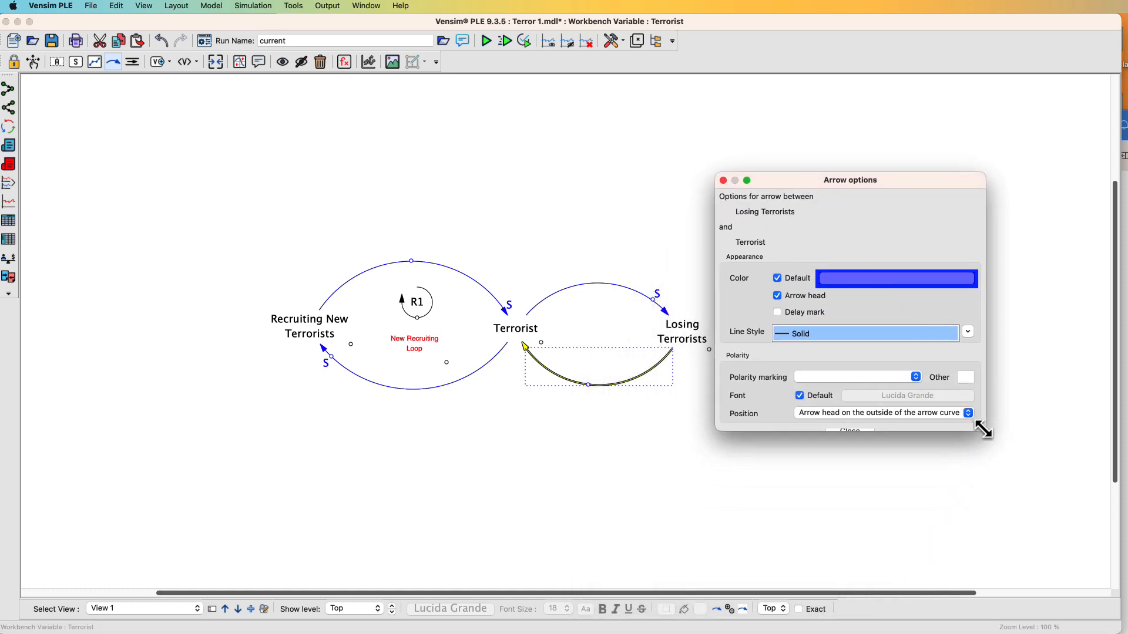
left_click_drag(984, 429, 1006, 507)
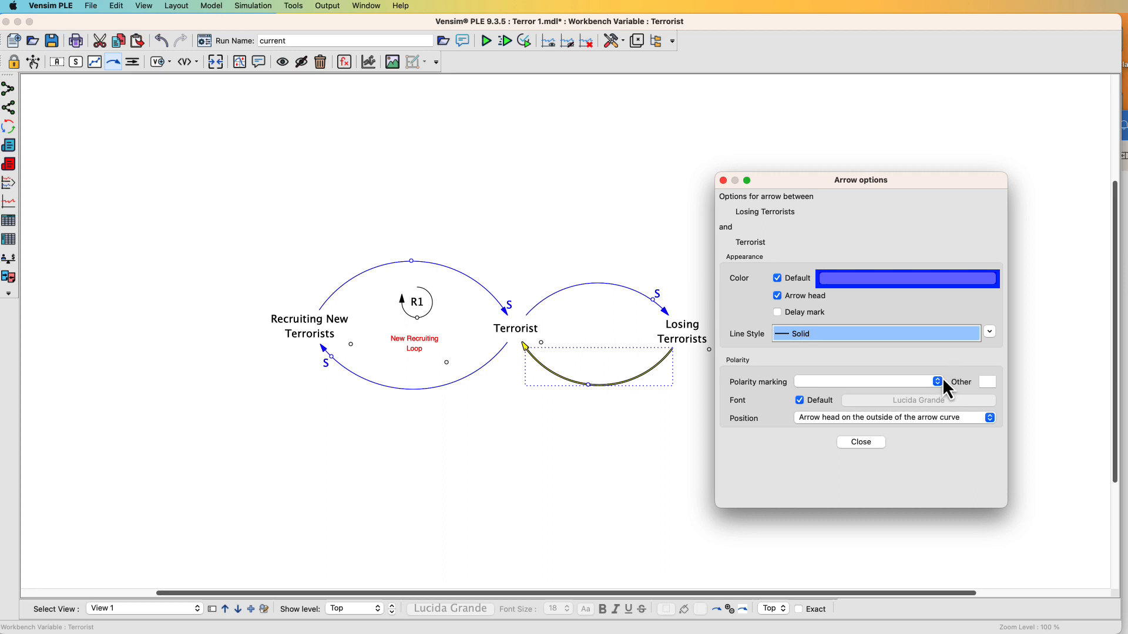
left_click(937, 382)
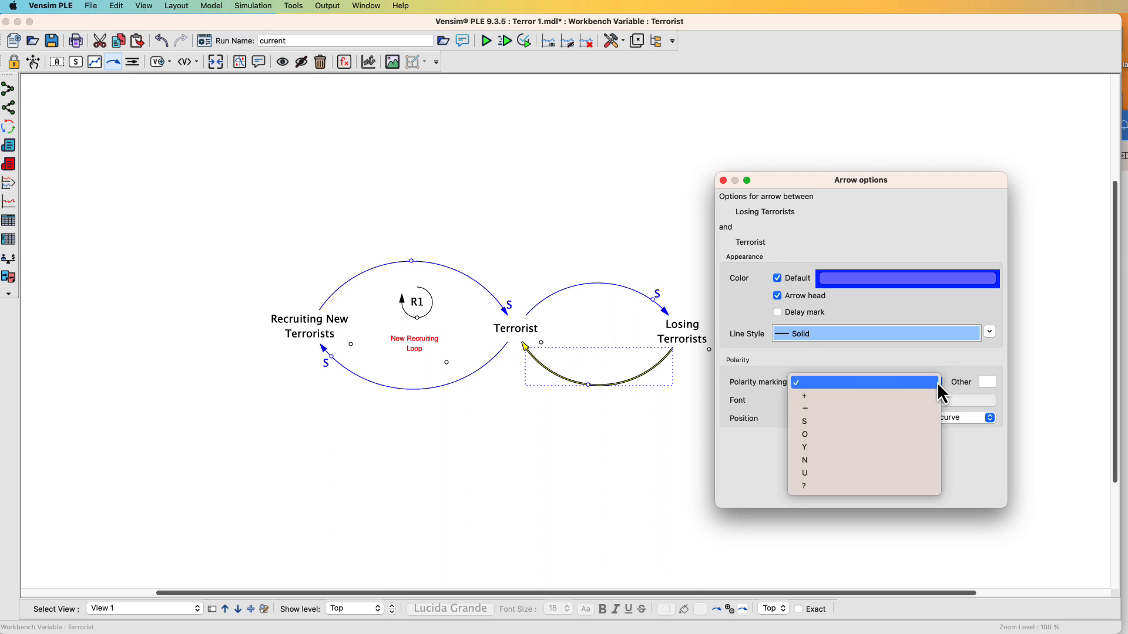
left_click(818, 436)
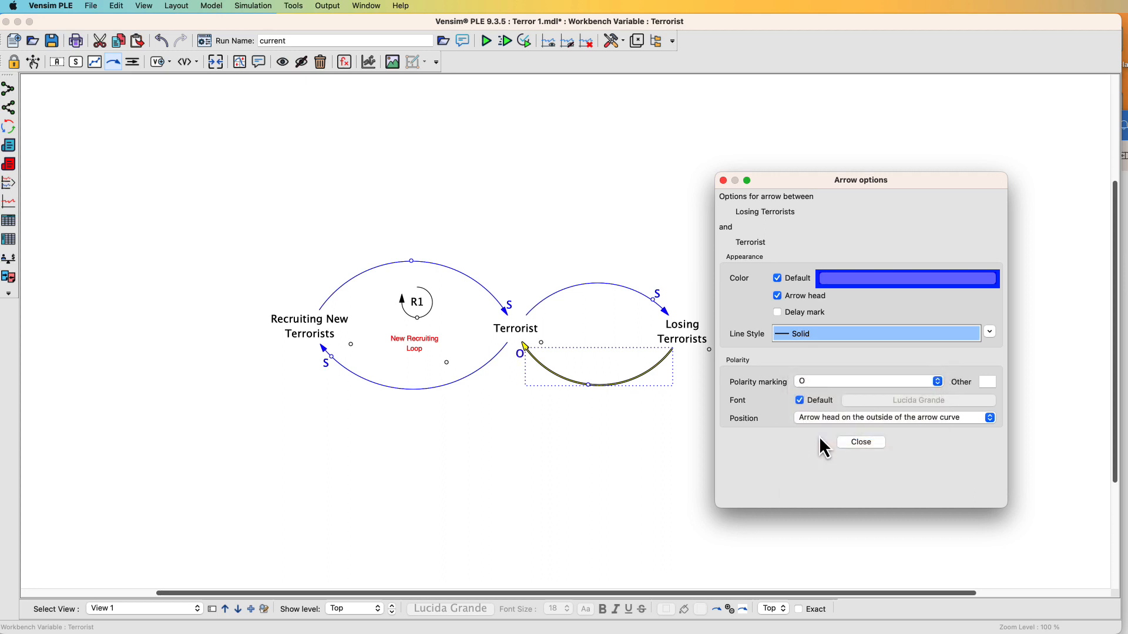
left_click(820, 420)
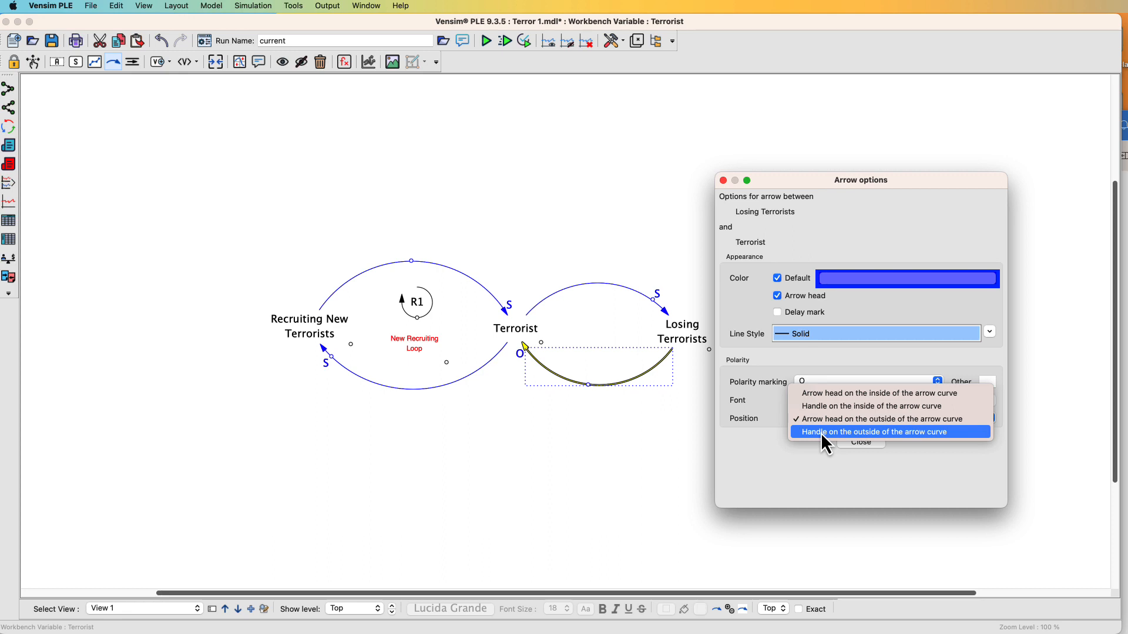
left_click(820, 432)
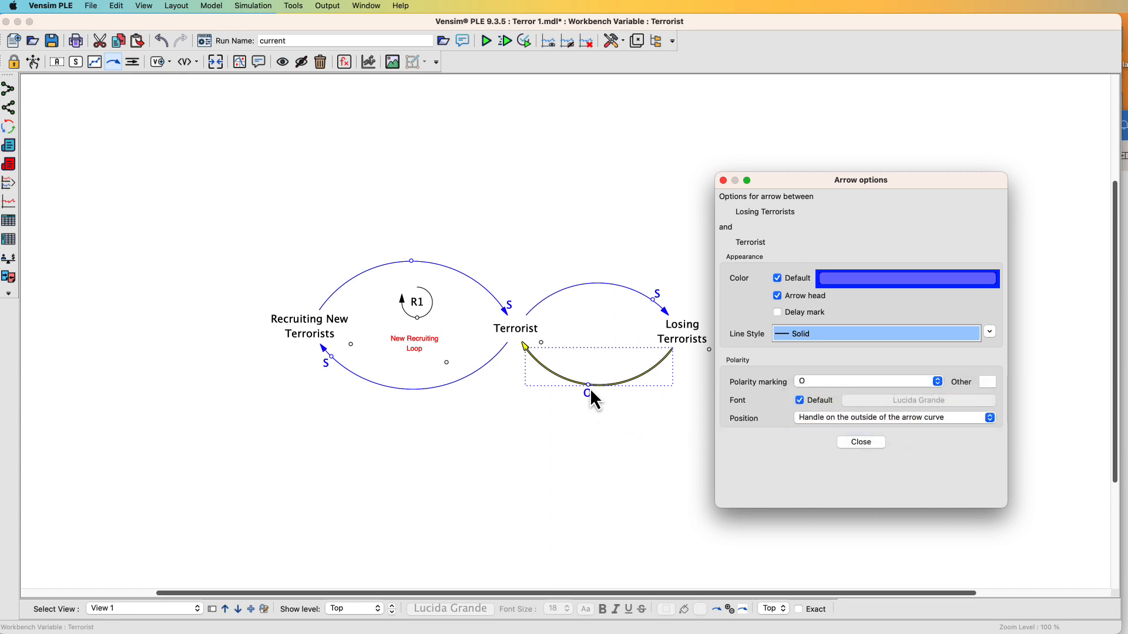
Move the return arrow's handle so its O marking sits near the arrowhead at Terrorist
left_click_drag(588, 386, 533, 358)
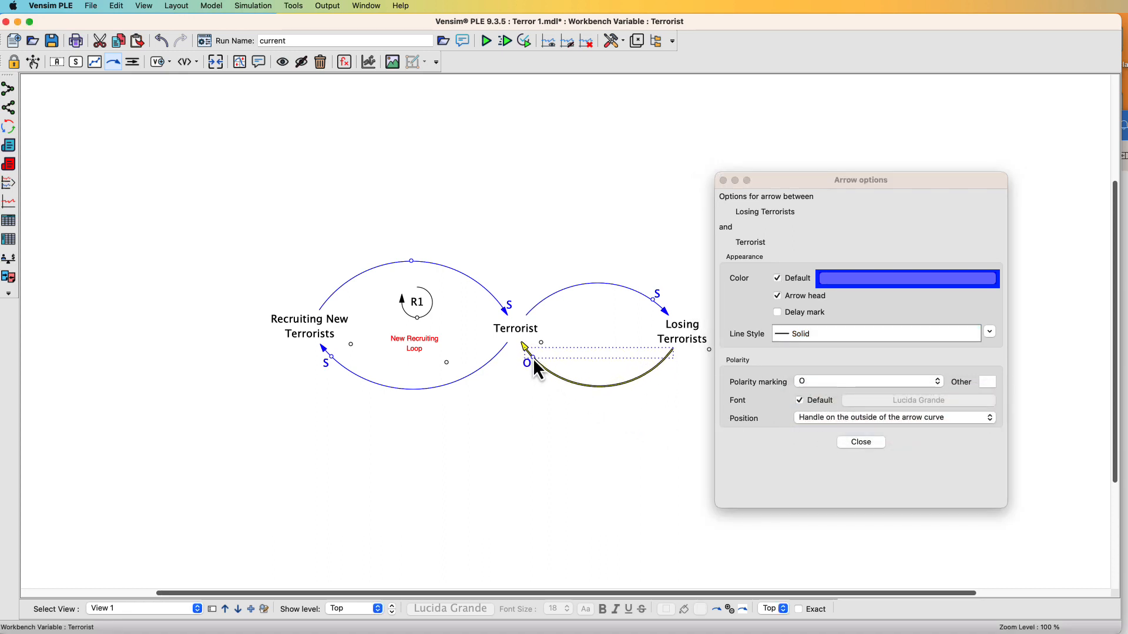
left_click(641, 411)
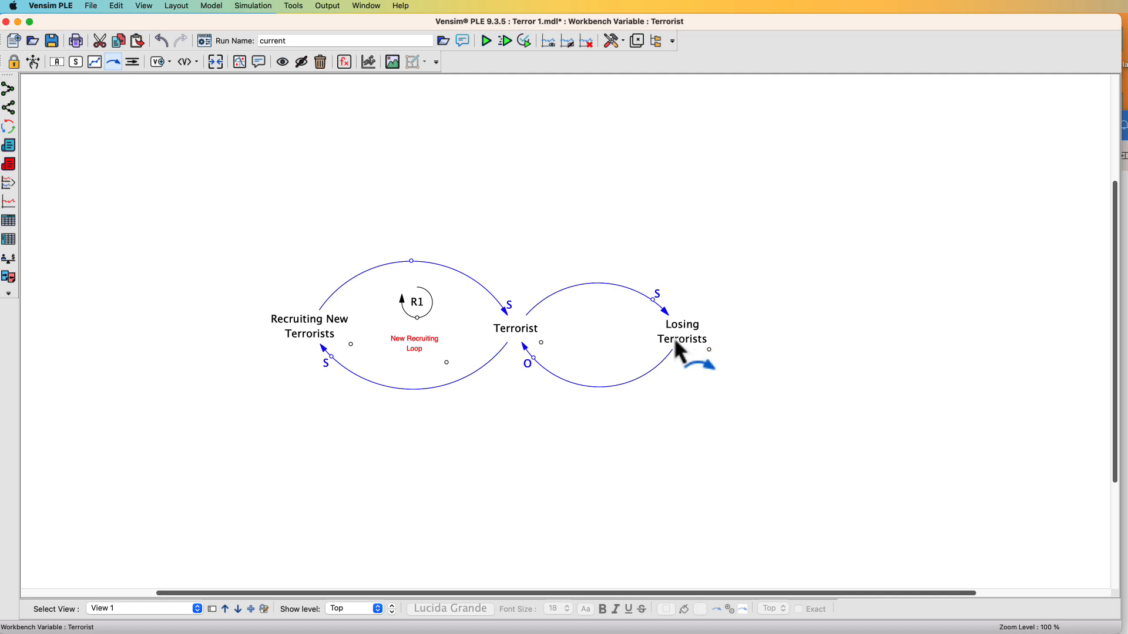
left_click(534, 358)
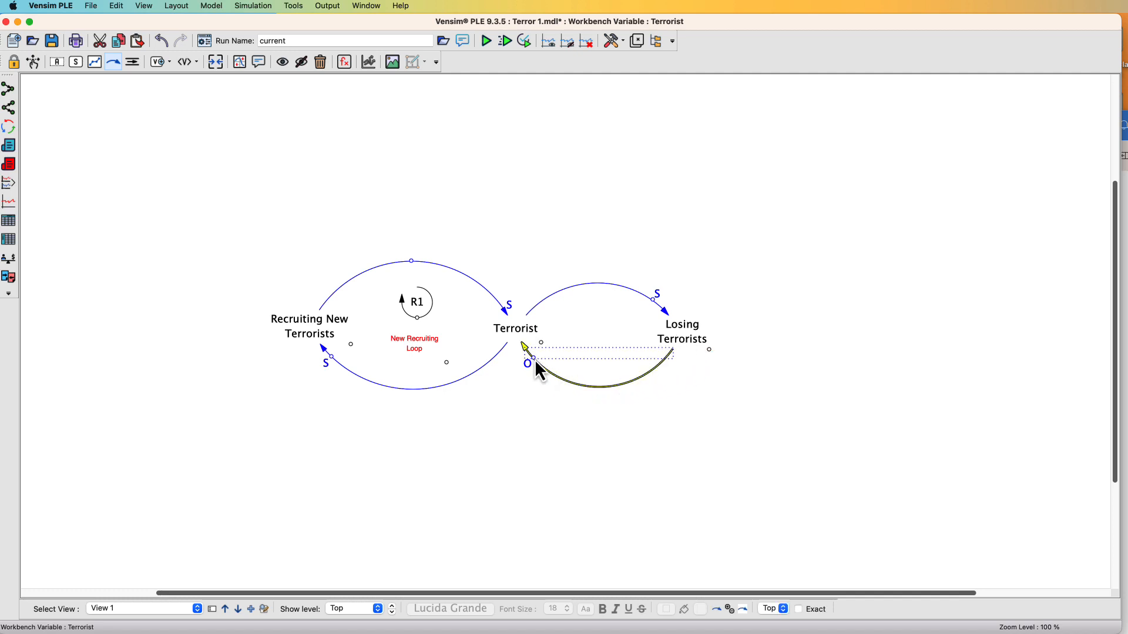
left_click_drag(535, 358, 536, 359)
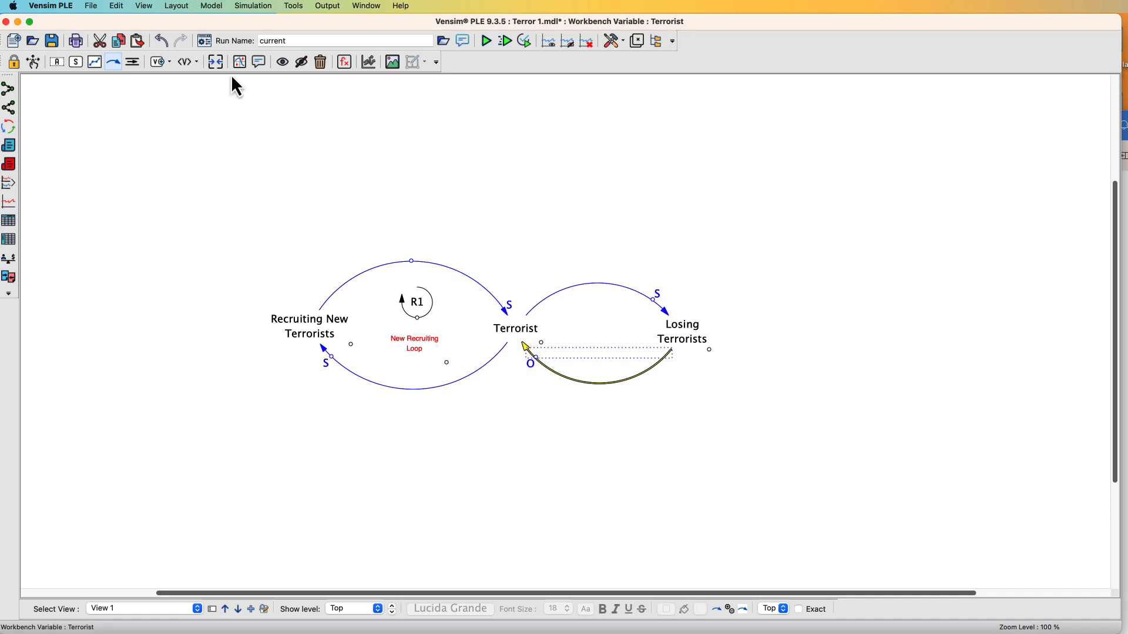
Add a comment reading B1 between Terrorist and Losing Terrorists
left_click(258, 62)
left_click(602, 336)
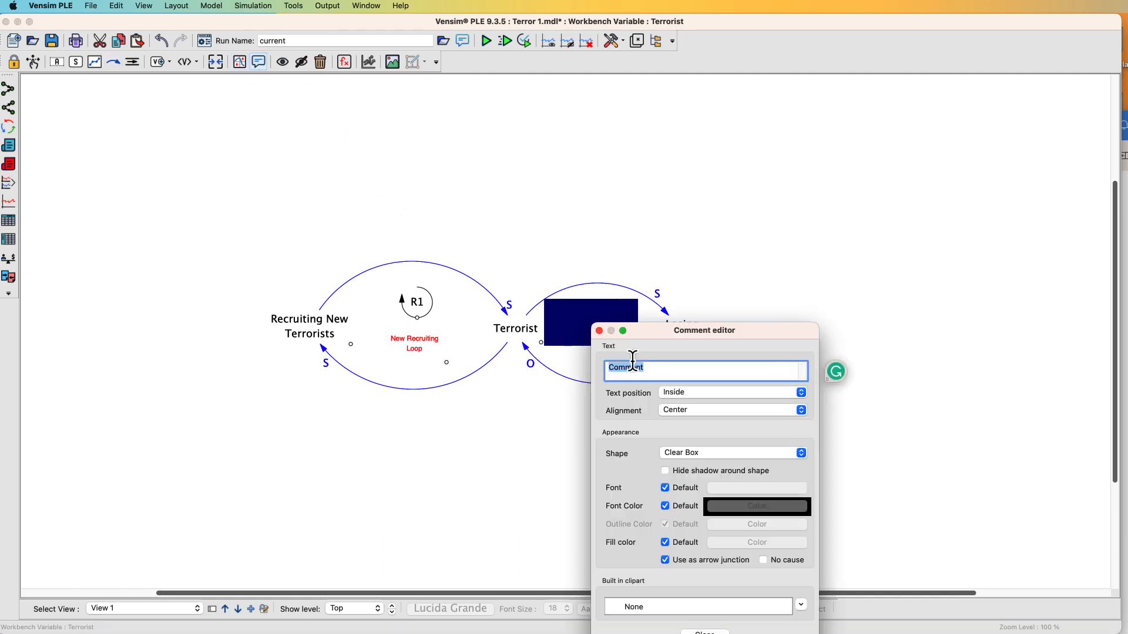
left_click_drag(646, 370, 588, 366)
type("B1")
left_click_drag(673, 333, 863, 177)
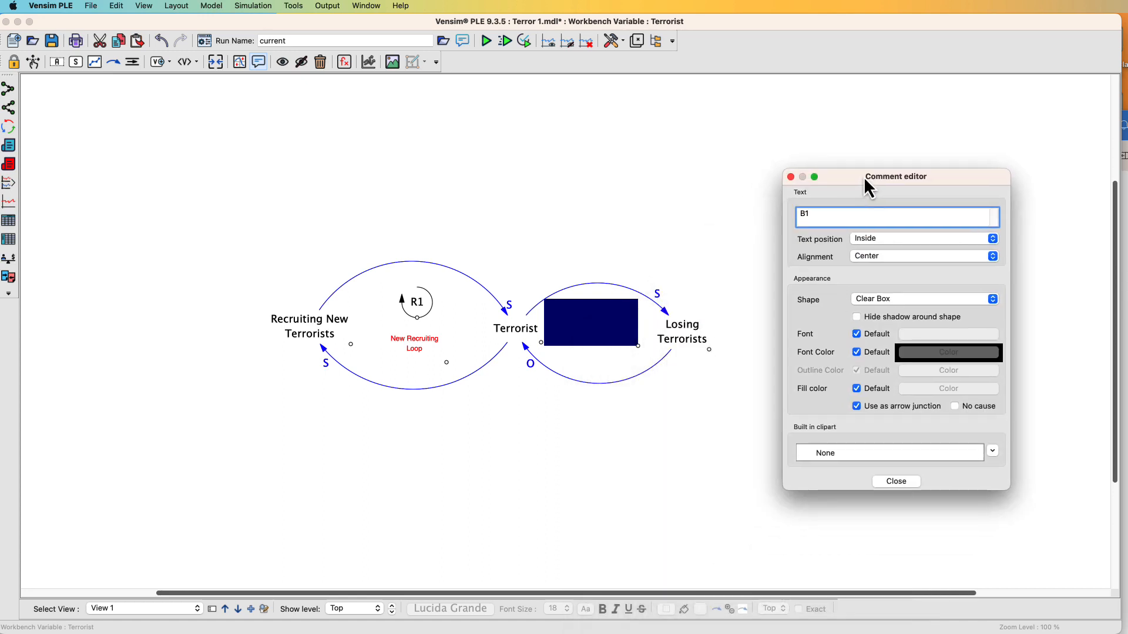
left_click(791, 177)
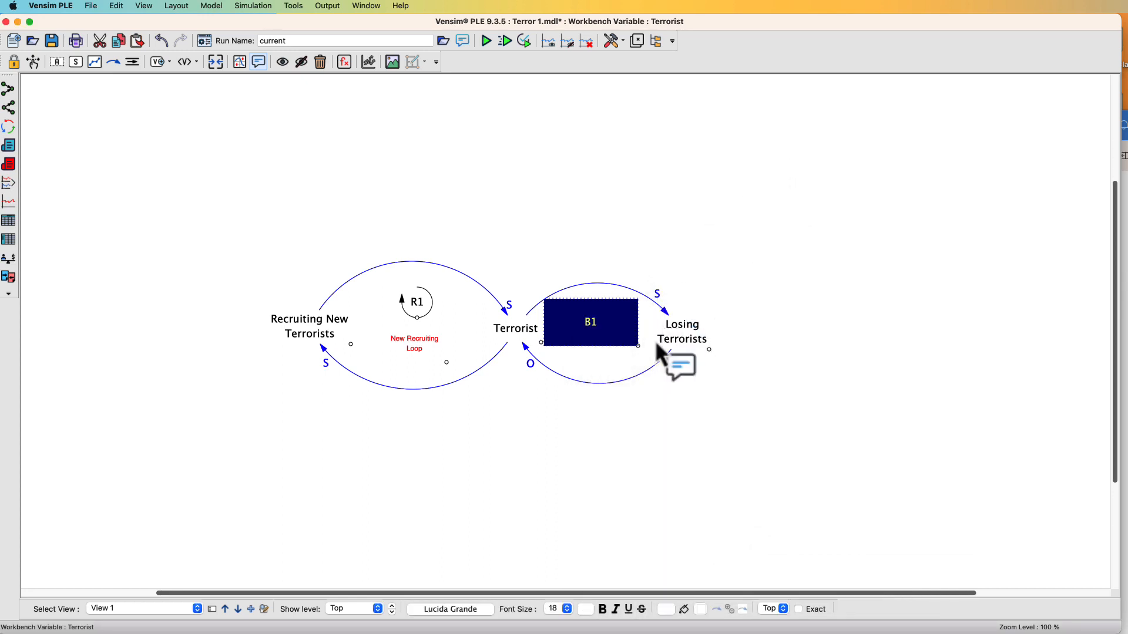
Shrink the B1 comment box and move it up inside the new loop
left_click_drag(639, 345, 599, 329)
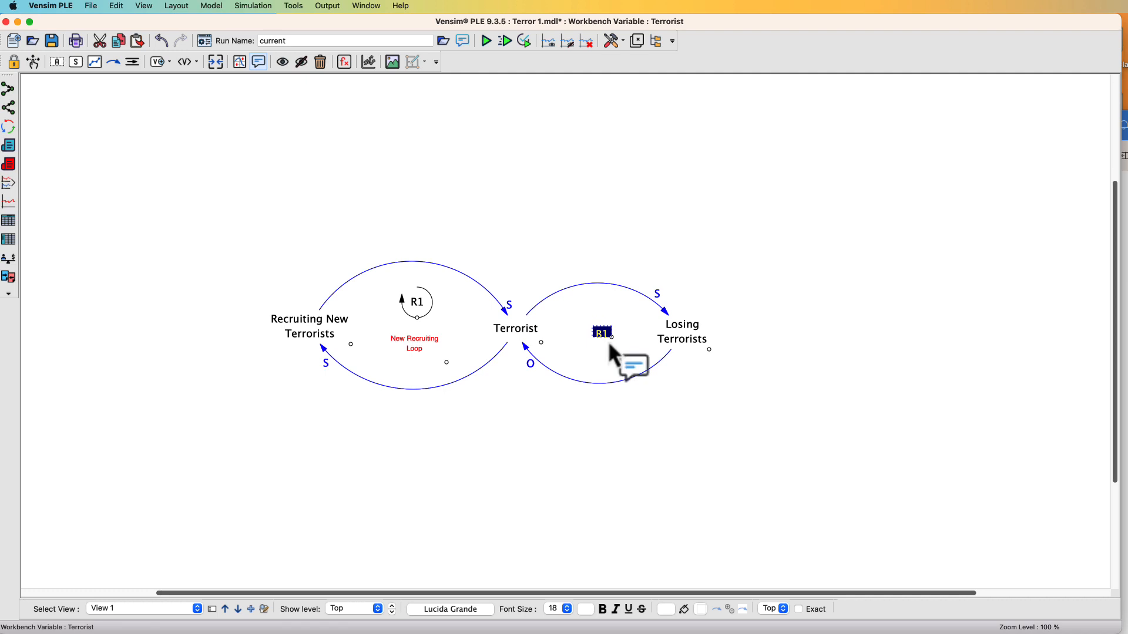
left_click(612, 343)
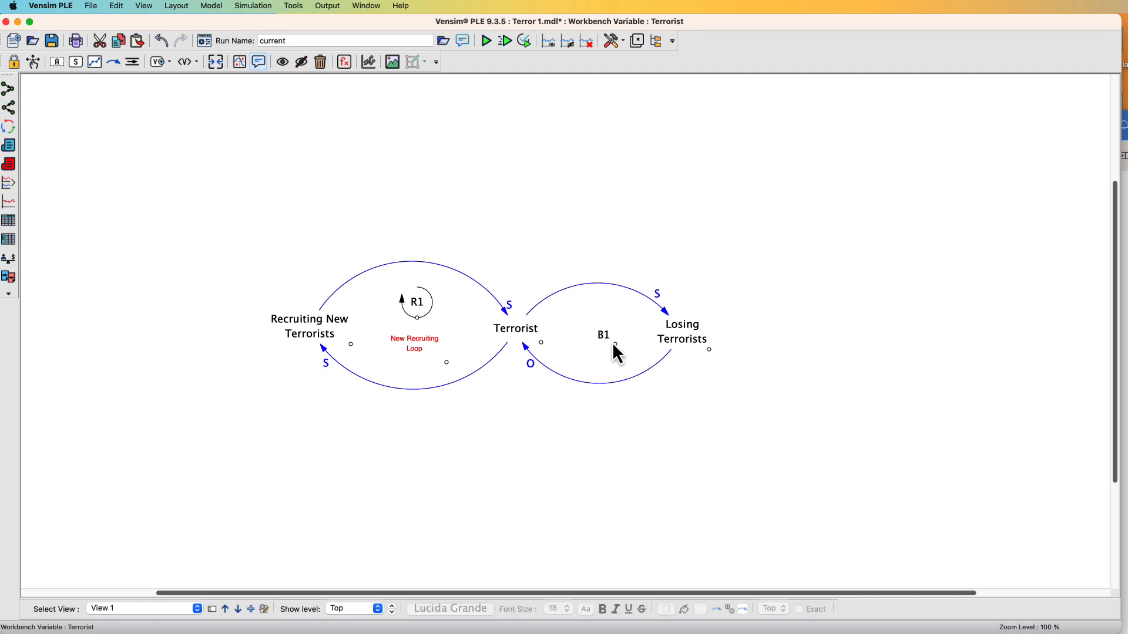
left_click_drag(606, 338, 600, 313)
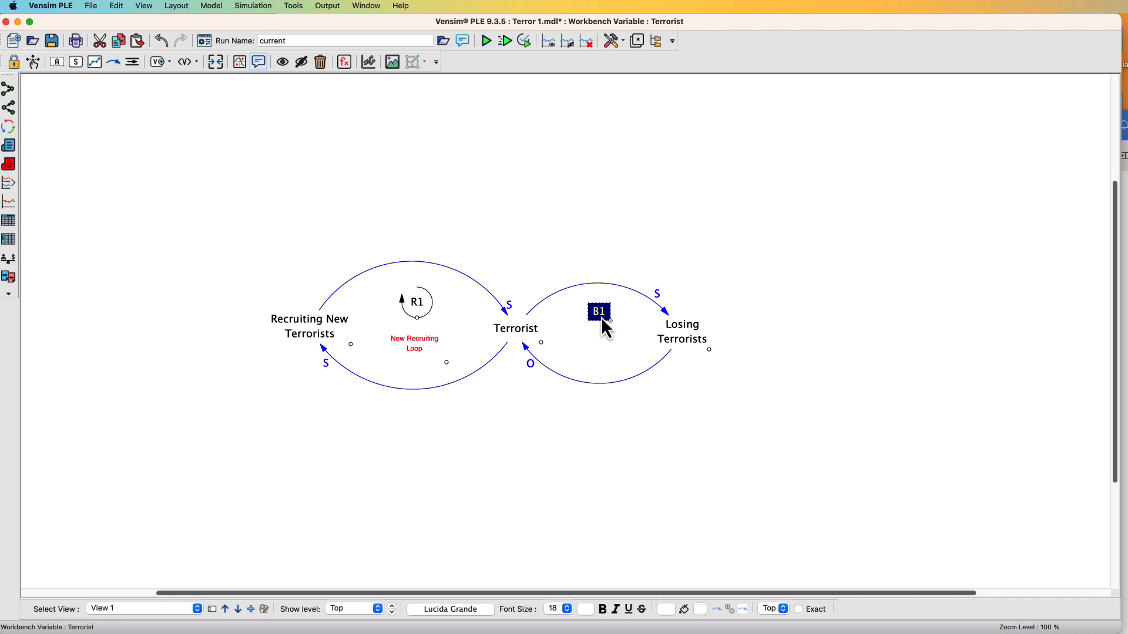
Change the B1 comment's shape to Loop Clockwise
double_click(601, 318)
left_click_drag(639, 320, 778, 175)
left_click(820, 298)
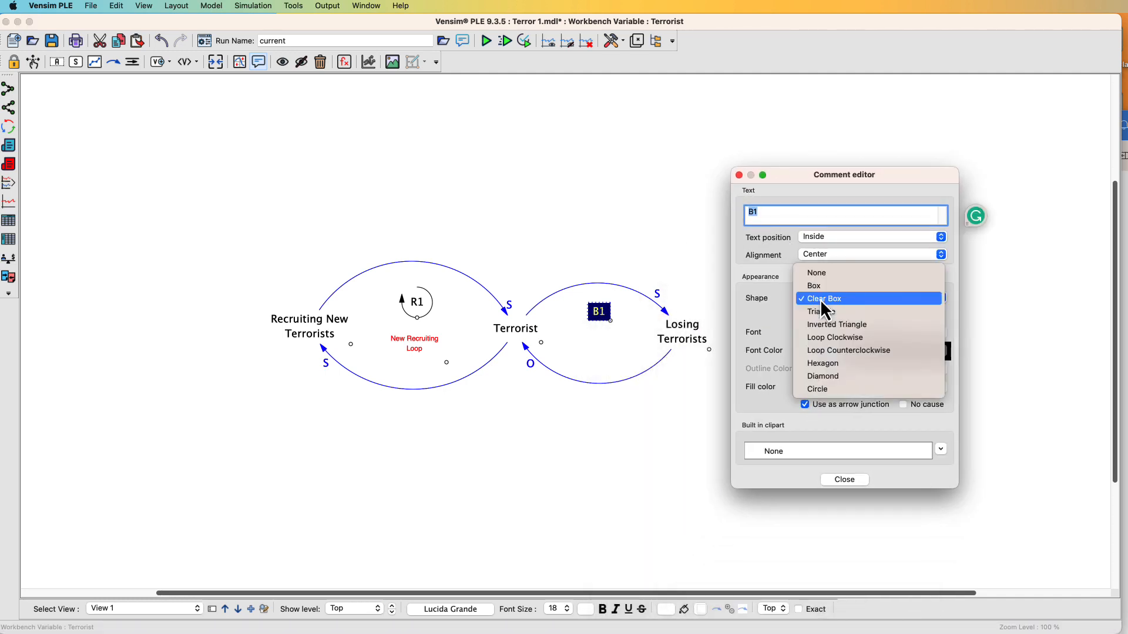
left_click(822, 337)
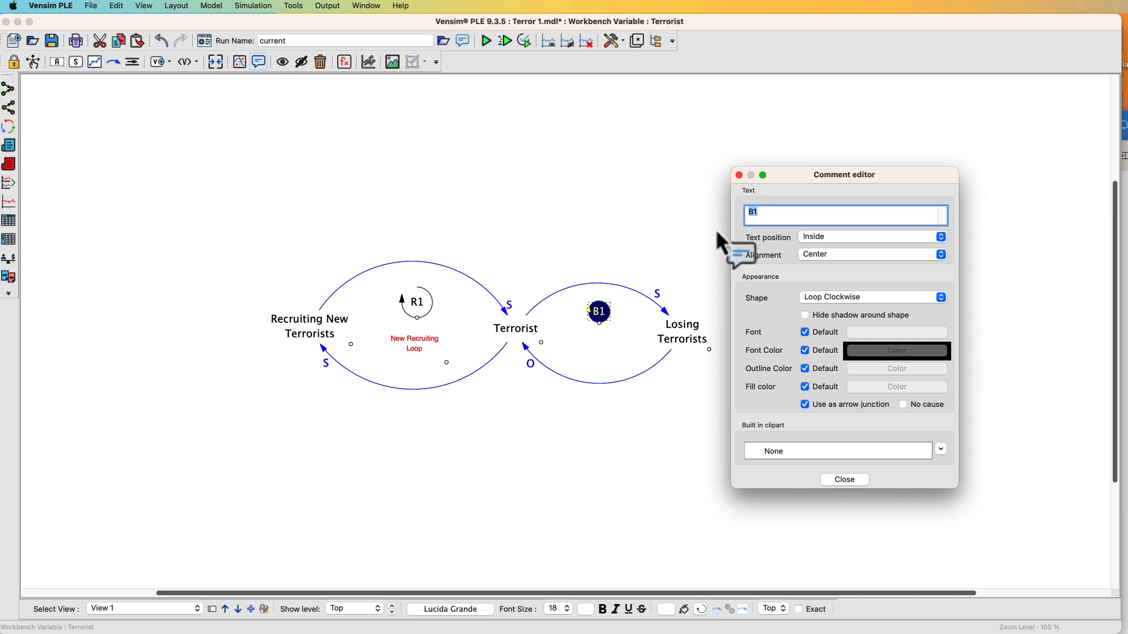
left_click(841, 478)
Nudge the B1 loop symbol slightly upward
left_click(599, 322)
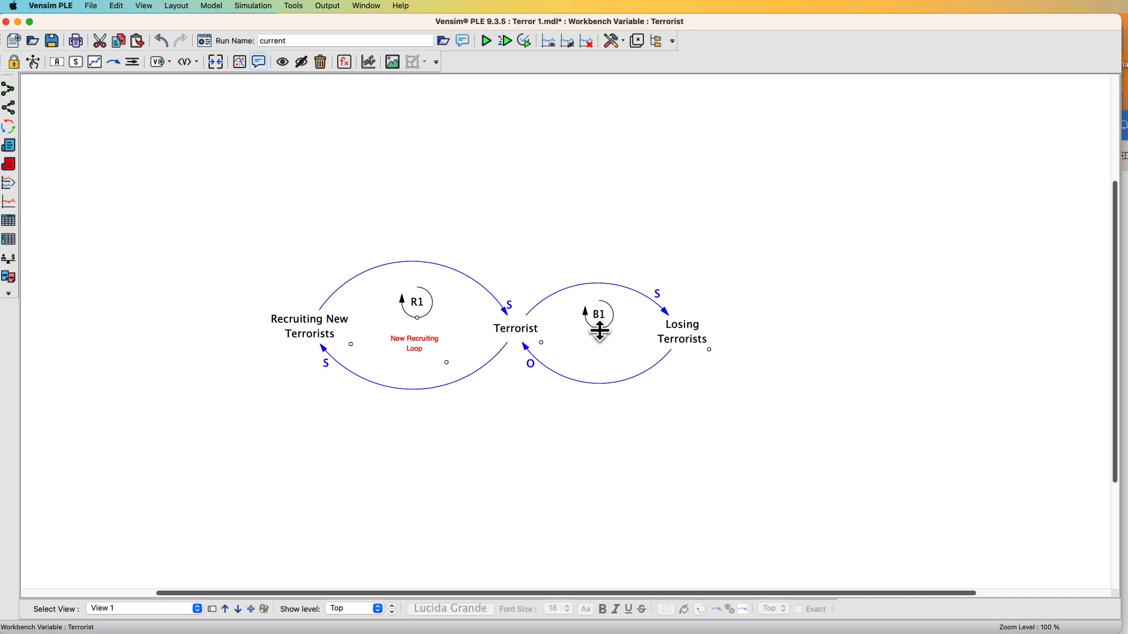
left_click_drag(599, 327, 601, 318)
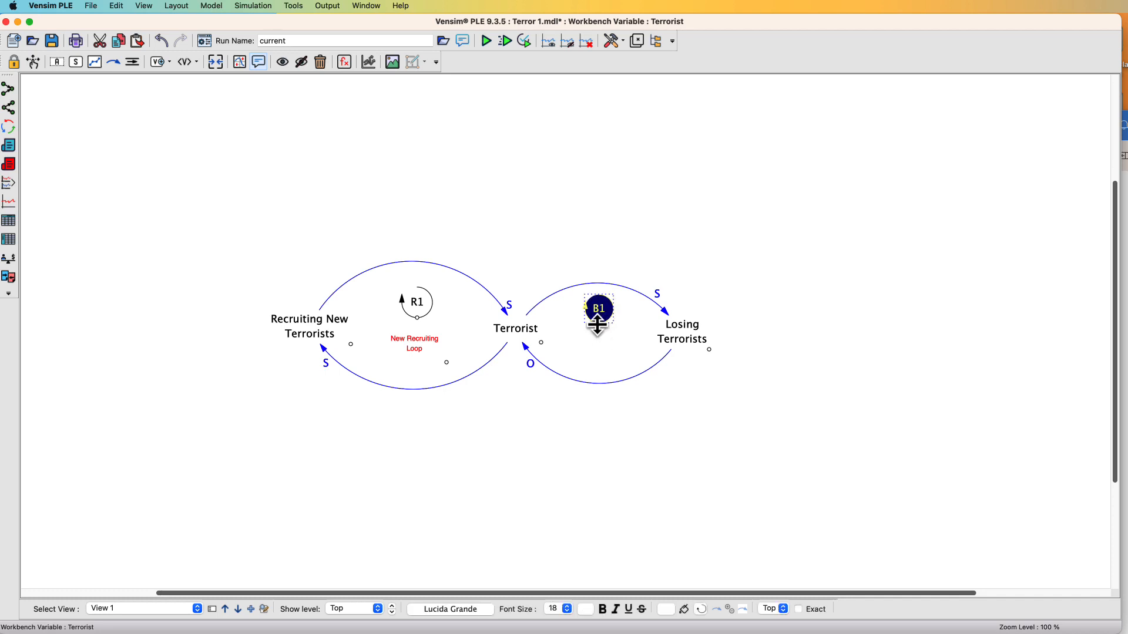
left_click(596, 322)
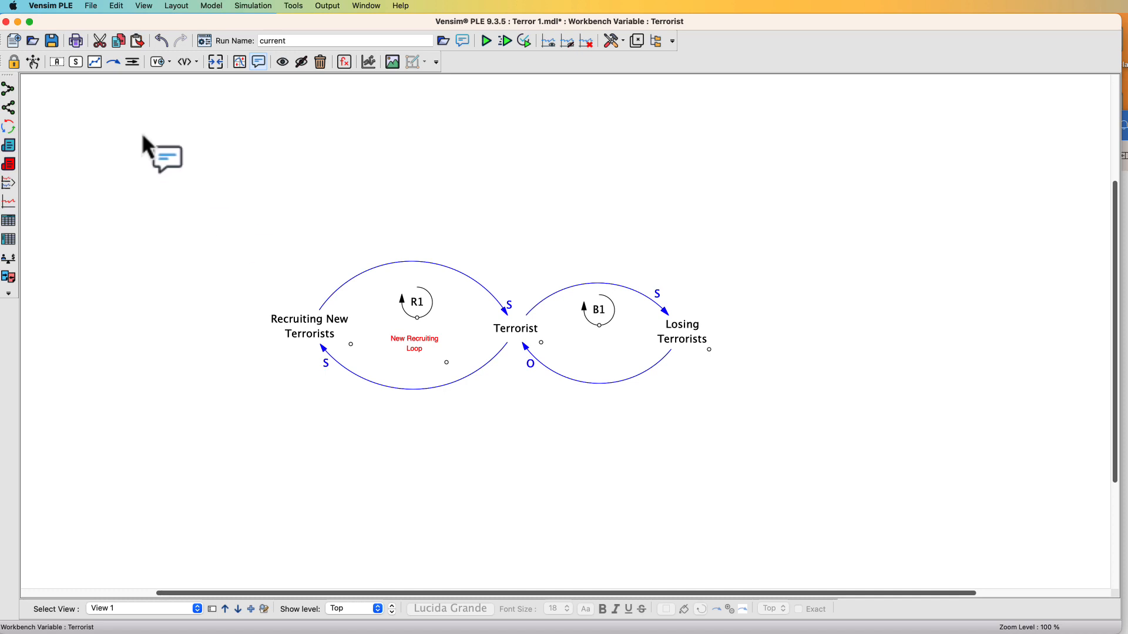
Duplicate the New Recruiting Loop comment and place the copy below B1 inside the balancing loop
left_click(37, 62)
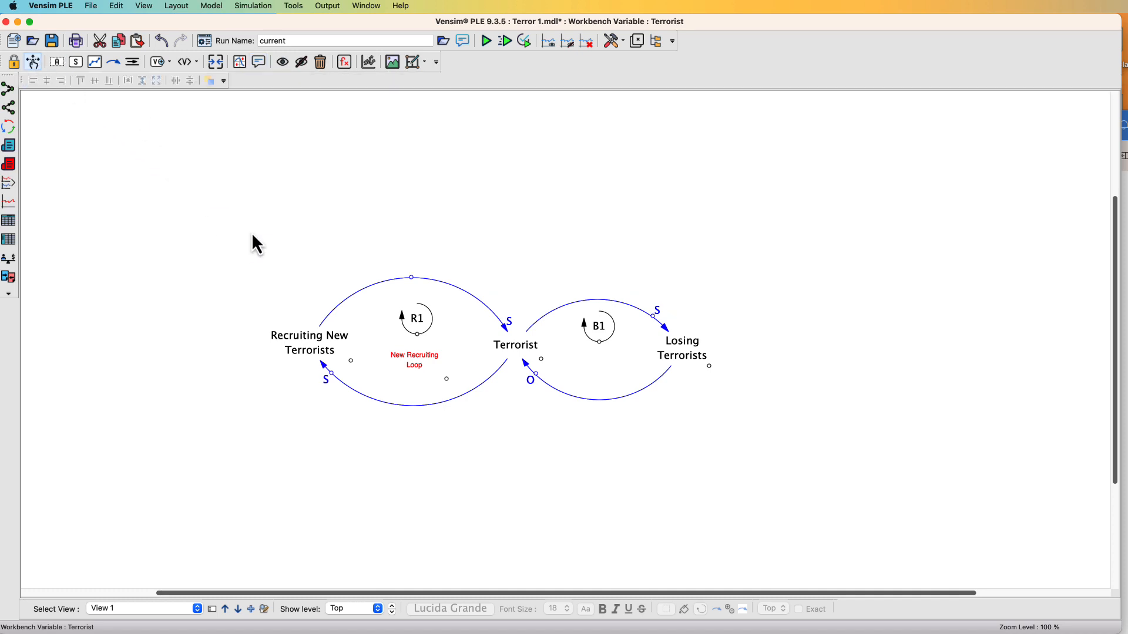
left_click(430, 369)
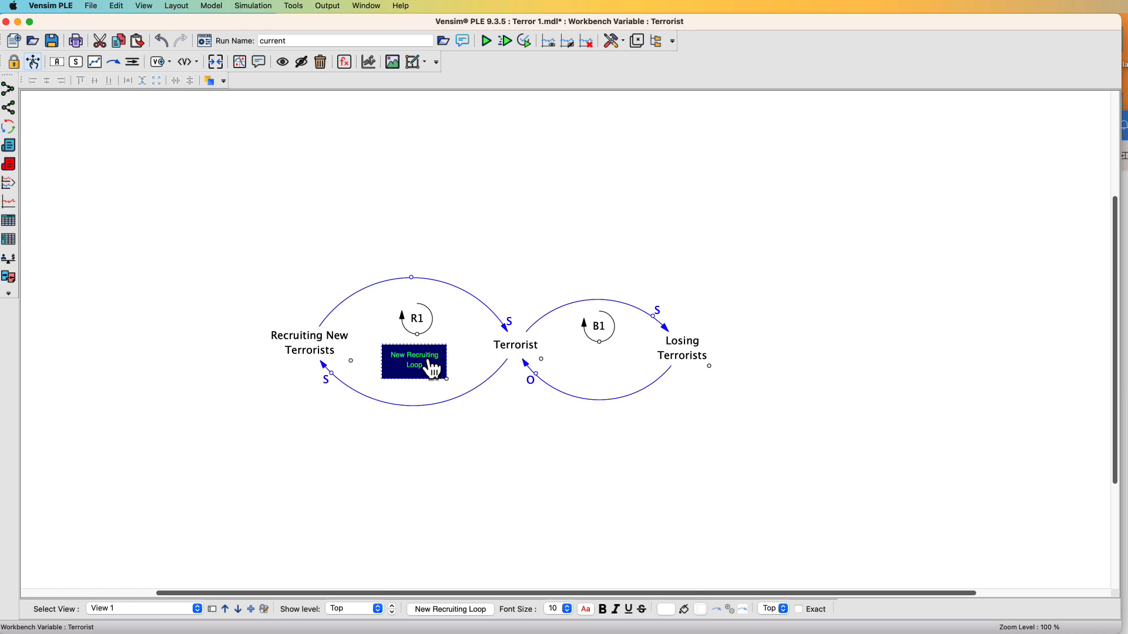
left_click(594, 380)
key("super+v")
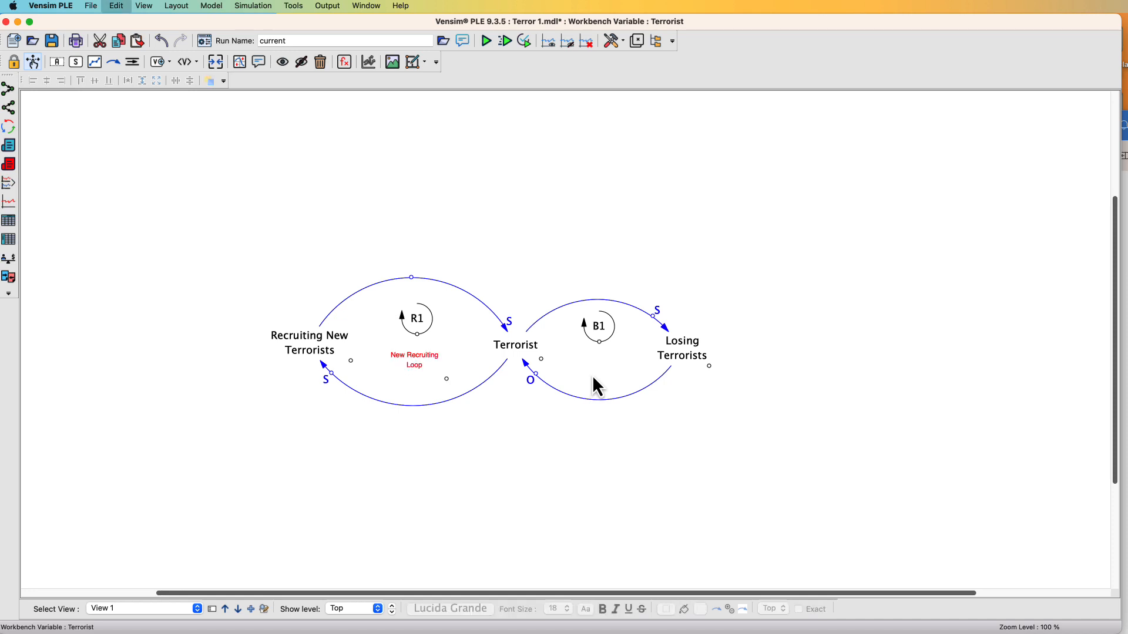
left_click_drag(457, 383, 612, 381)
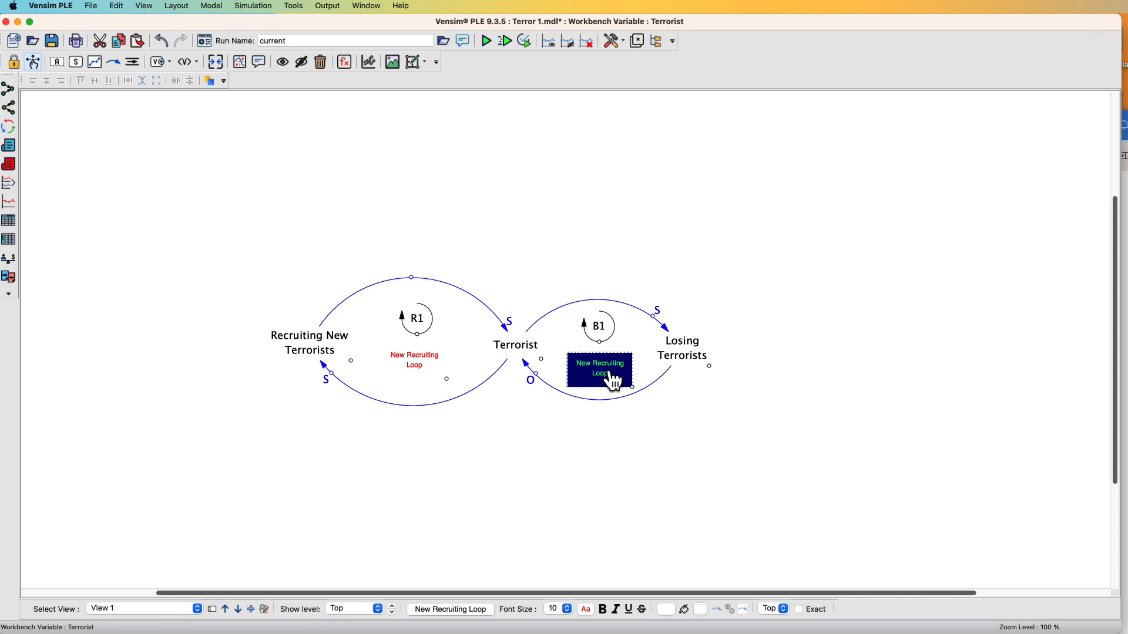
Rename the copied comment to Losing Terrorists Loop and save the model
double_click(604, 382)
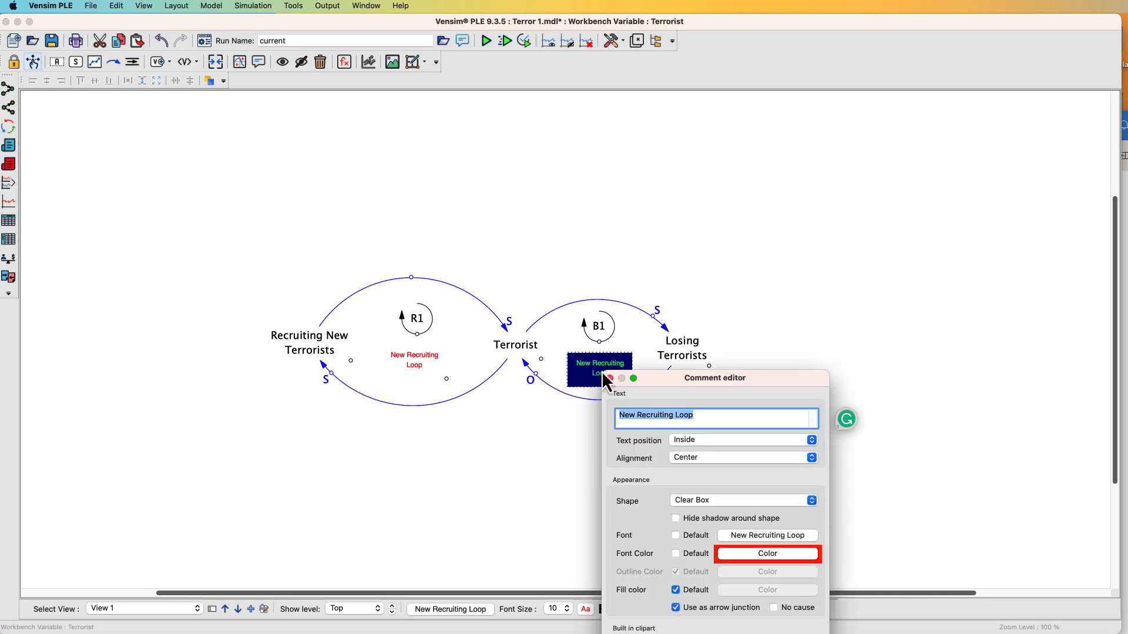
left_click_drag(715, 385, 737, 270)
left_click(829, 270)
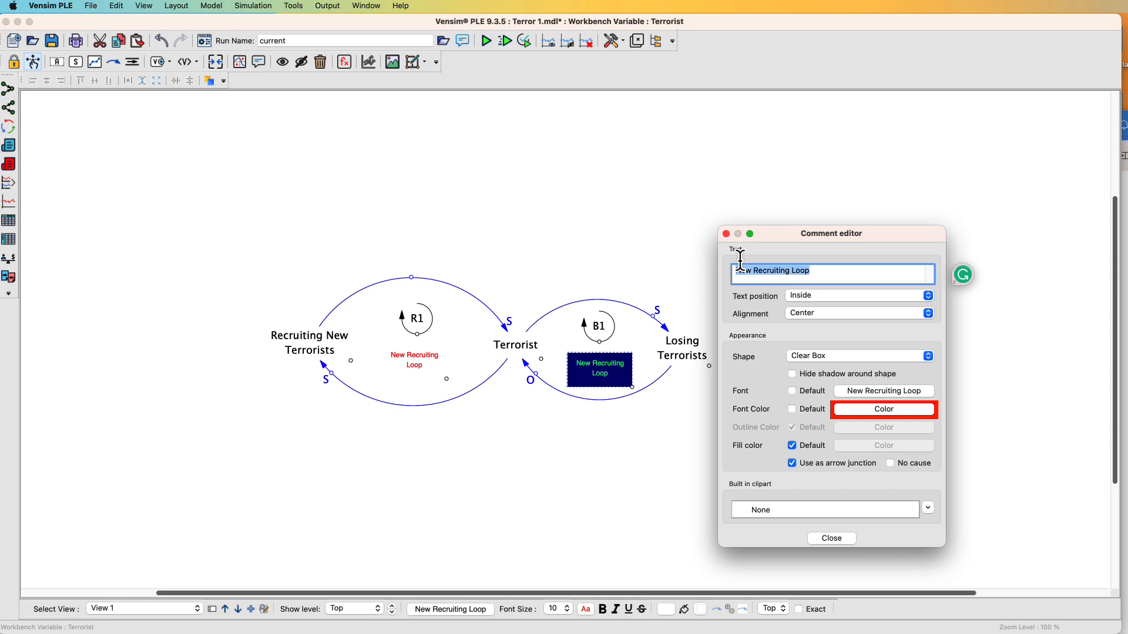
type("Losing Terrorists Loop")
key("Return")
left_click(608, 379)
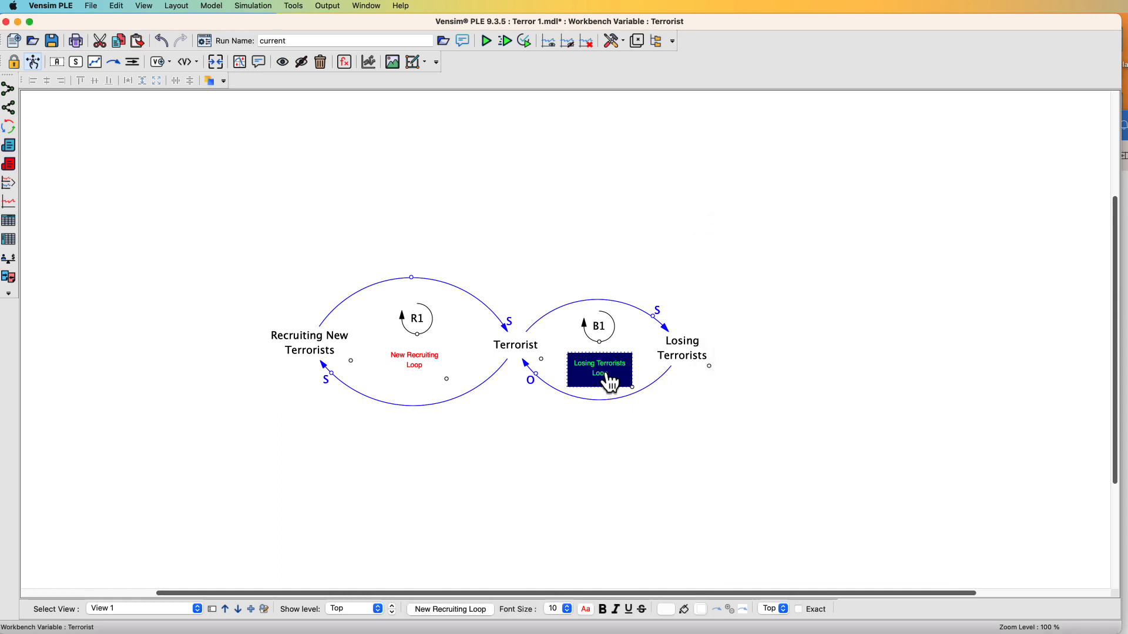
left_click_drag(611, 379, 608, 379)
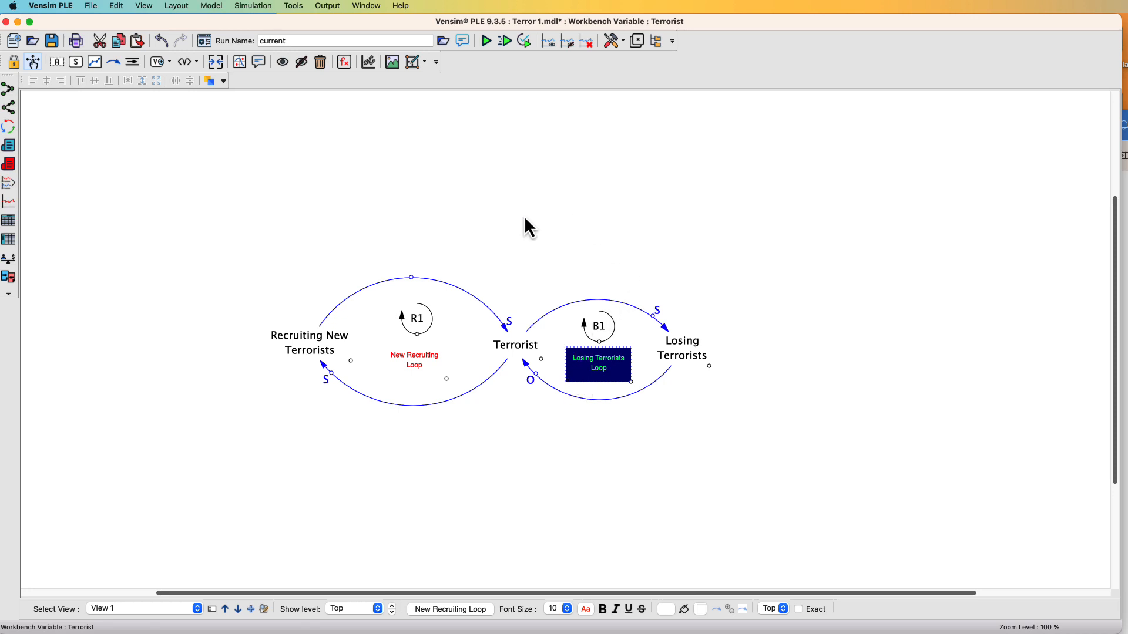
left_click(91, 6)
left_click(104, 68)
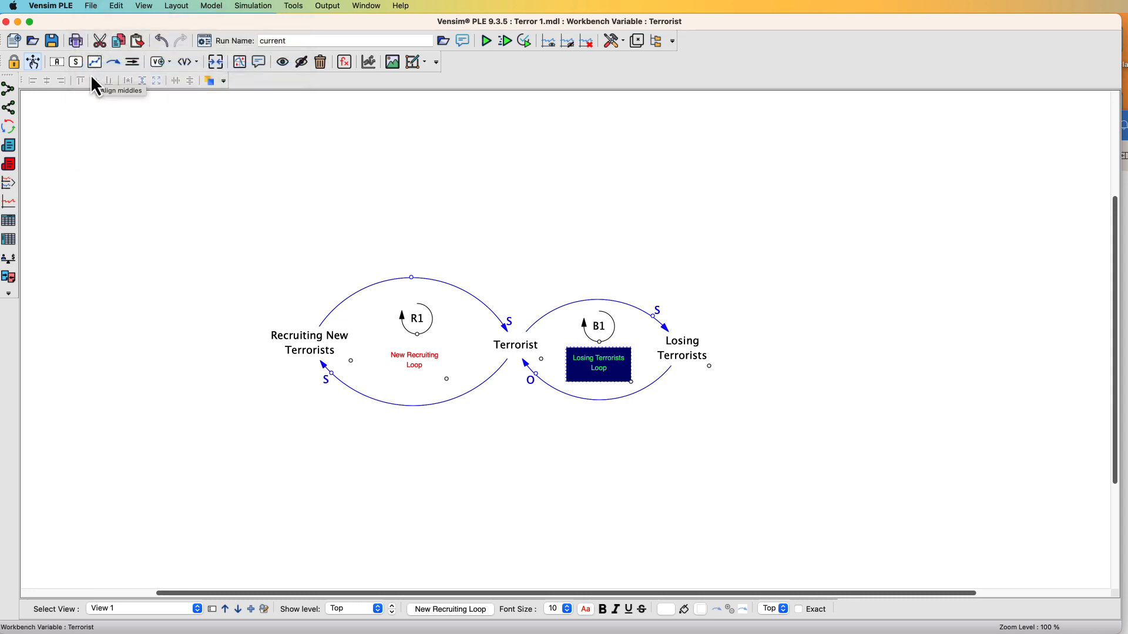
Add a new variable named Terrorist Actions above the B1 loop
left_click(56, 63)
left_click(602, 199)
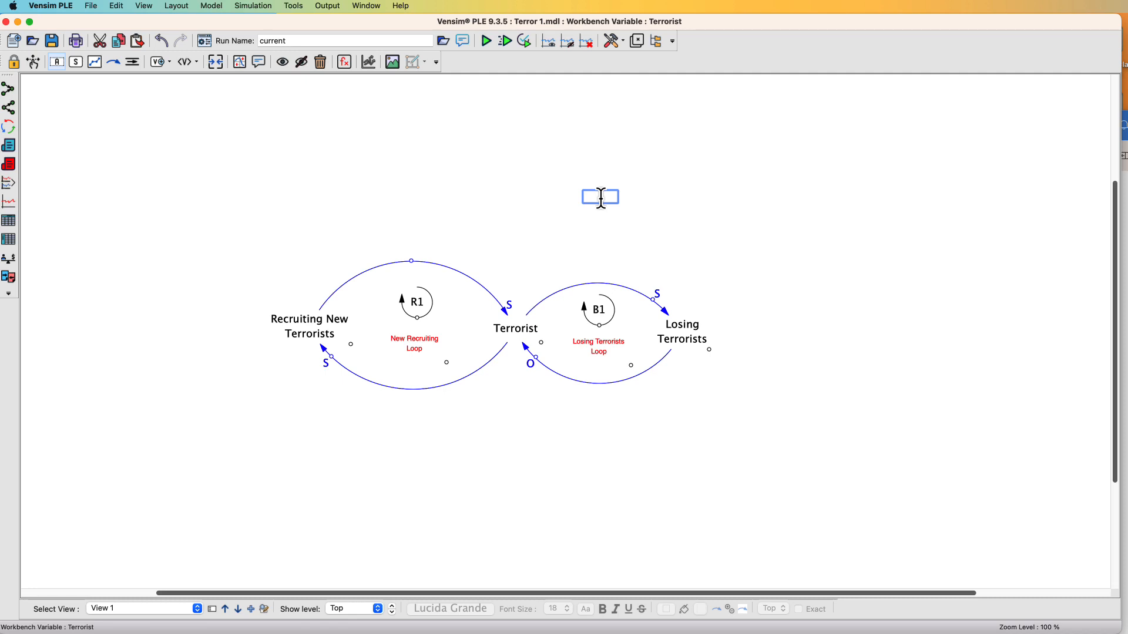
type("Terrorist Actions")
key("Return")
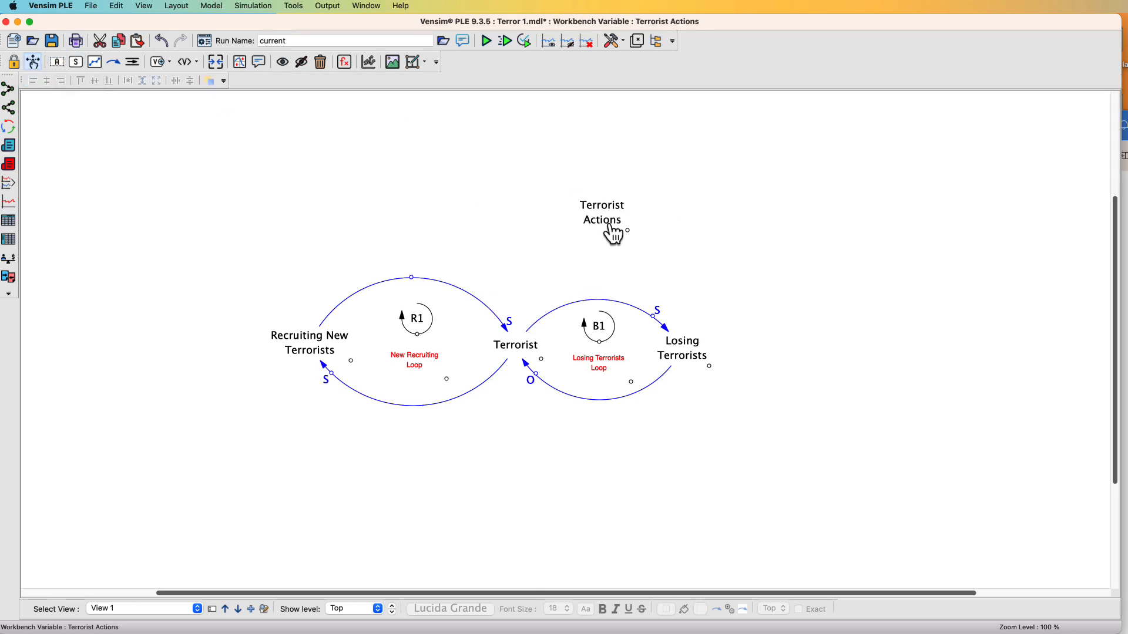
left_click_drag(611, 229, 644, 226)
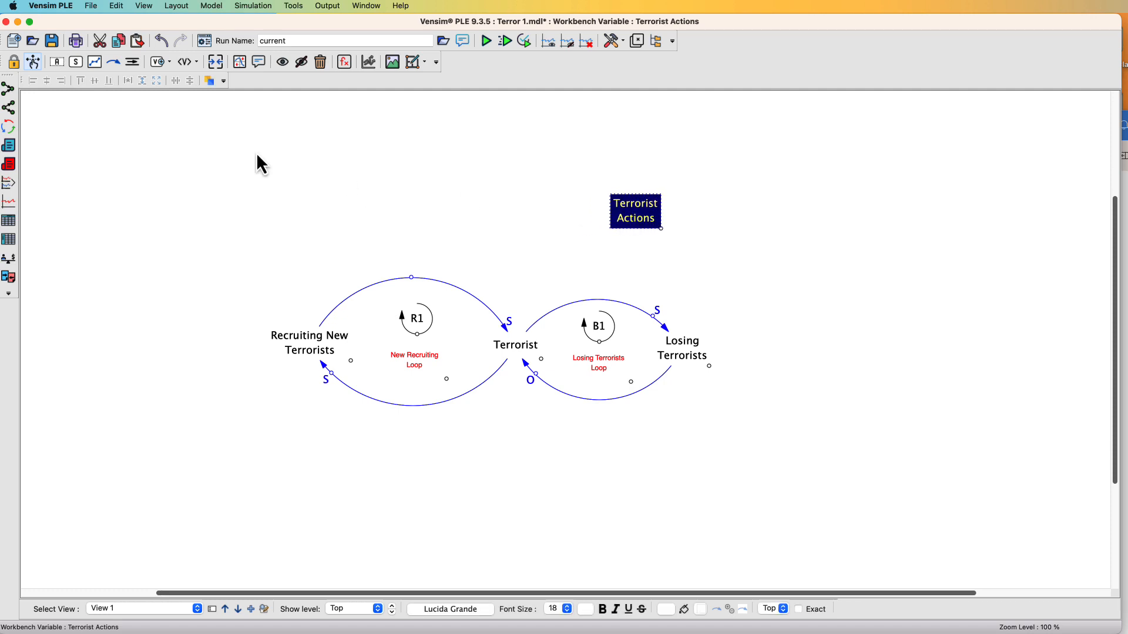
Draw a curved causal arrow from Terrorist to Terrorist Actions
left_click(113, 62)
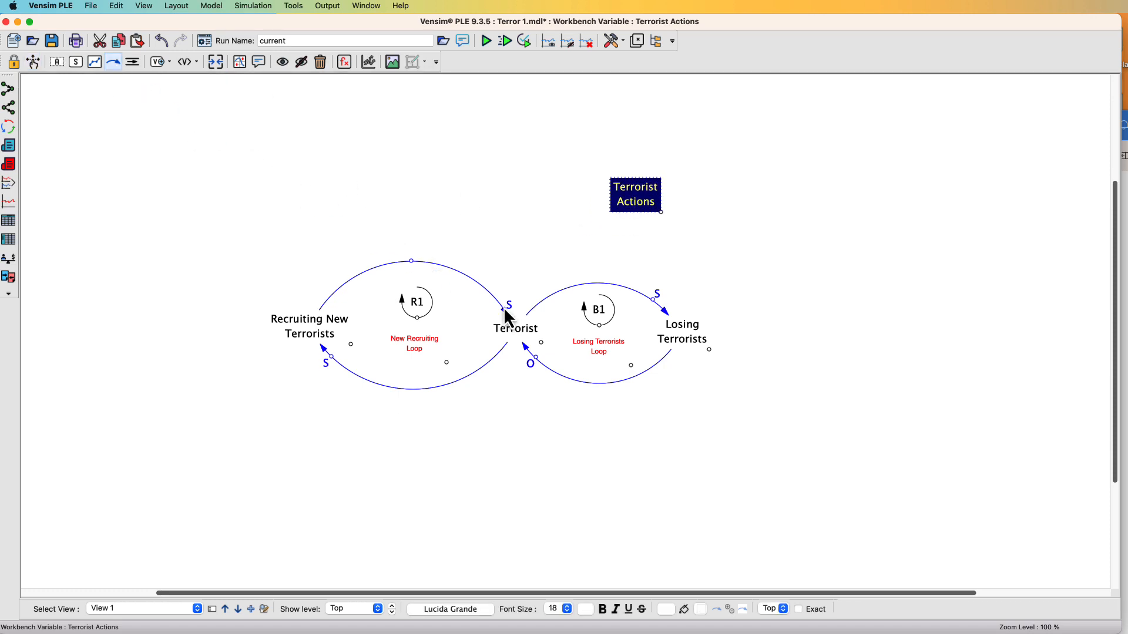
left_click(517, 324)
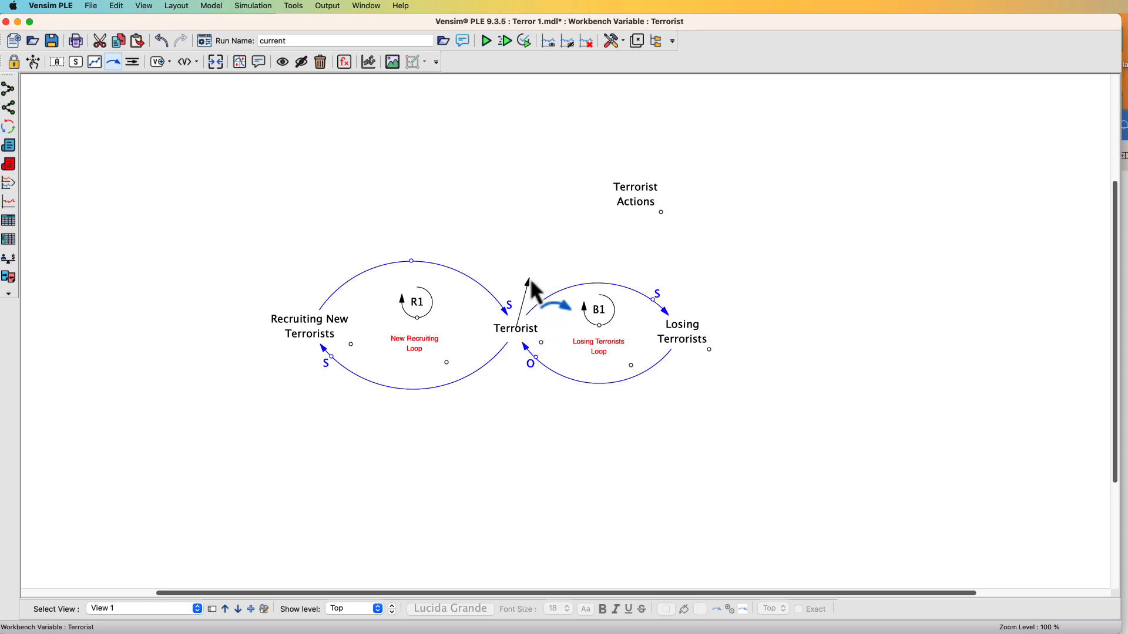
left_click(540, 249)
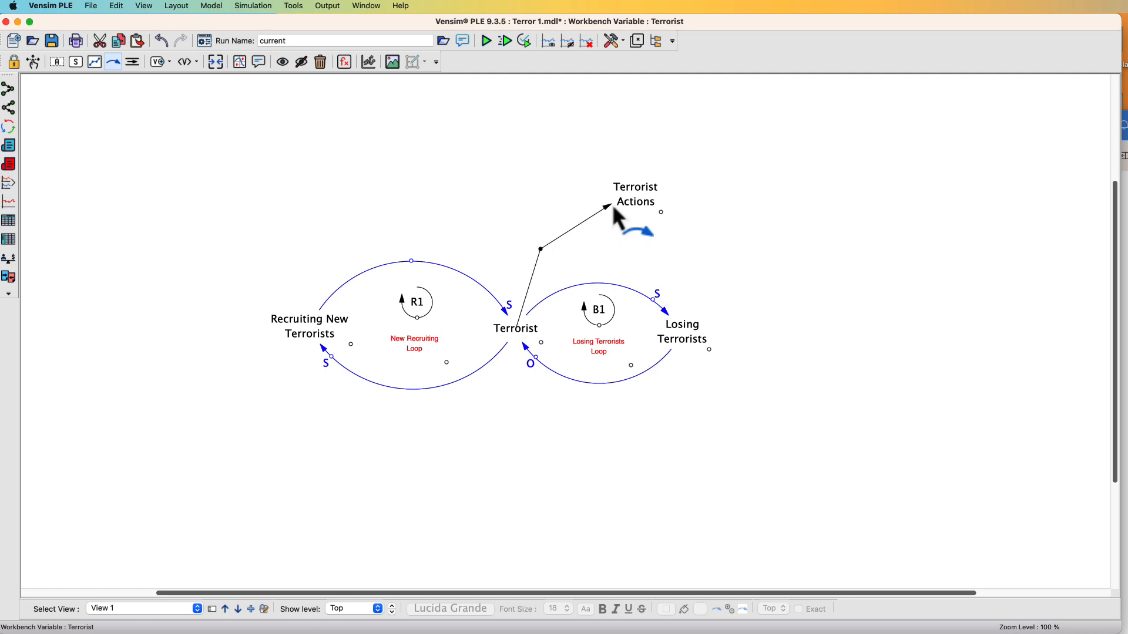
left_click(636, 196)
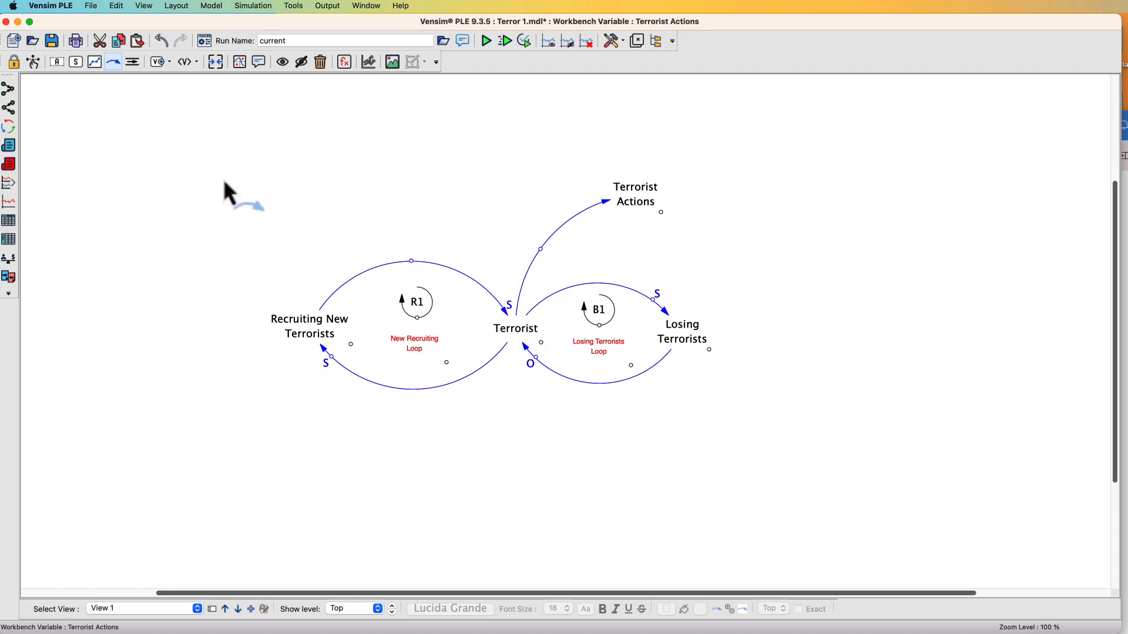
left_click(33, 62)
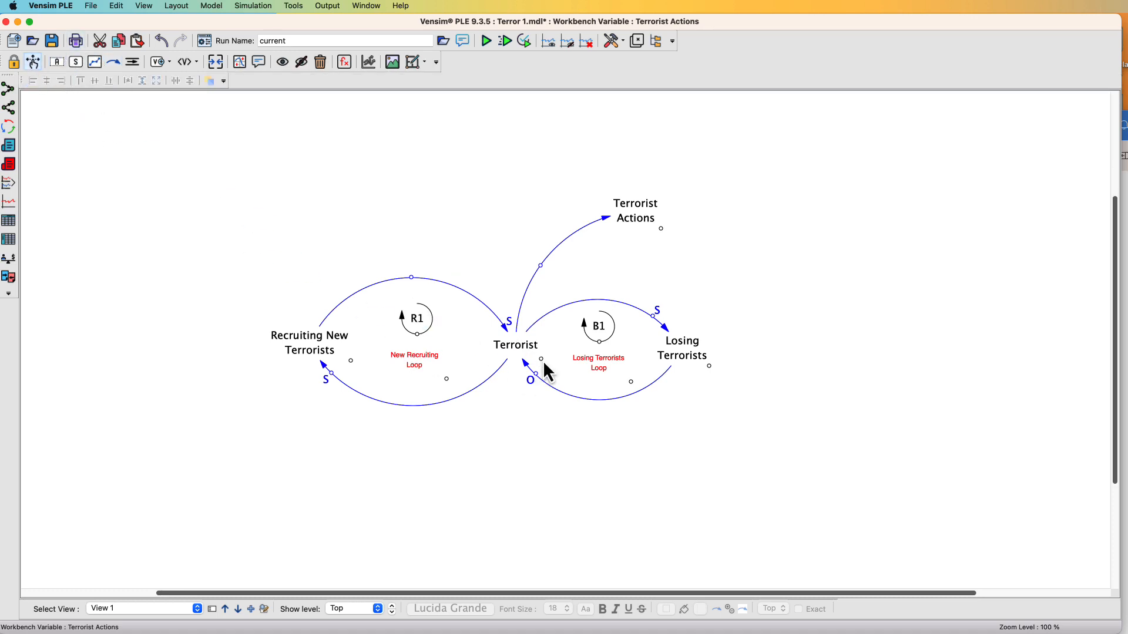
Set the Terrorist-to-Terrorist Actions arrow's polarity marking to S and adjust its curve
mouse_move(544, 363)
left_mouse_down()
mouse_move(559, 375)
mouse_move(529, 356)
left_mouse_up()
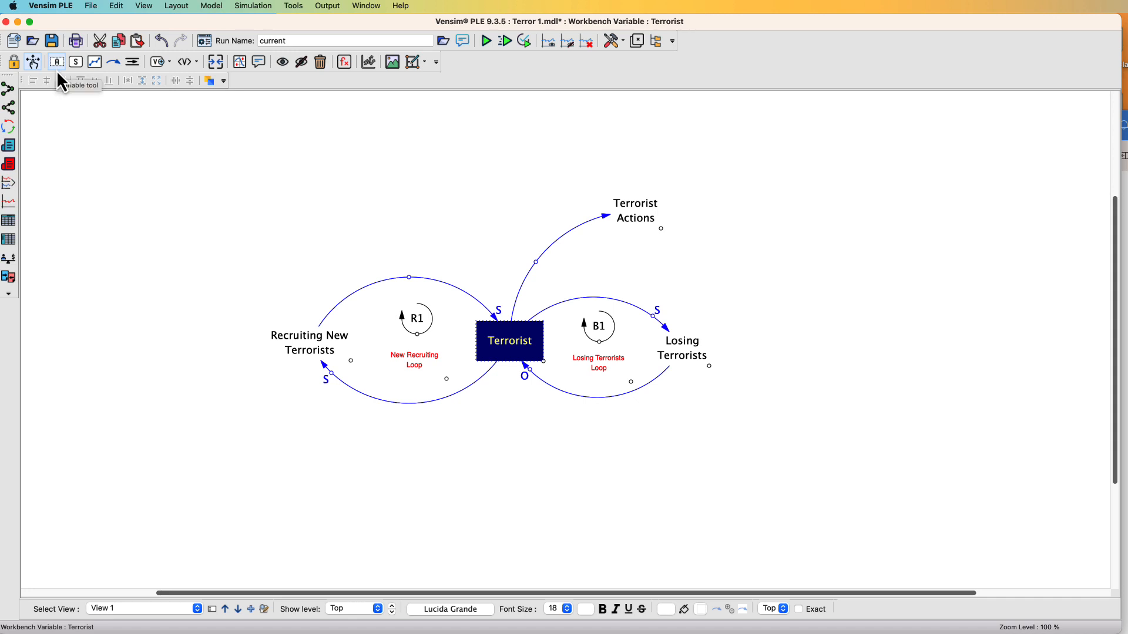
right_click(536, 262)
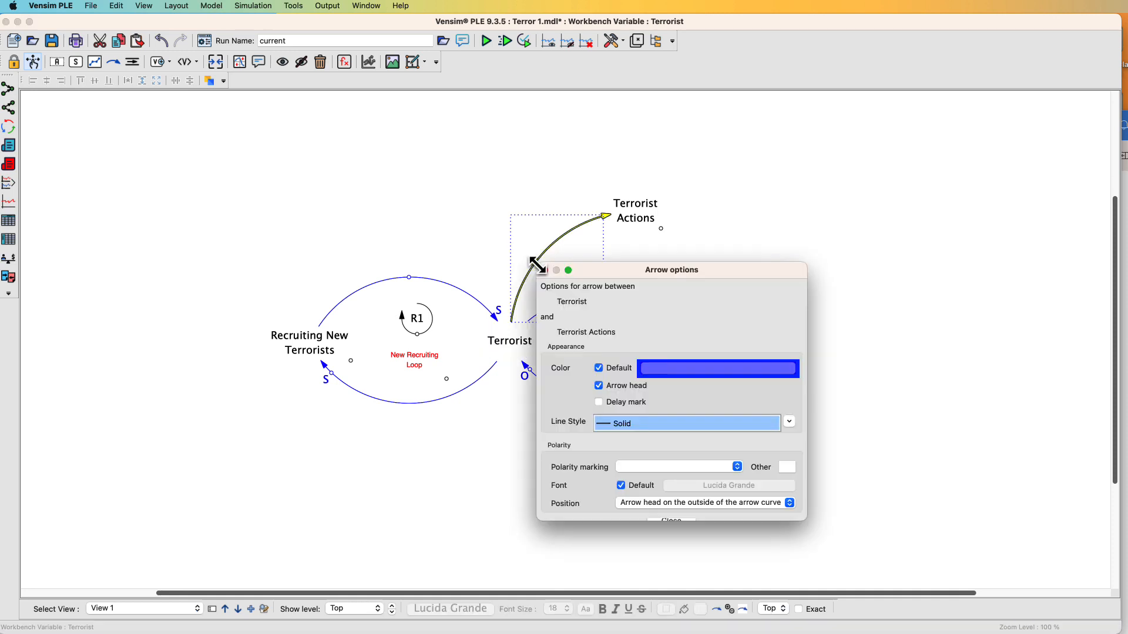
left_click_drag(724, 269, 783, 150)
left_click(795, 348)
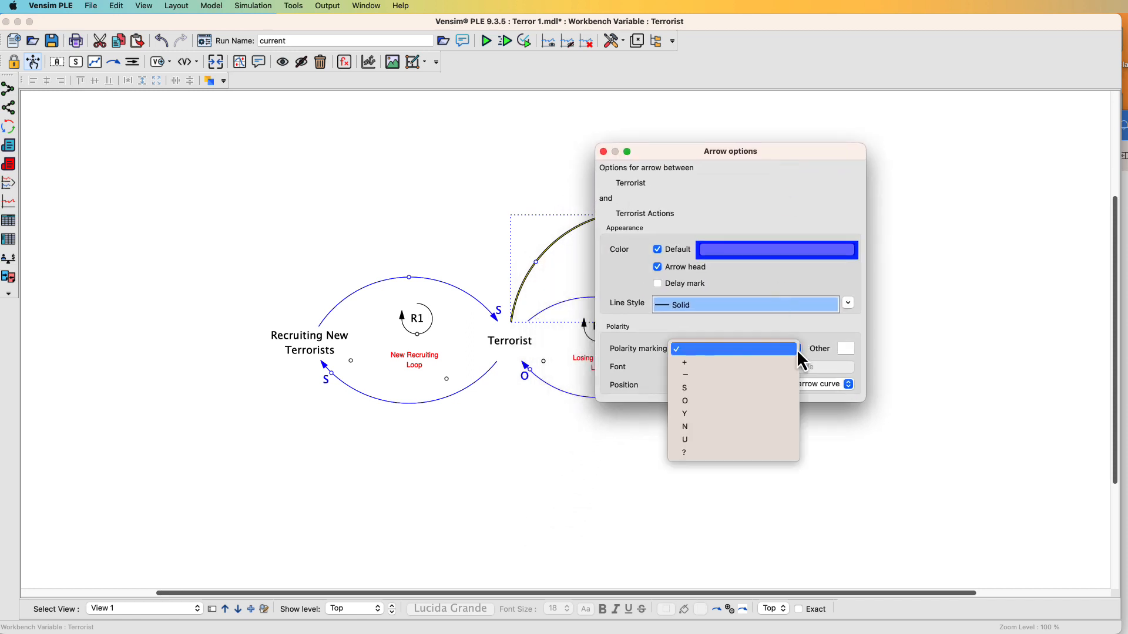
left_click(757, 388)
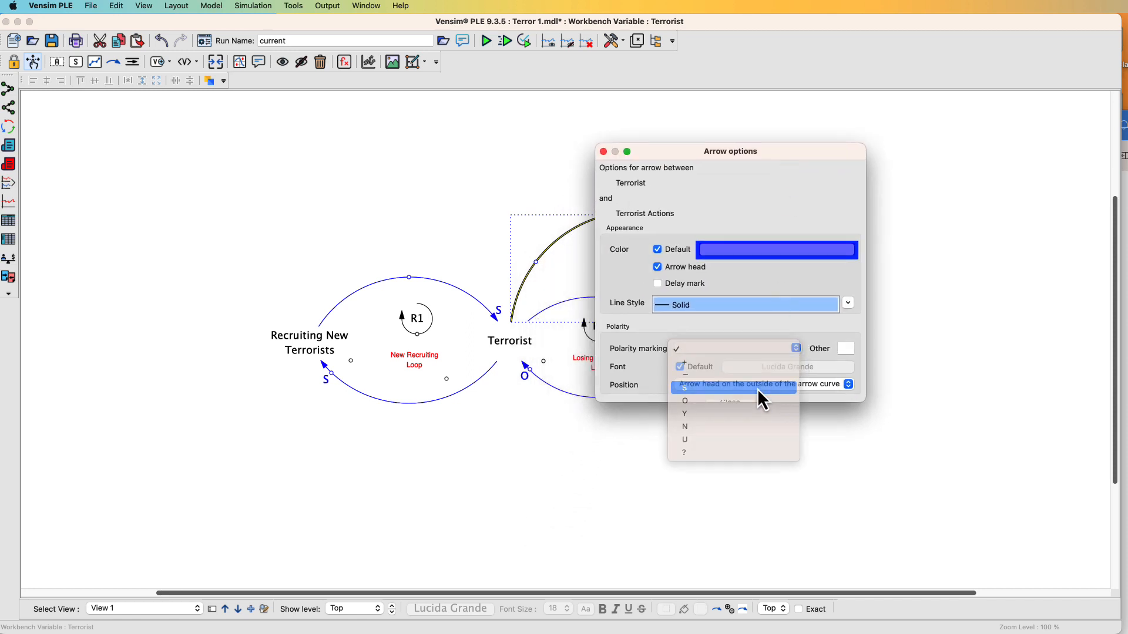
left_click(603, 153)
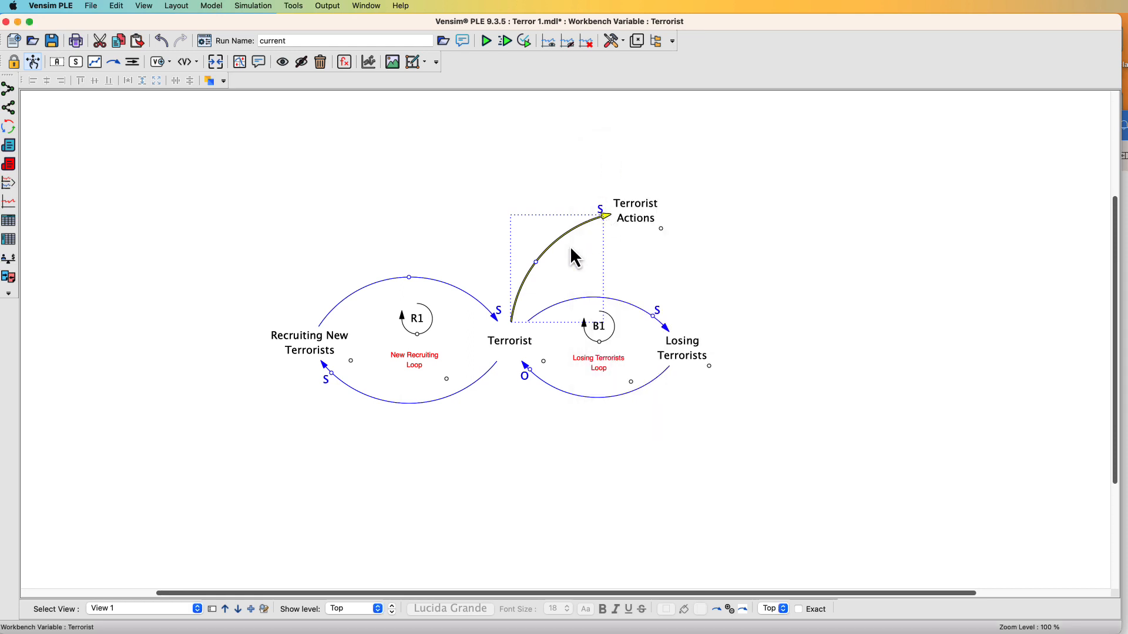
left_click_drag(536, 262, 584, 224)
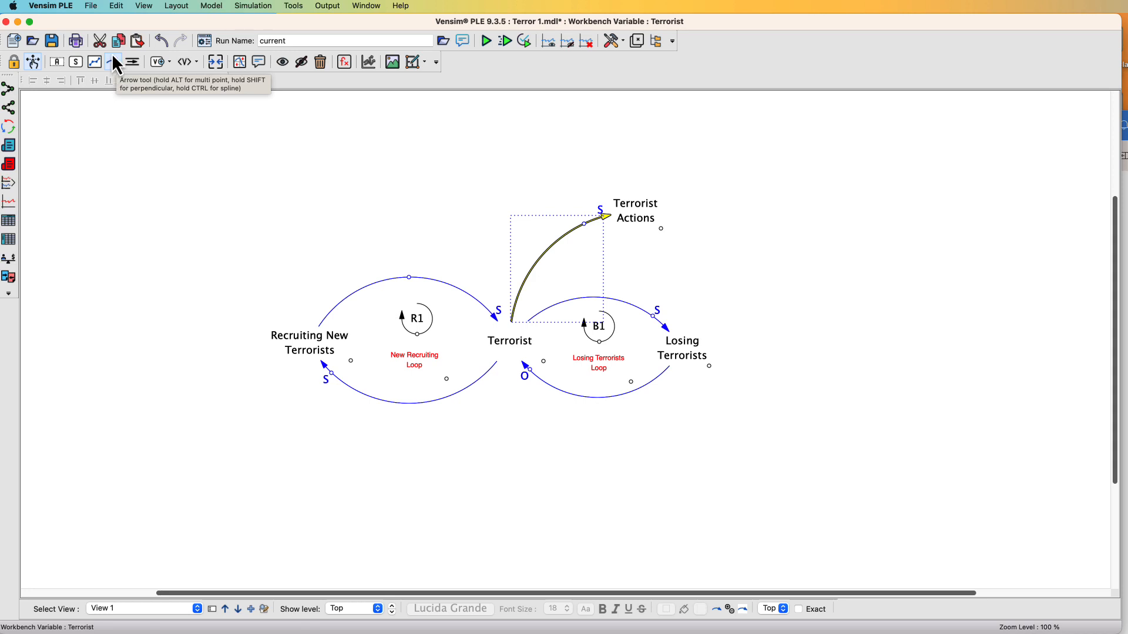
Draw a curved causal arrow from Terrorist Actions down to Losing Terrorists
left_click(113, 61)
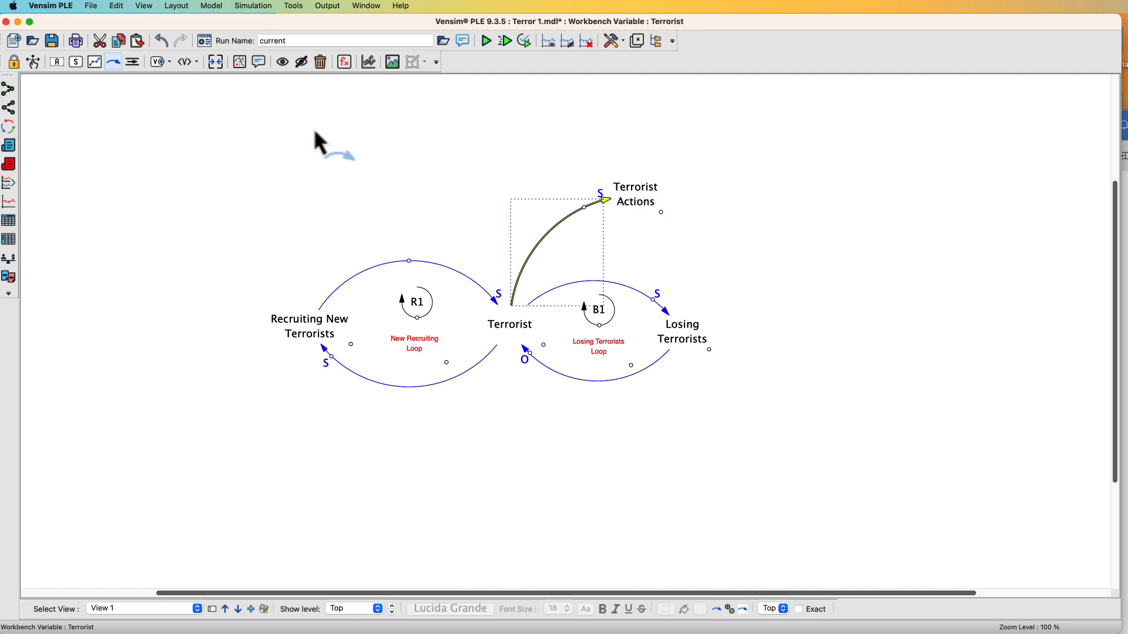
left_click(645, 201)
left_click(709, 231)
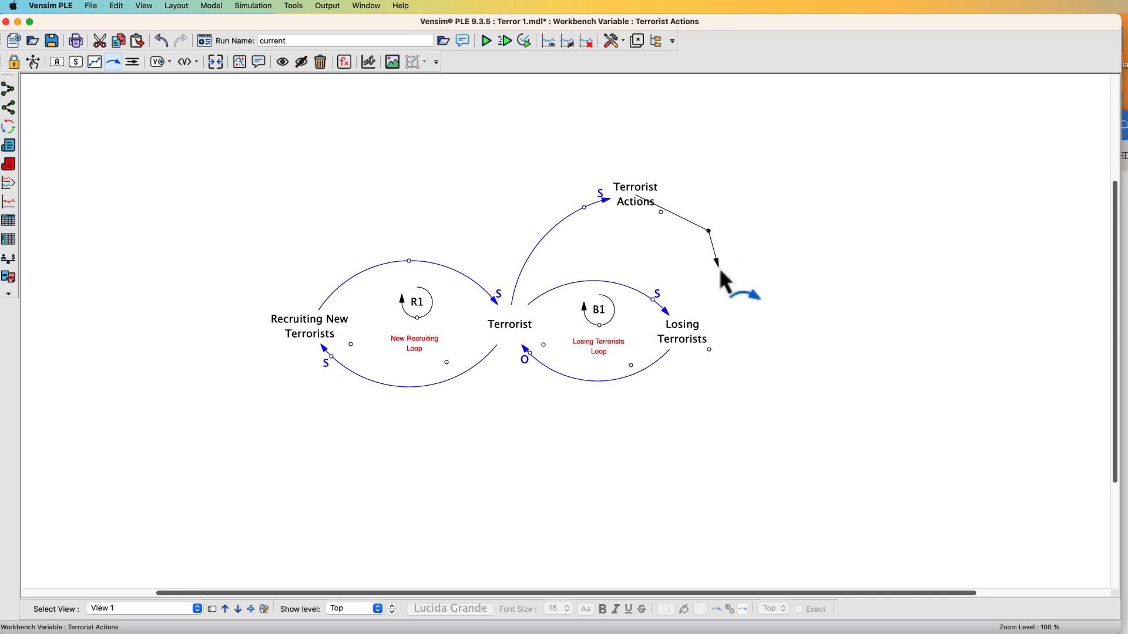
left_click(686, 324)
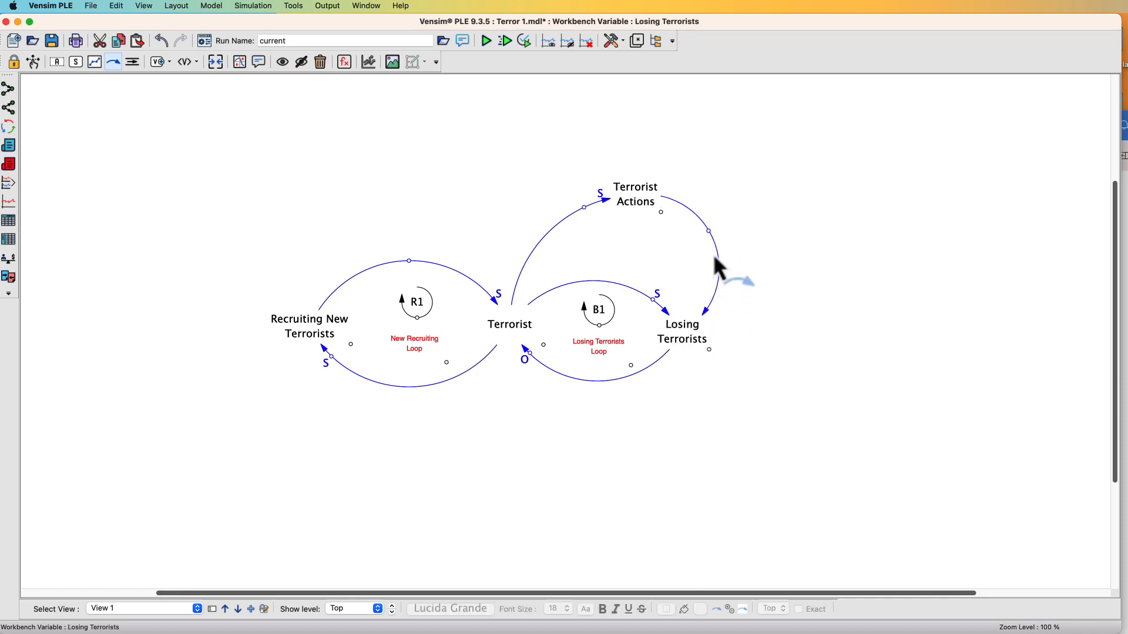
left_click_drag(708, 231, 705, 234)
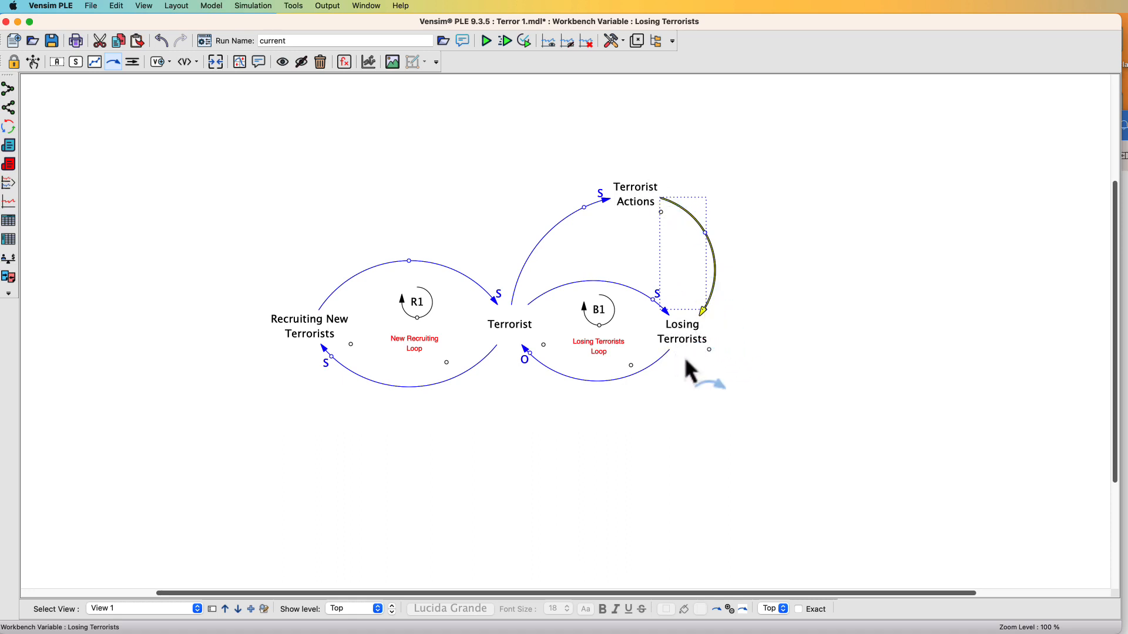
Set the Terrorist Actions-to-Losing Terrorists arrow's polarity to S with position Handle on the inside of the arrow curve
right_click(705, 234)
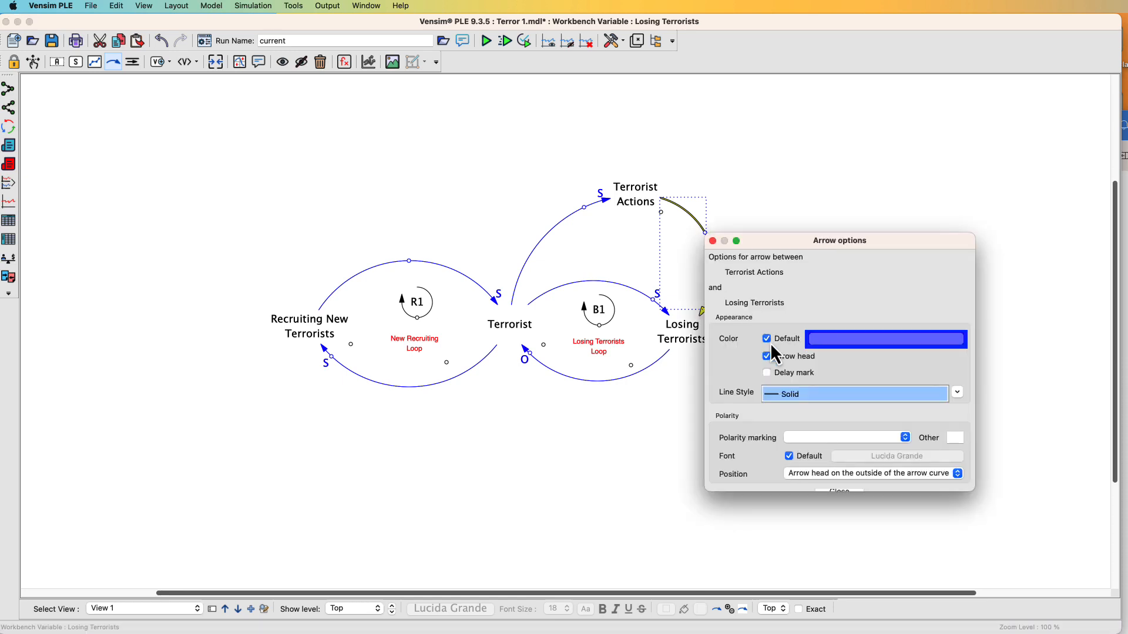
left_click(905, 438)
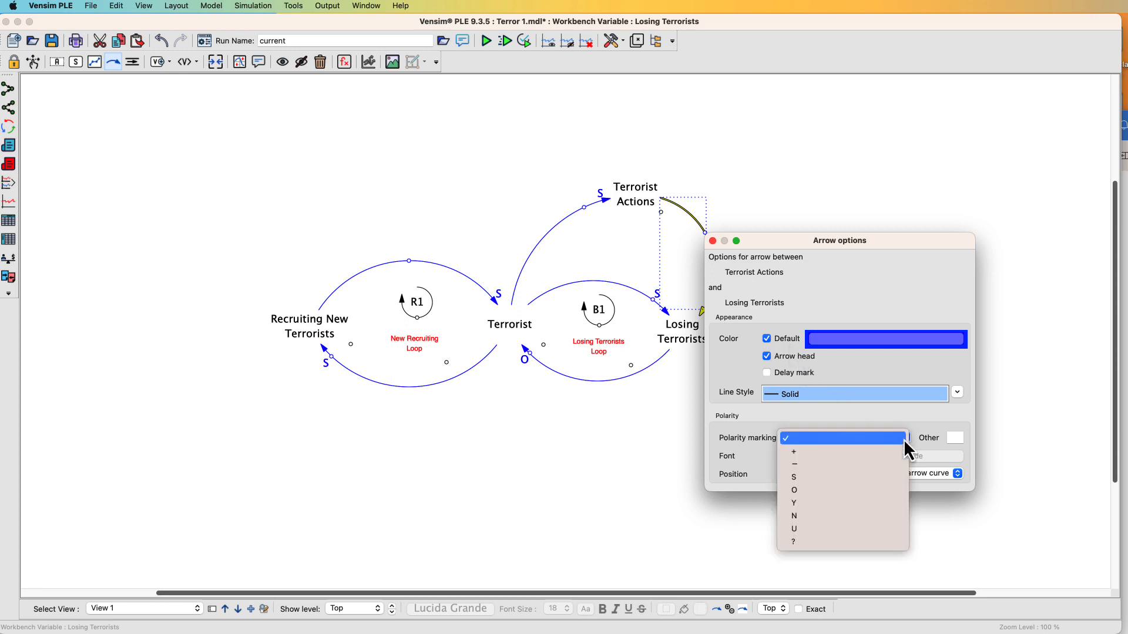
left_click(853, 477)
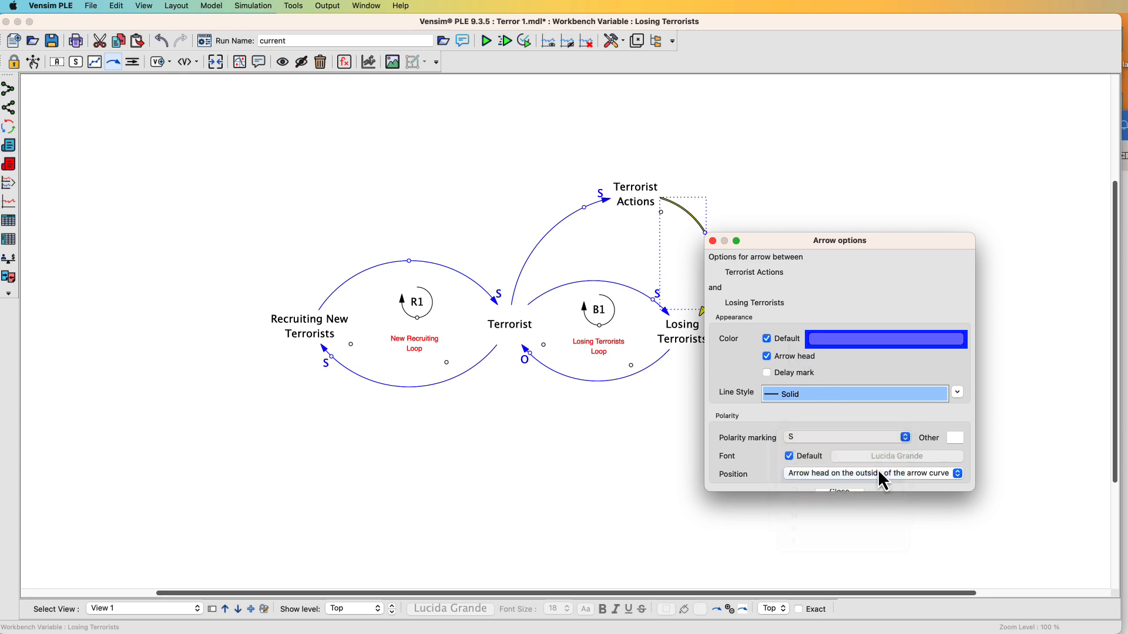
left_click(919, 473)
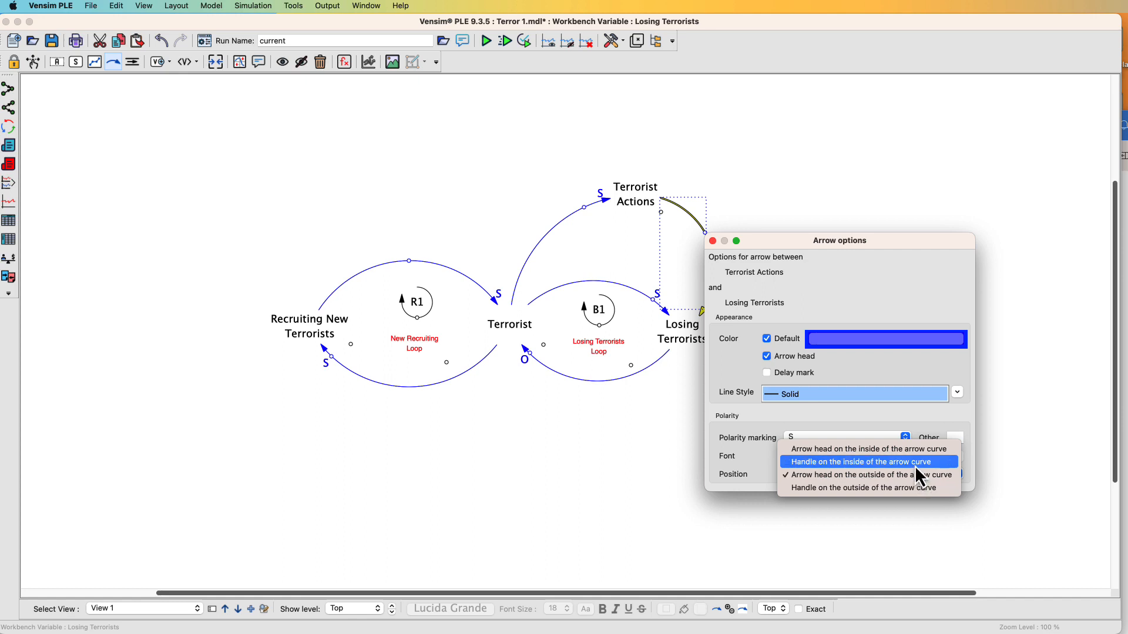
left_click(914, 465)
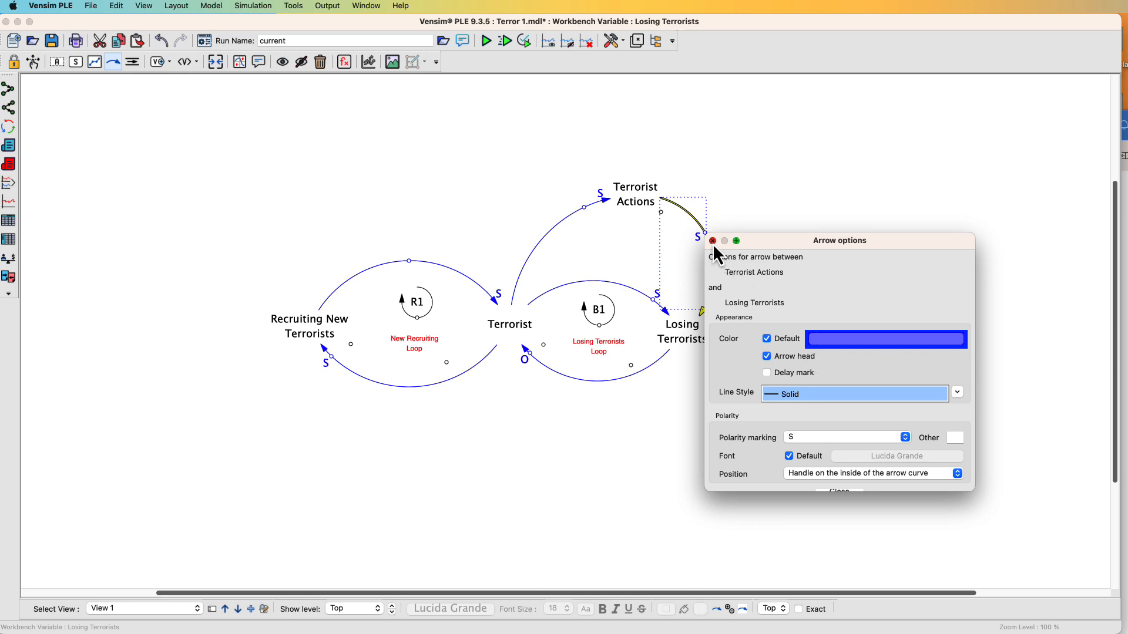
left_click(712, 241)
left_click_drag(703, 232, 707, 295)
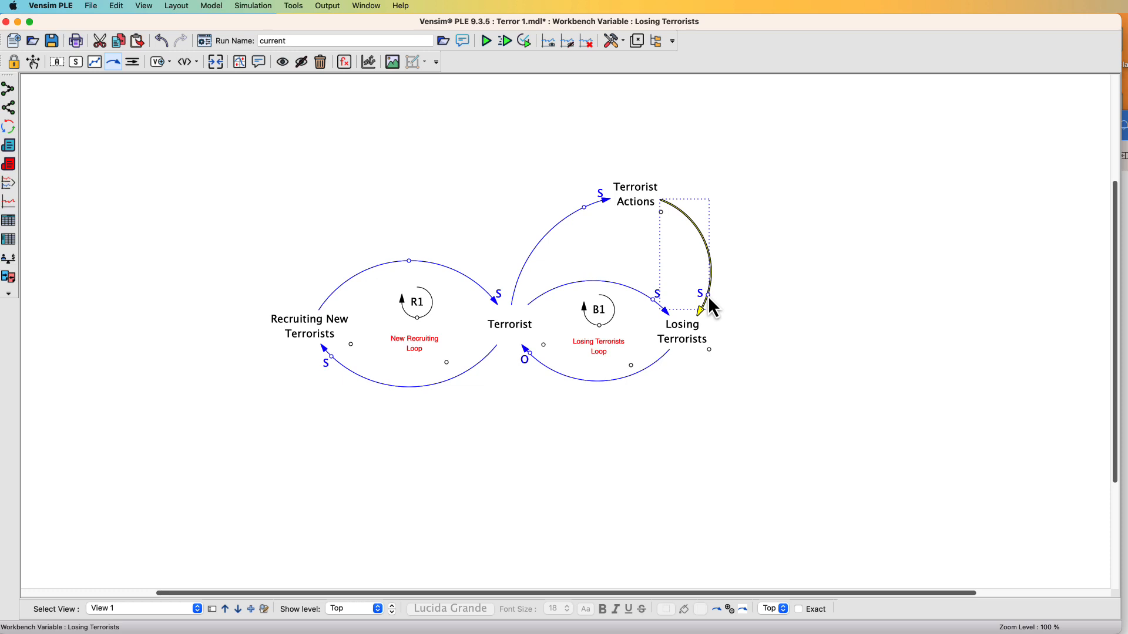
left_click(765, 233)
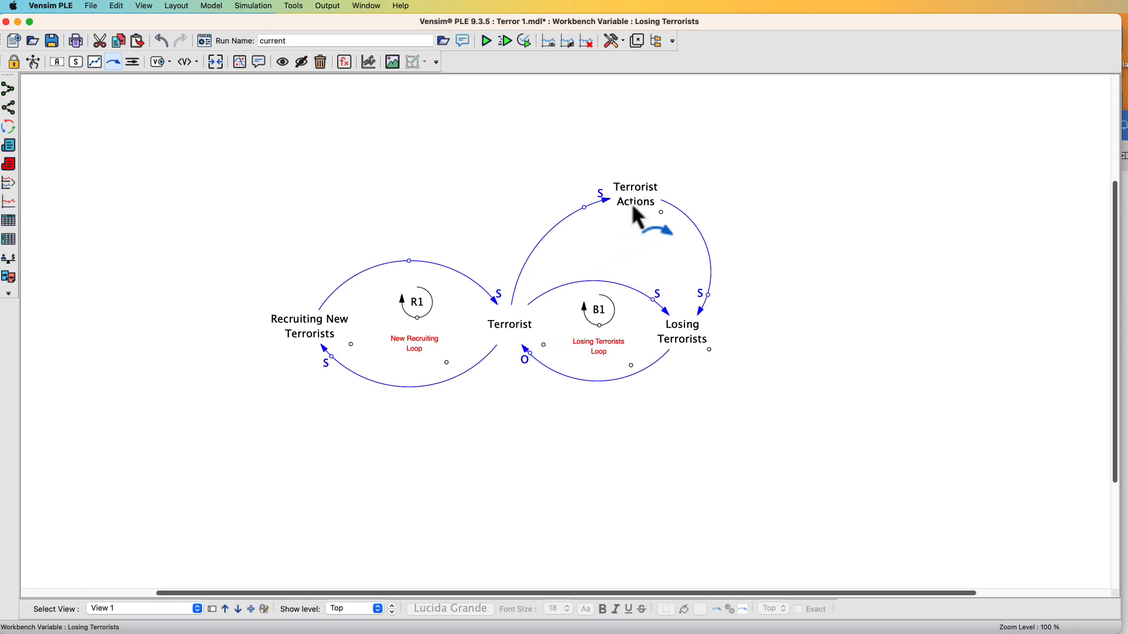
Copy the B1 loop marker into the Terrorist Actions loop and rename the copy B2
left_click(584, 208)
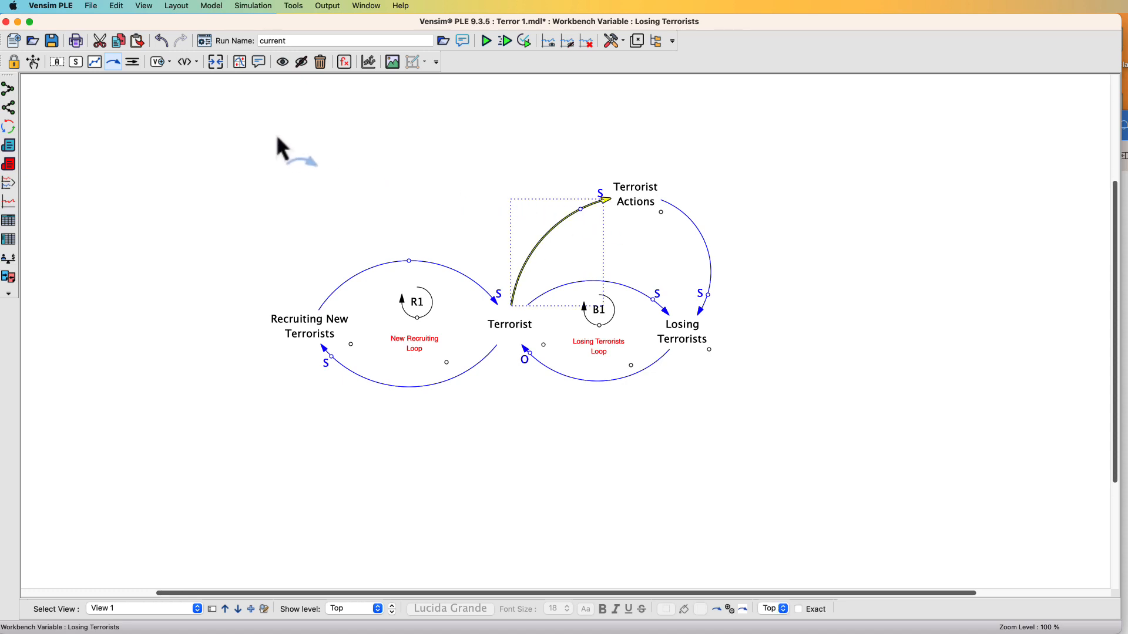
left_click(34, 62)
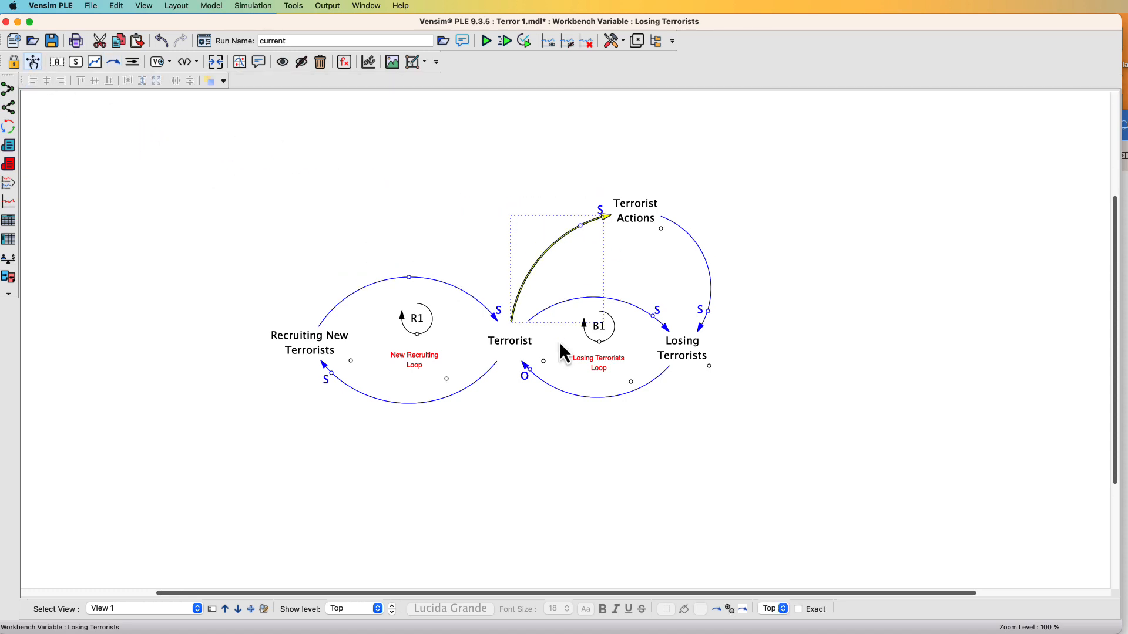
left_click(608, 342)
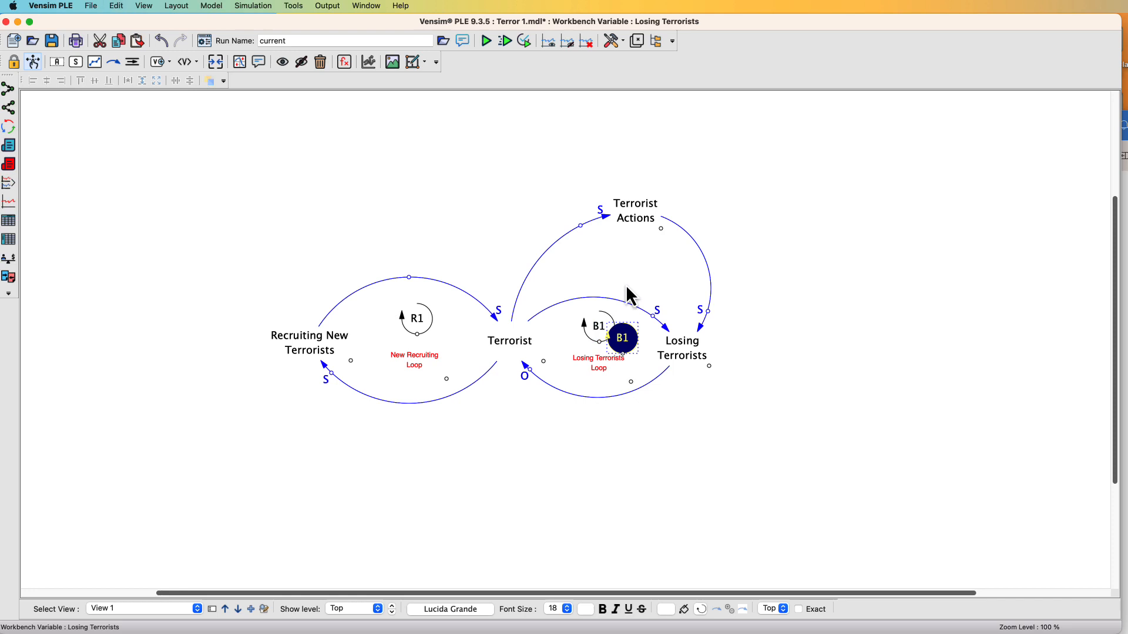
left_click_drag(606, 335, 635, 254)
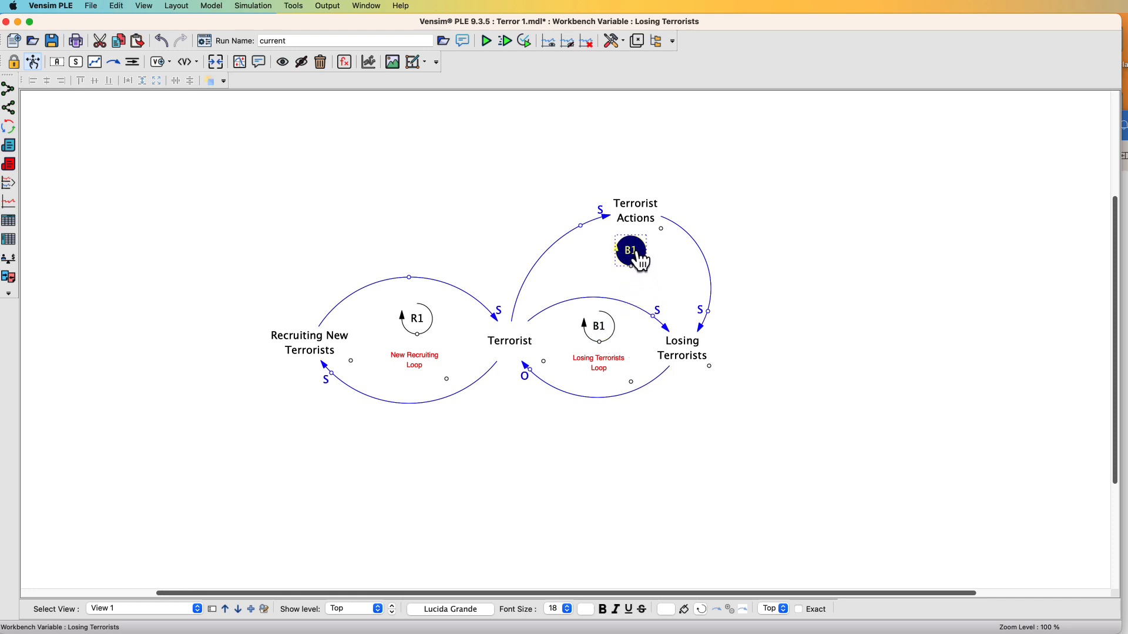
double_click(631, 252)
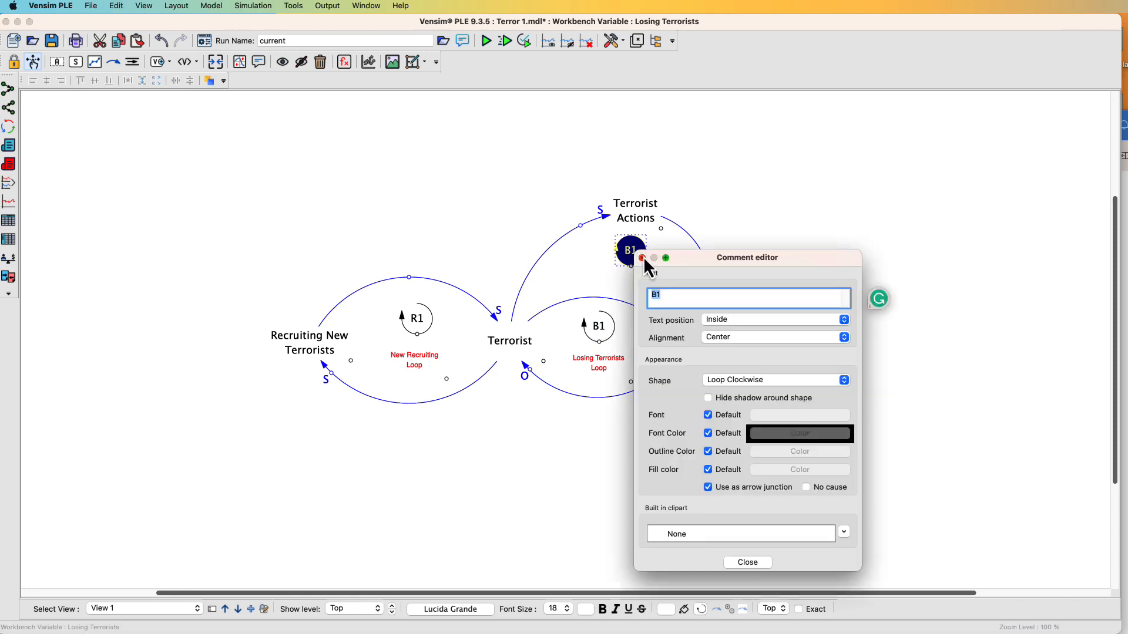
type("B1")
type("2")
left_click(642, 258)
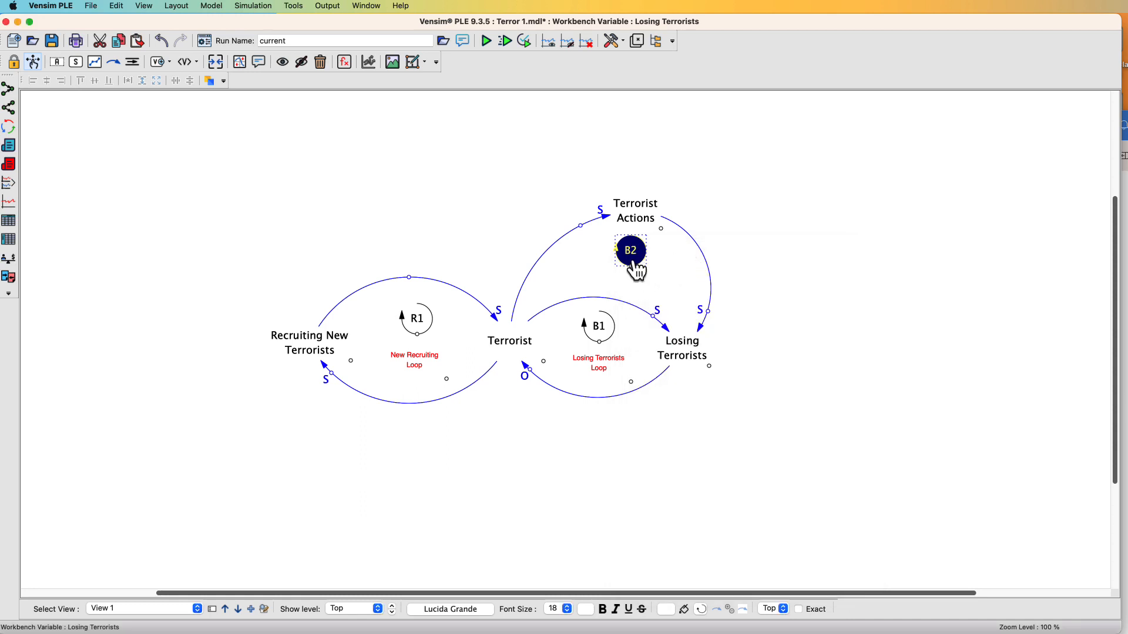
left_click_drag(632, 263, 631, 260)
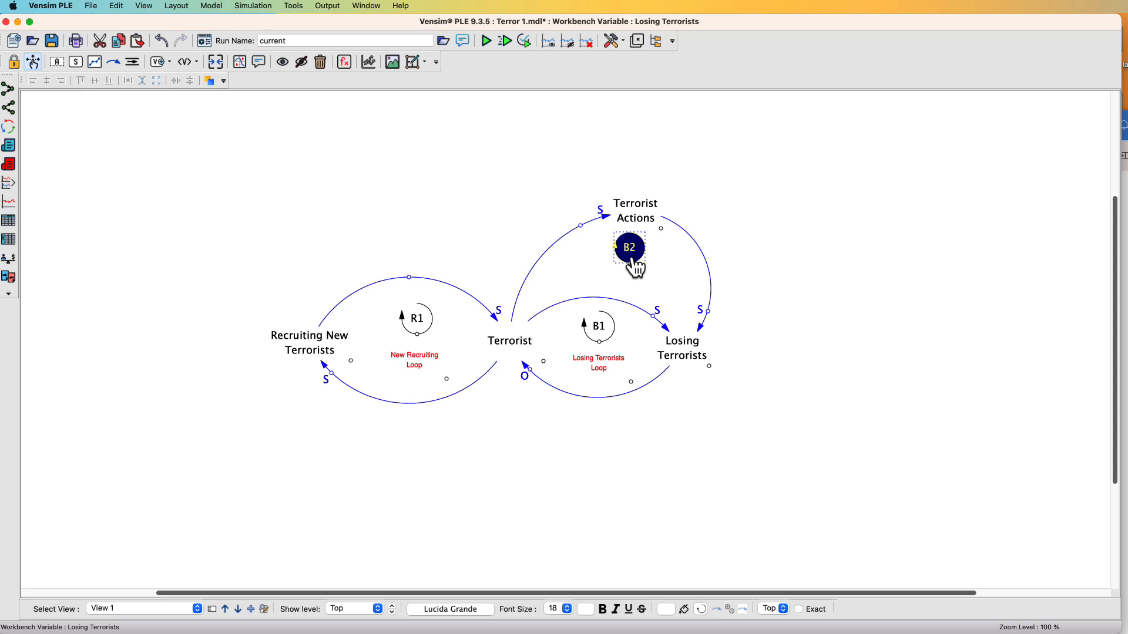
Add an Action Loop comment inside the new loop and resize its box
left_click(613, 366)
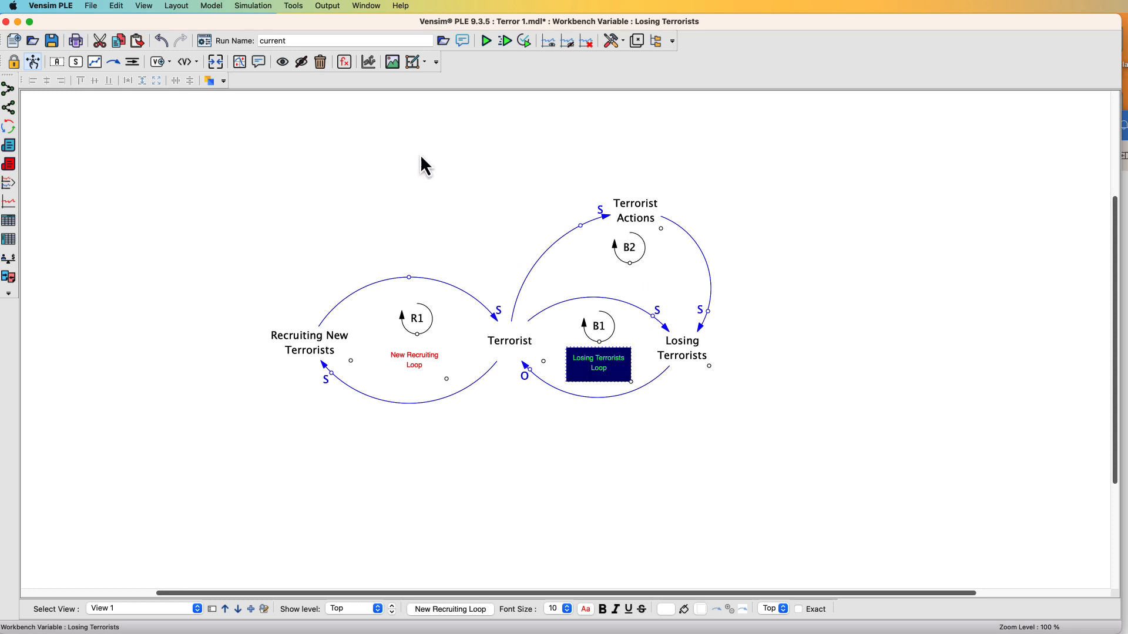
left_click(259, 61)
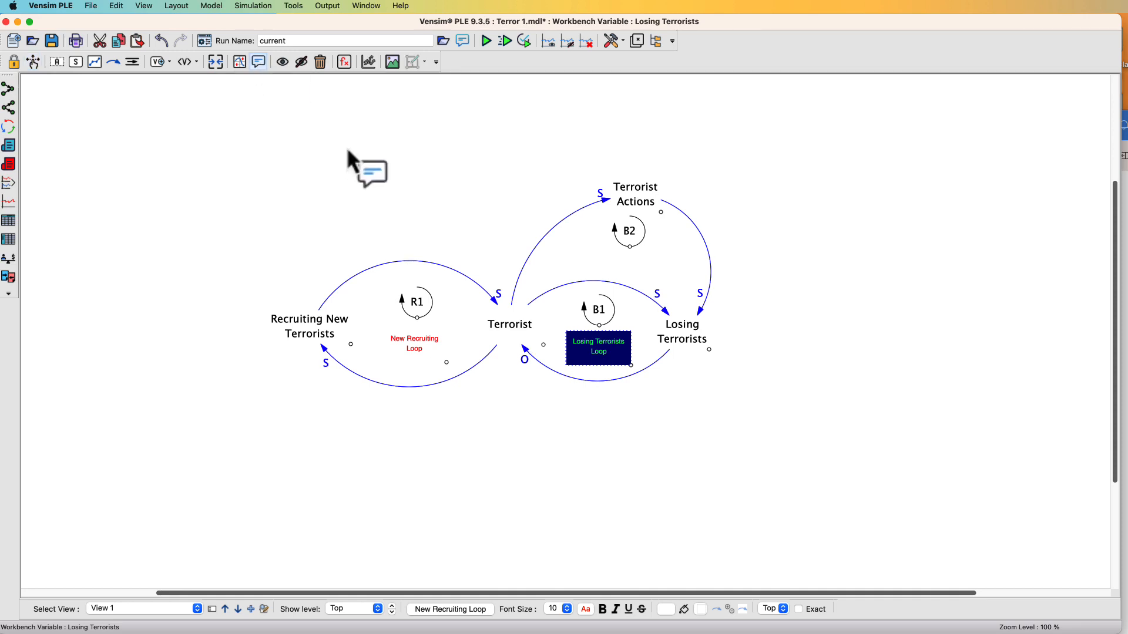
left_click(573, 250)
left_click_drag(630, 302, 579, 295)
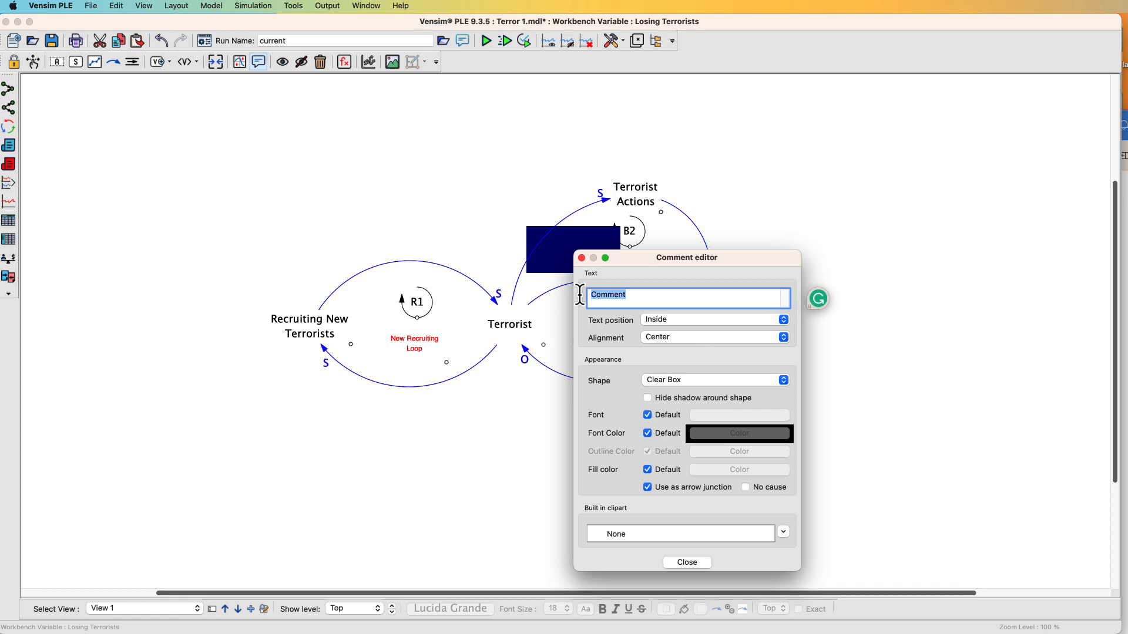
type("Action Loop")
left_click(701, 562)
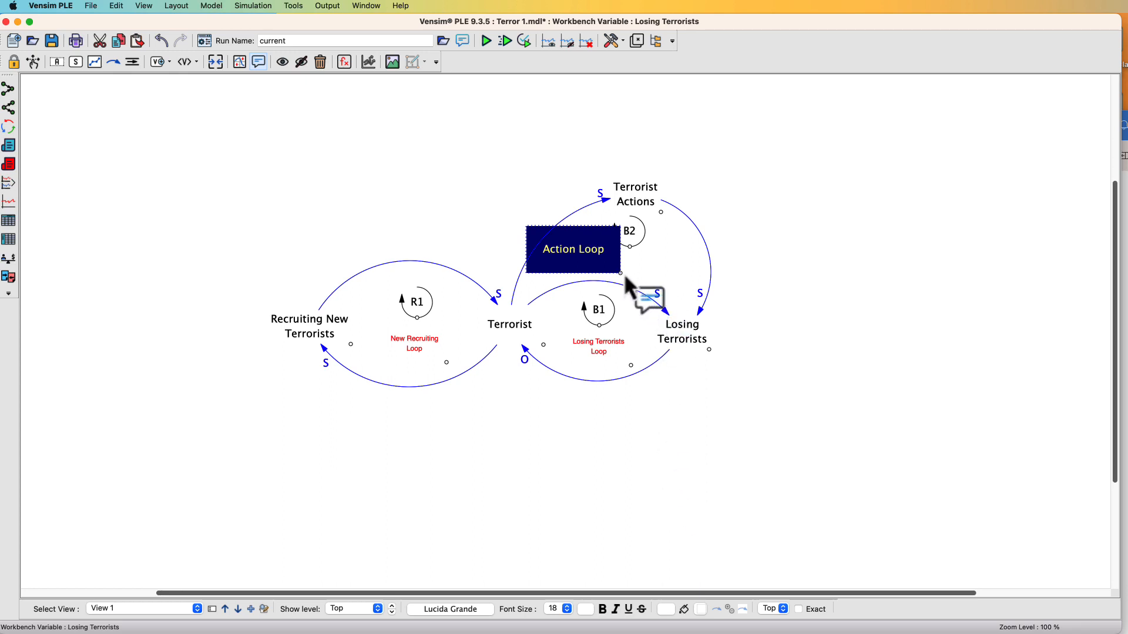
left_click_drag(620, 273, 590, 245)
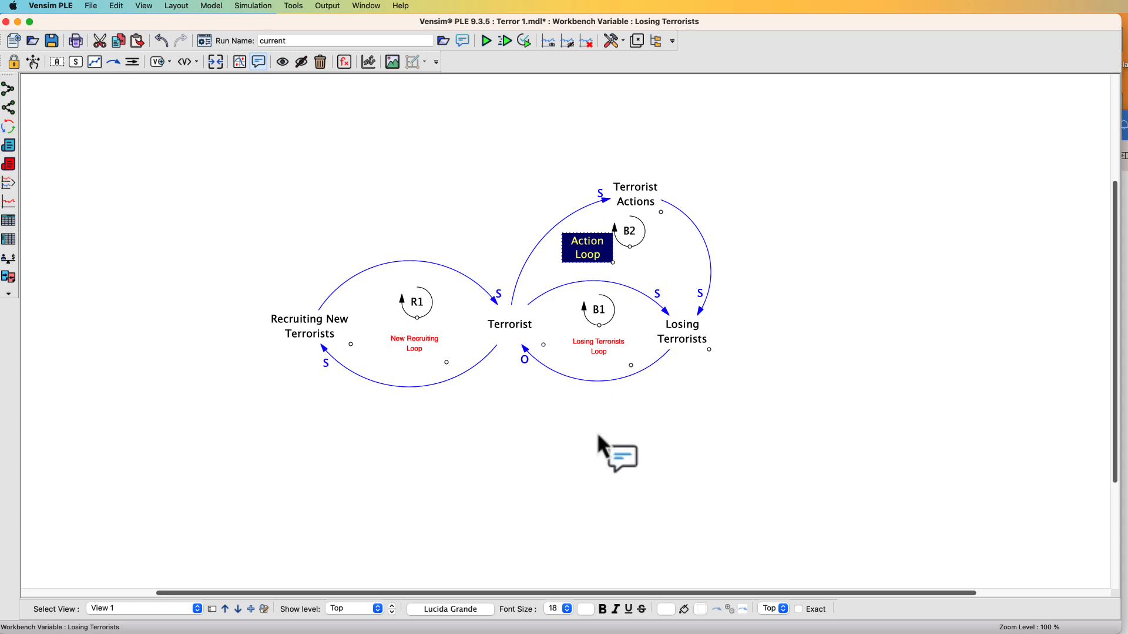
Set the Action Loop comment's font size to 10 and its font colour to red
left_click(567, 609)
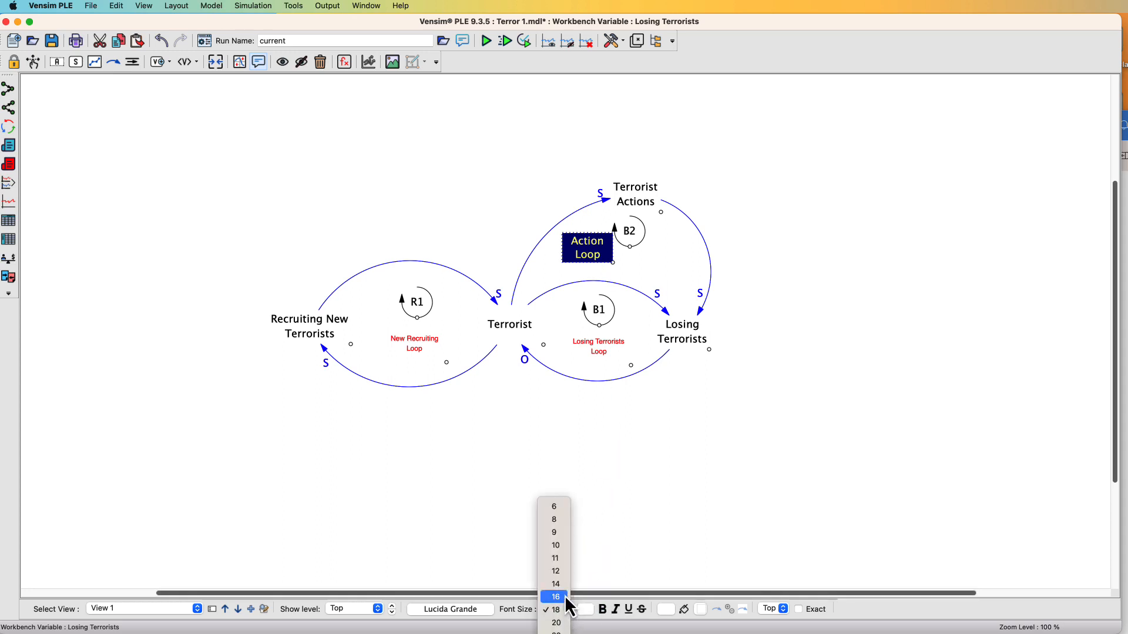
left_click(565, 548)
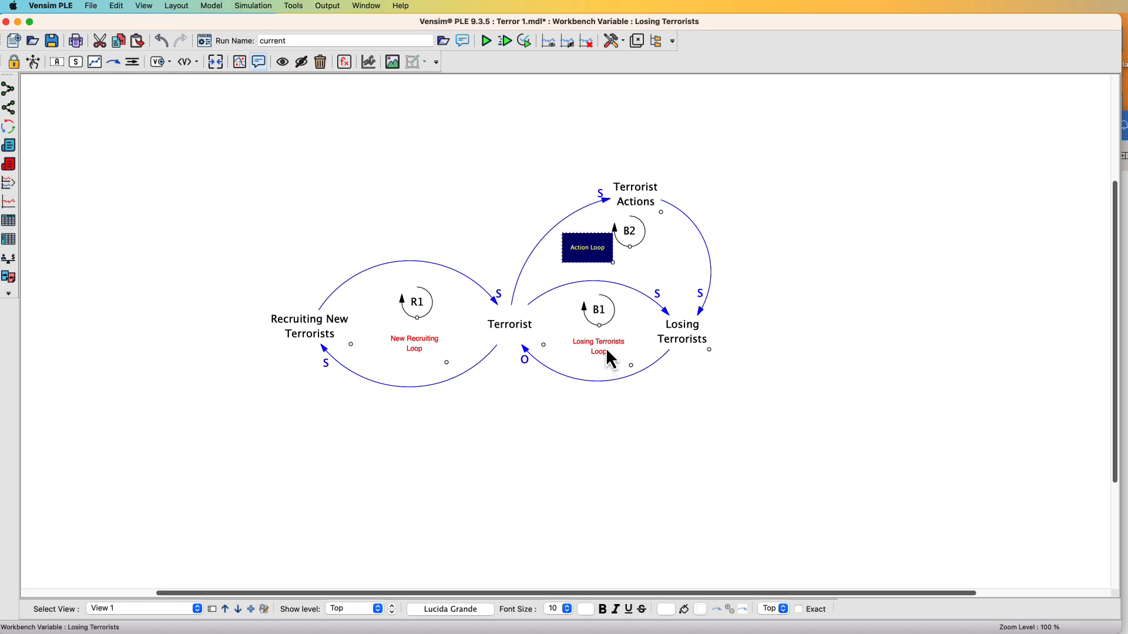
left_click(586, 609)
left_click(689, 298)
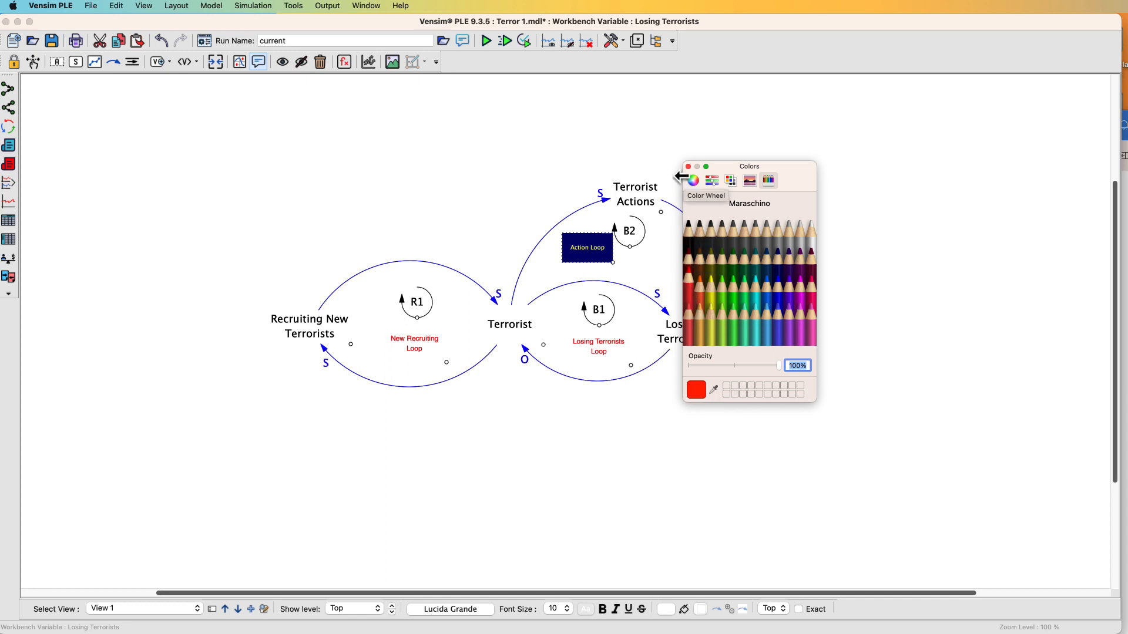
left_click(688, 167)
left_click(635, 263)
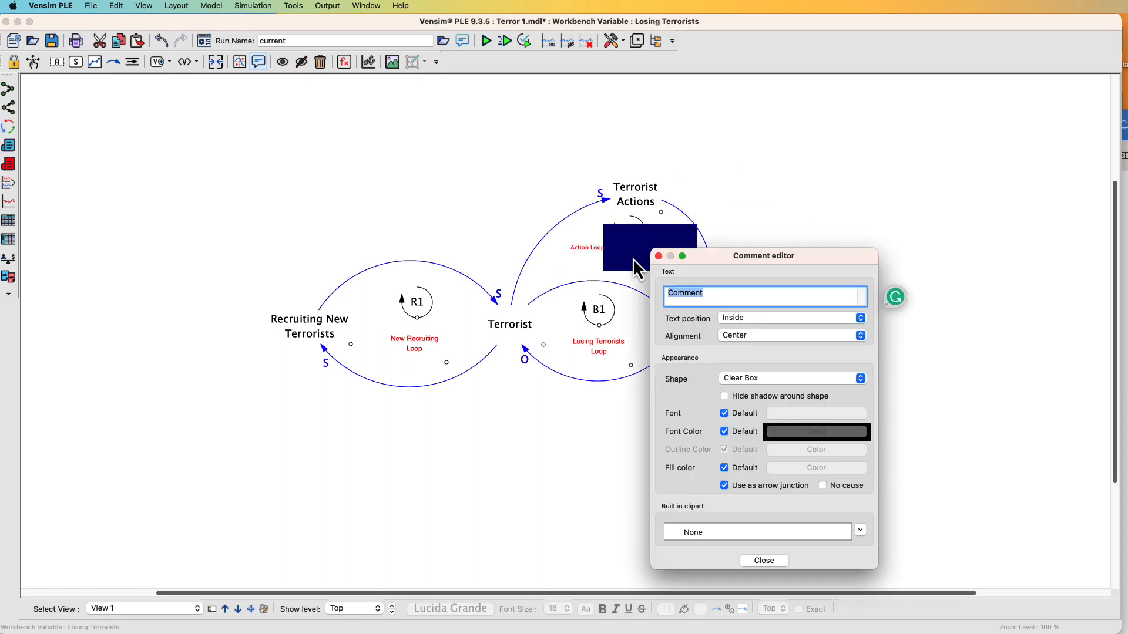
left_click(586, 248)
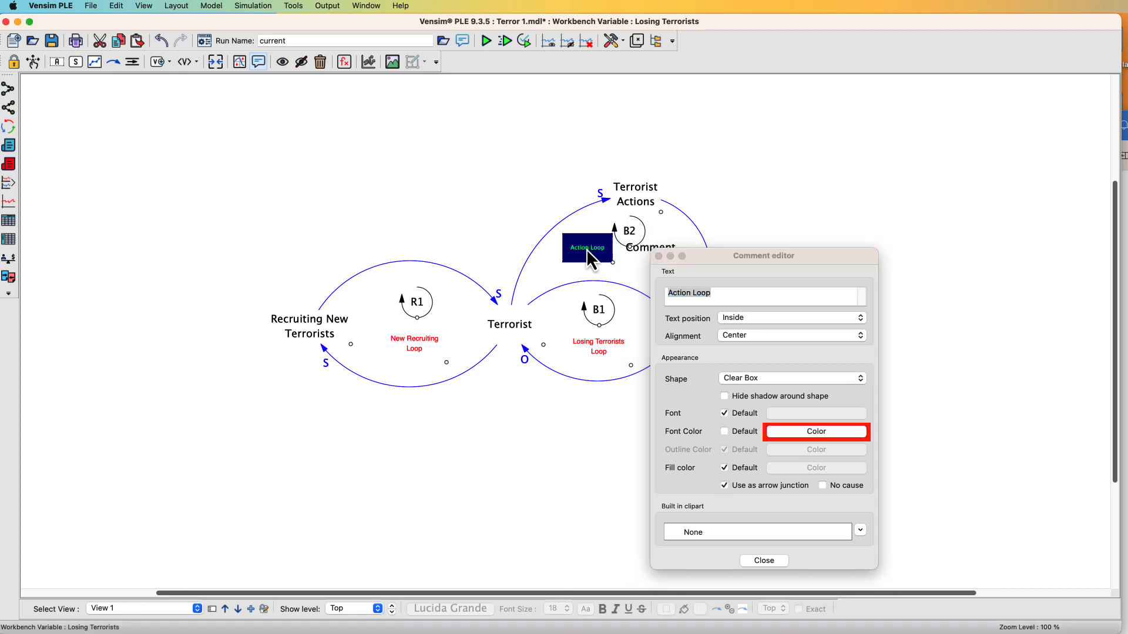
left_click(659, 256)
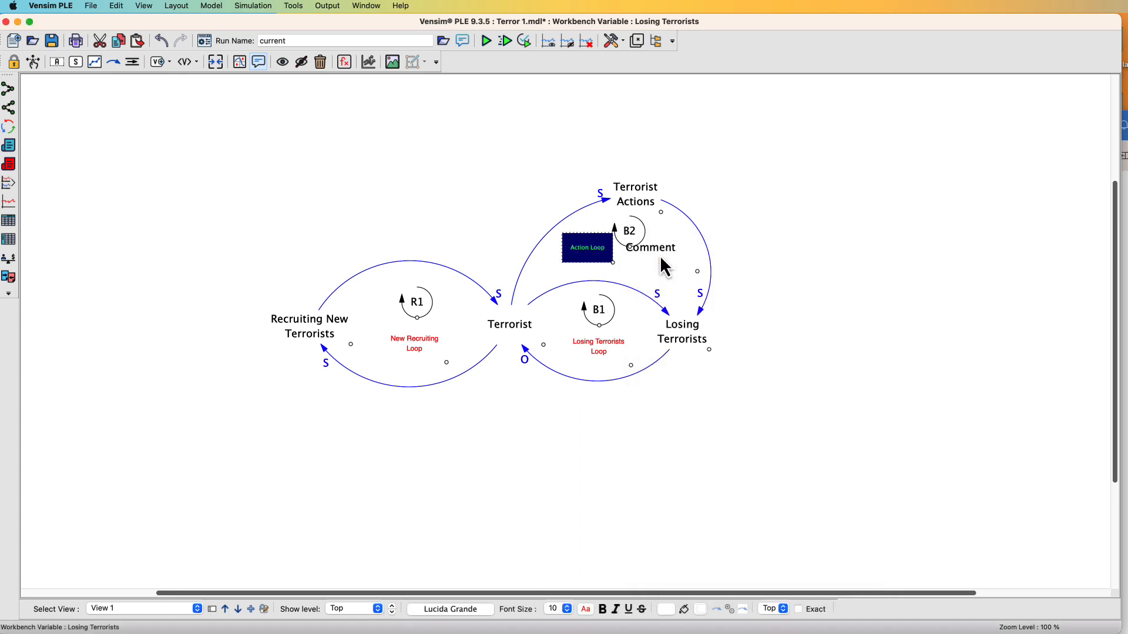
left_click_drag(660, 255, 832, 150)
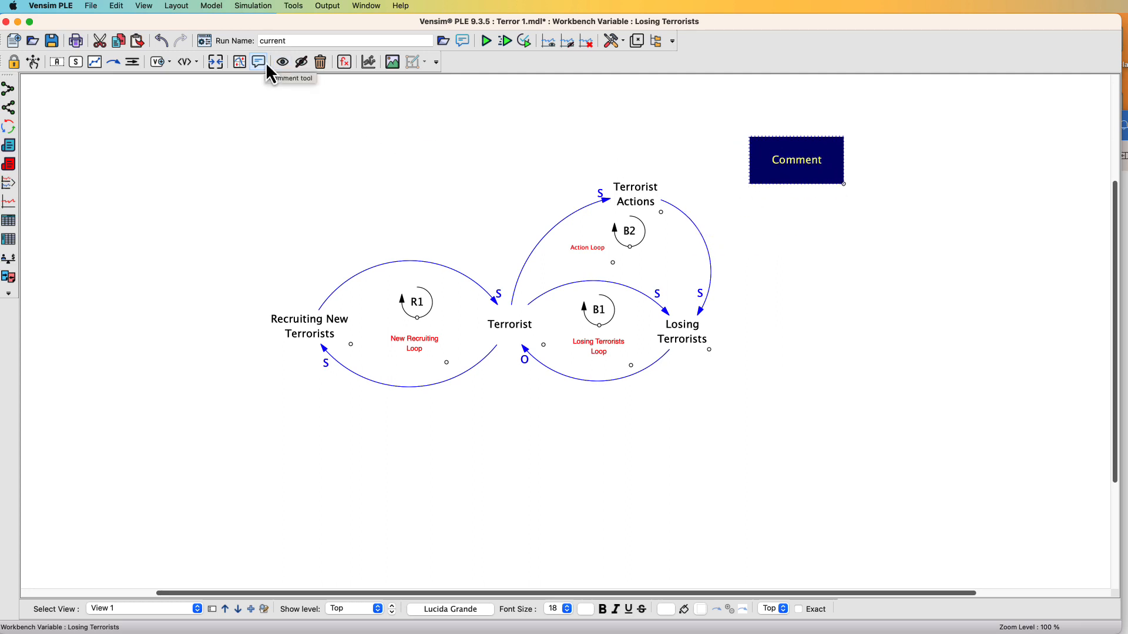
left_click(319, 64)
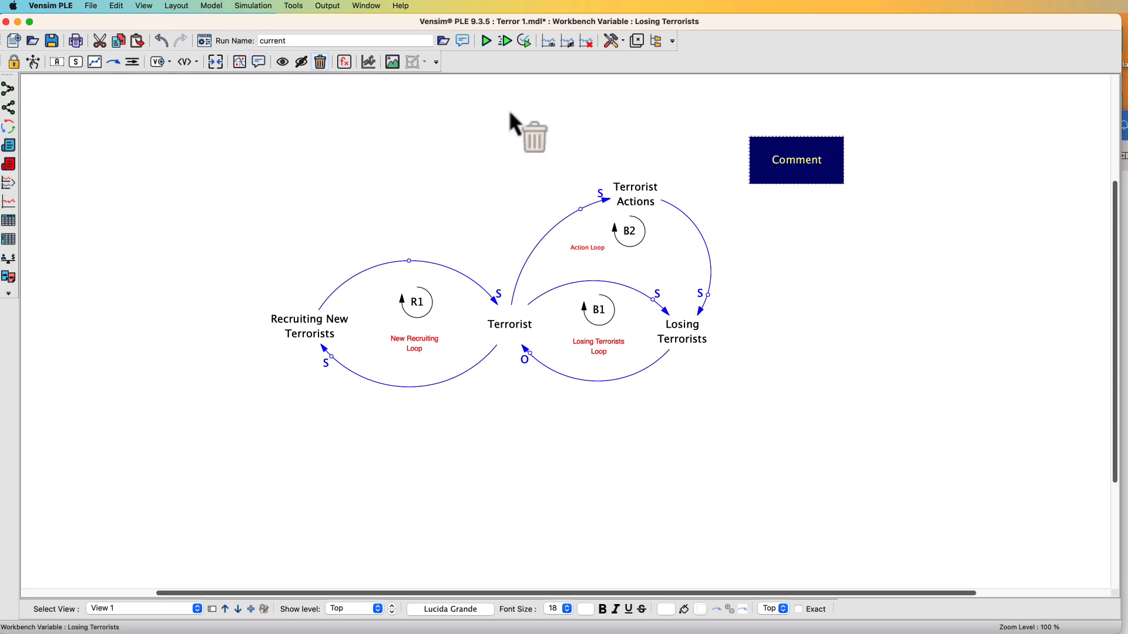
left_click(789, 159)
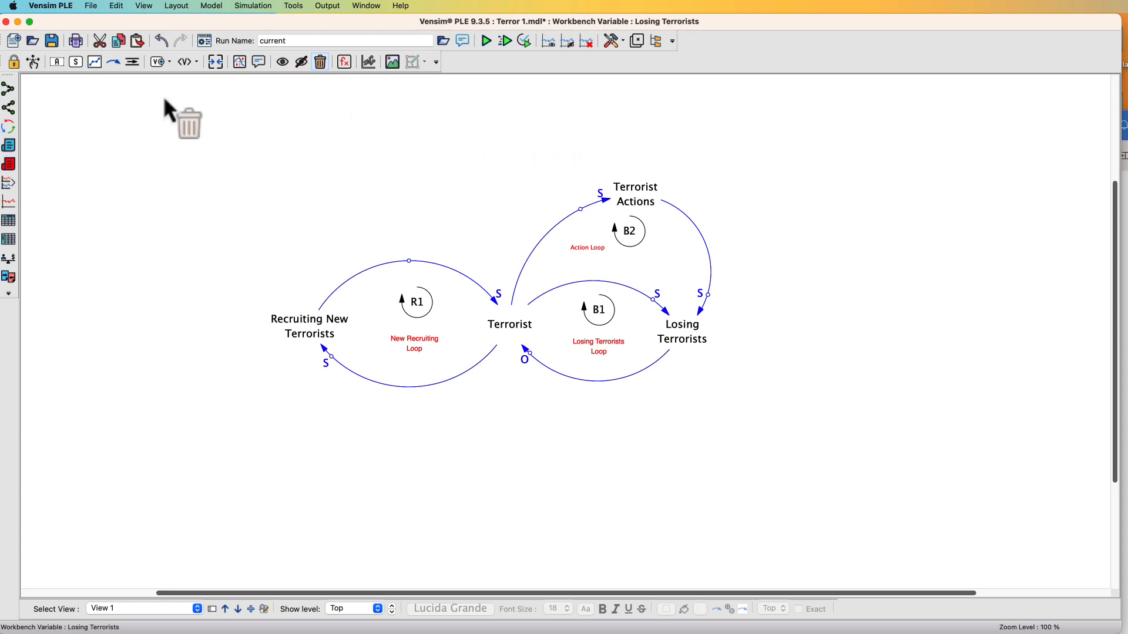
Set the Action Loop label's font size to 12
left_click(37, 62)
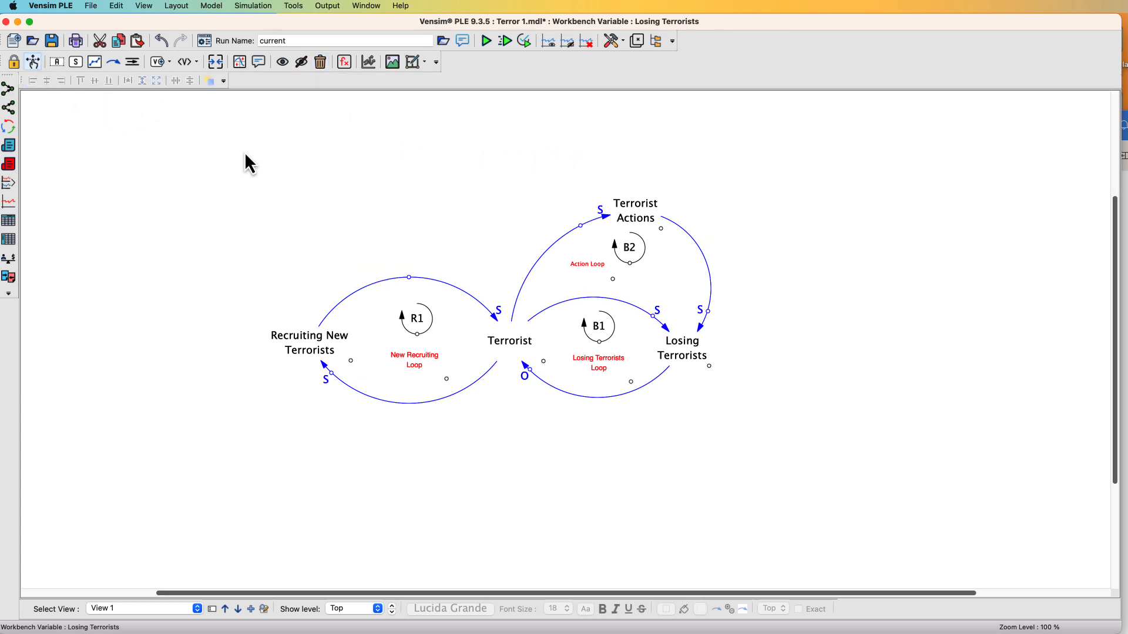
left_click(587, 264)
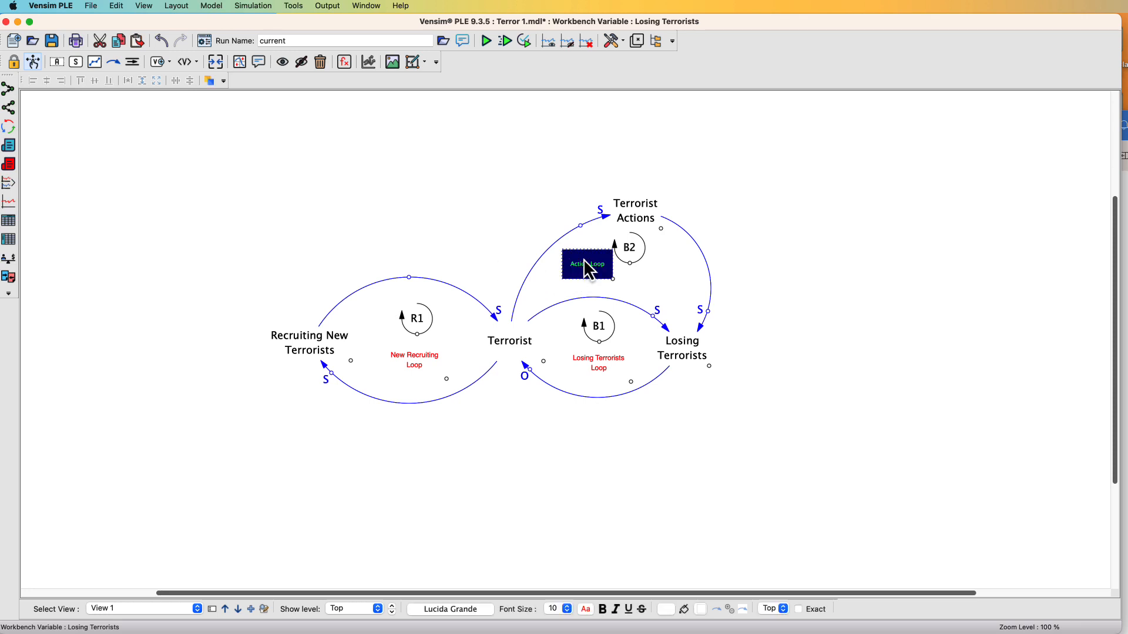
left_click(567, 609)
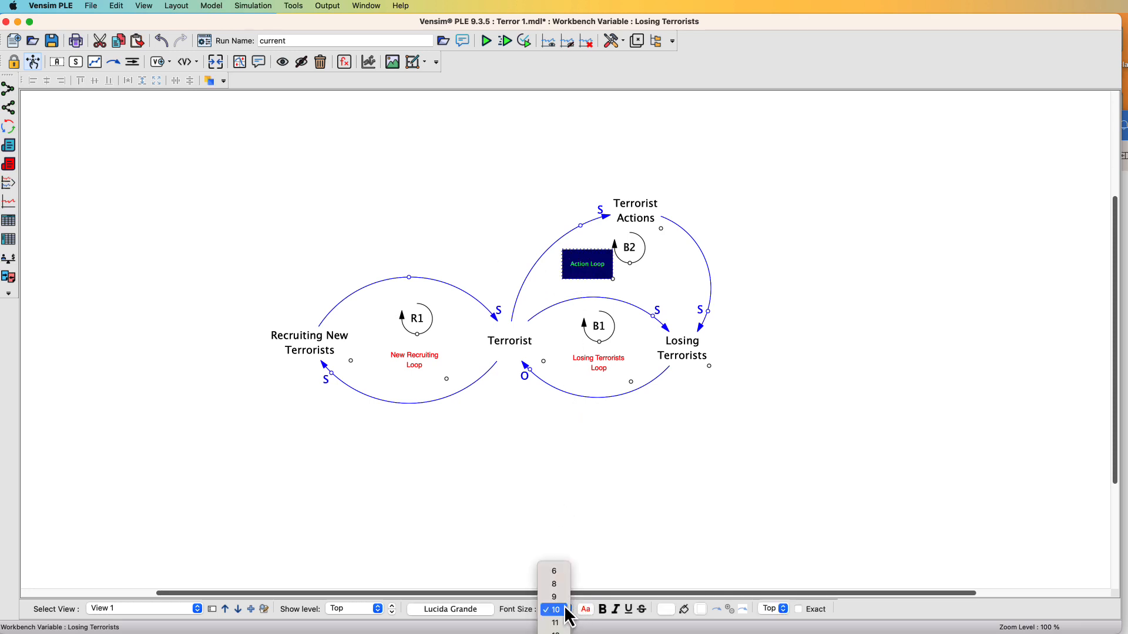
left_click(557, 632)
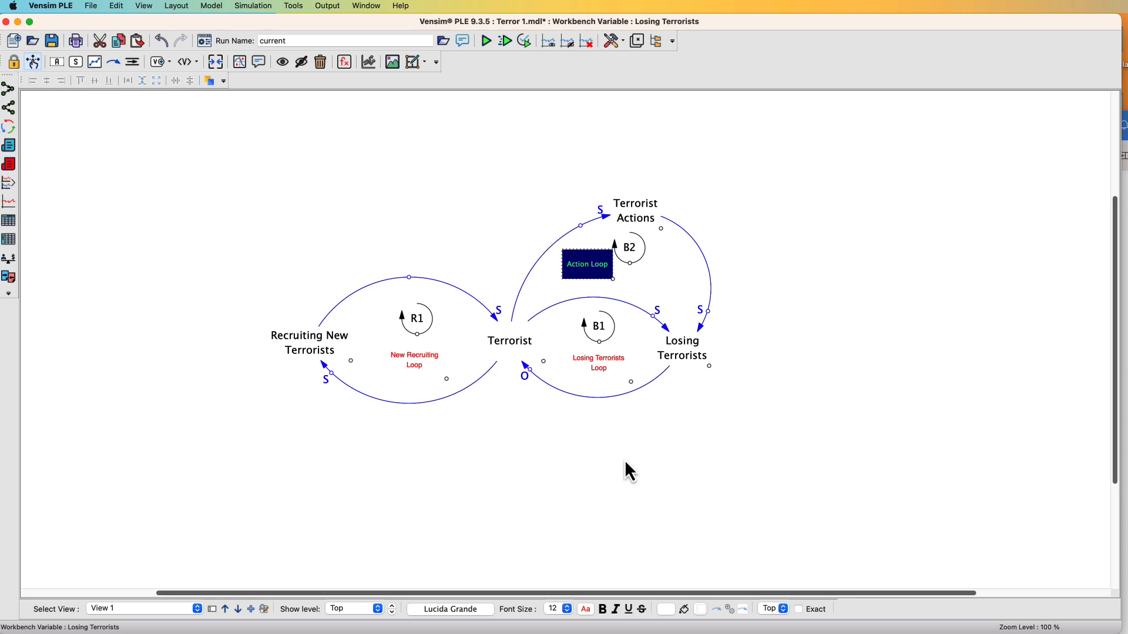
left_click(626, 470)
Reposition the B2 marker and Action Loop label so the label sits beneath the marker
left_click_drag(588, 272, 599, 244)
left_click_drag(634, 292, 610, 283)
left_click(634, 284)
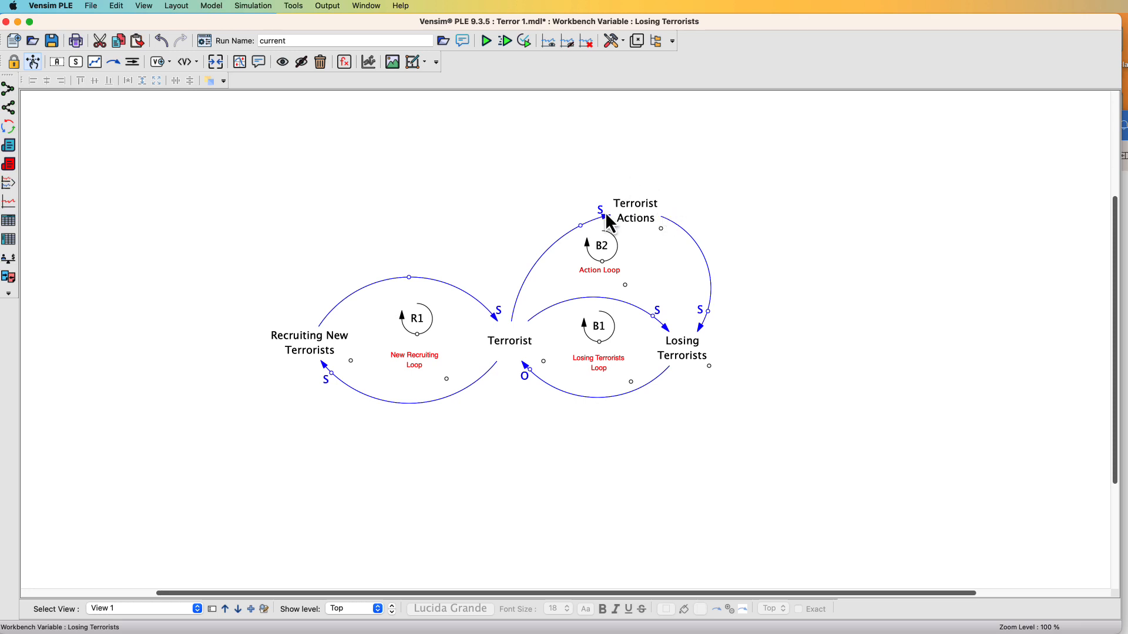
Add a variable named Efforts to Supress Terrorists to the right of Losing Terrorists
left_click(61, 65)
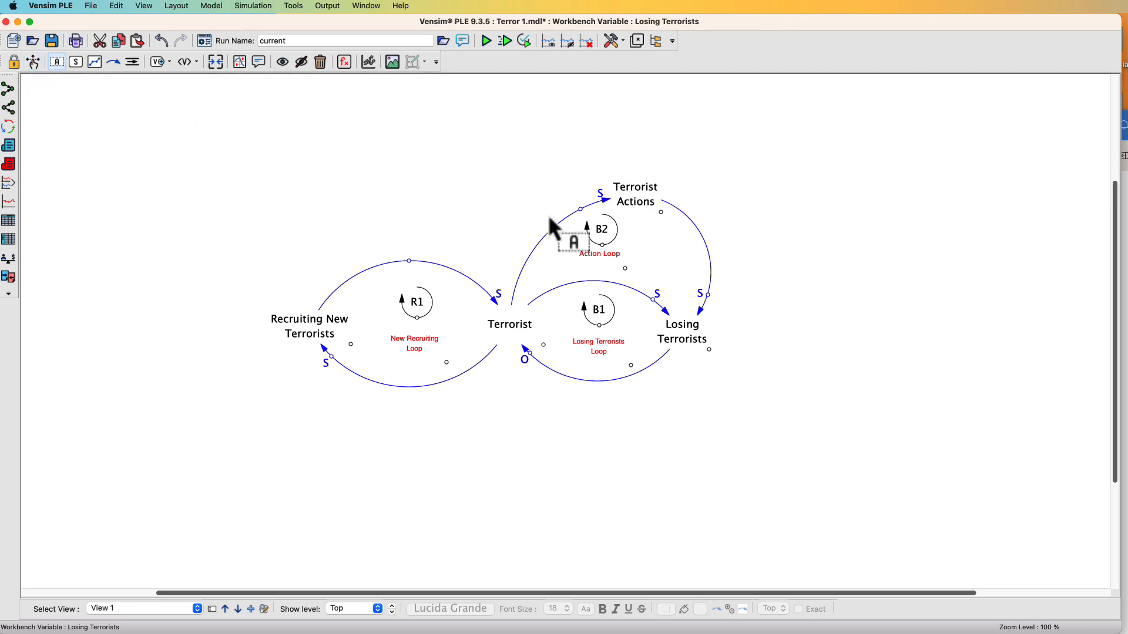
left_click(816, 282)
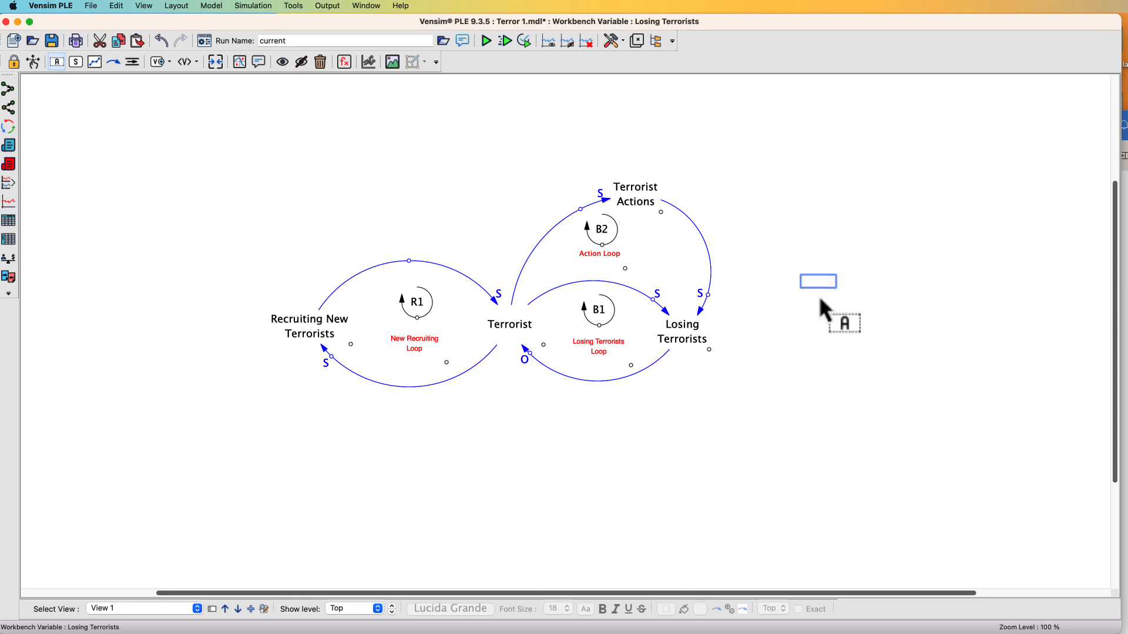
type("Efforts to S")
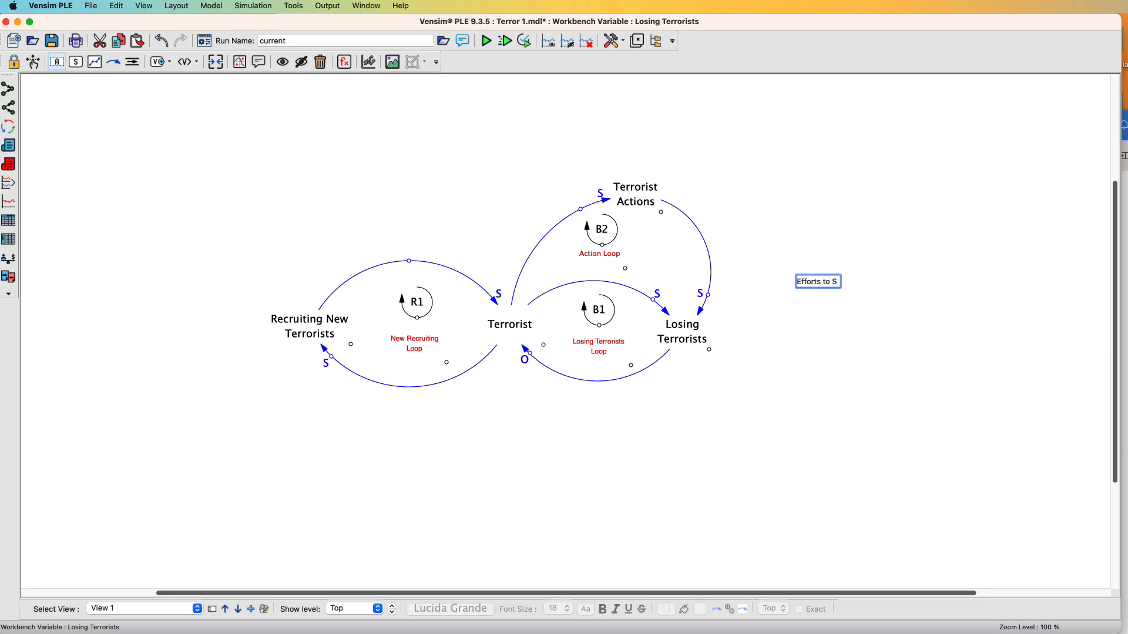
type("upress Te")
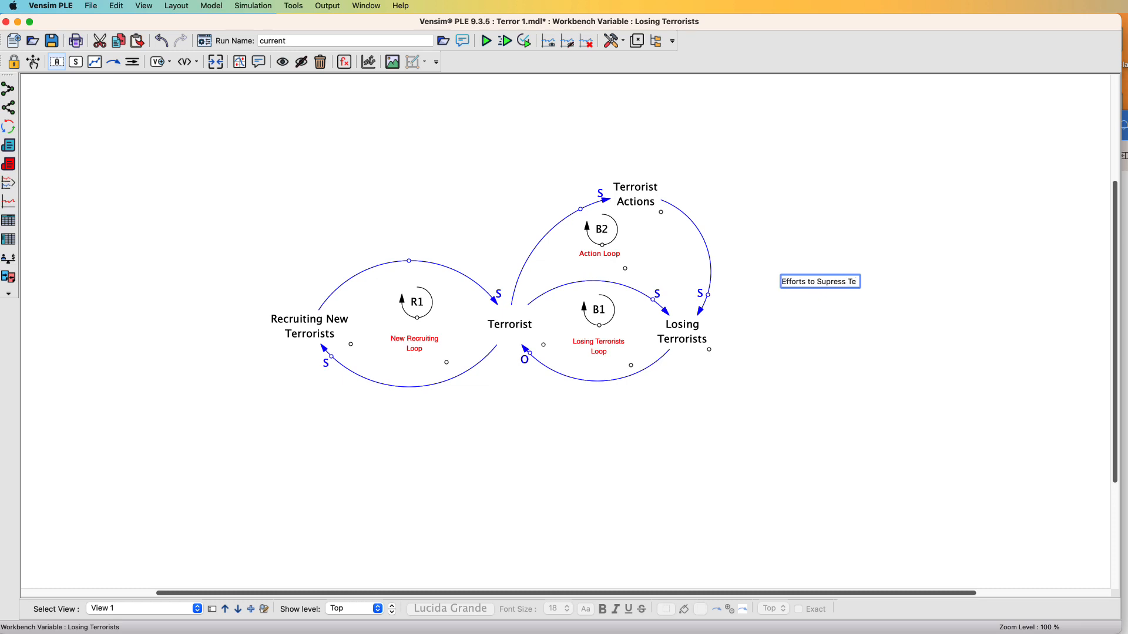
type("rrorists")
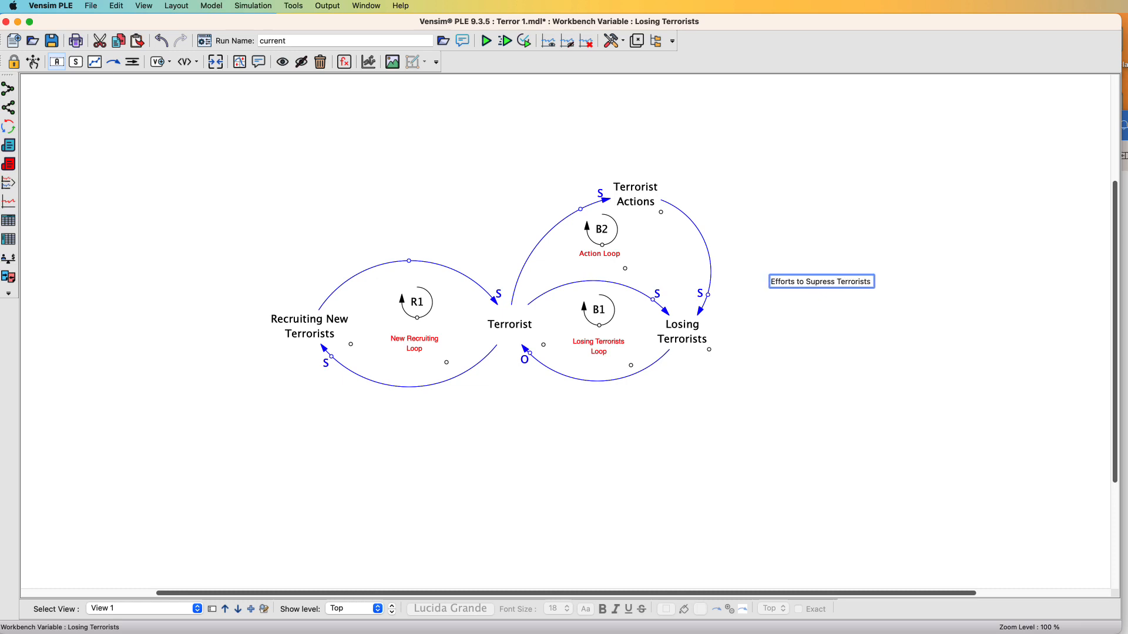
Draw a curved causal arrow from Terrorist Actions to Efforts to Supress Terrorists
left_click(117, 64)
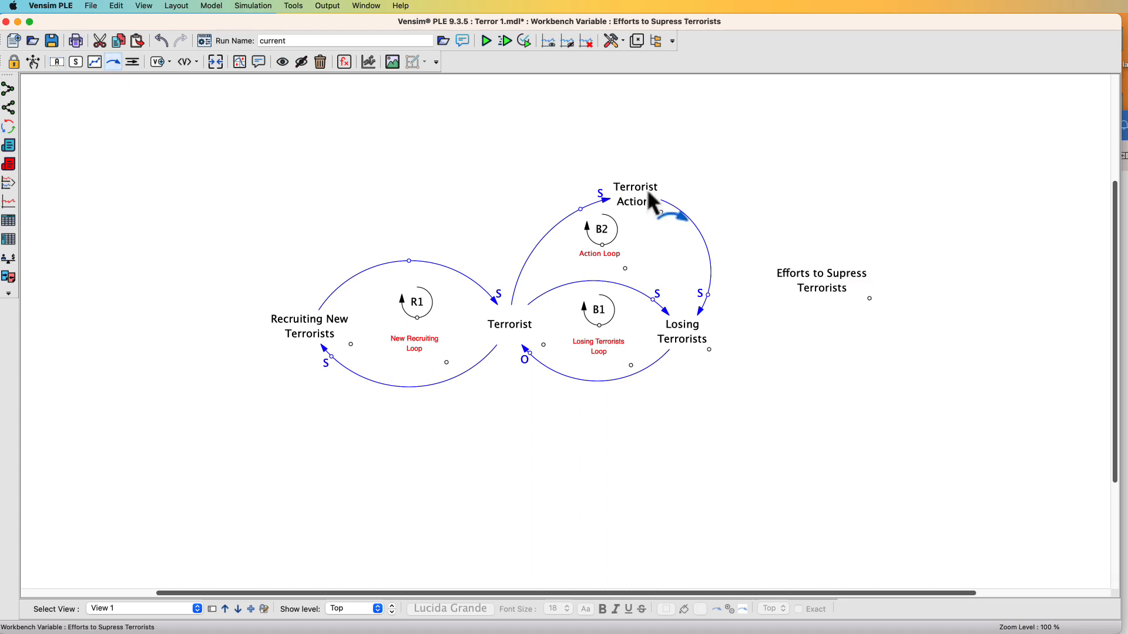
left_click_drag(648, 193, 736, 193)
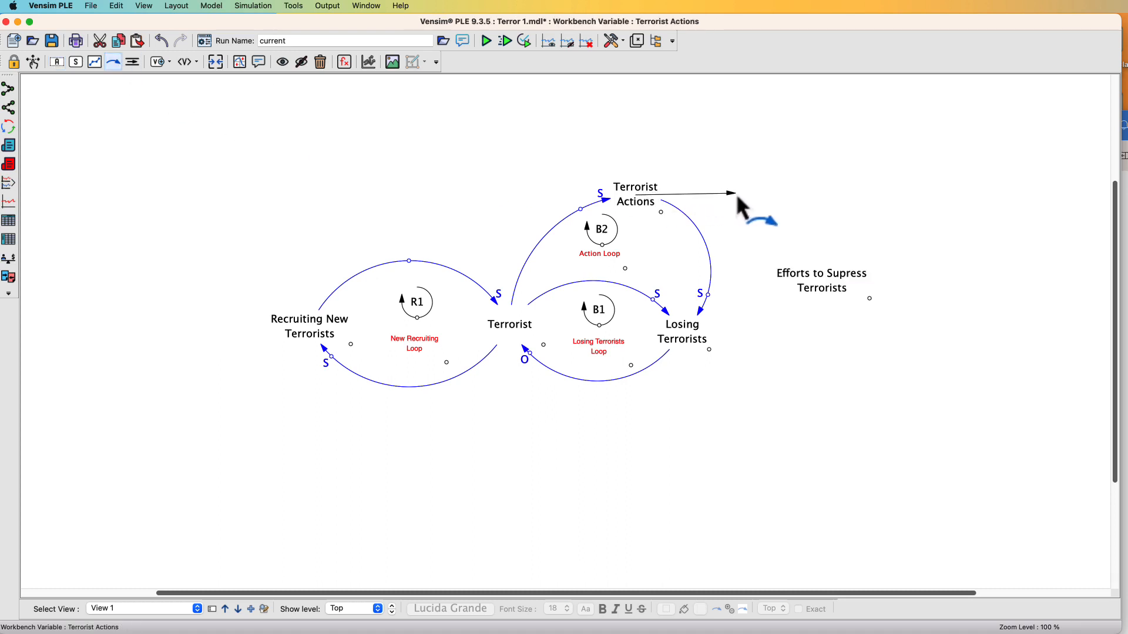
left_click(735, 192)
left_click(809, 271)
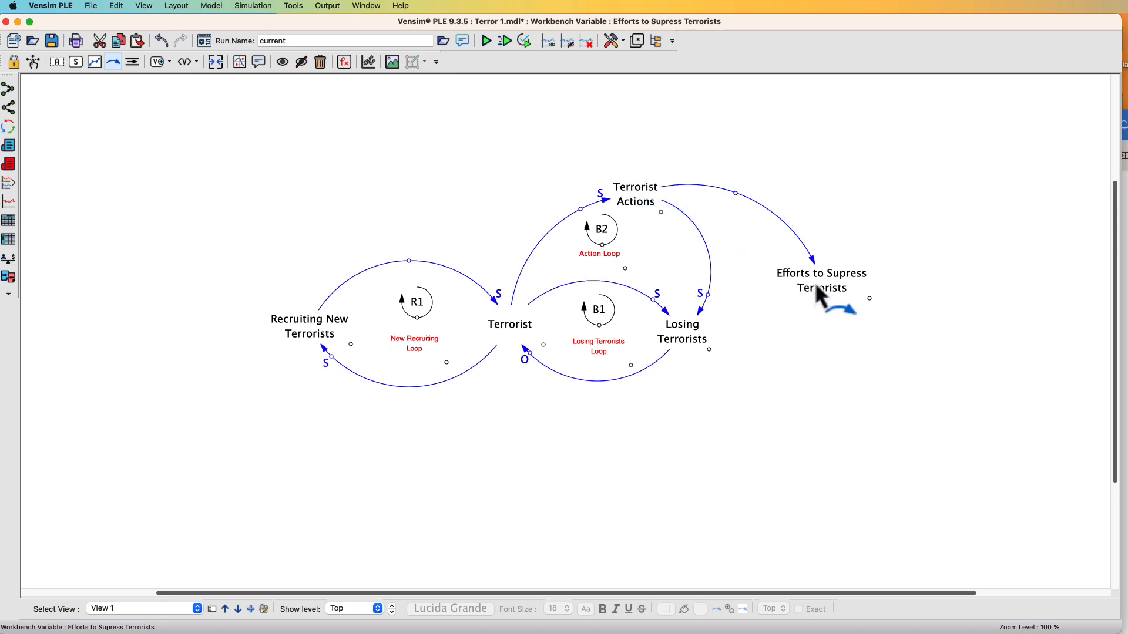
Set the polarity of the arrow from Terrorist Actions to Efforts to Supress Terrorists to S and reshape its curve
right_click(736, 193)
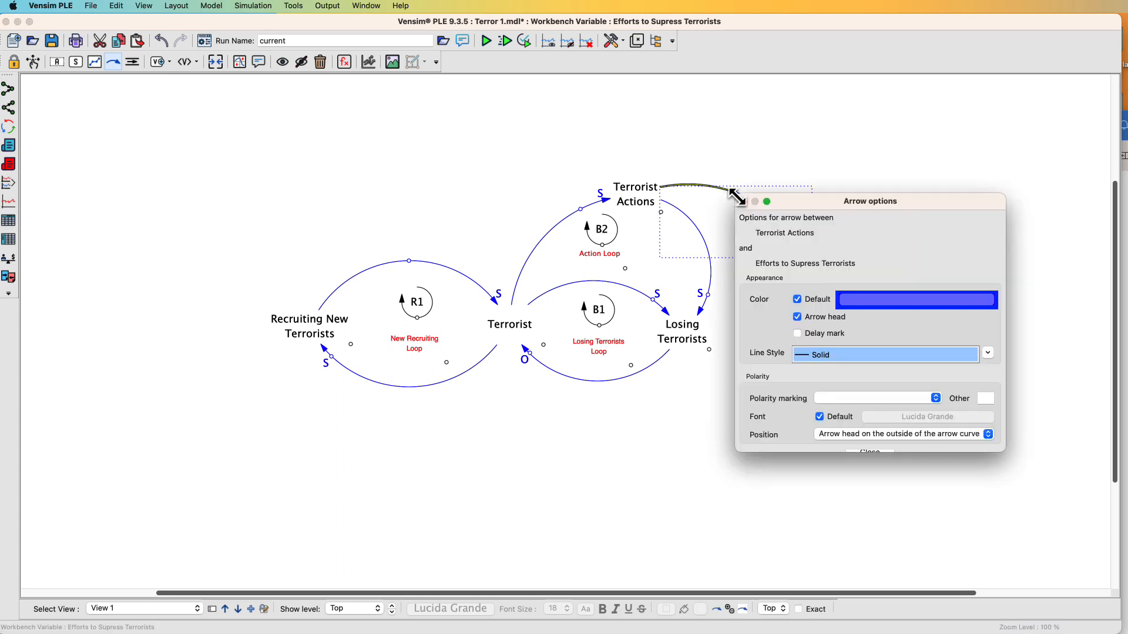
left_click(872, 398)
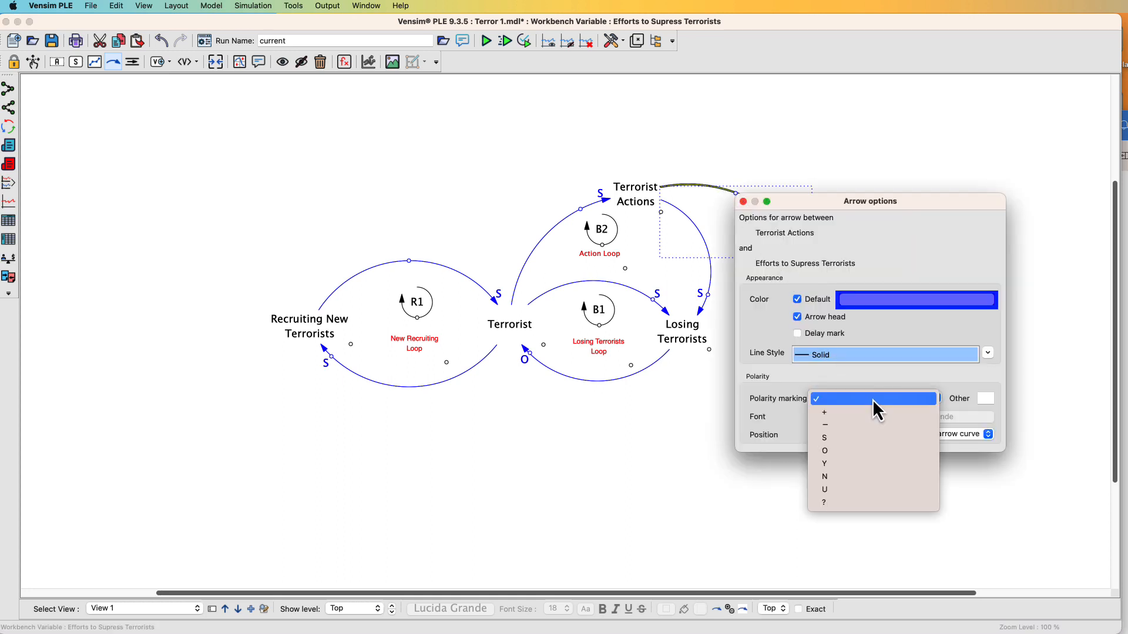
left_click(858, 437)
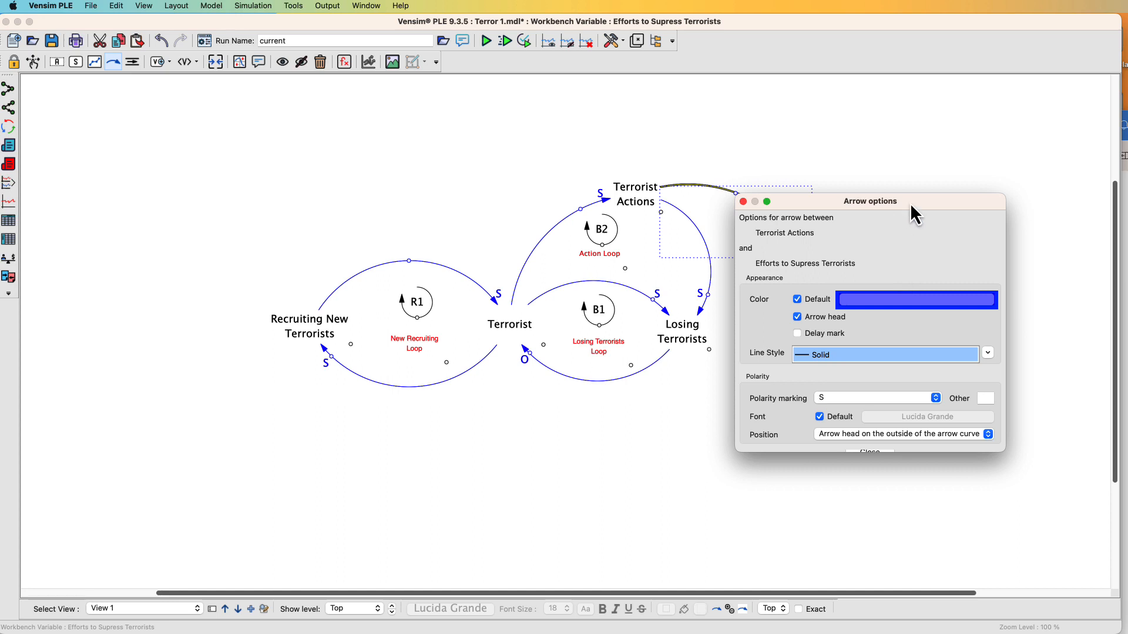
left_click_drag(910, 202, 986, 89)
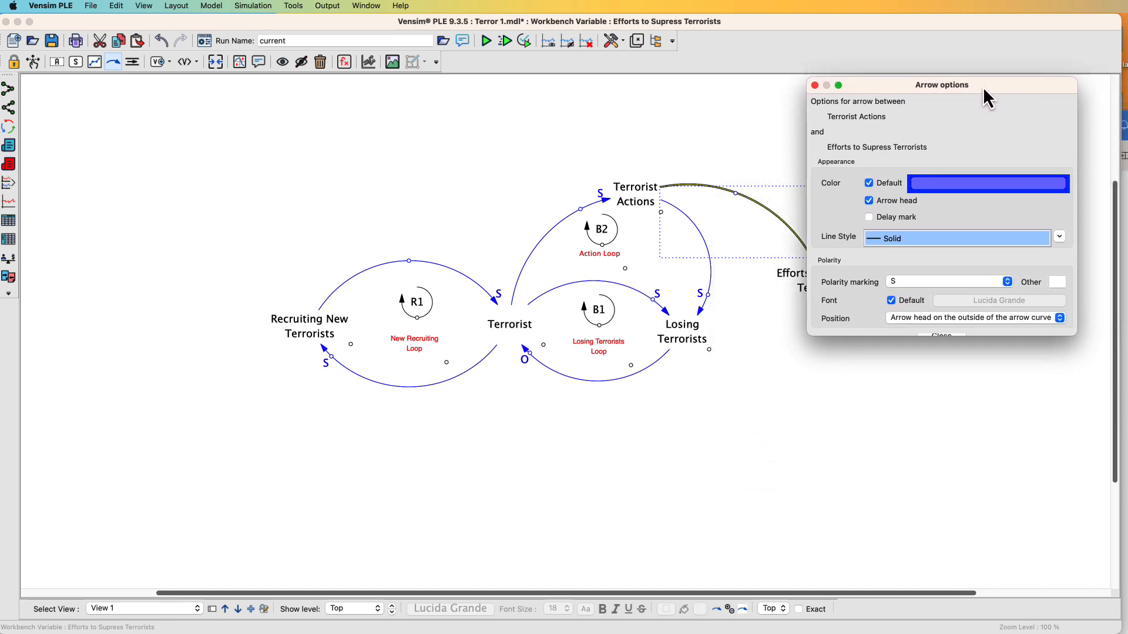
left_click(815, 85)
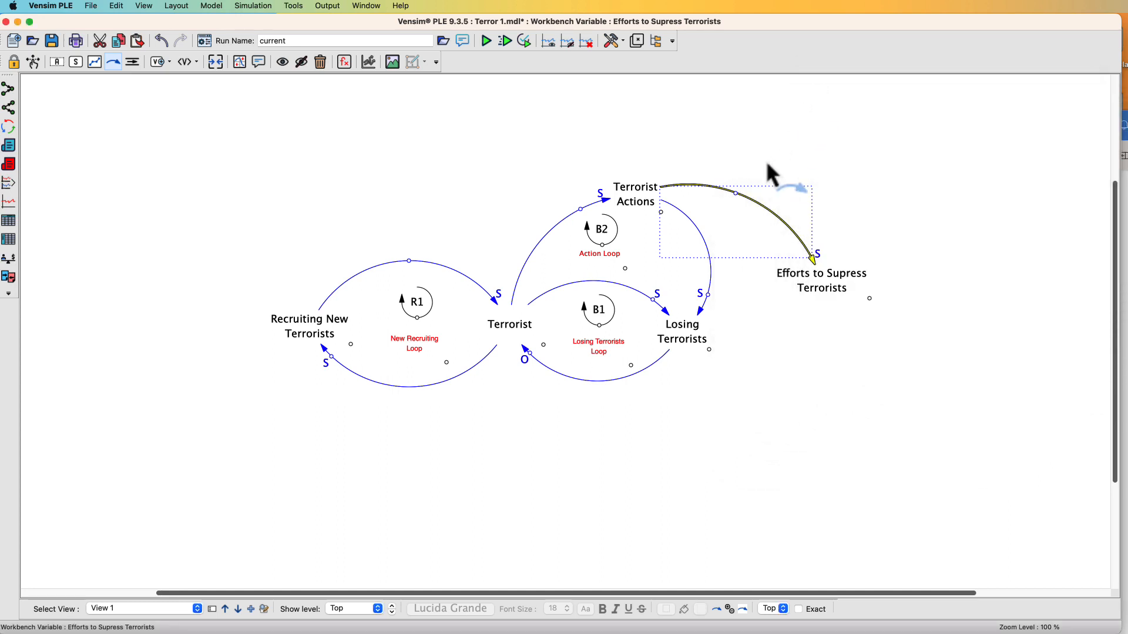
left_click_drag(735, 195, 796, 241)
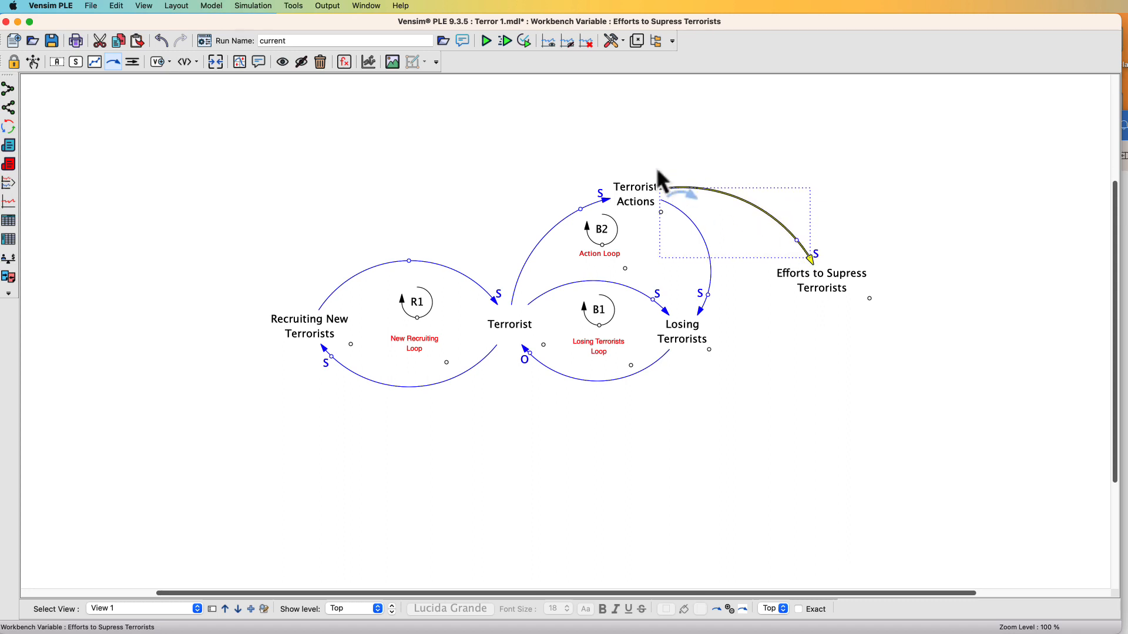
Draw a curved causal arrow from Efforts to Supress Terrorists to Losing Terrorists
left_click(117, 64)
left_click(820, 285)
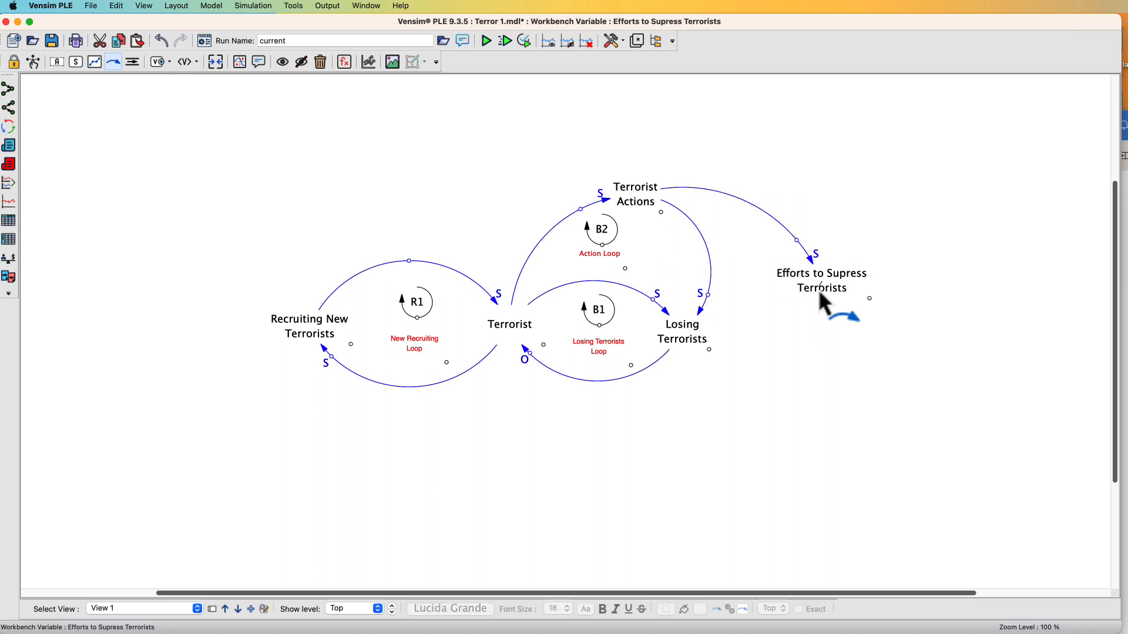
left_click(795, 325)
left_click(692, 330)
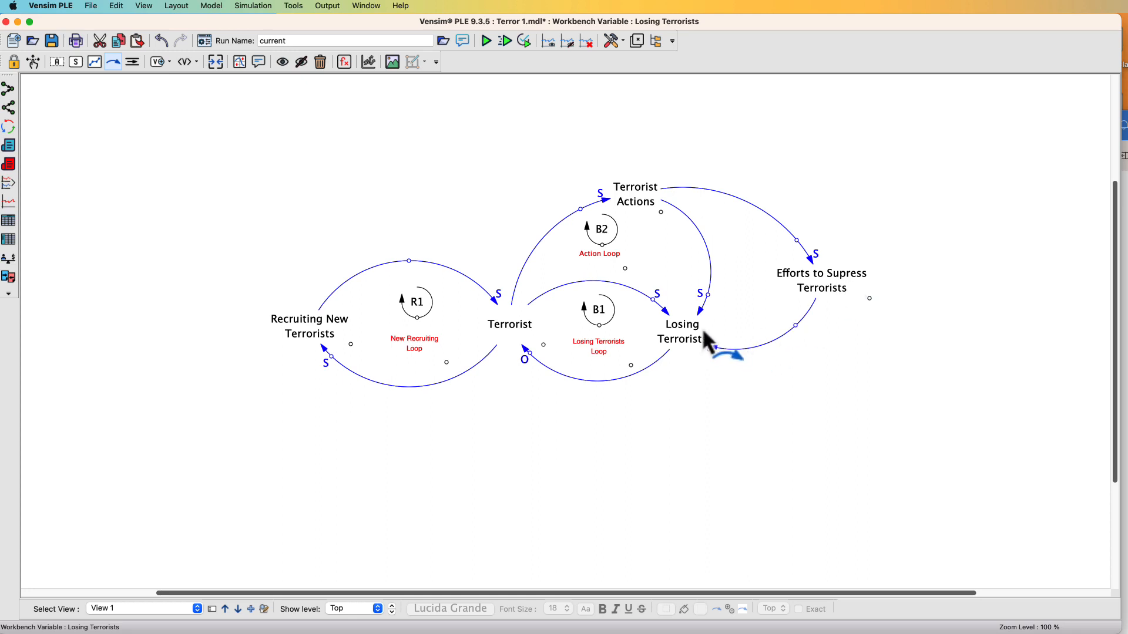
Set the new arrow's polarity to S with the handle outside the curve, and move the handle near Losing Terrorists
right_click(796, 326)
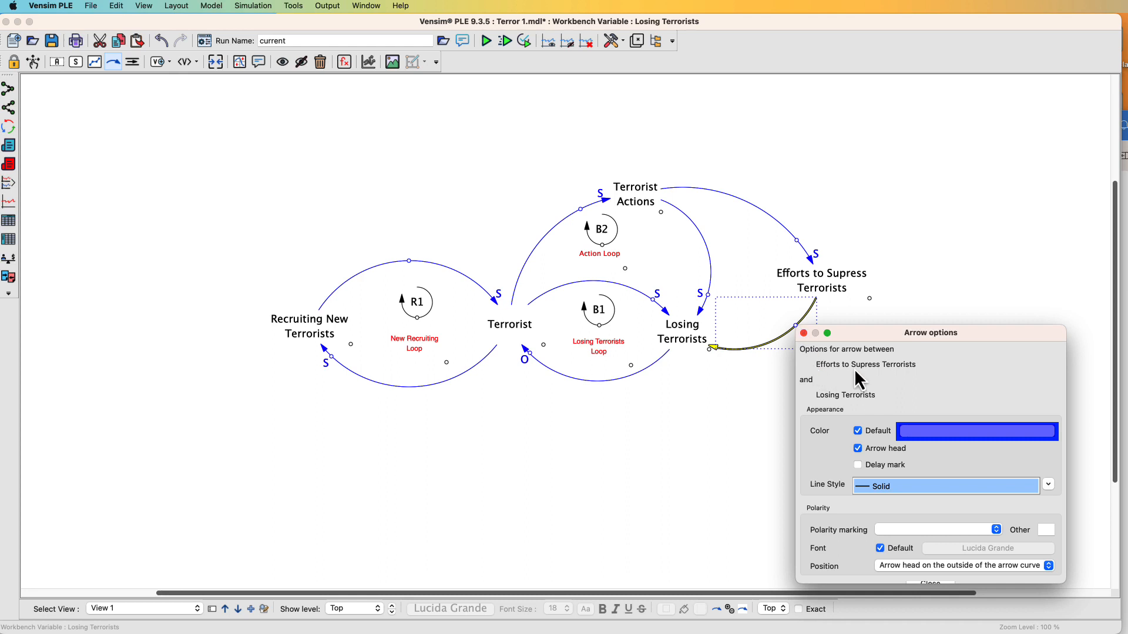
left_click_drag(878, 341, 879, 176)
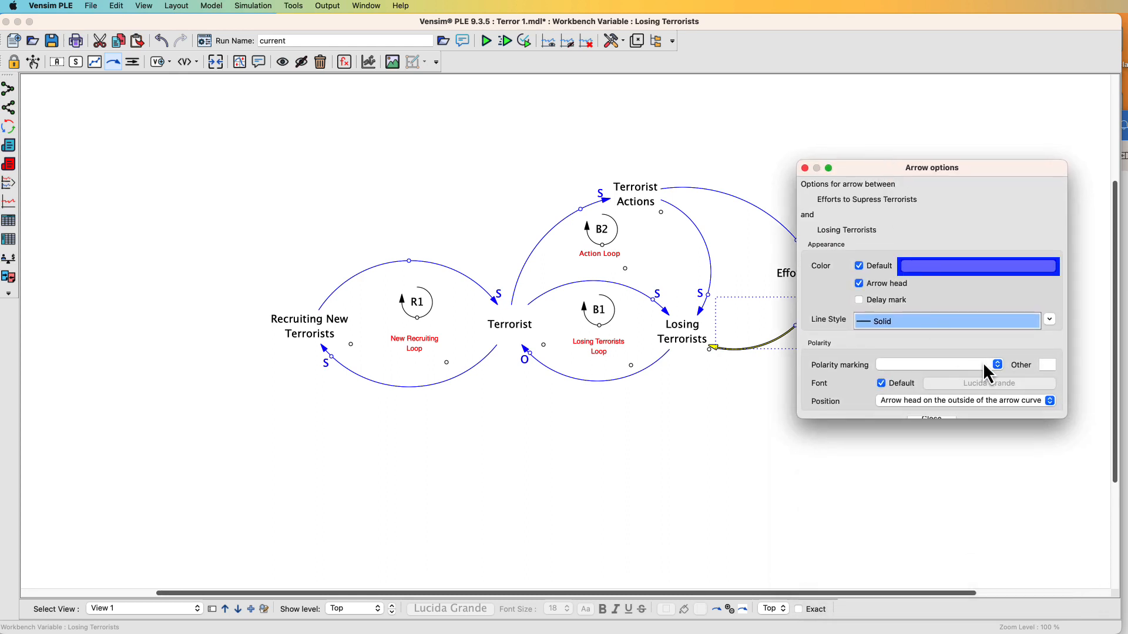
left_click(998, 364)
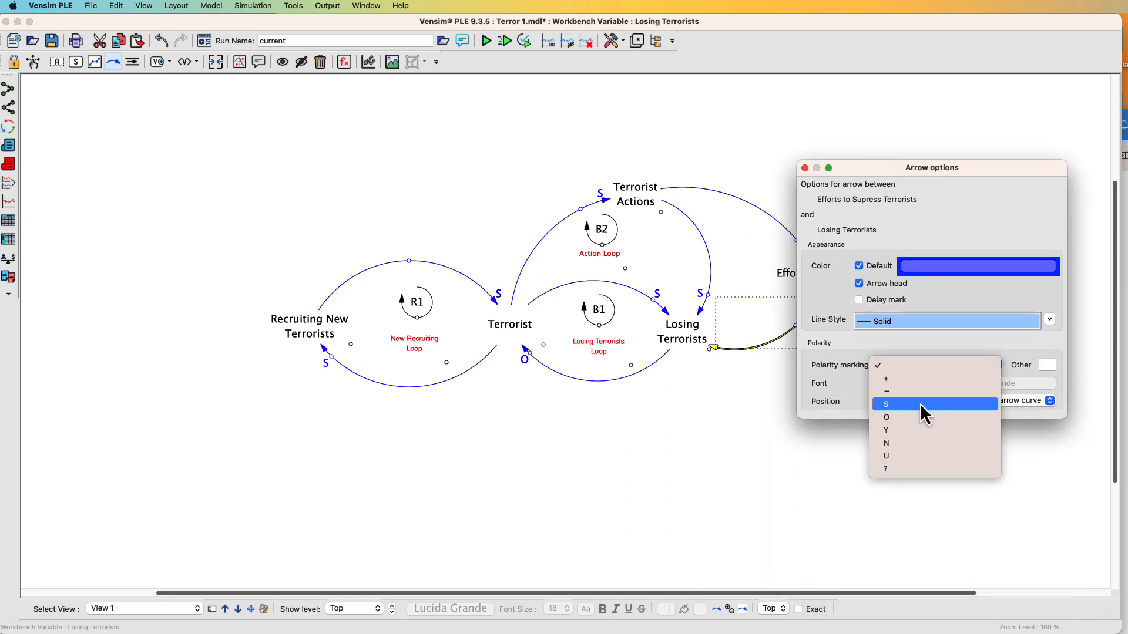
left_click(920, 404)
left_click(943, 400)
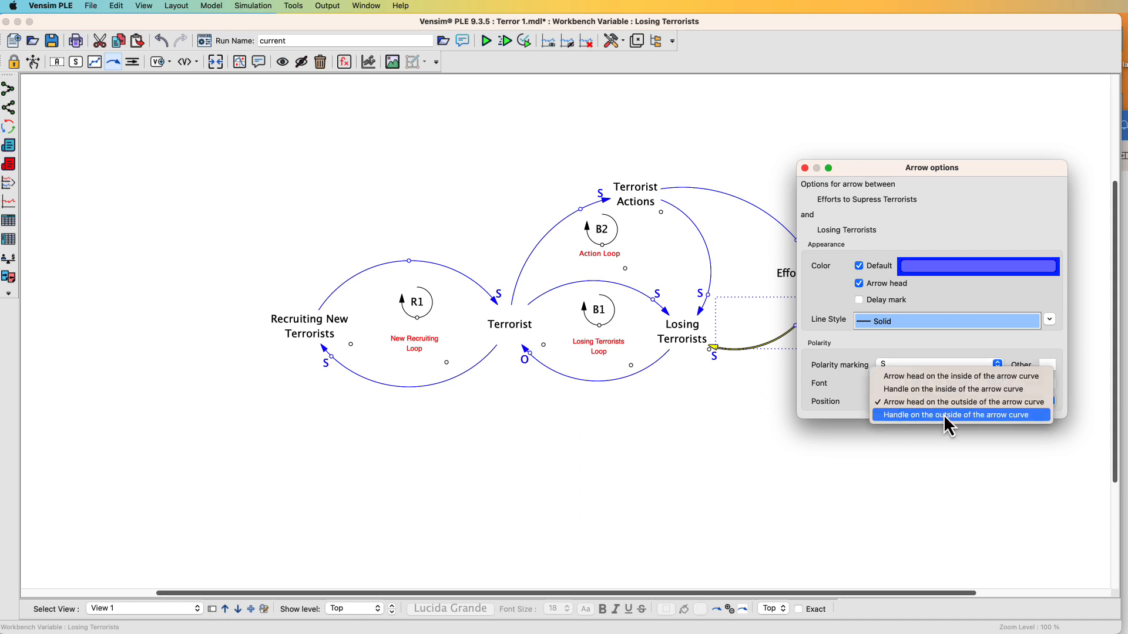
left_click(947, 415)
left_click(805, 168)
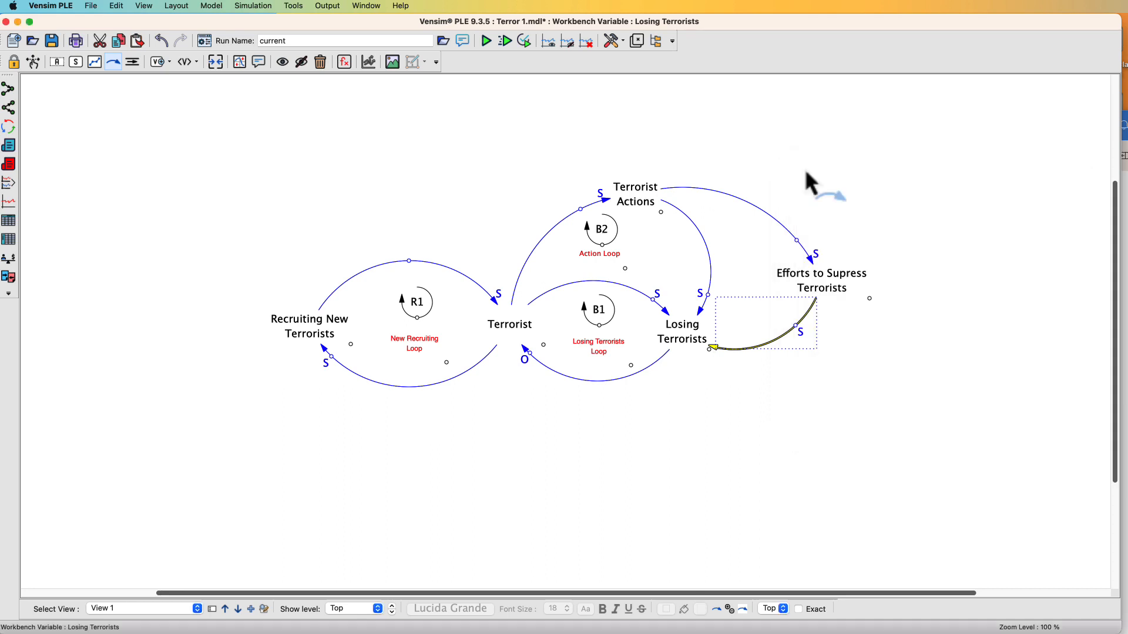
left_click_drag(794, 325, 730, 351)
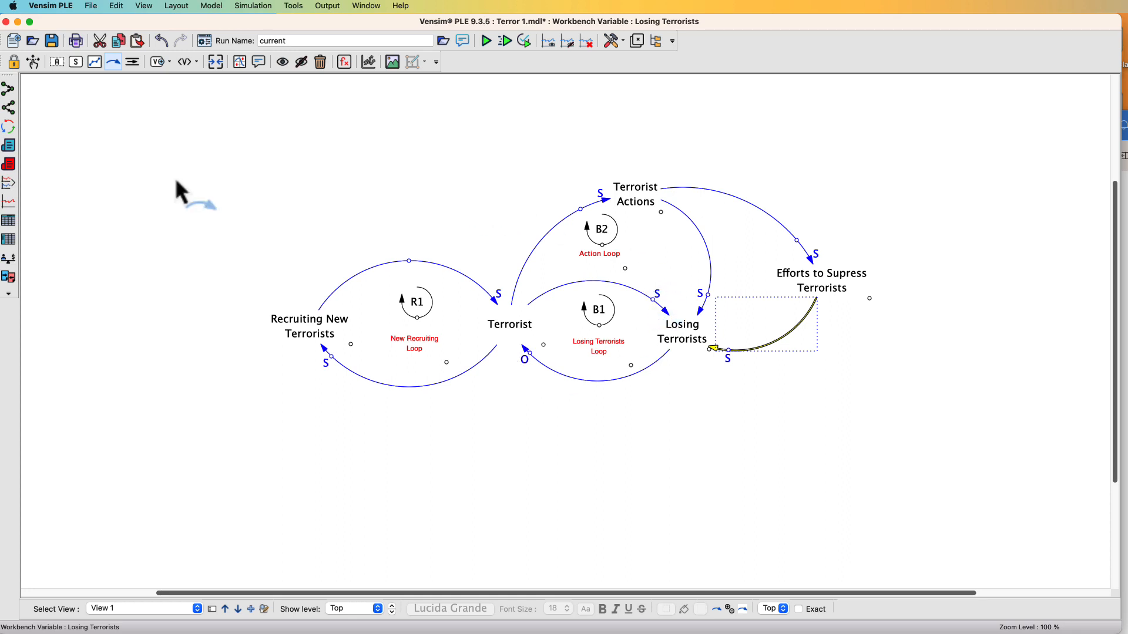
Duplicate the B2 loop marker and place the copy between Terrorist Actions and Efforts to Supress Terrorists
left_click(34, 61)
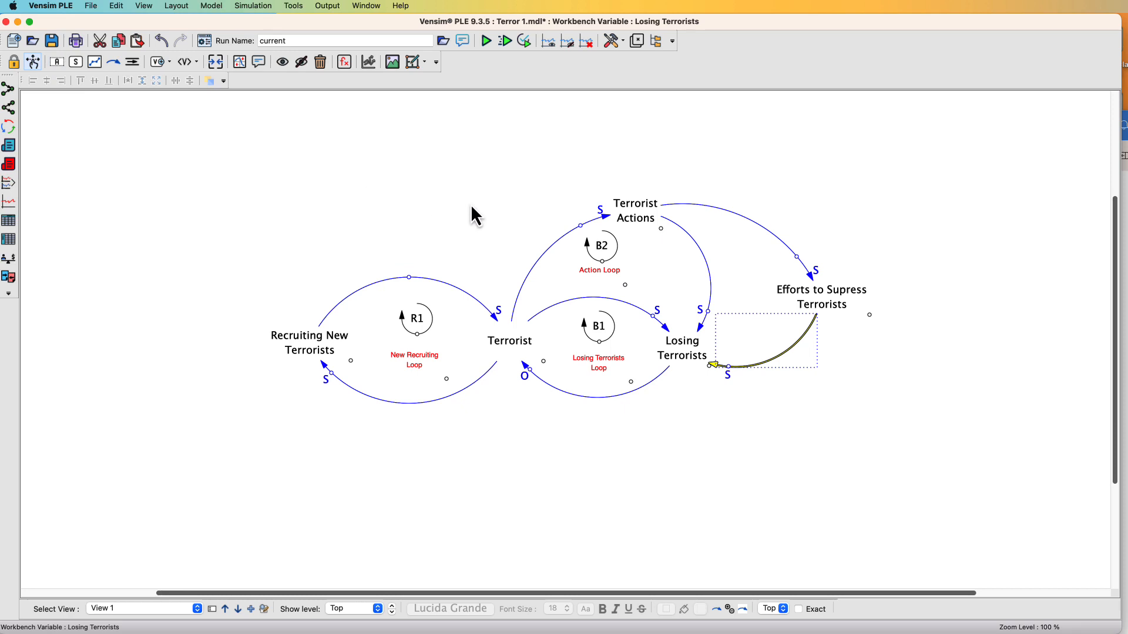
left_click(612, 254)
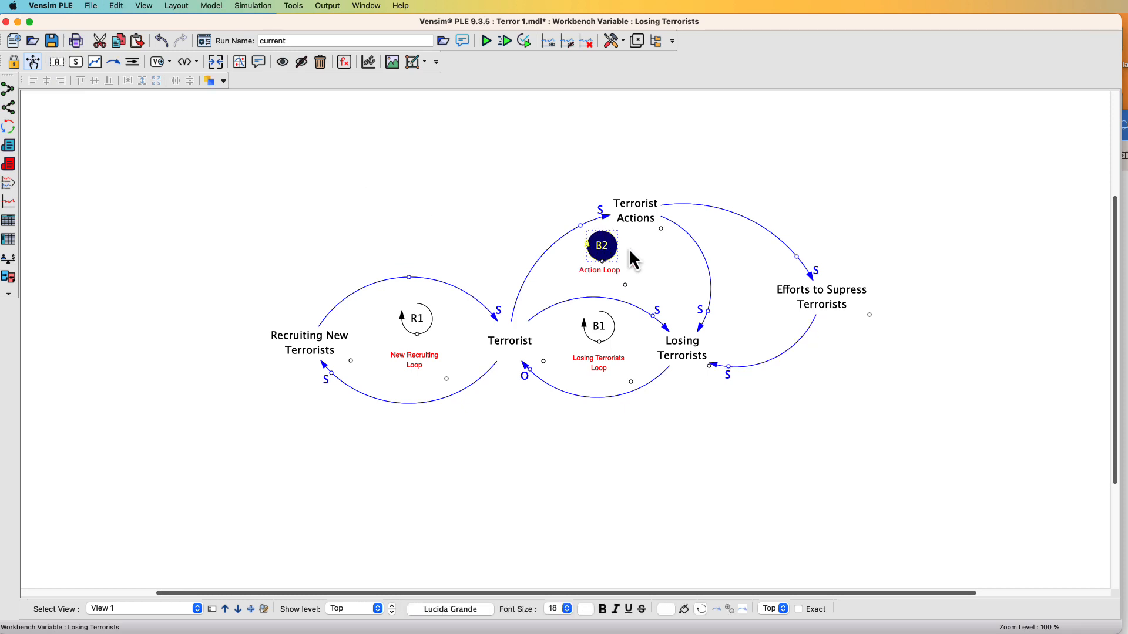
key("super+v")
left_click_drag(630, 256, 744, 276)
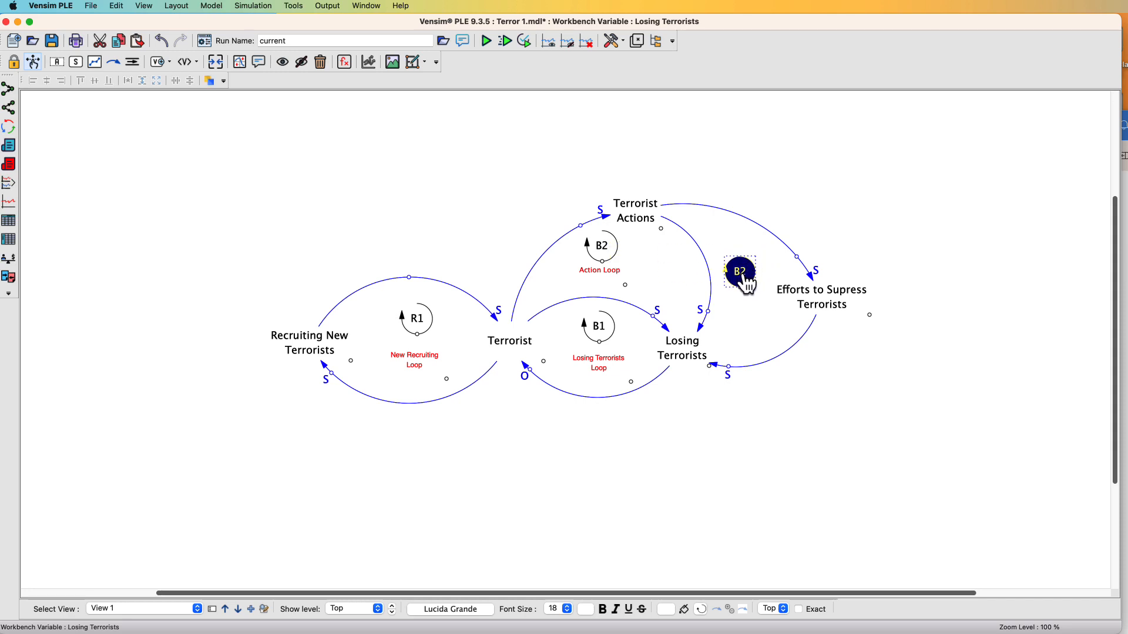
Rename the copied loop marker as B3
double_click(744, 276)
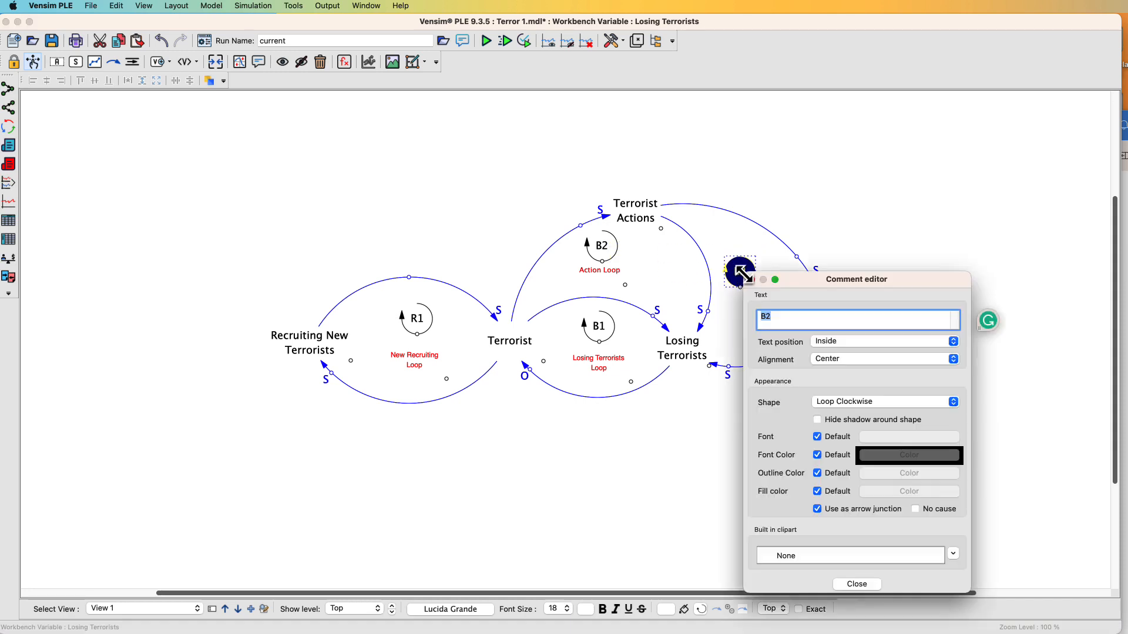
left_click(779, 319)
key("BackSpace")
type("3")
left_click(751, 280)
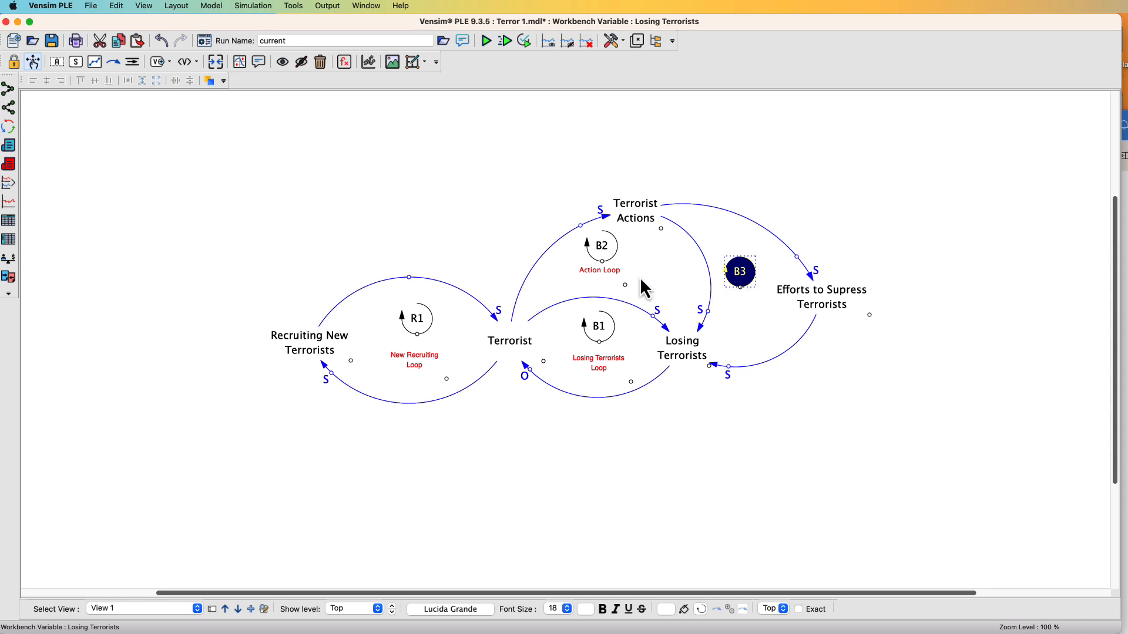
Move the duplicate Action Loop label beneath B3 and rename it Suppression Loop
left_click(615, 275)
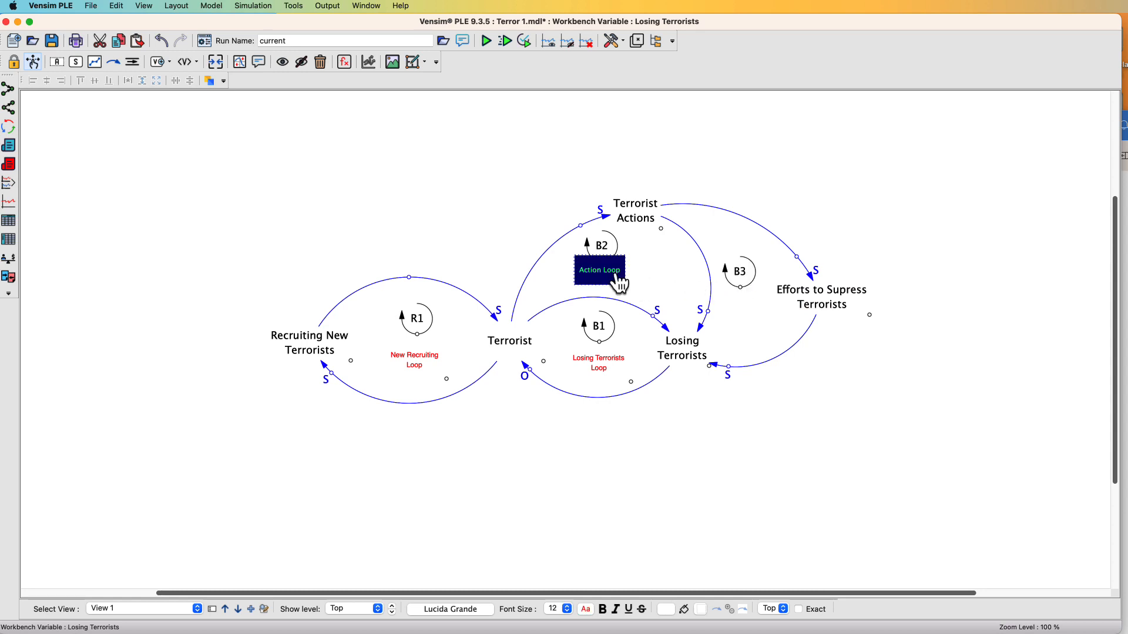
left_click_drag(617, 284, 743, 320)
double_click(743, 321)
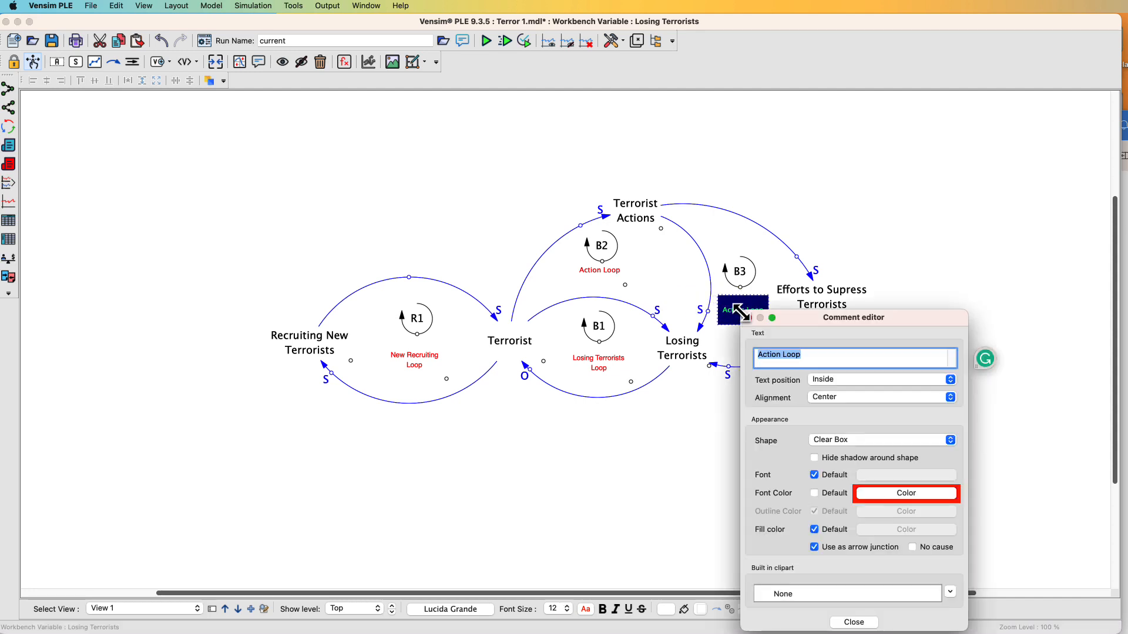
left_click(765, 354)
double_click(765, 354)
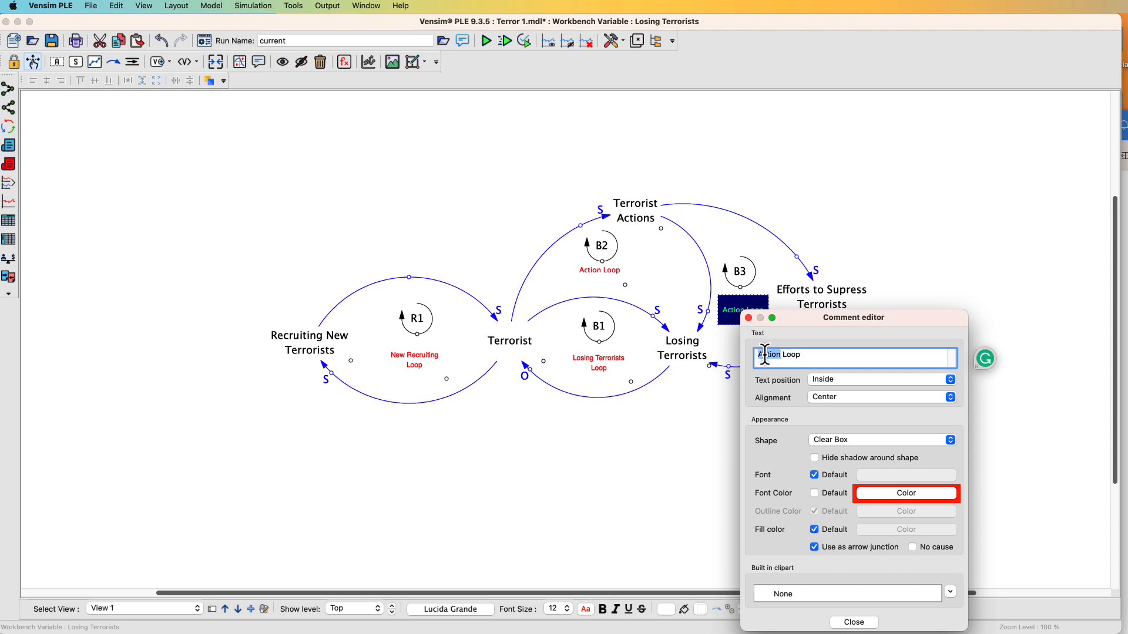
type("Suppresion")
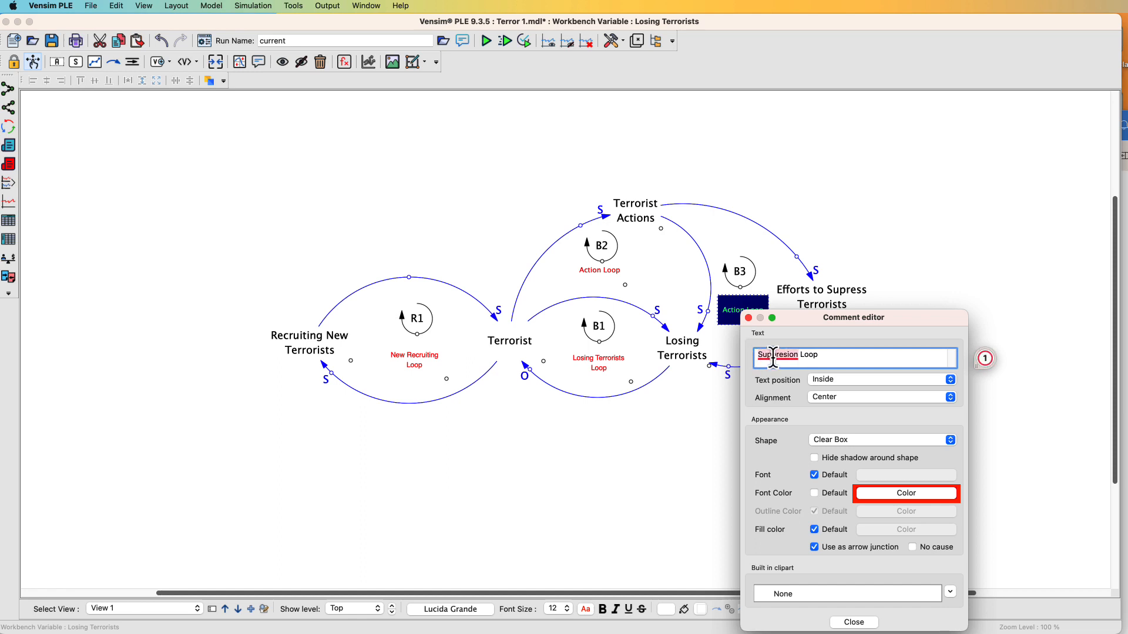
left_click(775, 372)
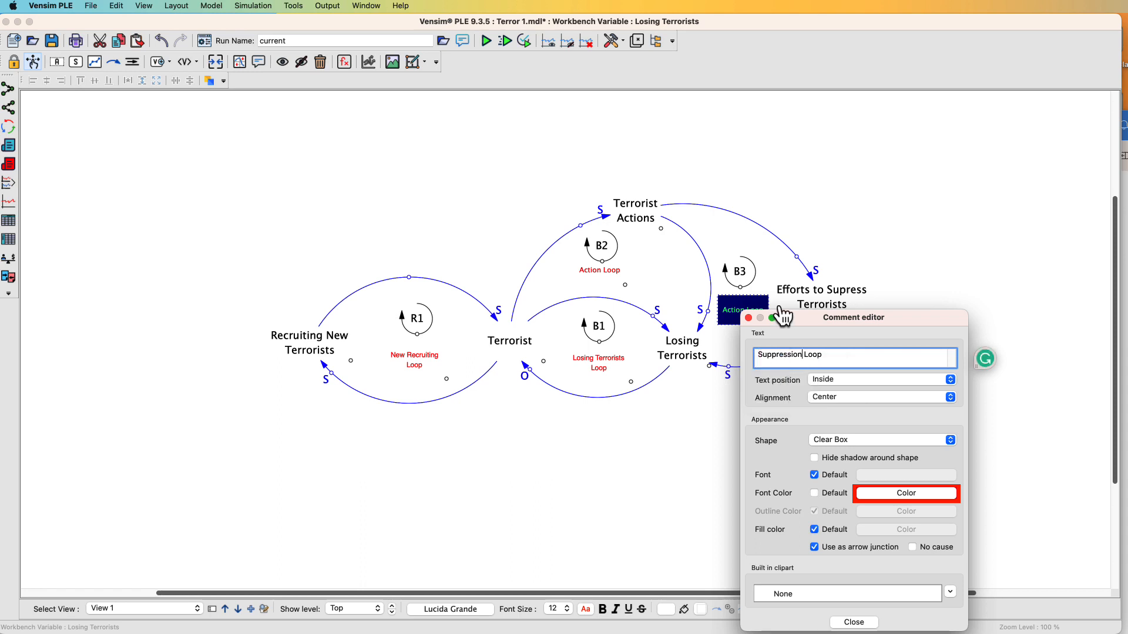
left_click(749, 318)
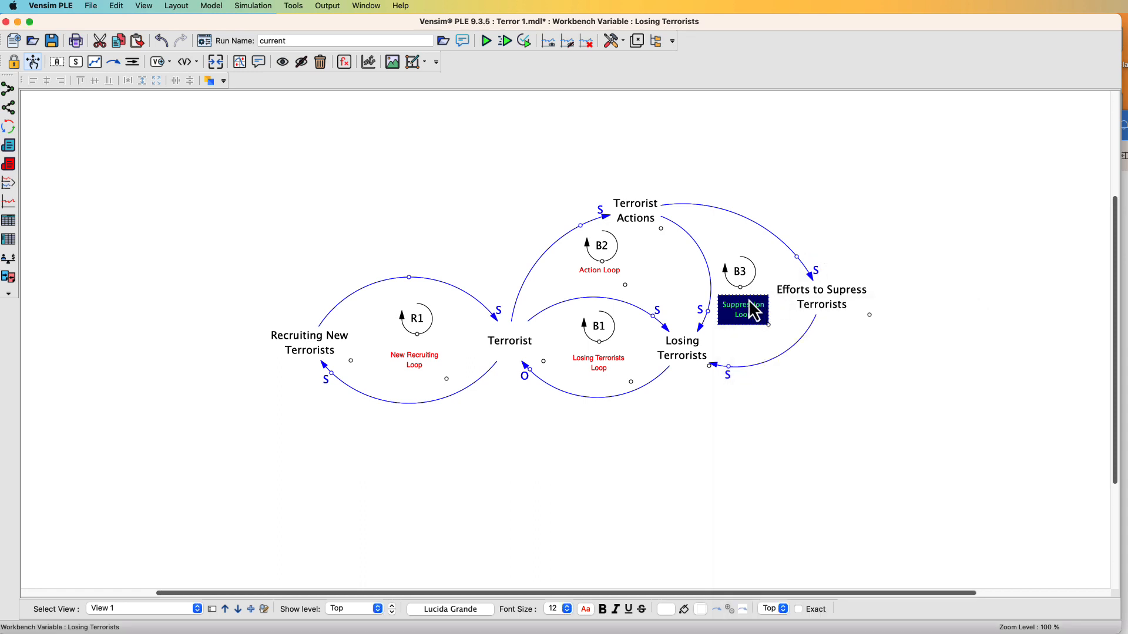
Raise the B3 marker and Suppression Loop label slightly, and save the model
left_click_drag(742, 274, 743, 259)
left_click_drag(746, 321, 747, 306)
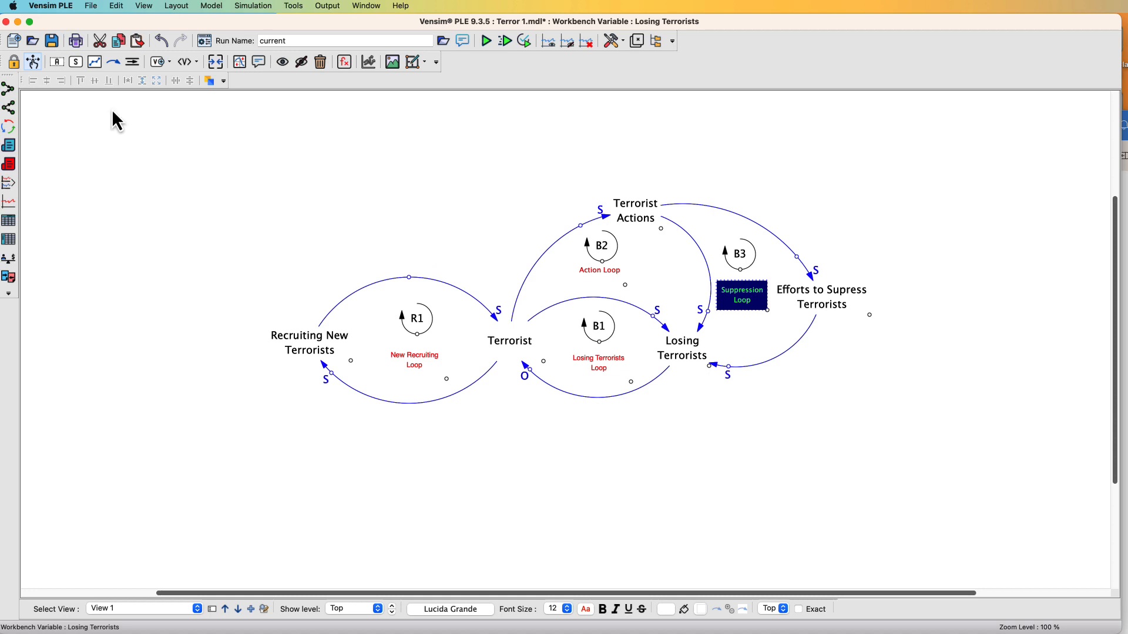
left_click(91, 5)
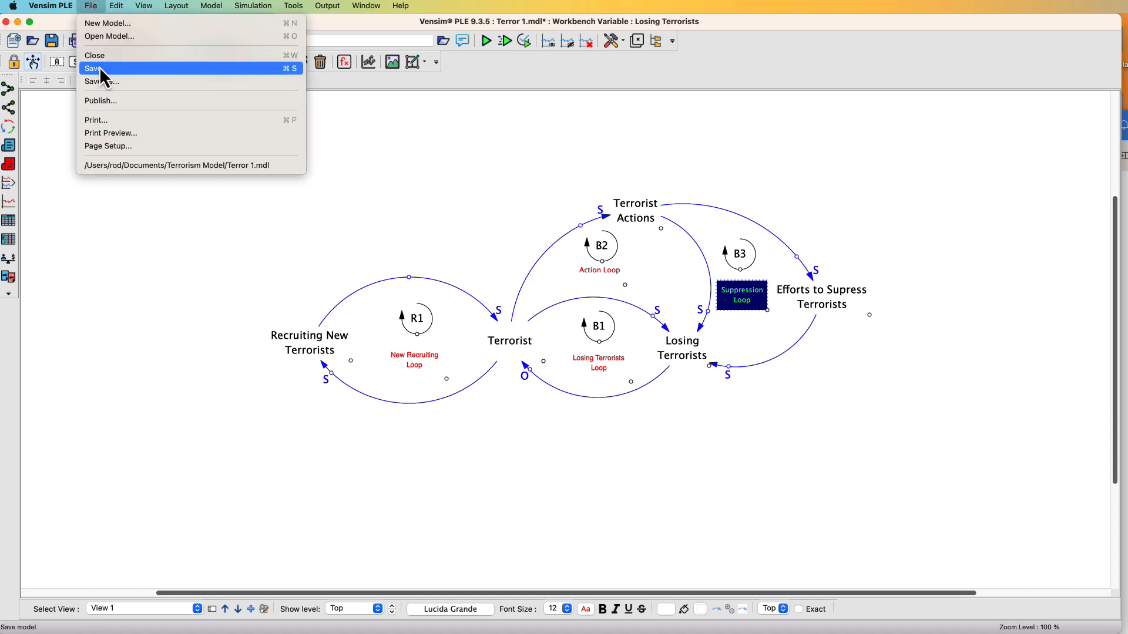
left_click(99, 69)
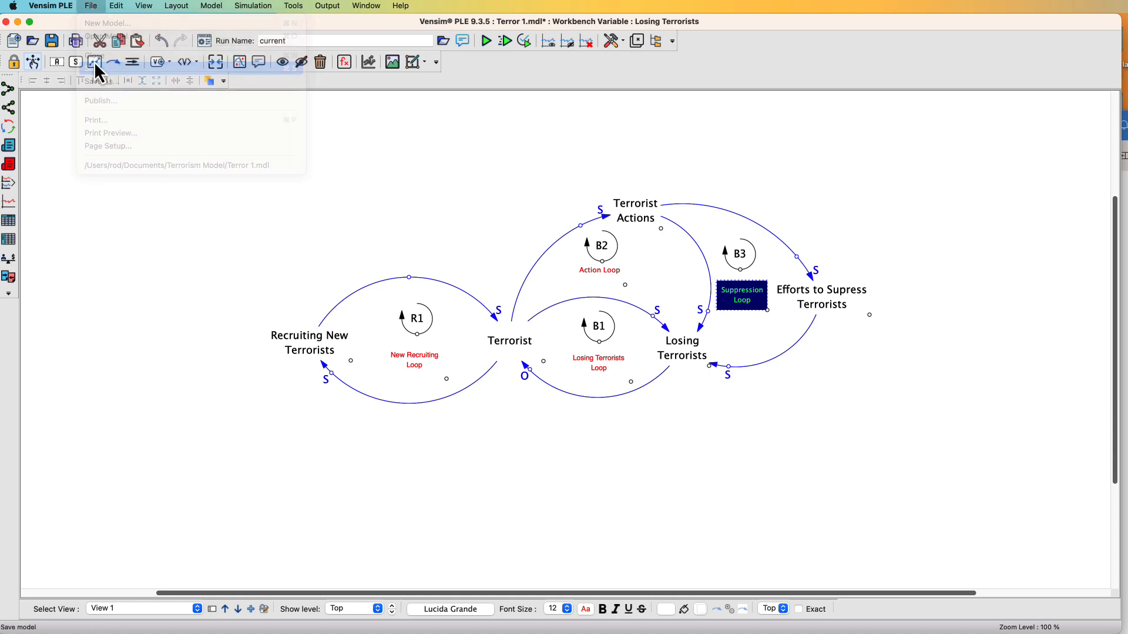
Add a variable named Terrorists Martyrs tot he Cause below Losing Terrorists
left_click(57, 61)
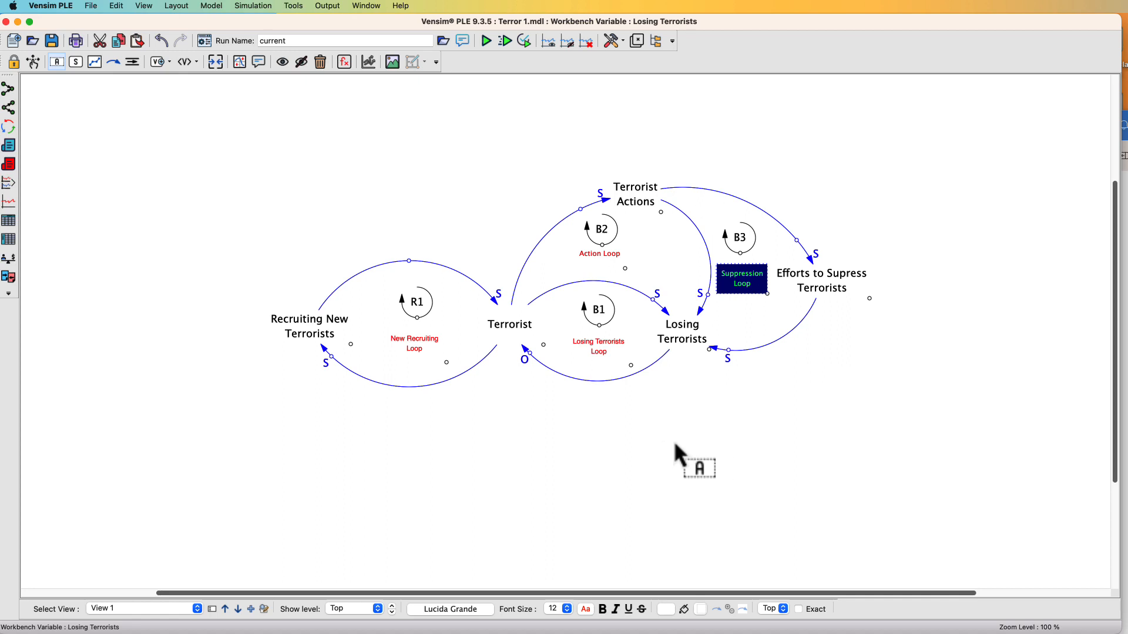
left_click(640, 437)
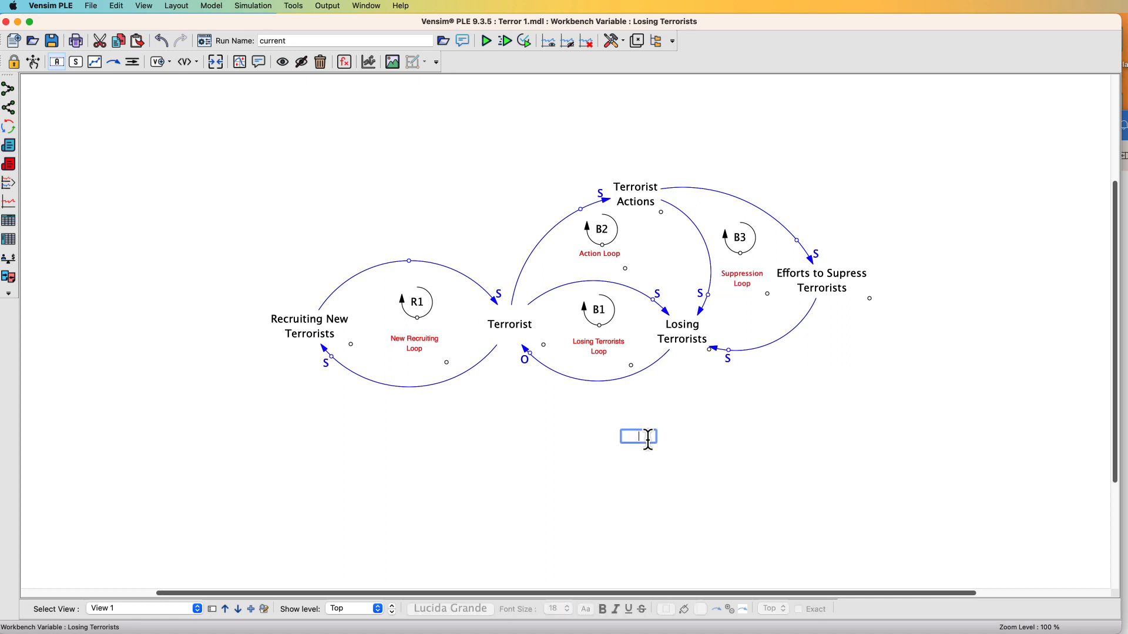
type("Terrorists Martyrs tot he")
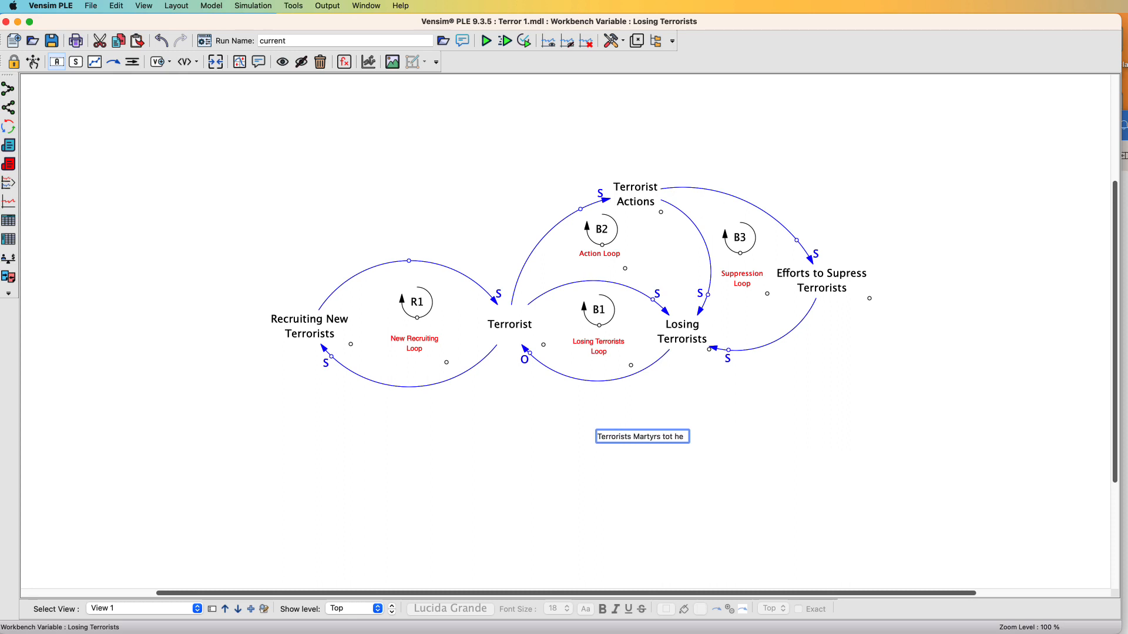
type(" Cau")
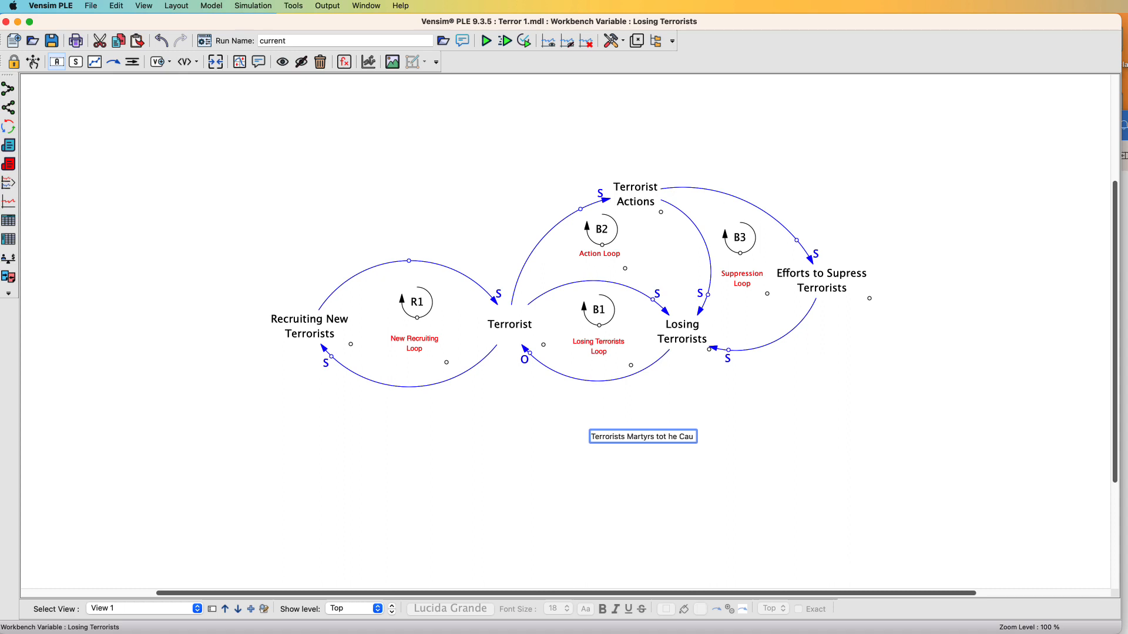
type("se")
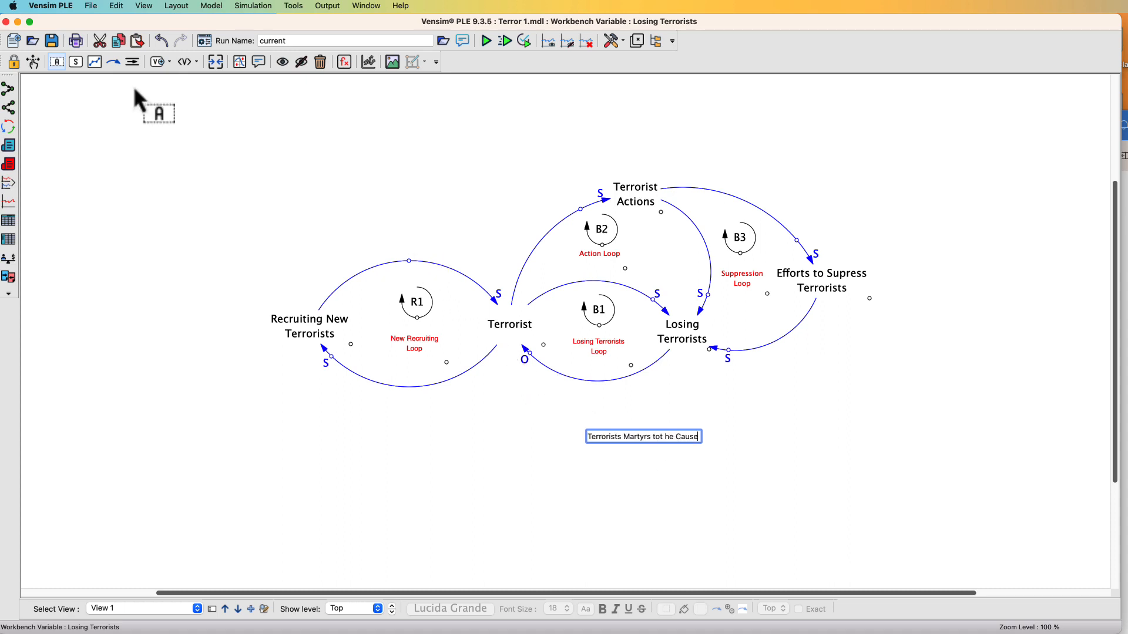
Draw a curved causal arrow from Losing Terrorists down to Terrorists Martyrs tot he Cause, nudging that variable slightly
left_click(113, 62)
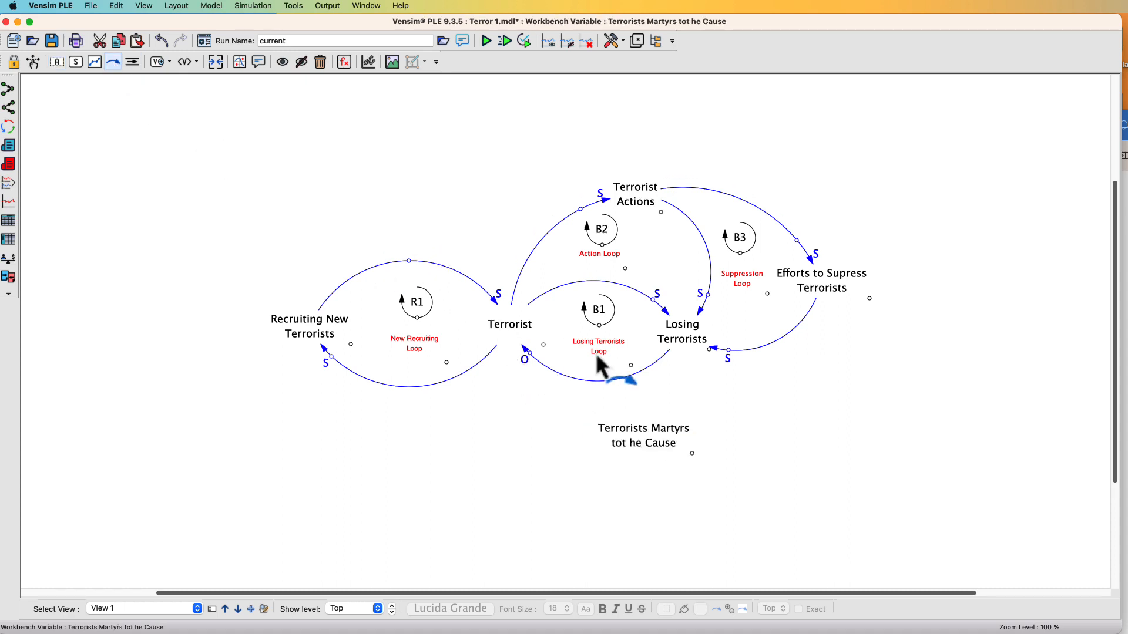
left_click(682, 345)
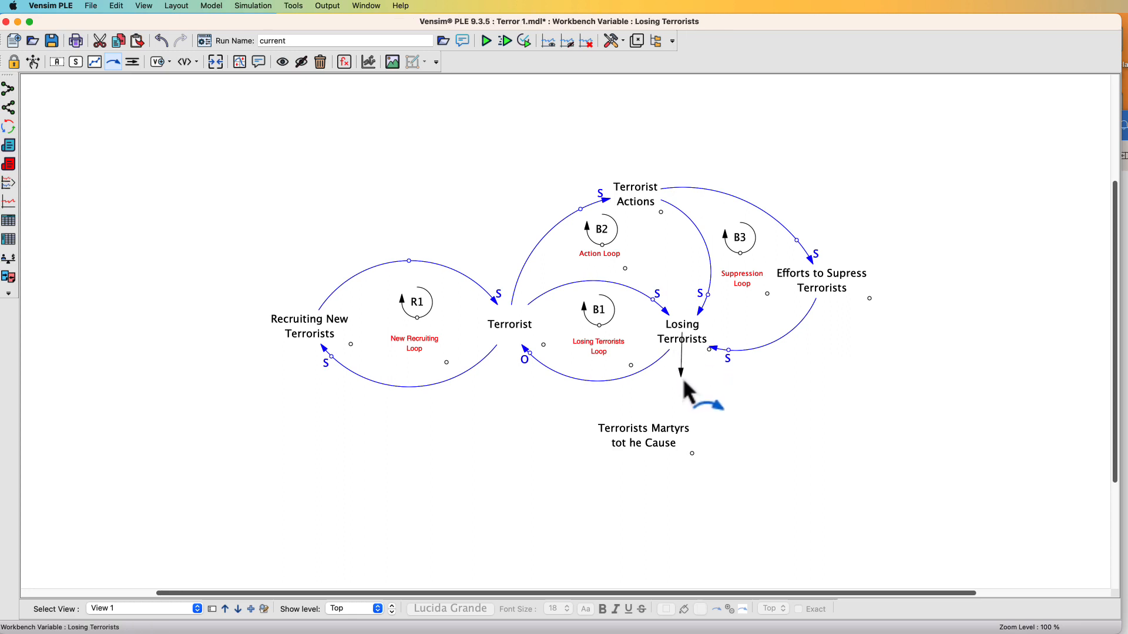
left_click(682, 380)
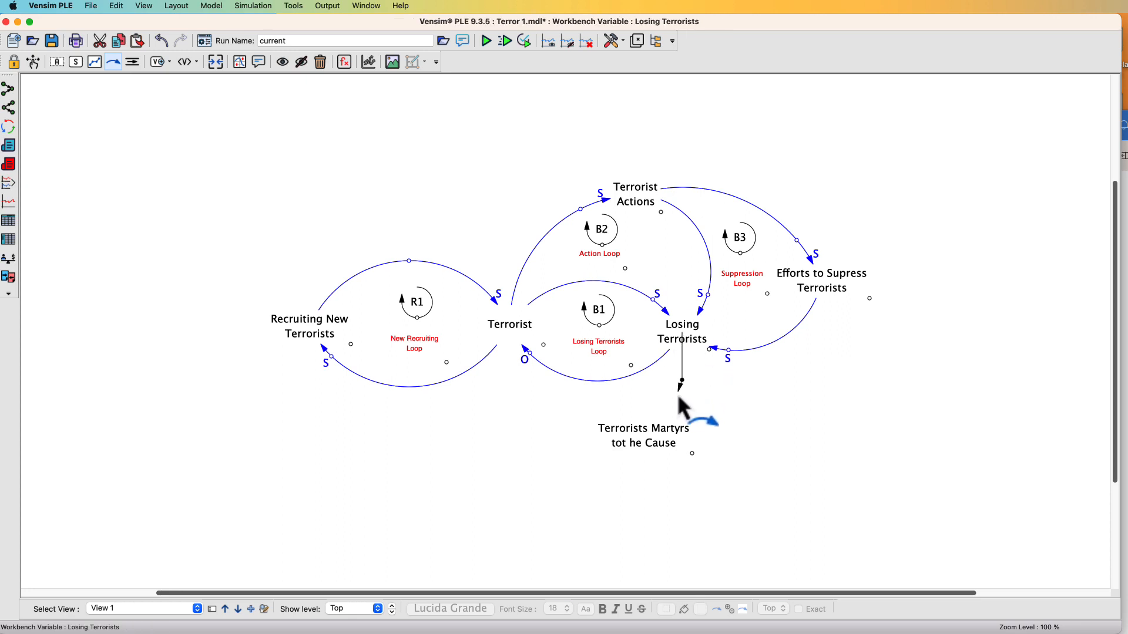
left_click(650, 428)
left_click(637, 435)
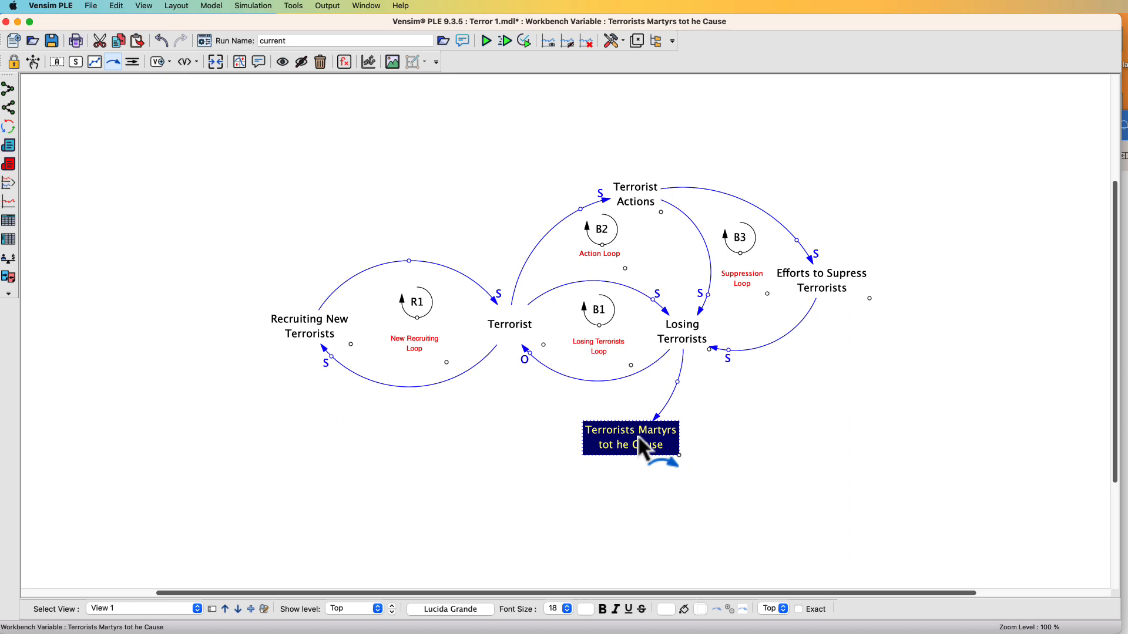
left_click(679, 388)
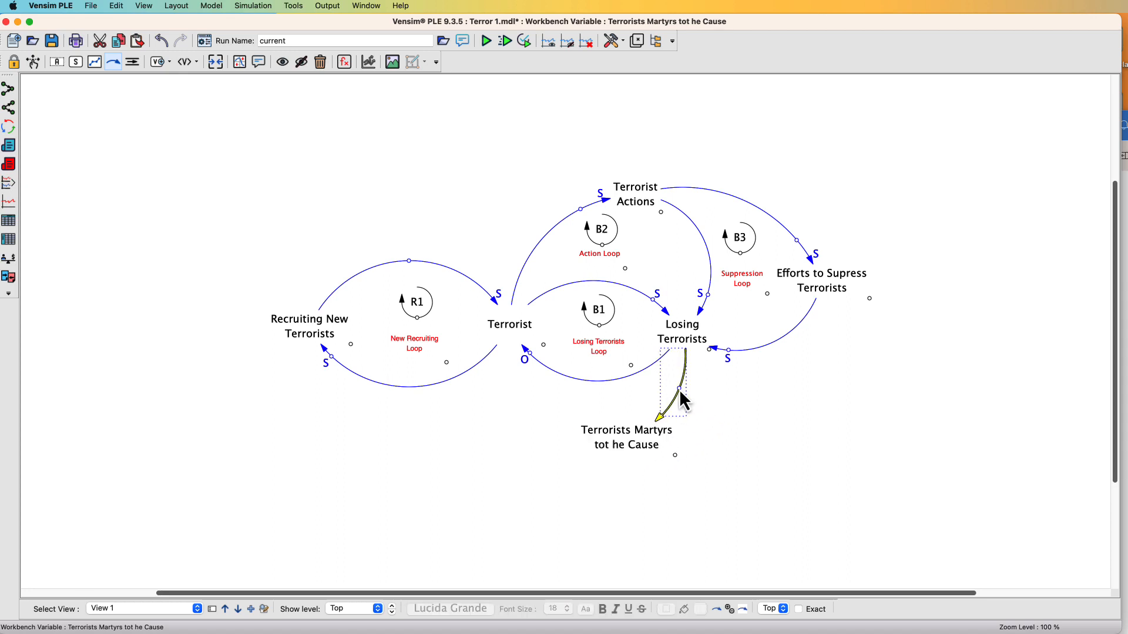
left_click_drag(644, 442, 637, 449)
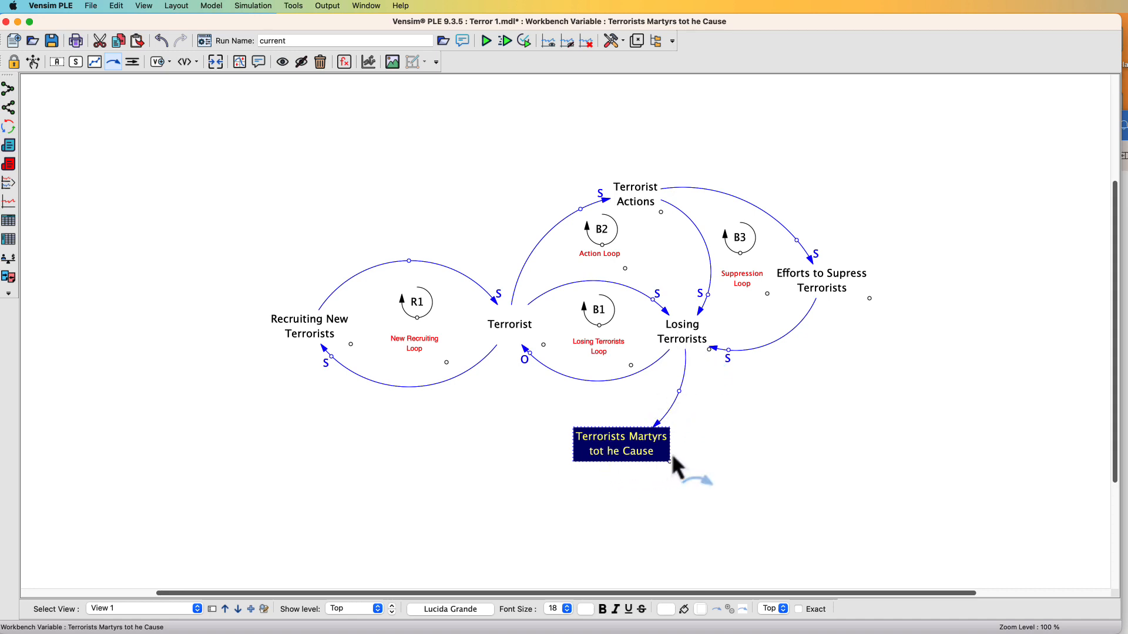
Set the new arrow's polarity marking to S, positioned with the arrow head on the inside of the curve
right_click(681, 393)
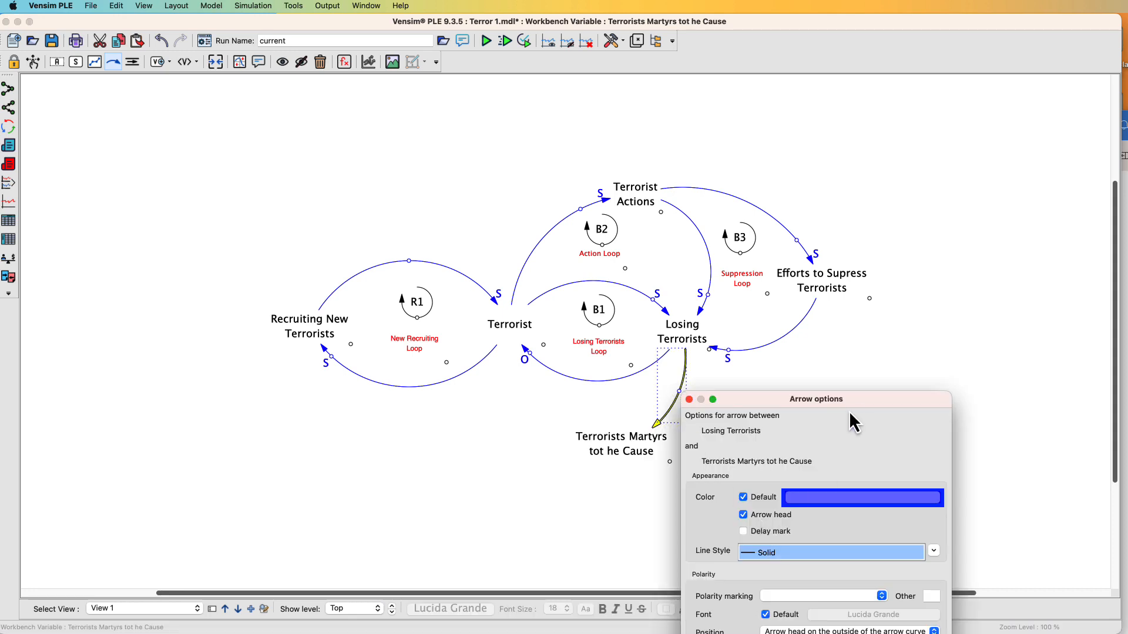
left_click_drag(854, 399, 928, 225)
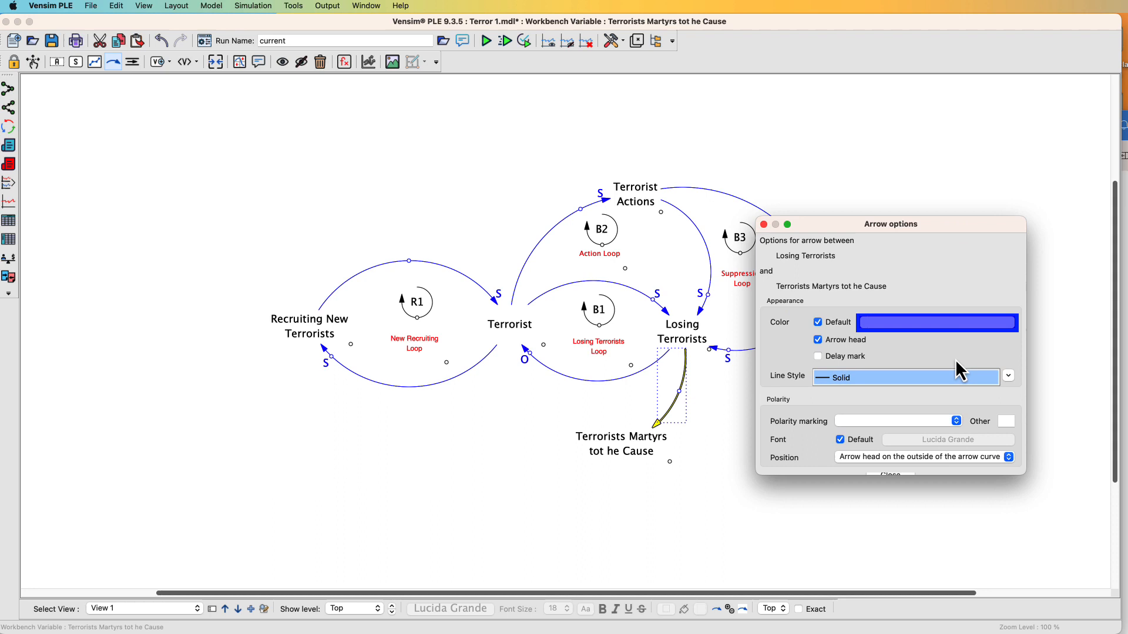
left_click(957, 421)
left_click(911, 460)
left_click(896, 457)
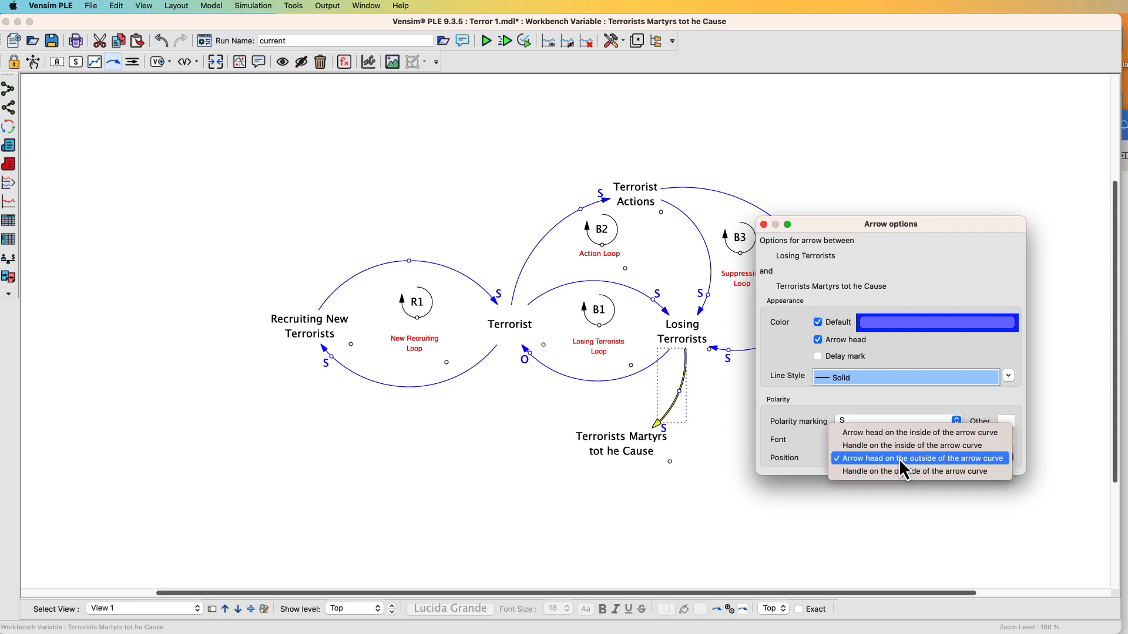
left_click(903, 435)
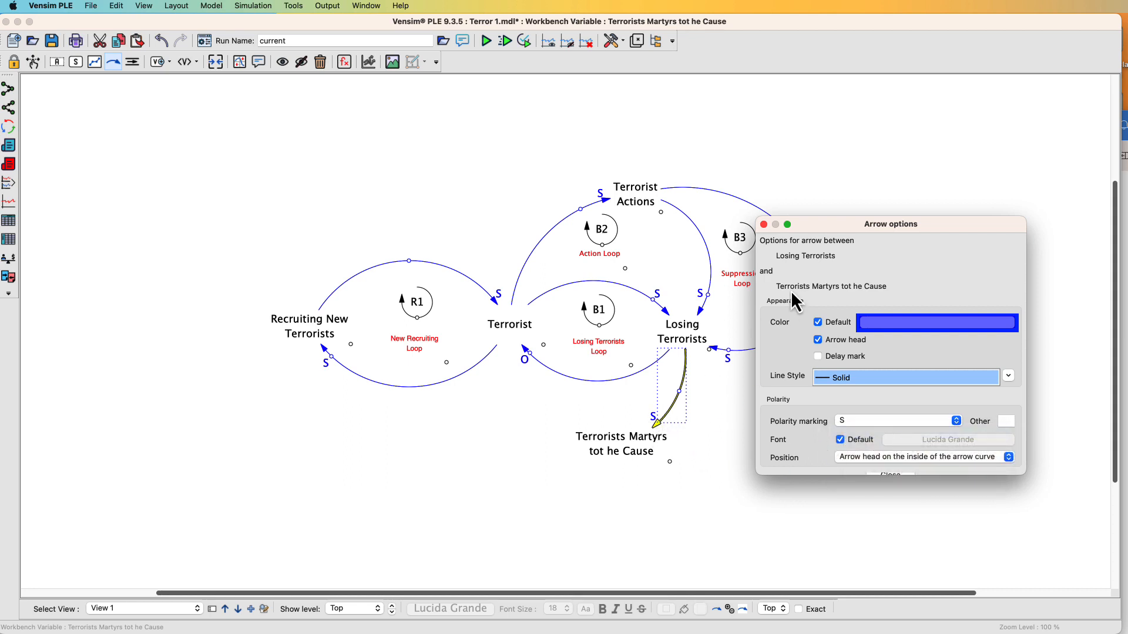
left_click(763, 225)
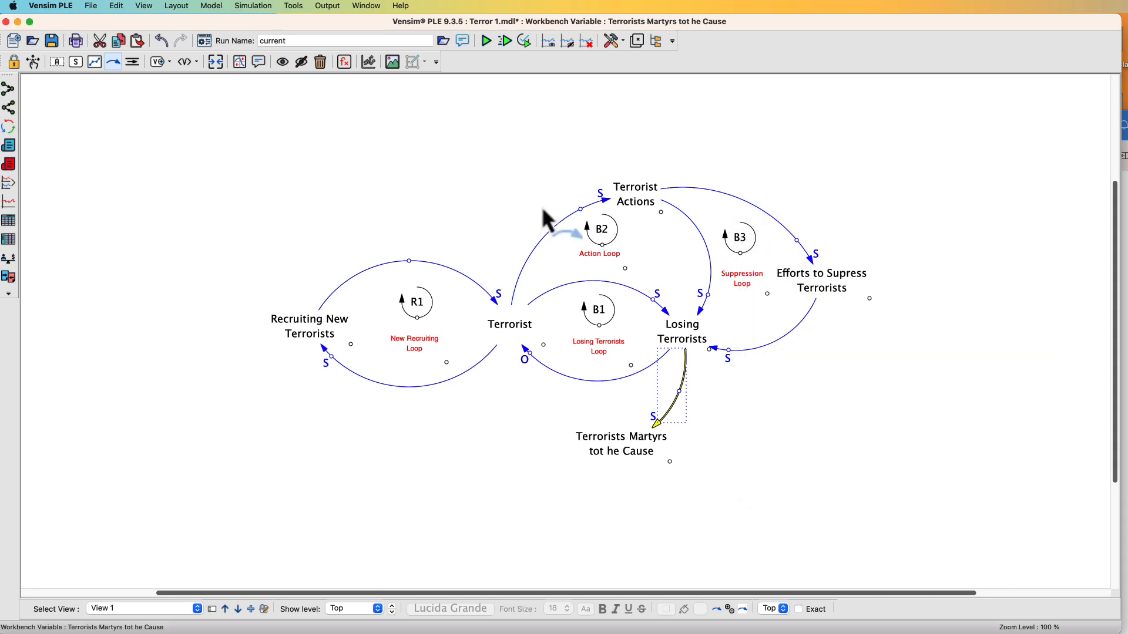
Add a variable named Terrorist Zeal to the lower left of Terrorists Martyrs
left_click(58, 62)
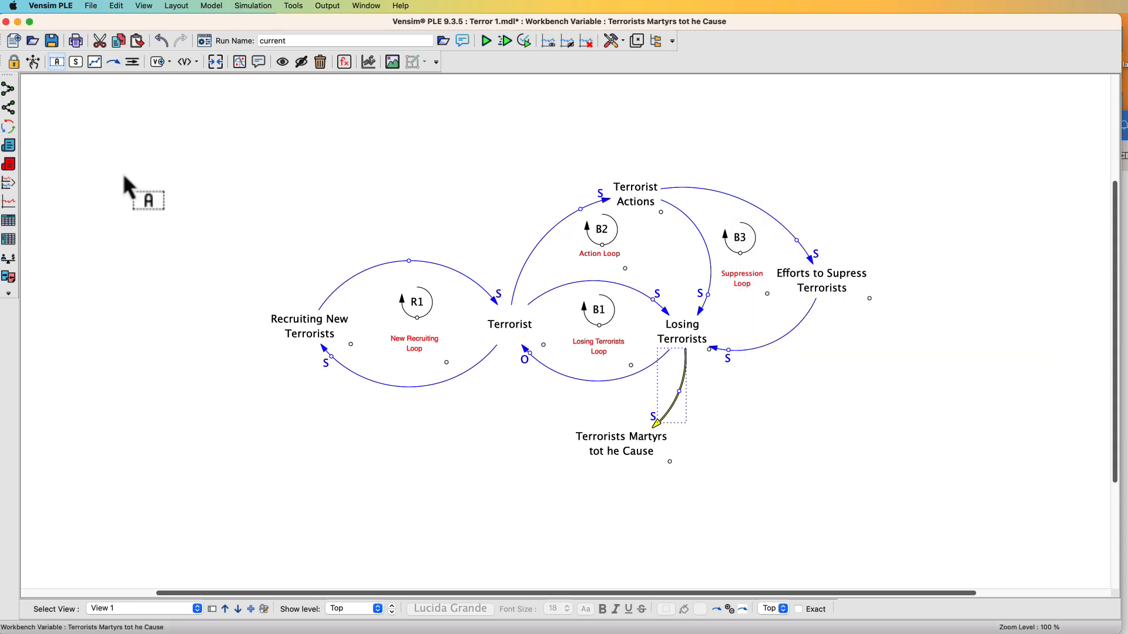
left_click(451, 467)
left_click(451, 466)
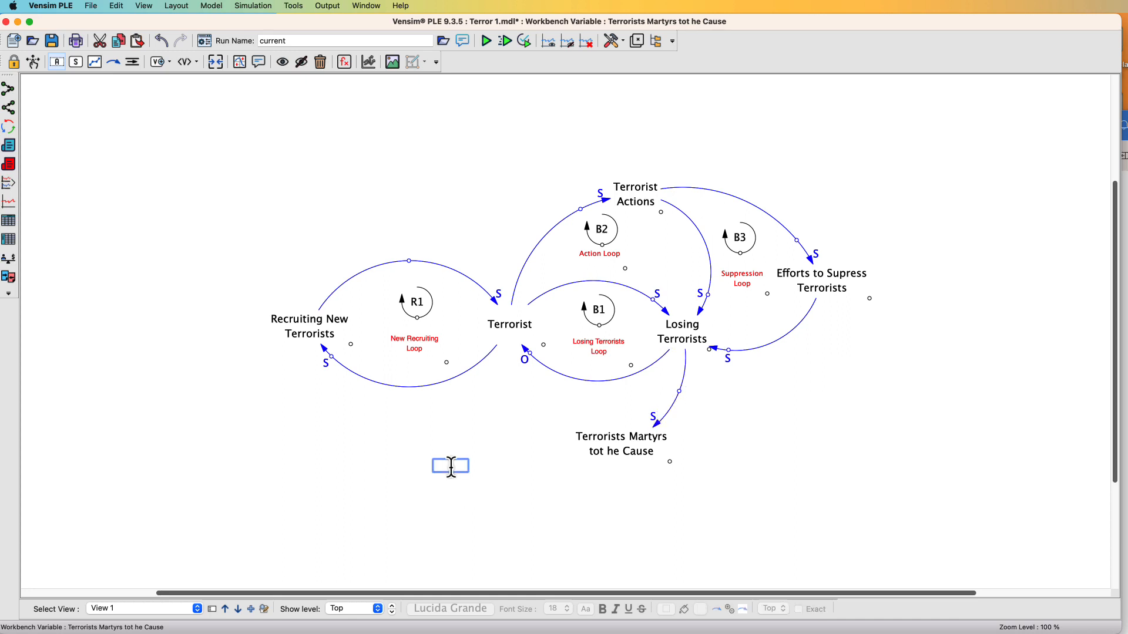
type("Terrorist Zeal")
left_click(30, 66)
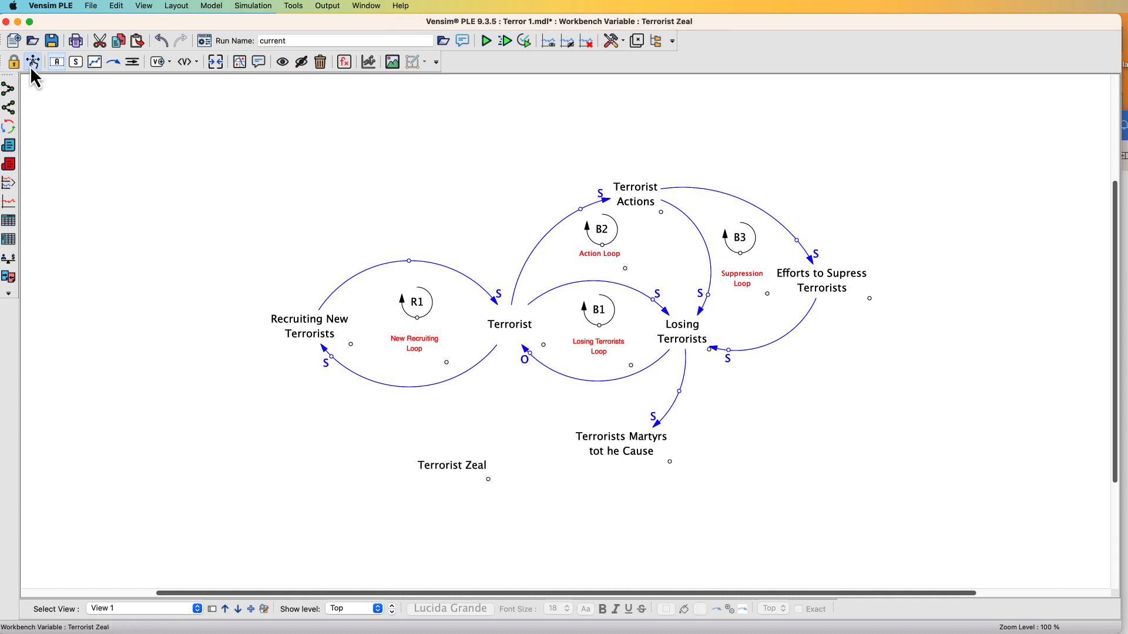
Draw an arrow from Terrorists Martyrs to Terrorist Zeal, then move Terrorist Zeal and wrap it onto two lines
left_click(115, 65)
left_click(598, 449)
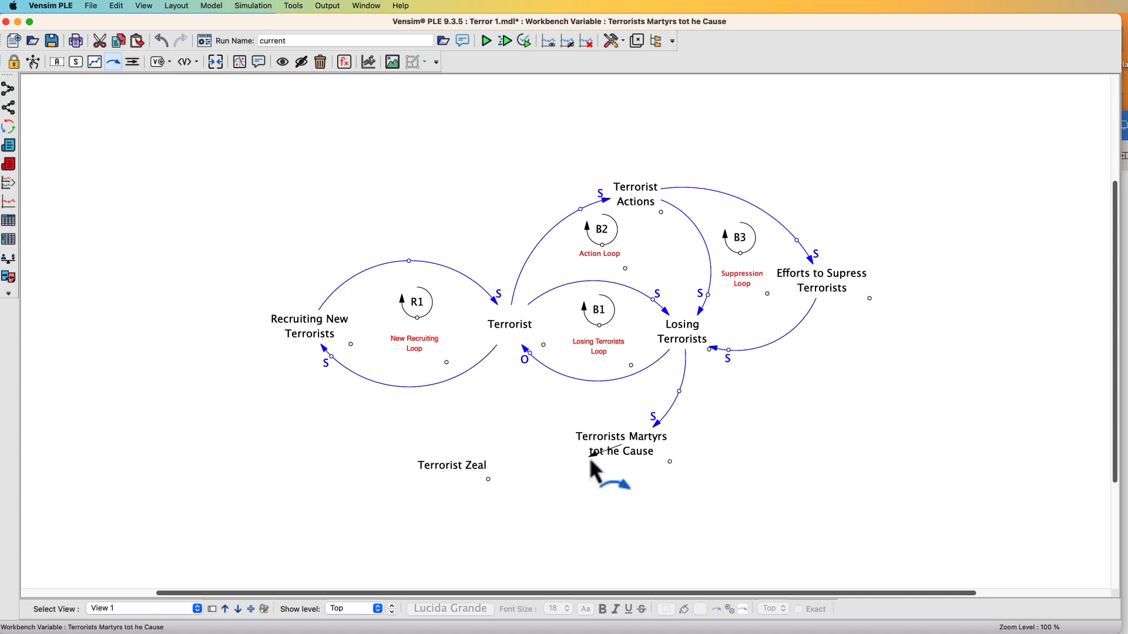
left_click(565, 487)
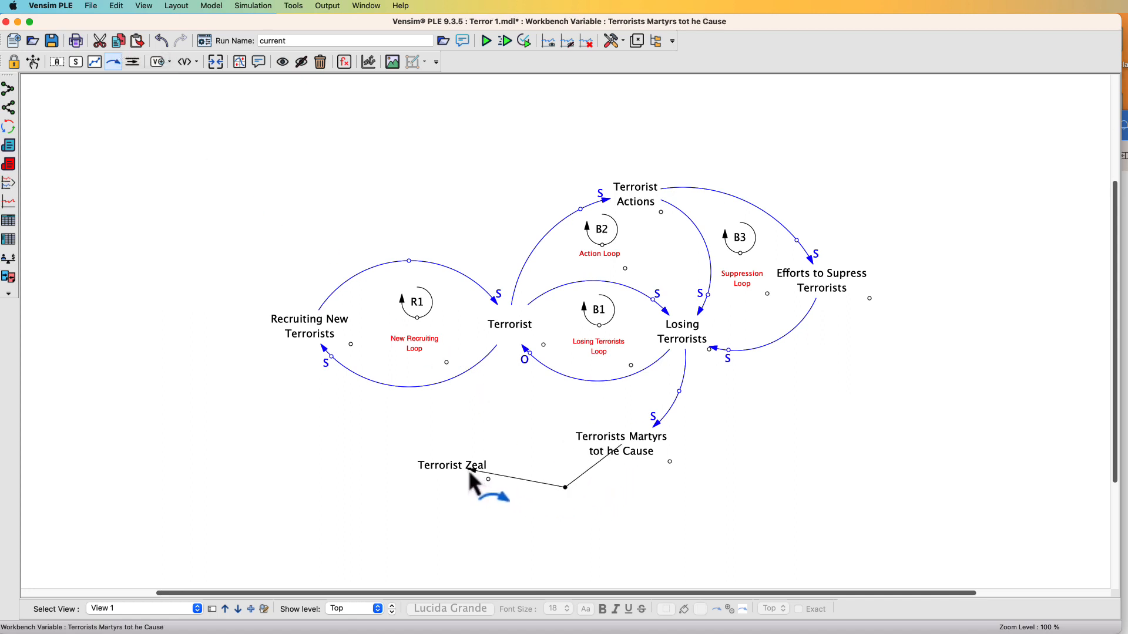
left_click(468, 470)
left_click_drag(450, 467, 438, 472)
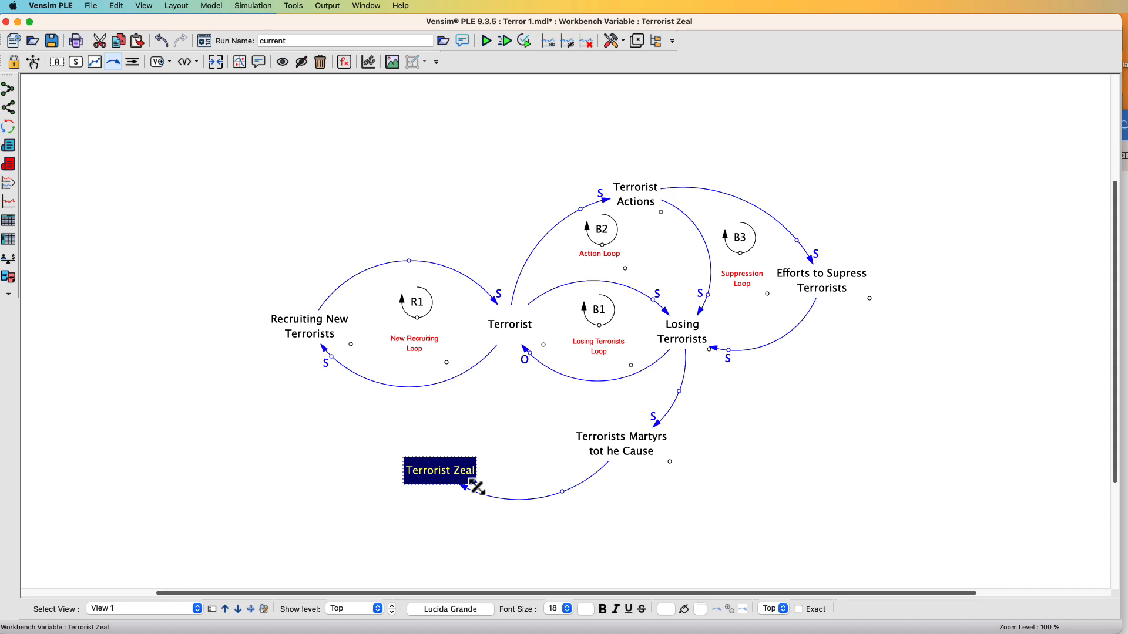
left_click_drag(476, 487, 459, 496)
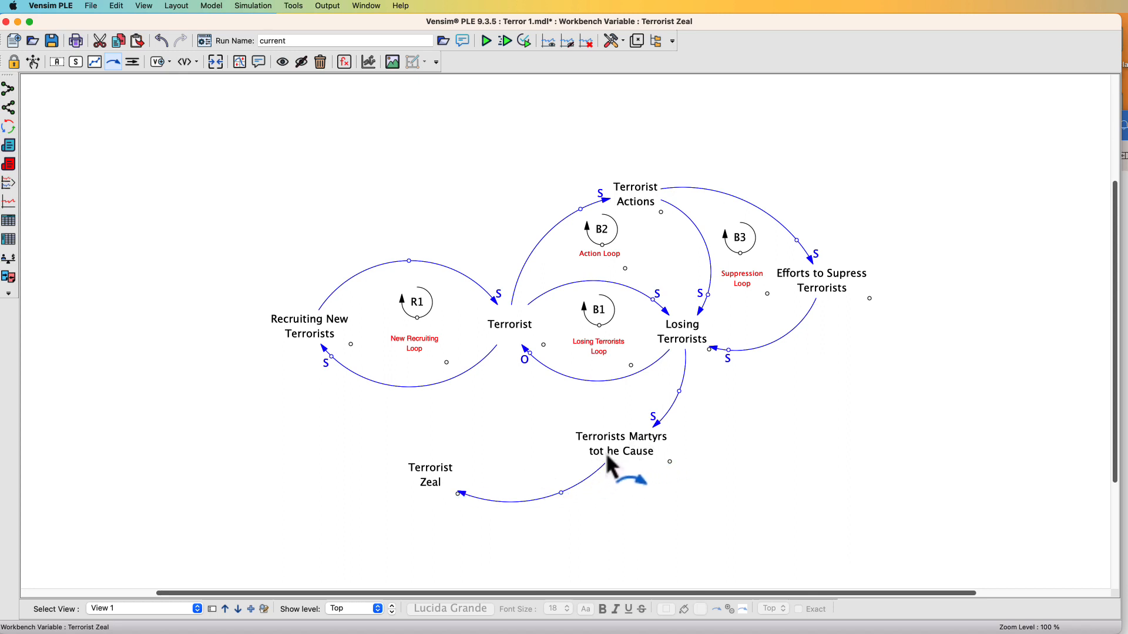
Correct the variable name to Terrorists Martyrs to the Cause
left_click(54, 64)
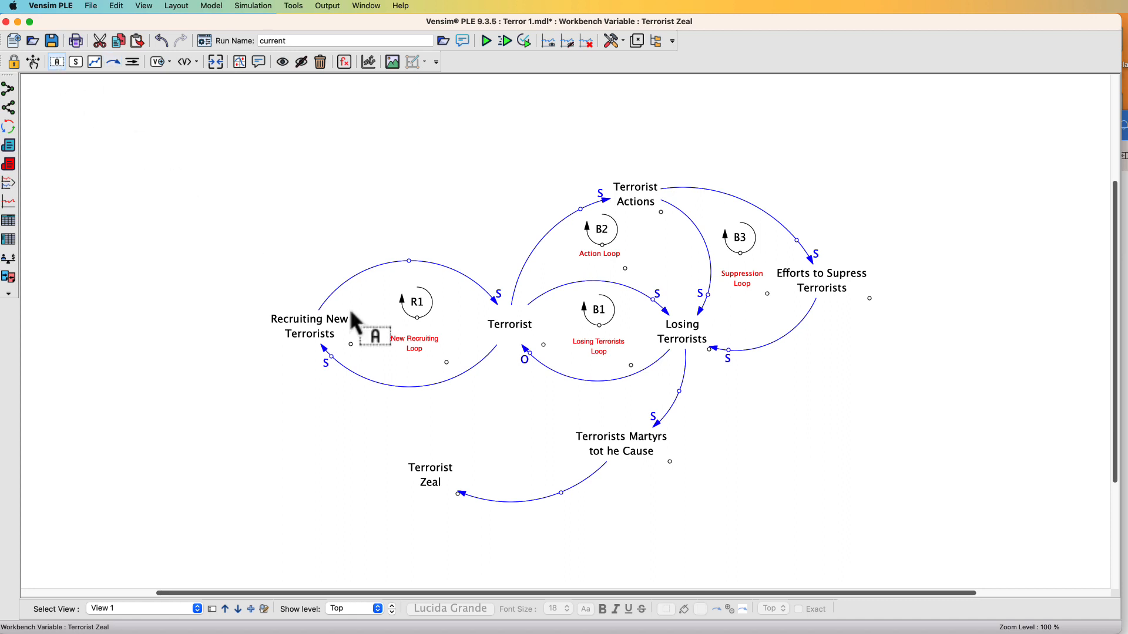
left_click(600, 439)
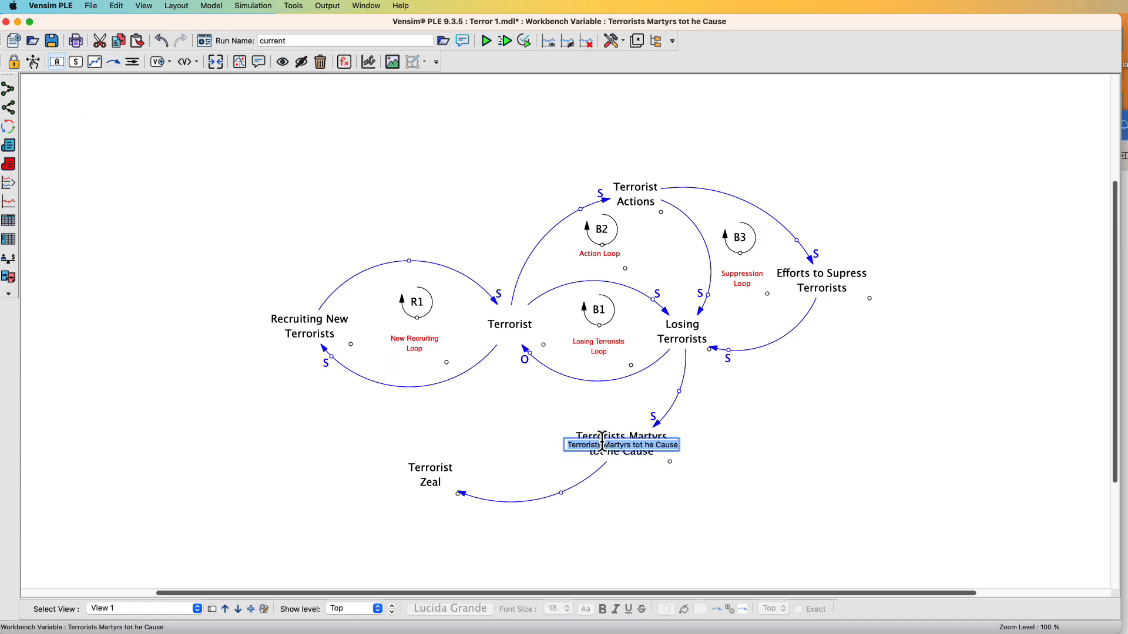
left_click(640, 446)
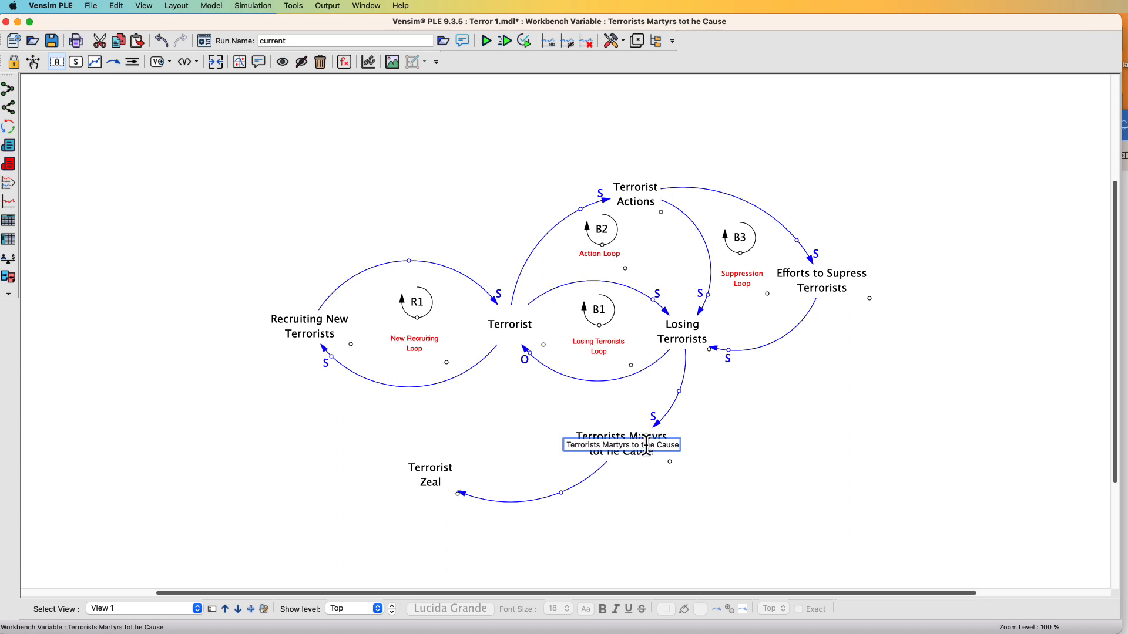
key("BackSpace")
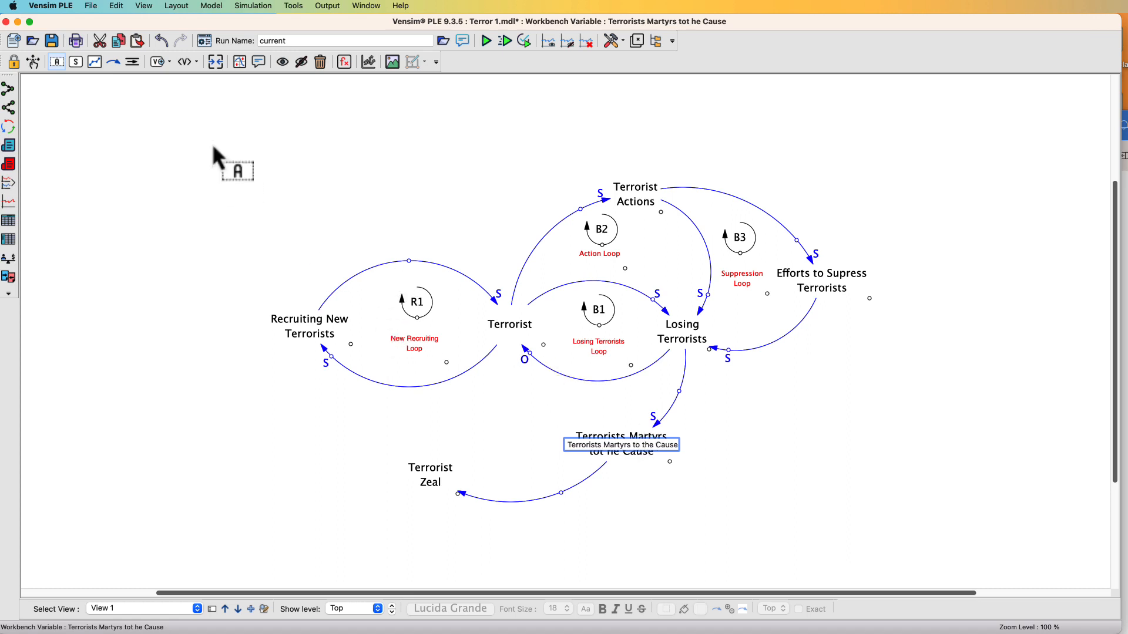
left_click(55, 63)
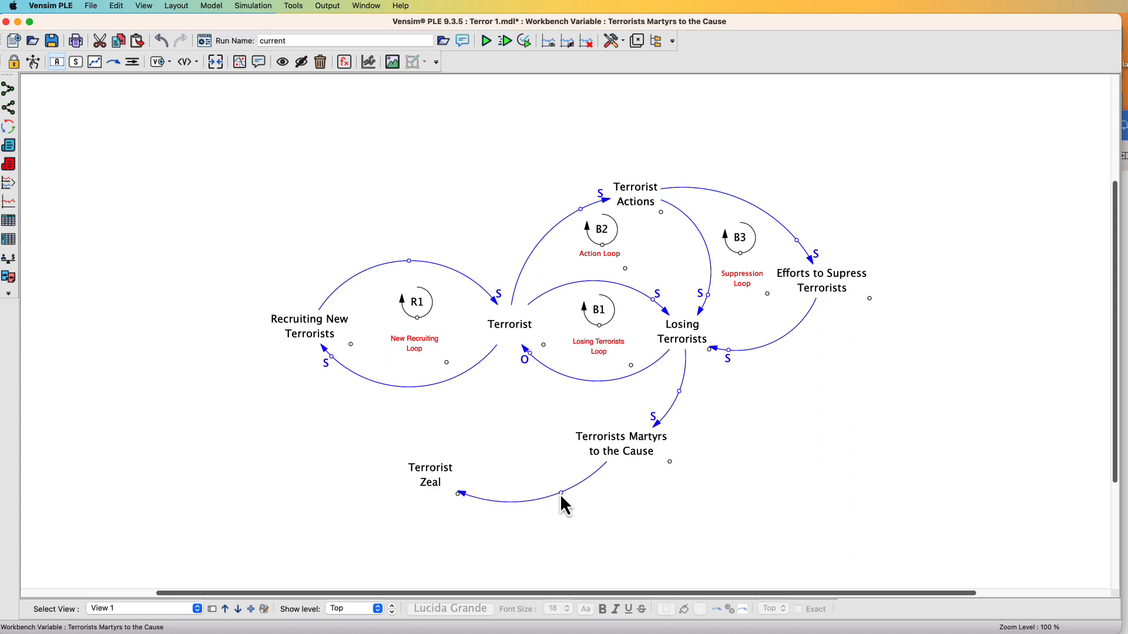
Bend the arrow into Terrorist Zeal and set its polarity to S with a delay mark
left_click(541, 495)
left_click_drag(541, 495, 524, 499)
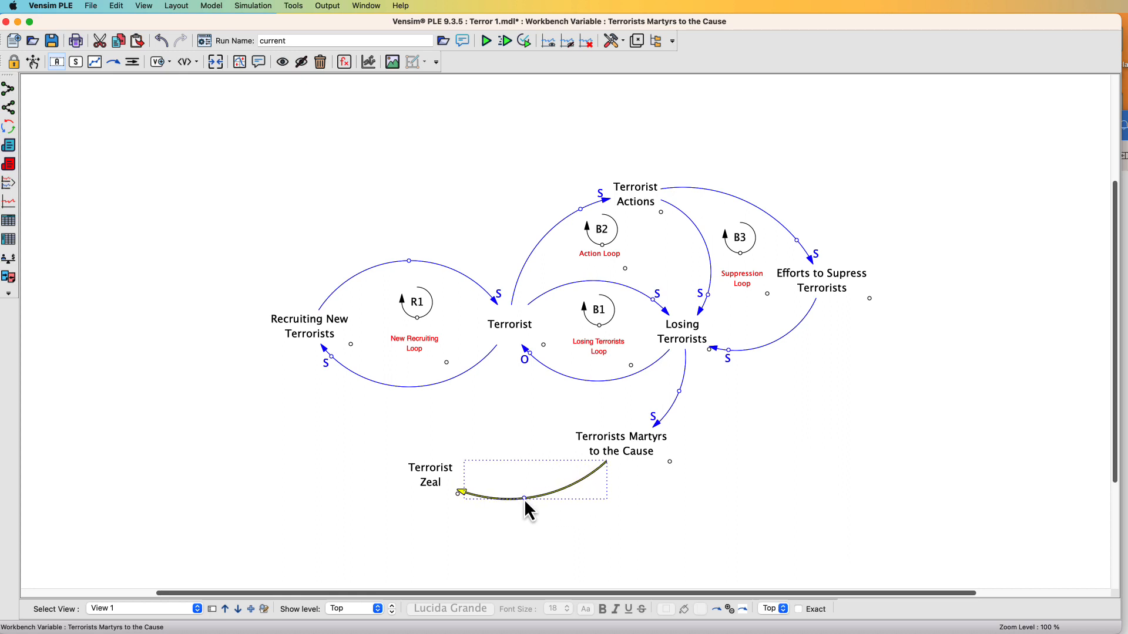
right_click(523, 498)
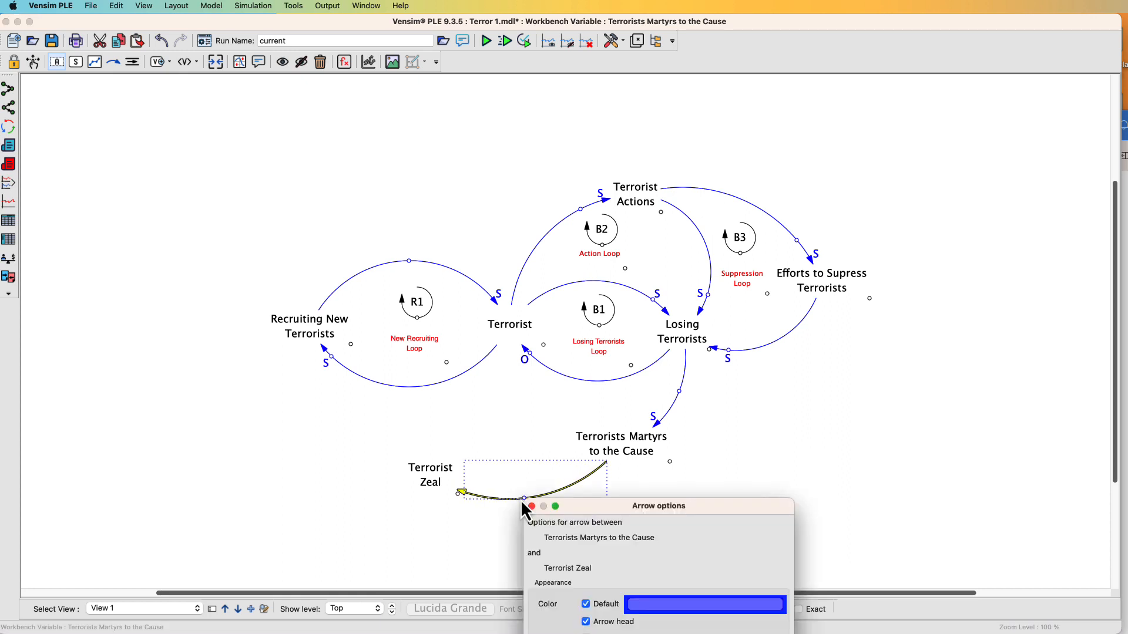
left_click_drag(698, 507, 833, 253)
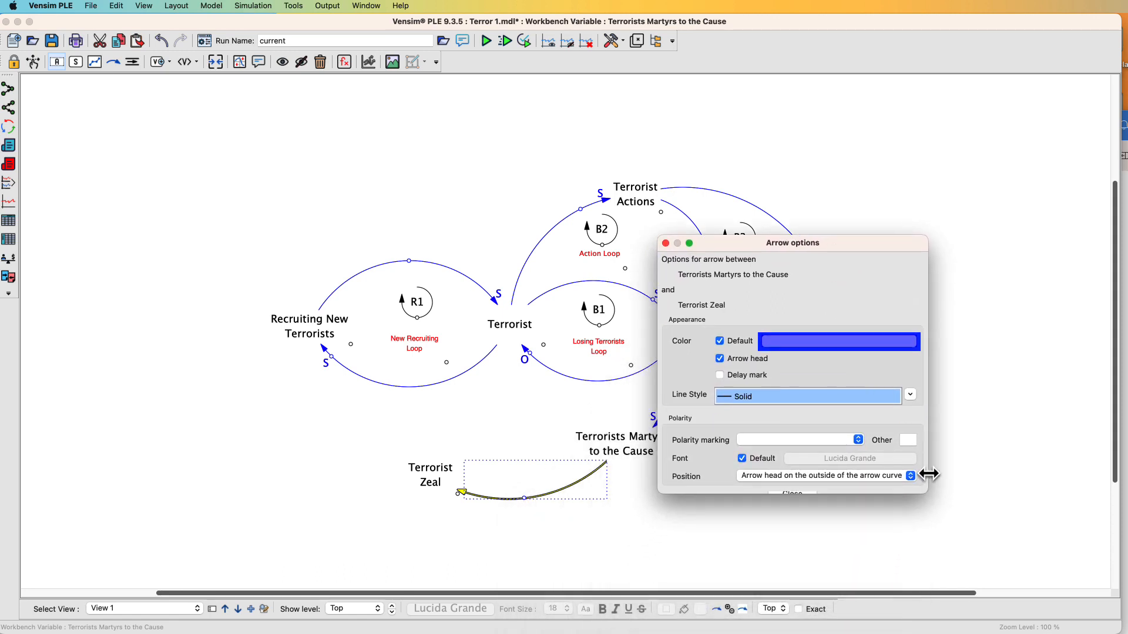
left_click_drag(923, 491, 957, 547)
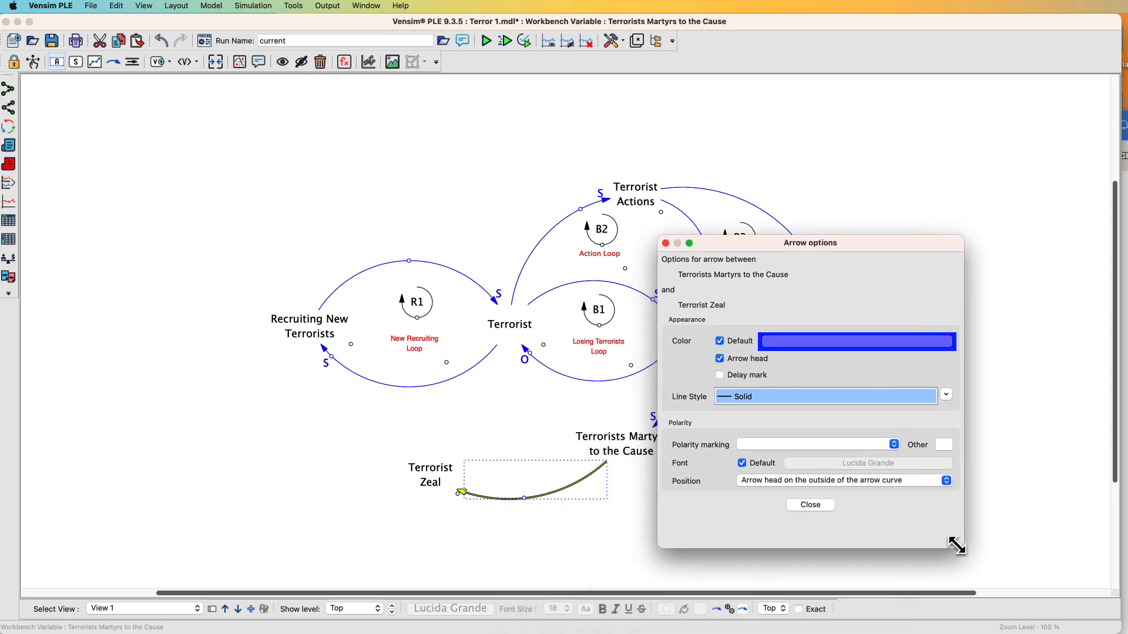
left_click(865, 445)
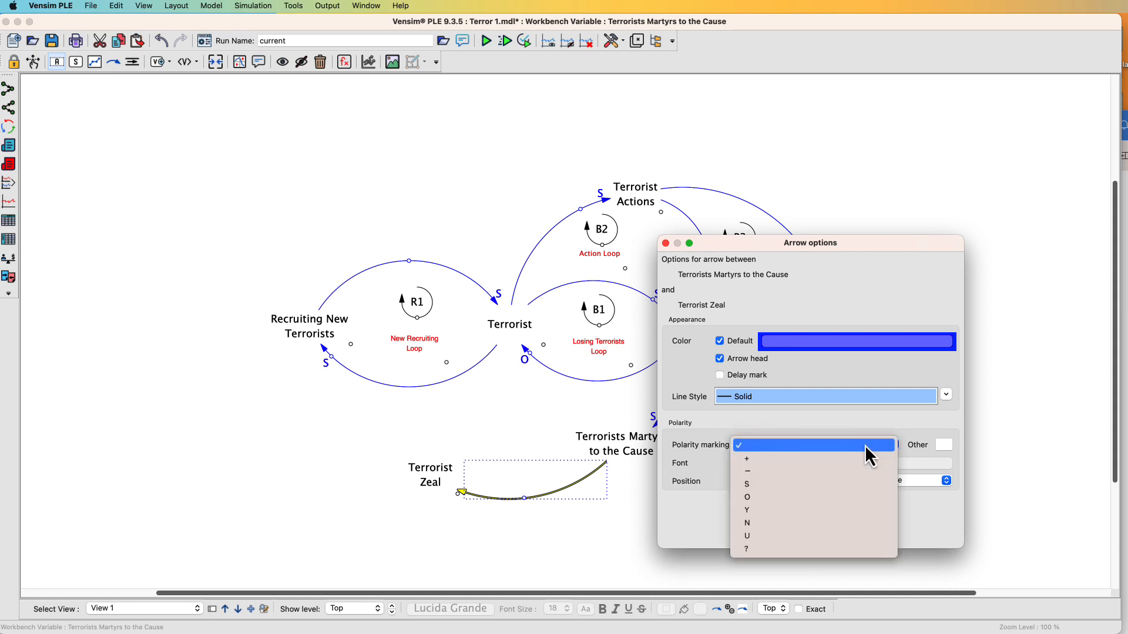
left_click(841, 483)
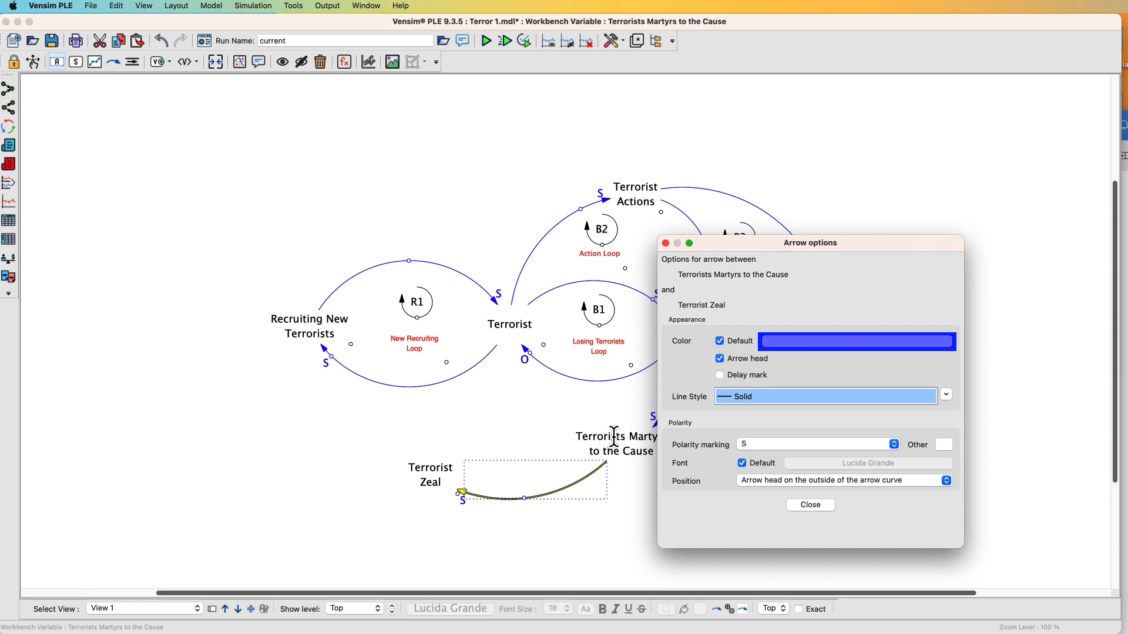
left_click(719, 375)
left_click(666, 243)
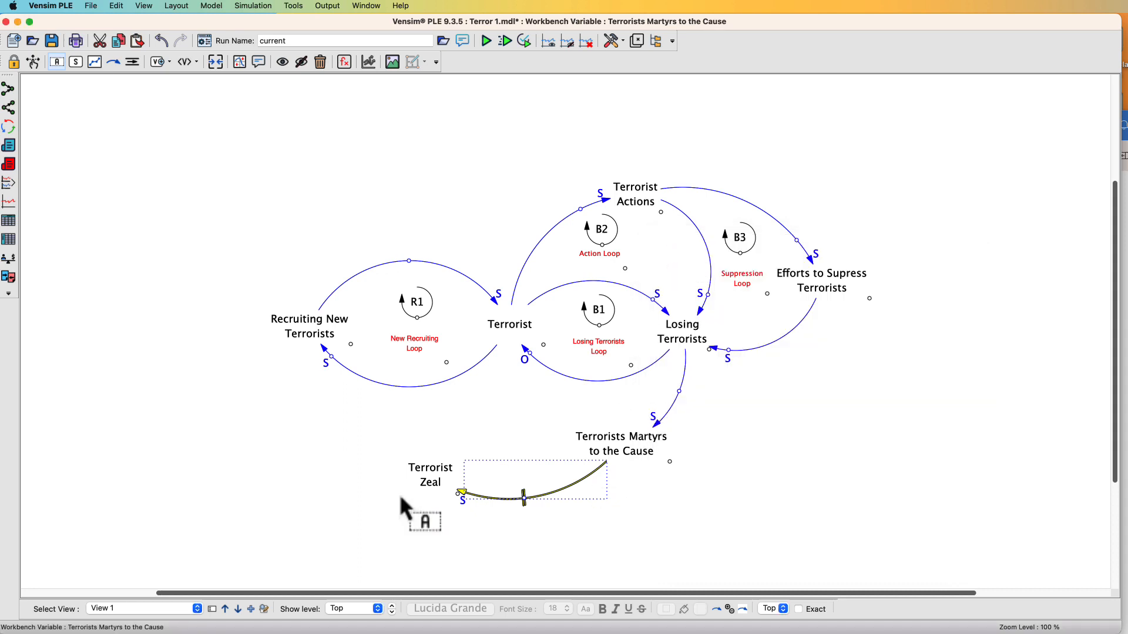
Draw a curved arrow from Terrorist Zeal up to Recruiting New Terrorists and shift Terrorist Zeal left
left_click(375, 505)
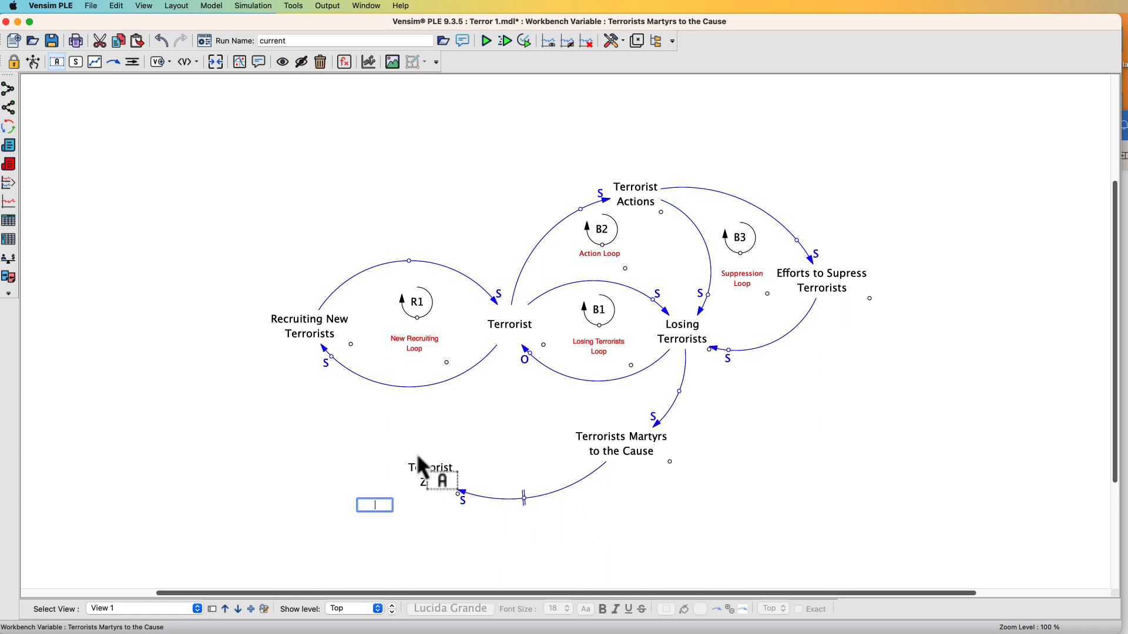
left_click(114, 62)
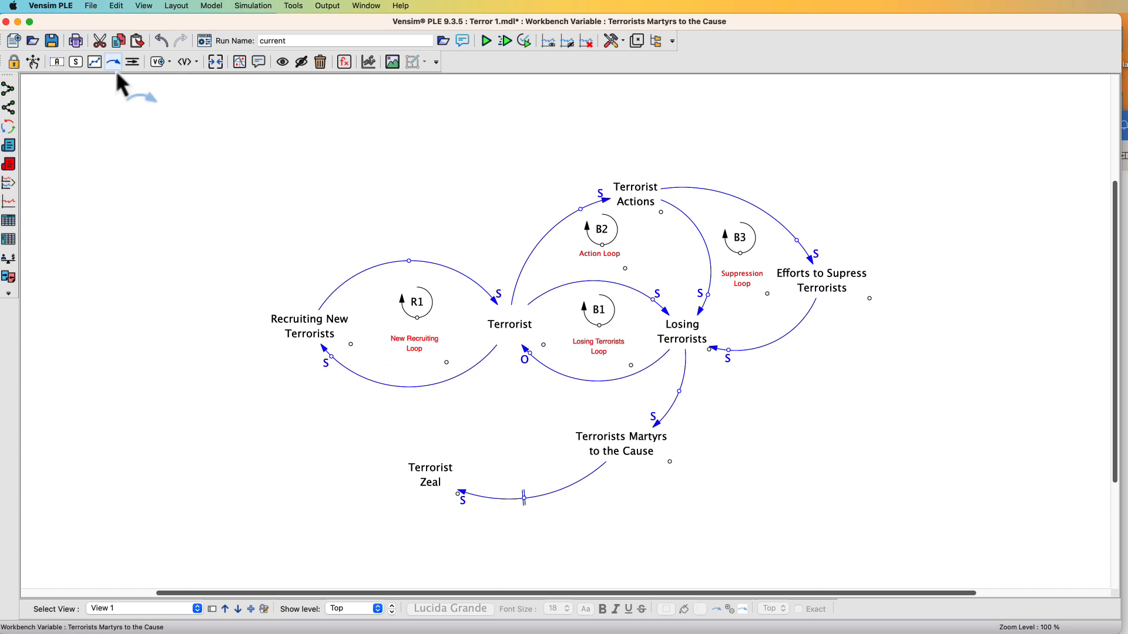
left_click(416, 470)
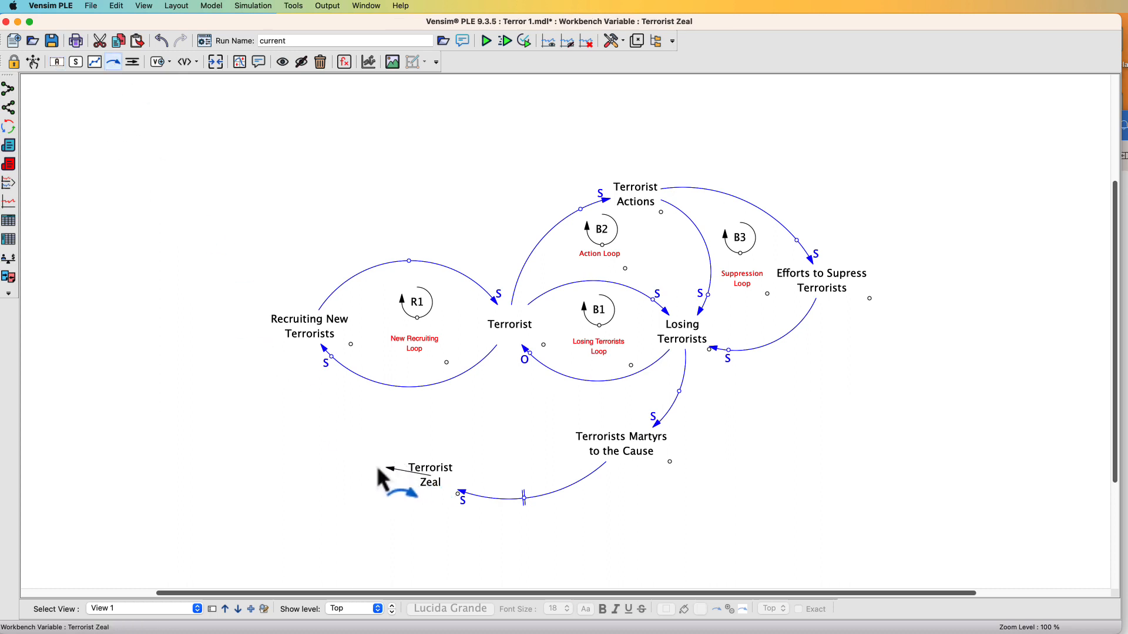
left_click(328, 449)
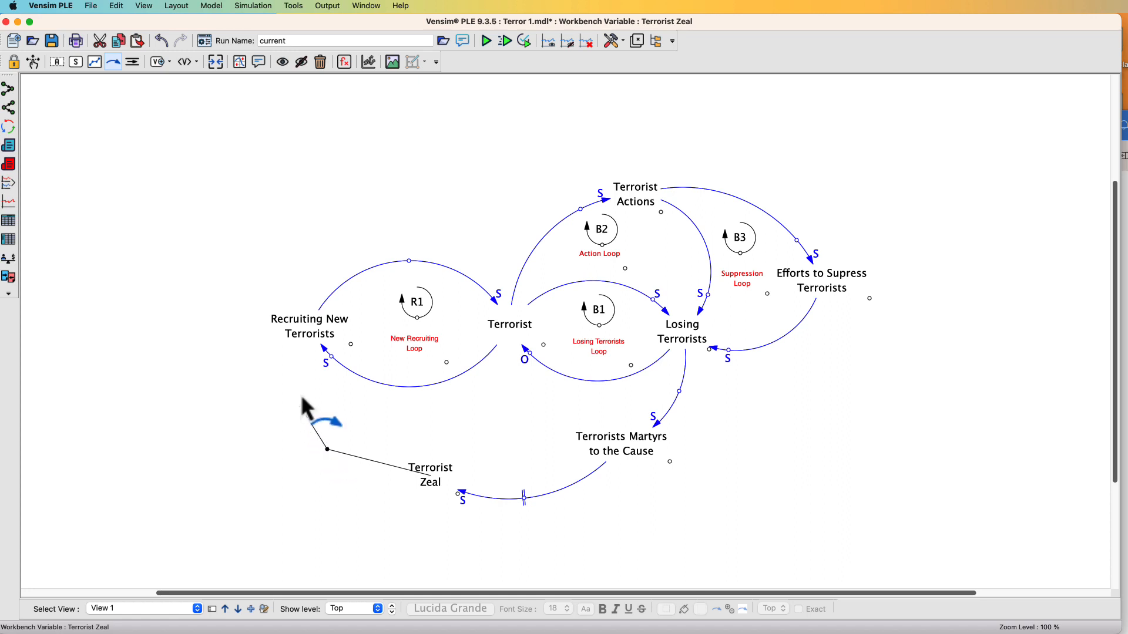
left_click(303, 344)
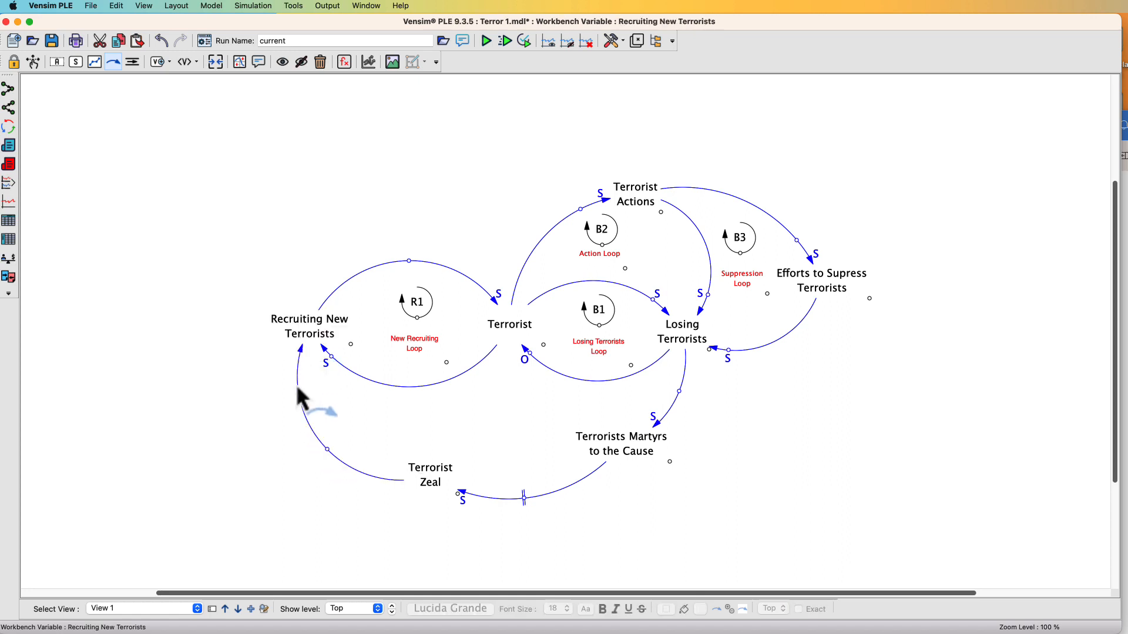
left_click(427, 488)
left_click_drag(427, 488, 387, 487)
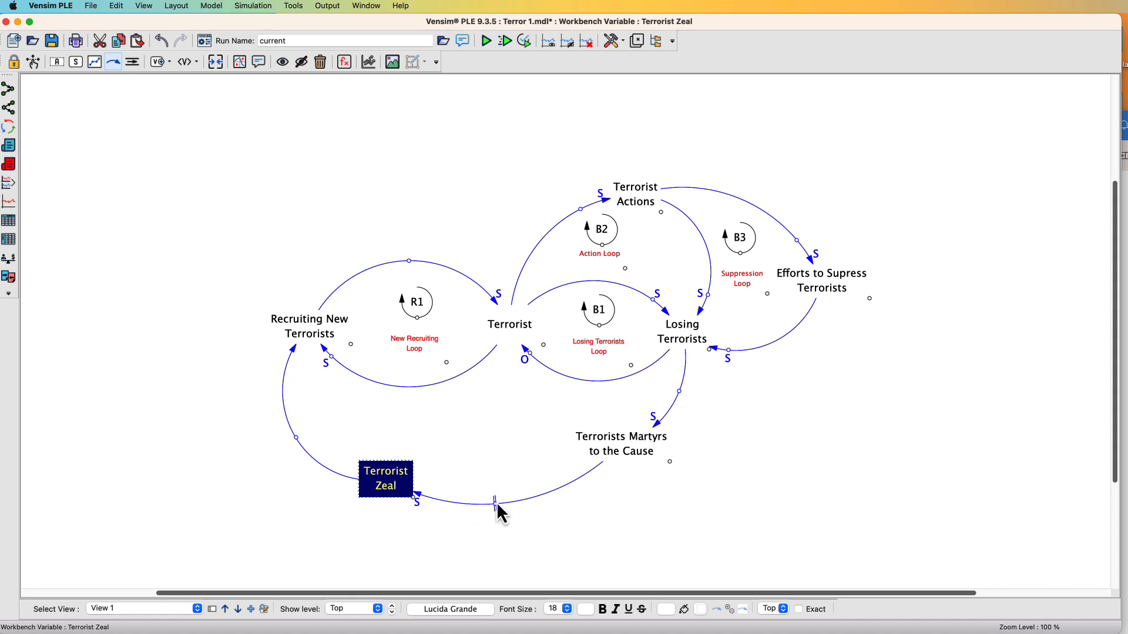
Flatten the arrow into Terrorist Zeal and set the polarity of the arrow from Terrorist Zeal to Recruiting New Terrorists to S
left_click_drag(494, 505, 494, 488)
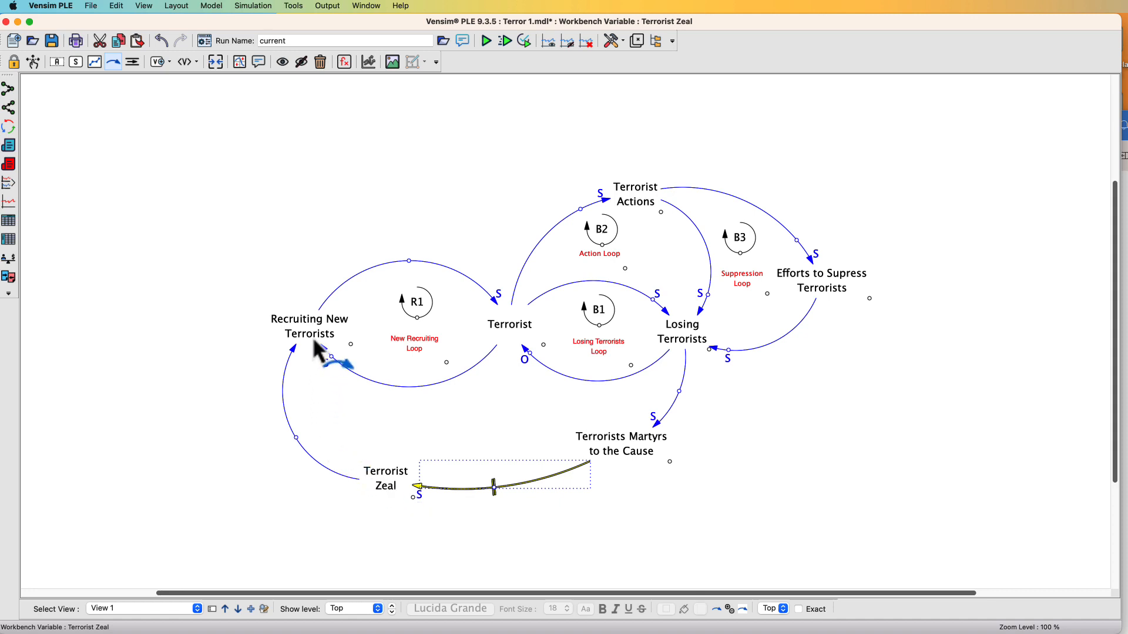
right_click(295, 438)
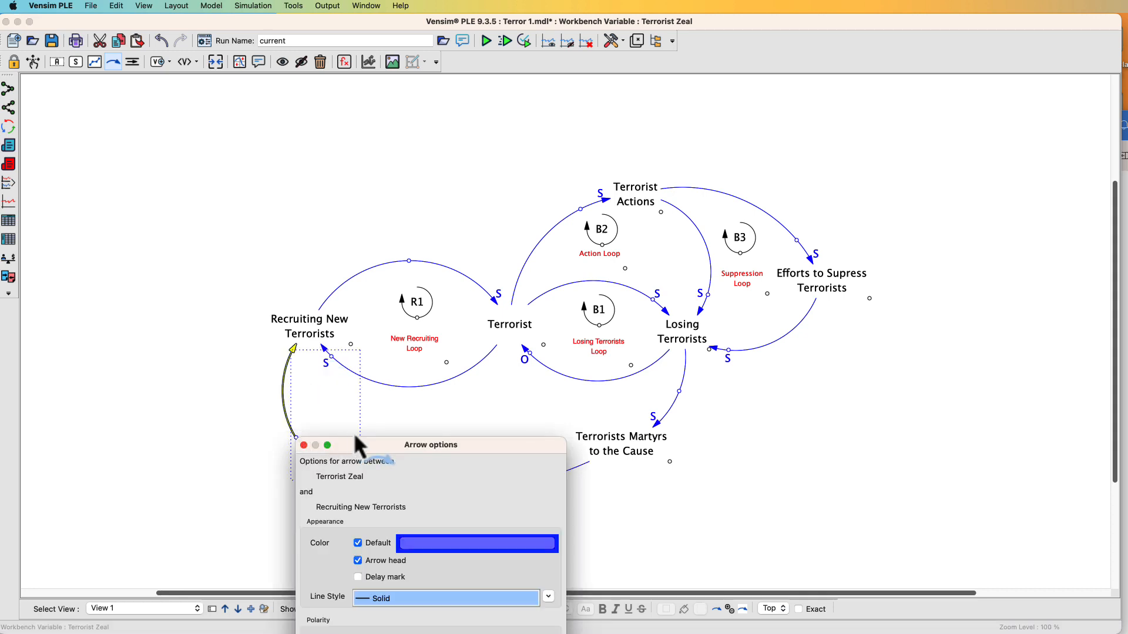
left_click_drag(354, 439, 573, 276)
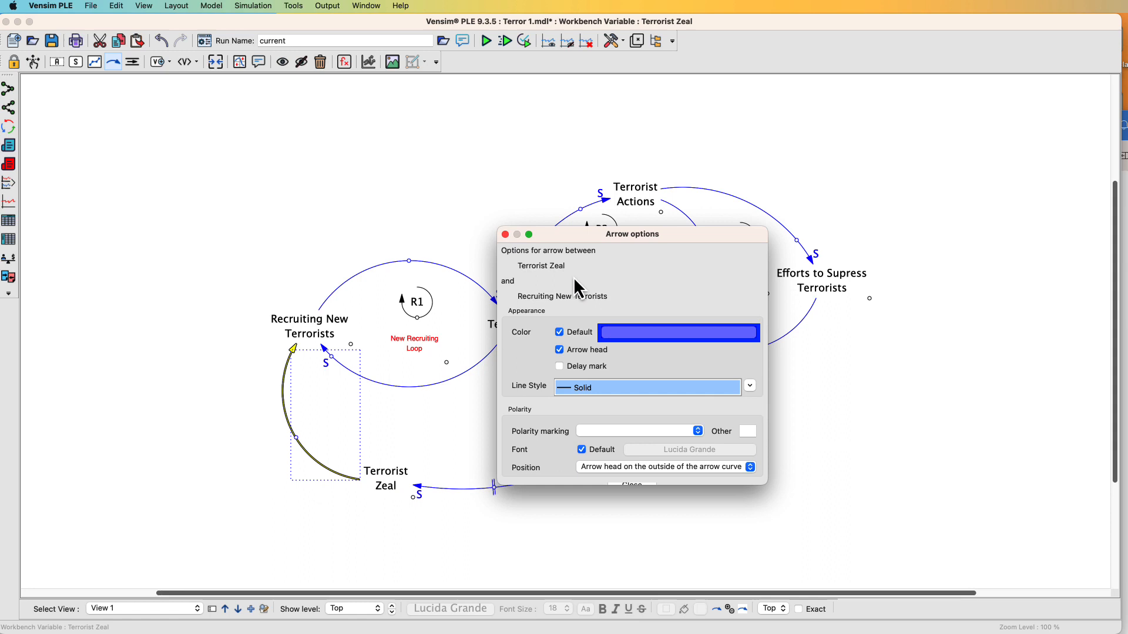
left_click(661, 434)
left_click(651, 470)
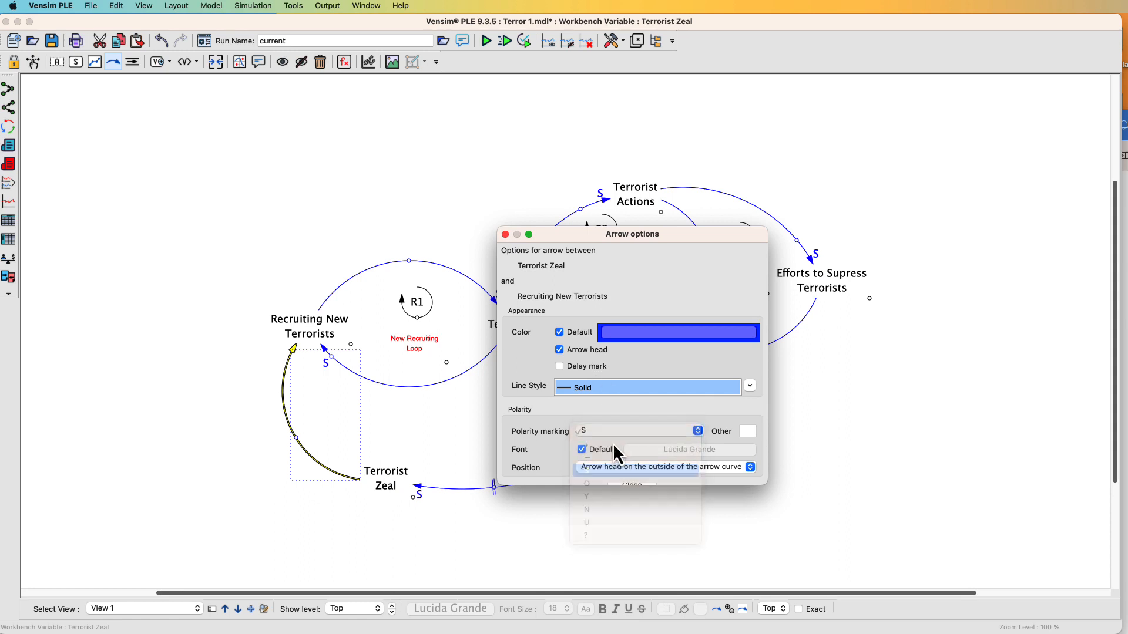
left_click(505, 235)
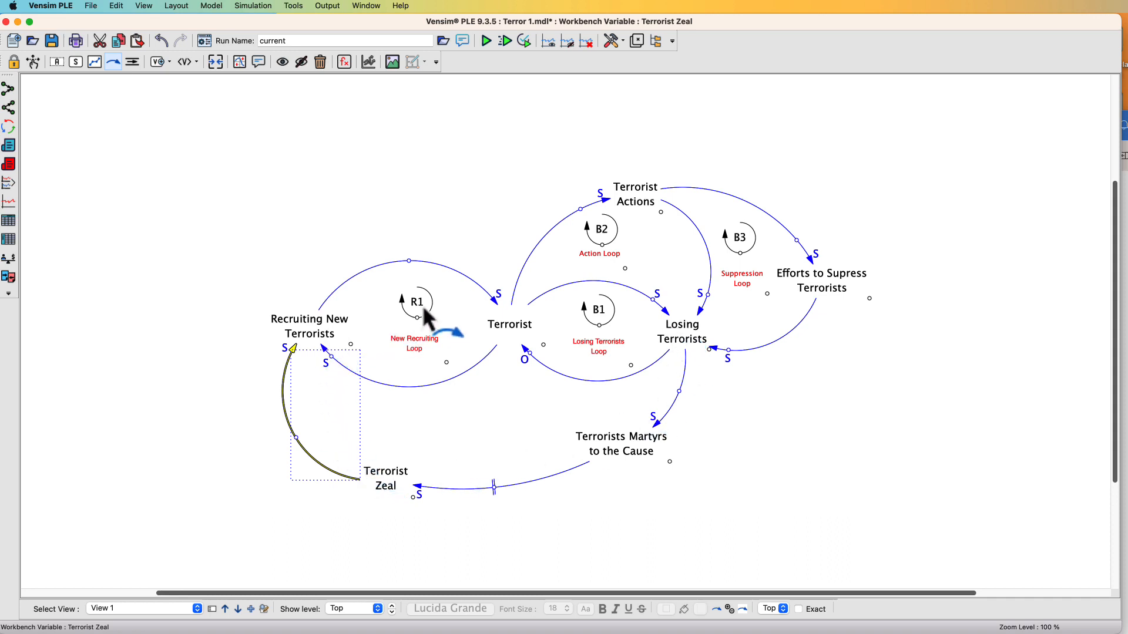
Open the R1 loop marker's comment settings for editing
left_click(57, 62)
left_click(417, 308)
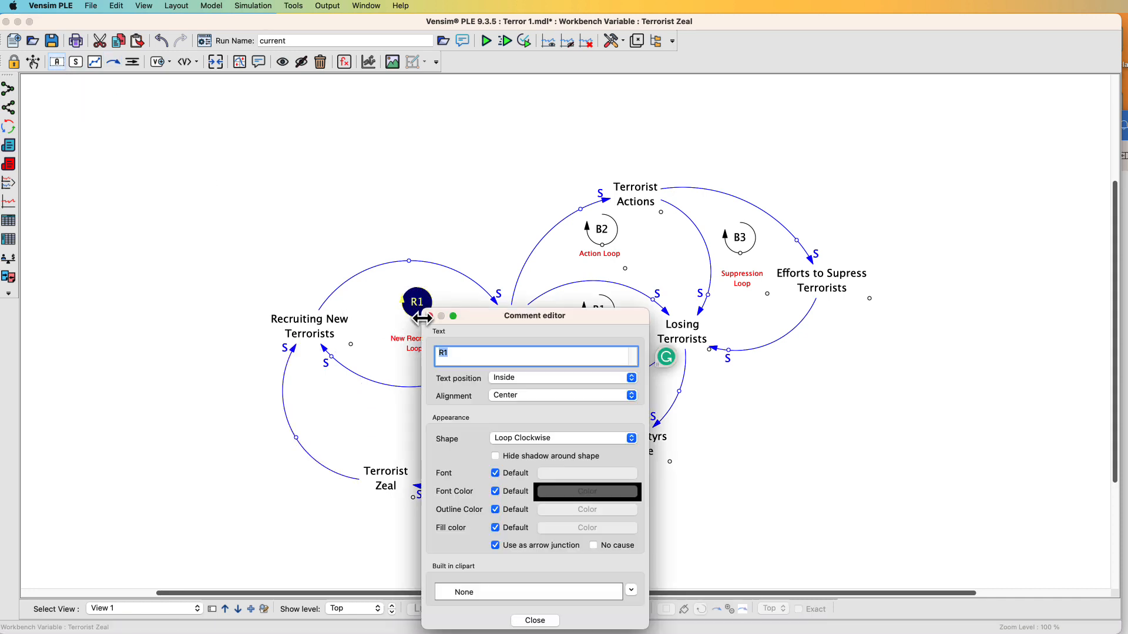
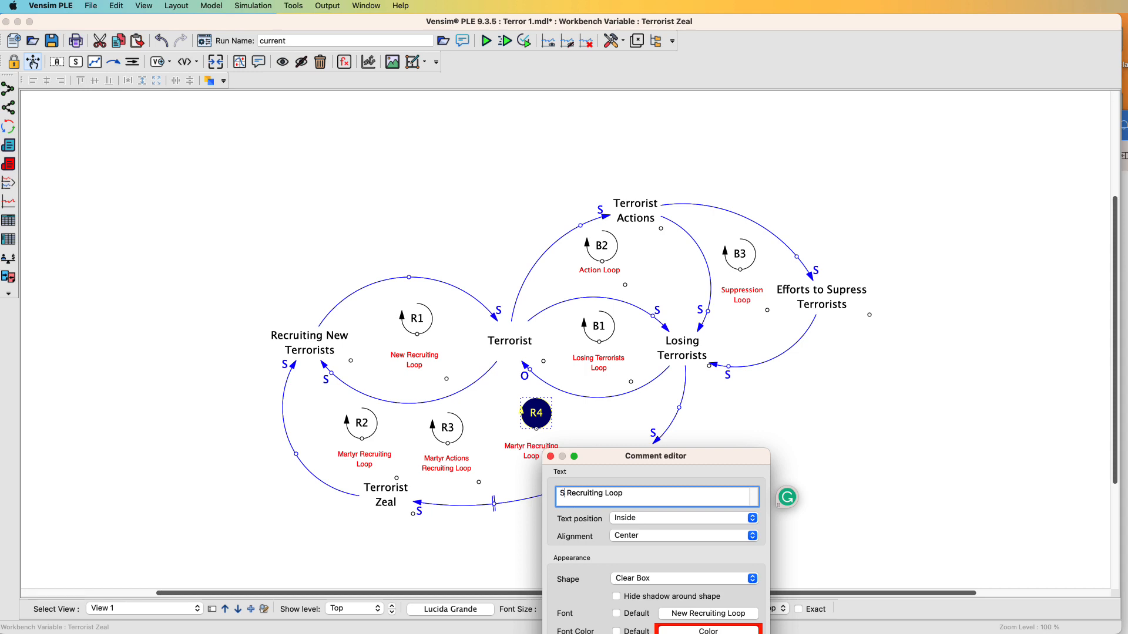
Change the R4 loop marker's label to Suppression Recruiting Loop, close the editor, and nudge the marker slightly upward
type("ppression")
mouse_move(575, 493)
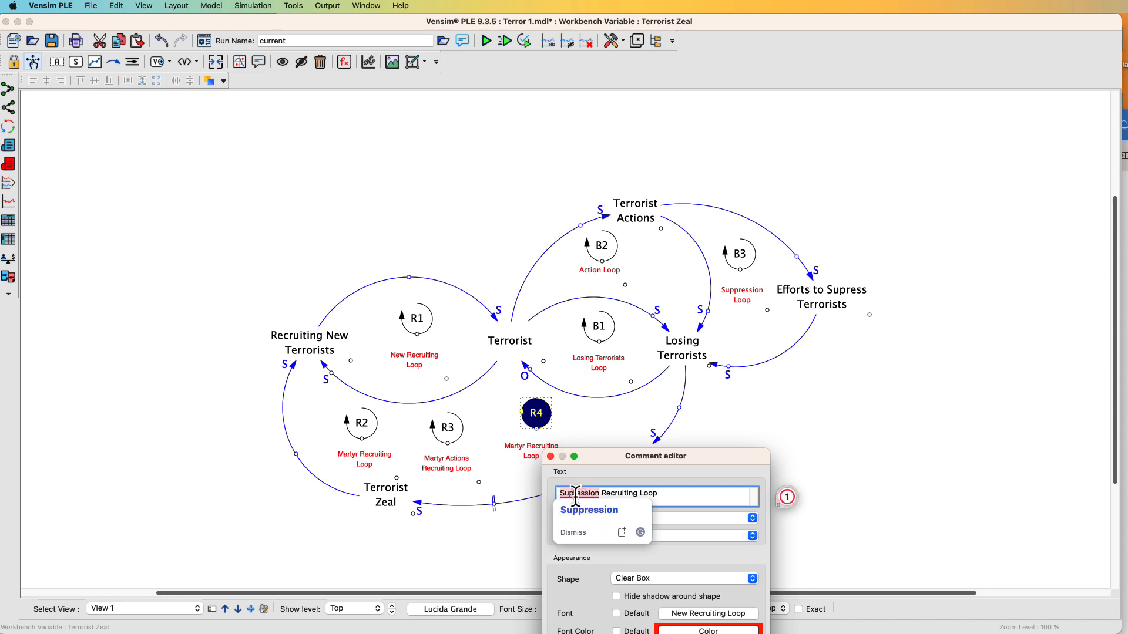
left_click(589, 509)
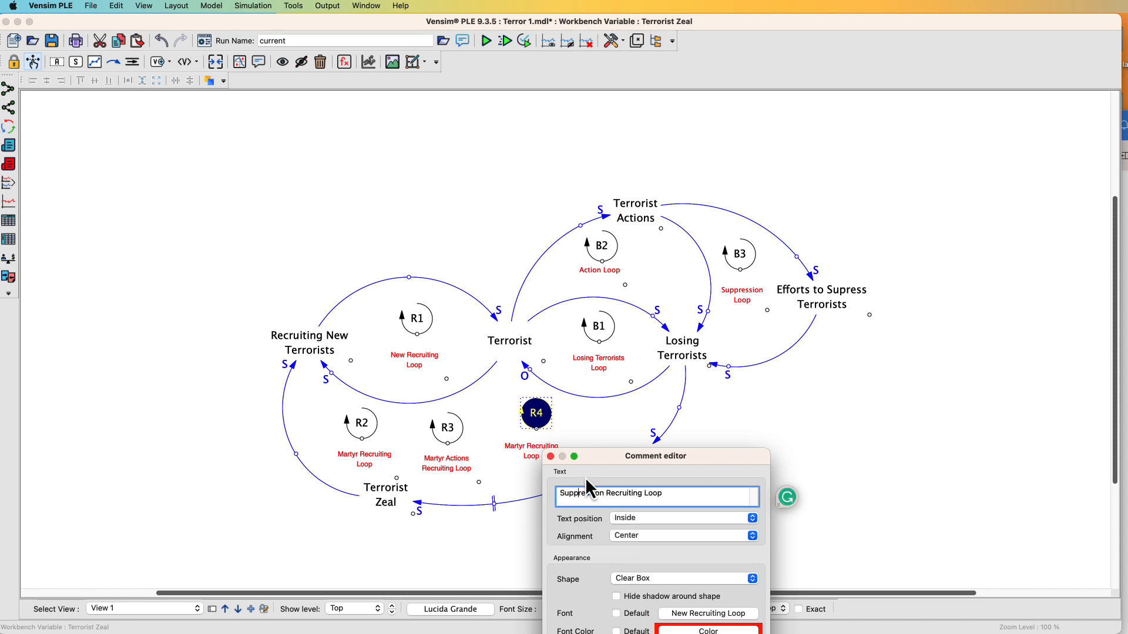
left_click(550, 456)
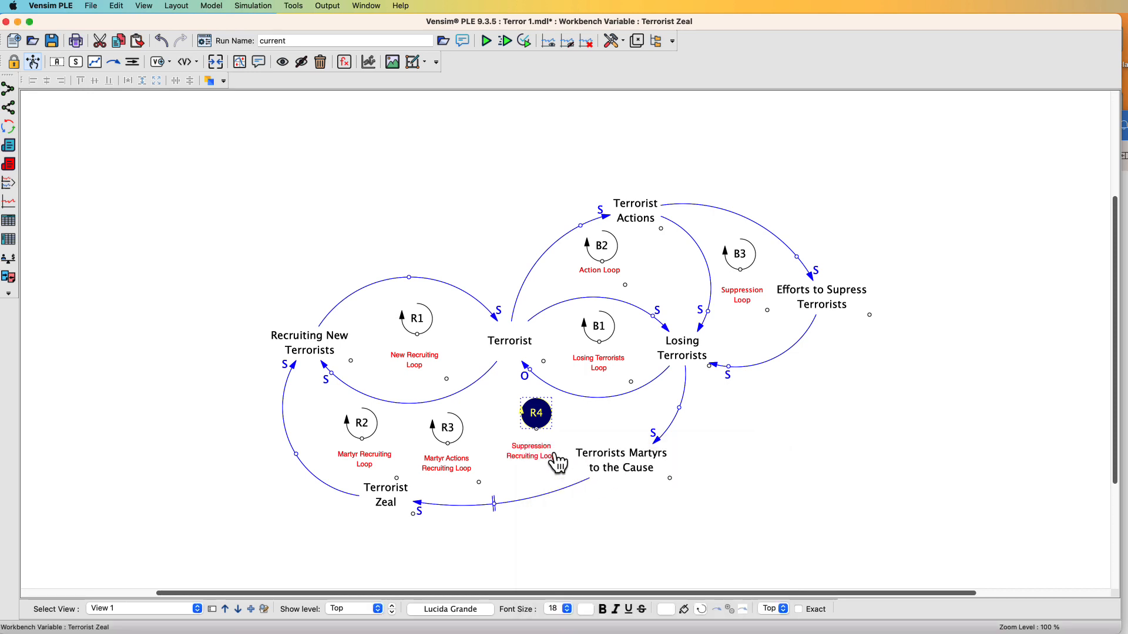
mouse_move(537, 455)
left_mouse_down()
mouse_move(536, 423)
mouse_move(534, 437)
left_mouse_up()
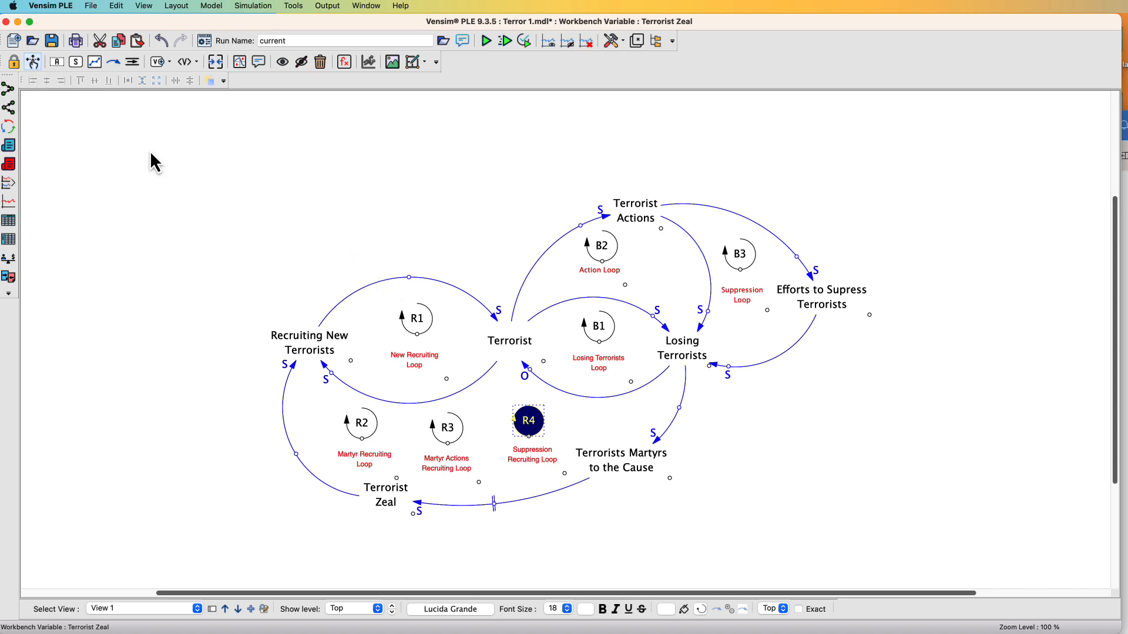
Select Terrorist and open the Loops analysis to examine the feedback loops passing through it
left_click(517, 354)
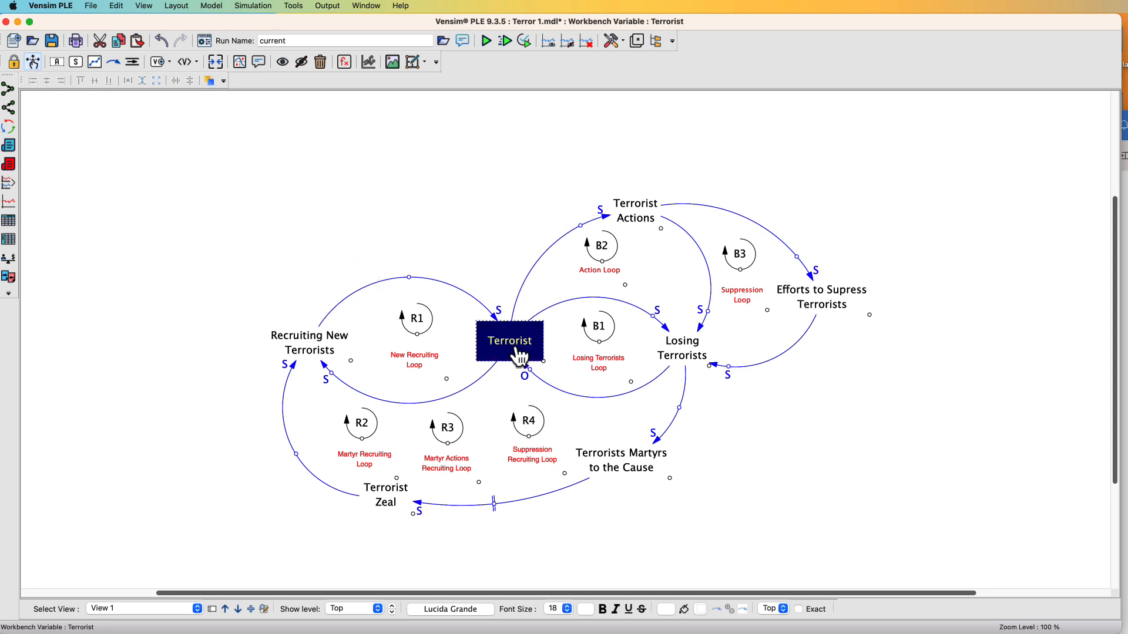
left_click(9, 127)
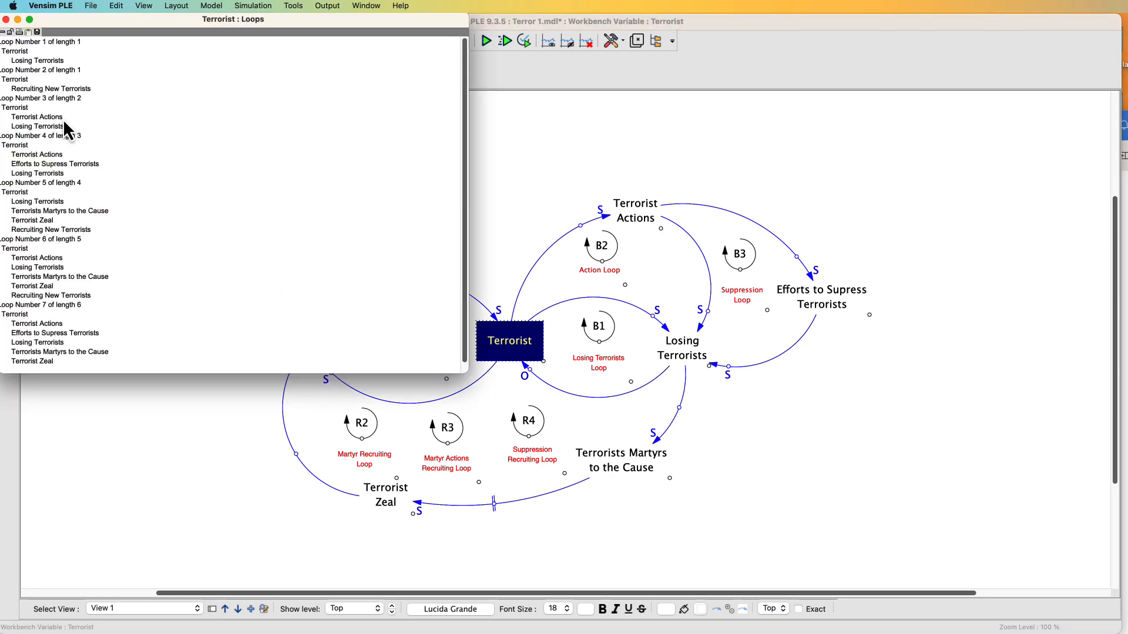
left_click_drag(140, 26, 273, 51)
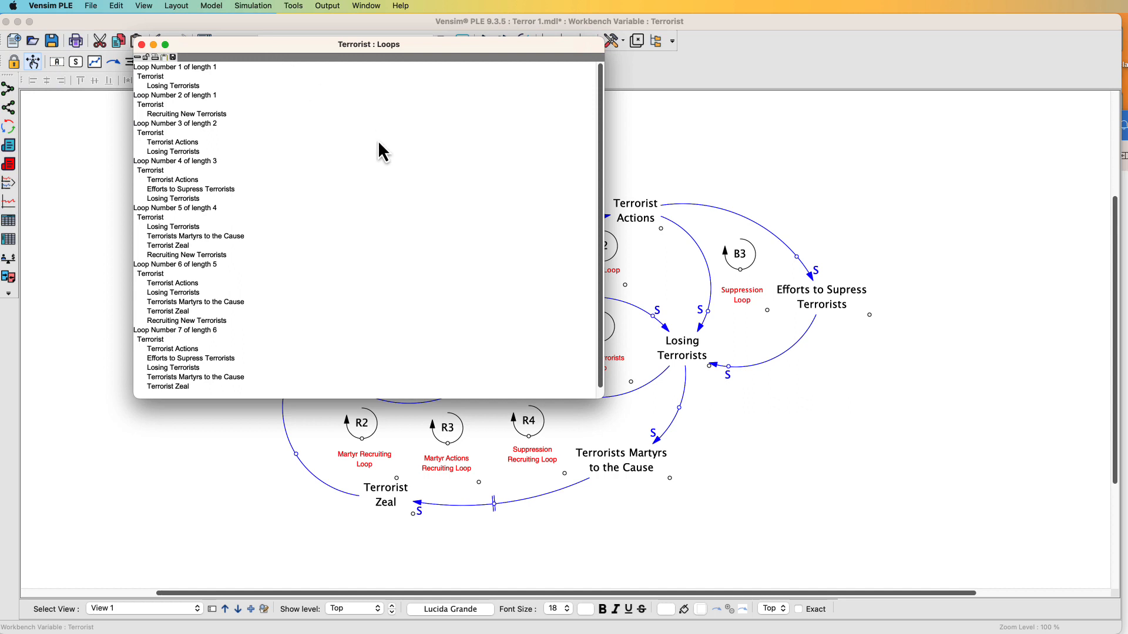
left_click_drag(612, 395, 644, 505)
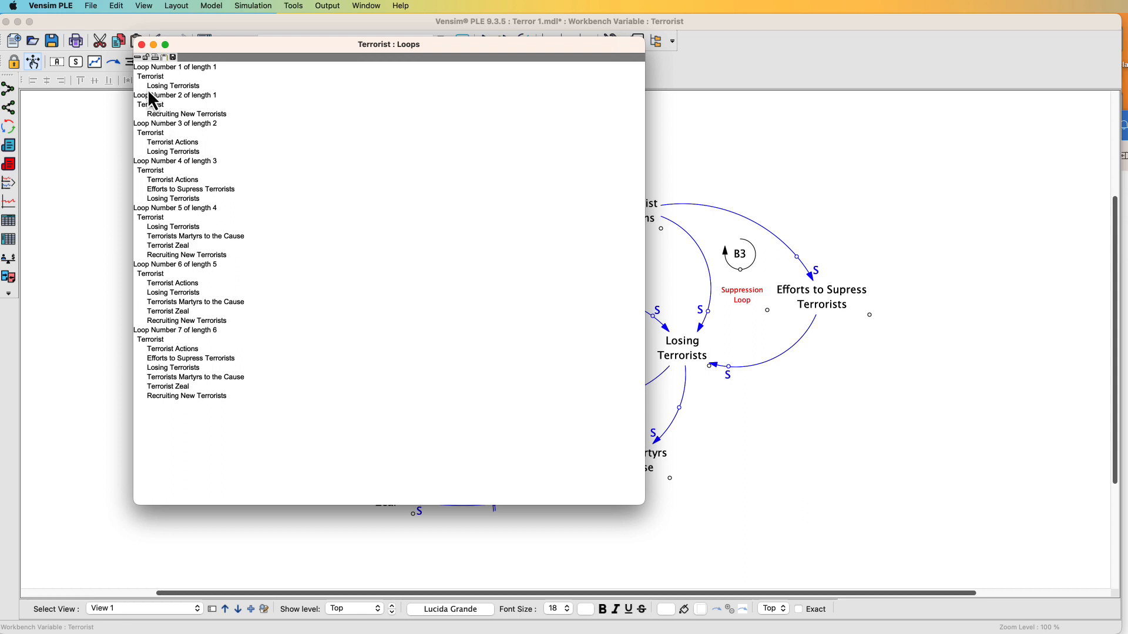
left_click(141, 46)
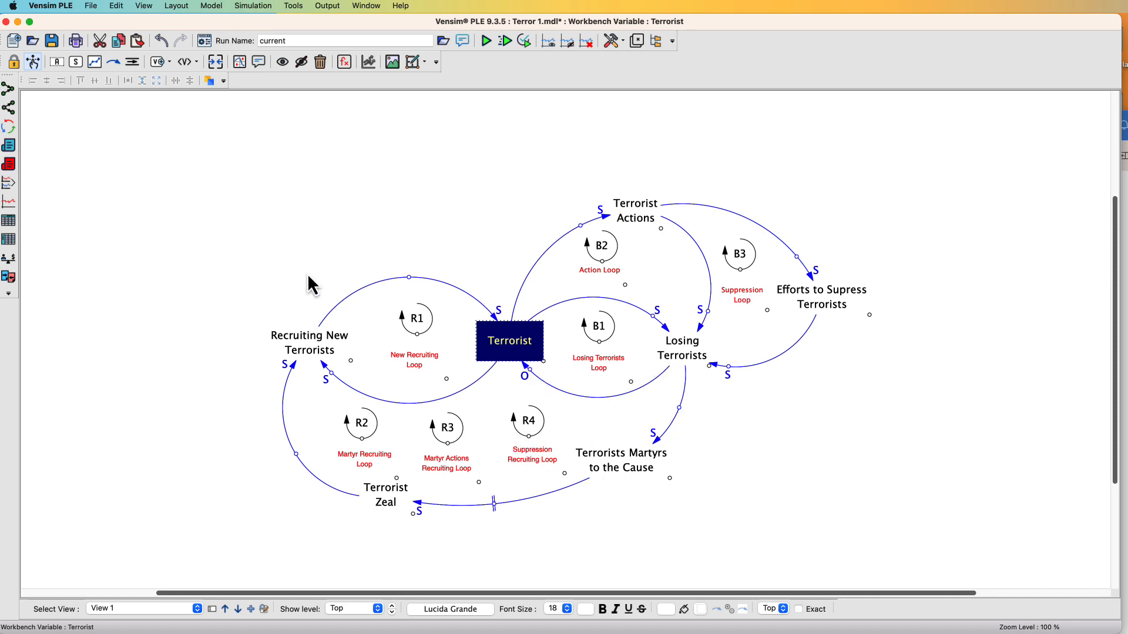
left_click(5, 130)
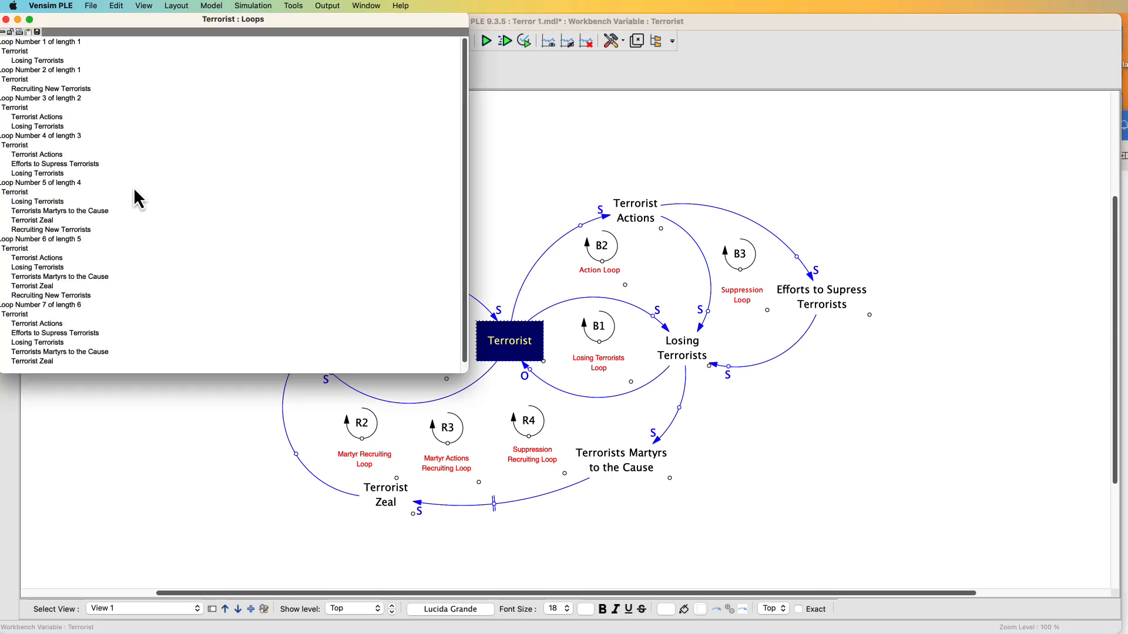
left_click(6, 20)
Open the Uses Tree for Terrorist, enlarge it, and examine which variables it affects
left_click(8, 107)
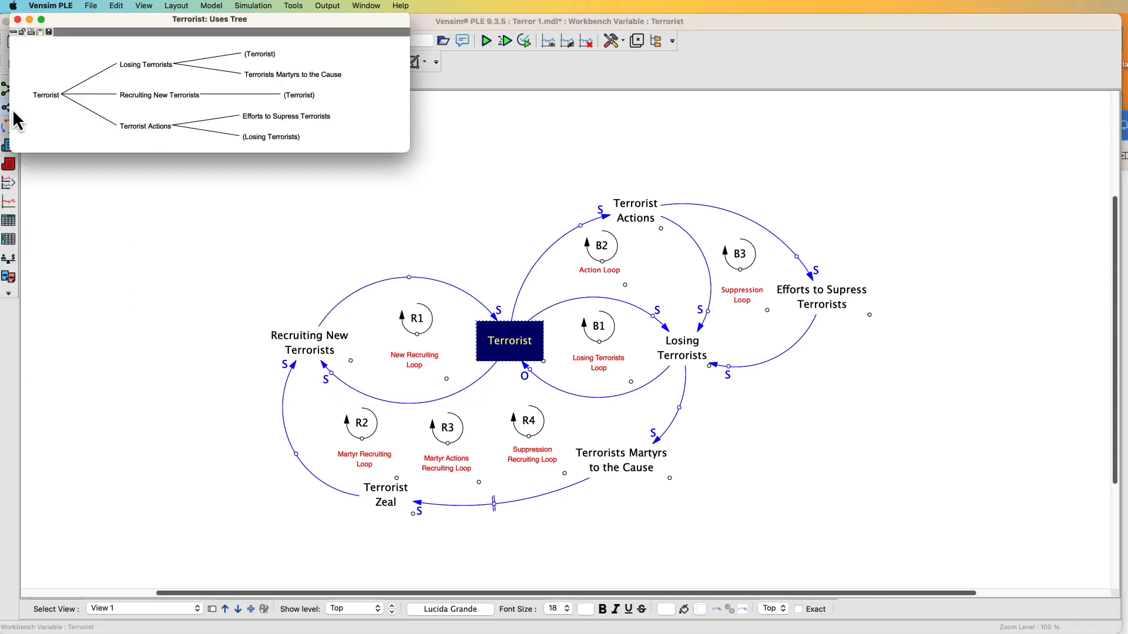
left_click_drag(407, 150, 574, 301)
left_click_drag(245, 26, 492, 148)
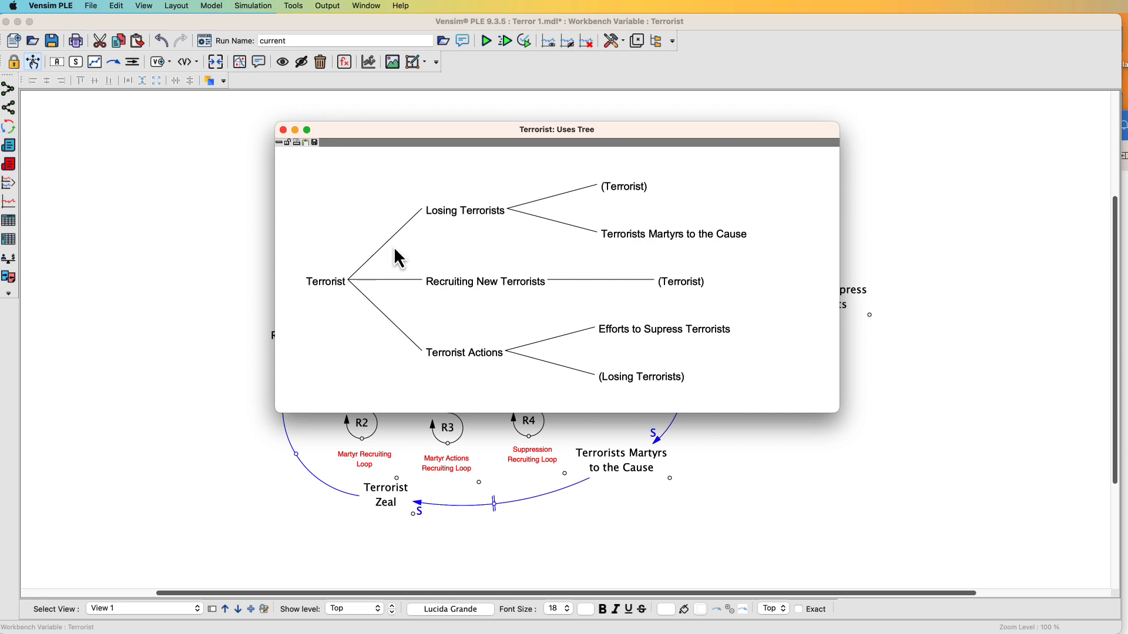
left_click(282, 130)
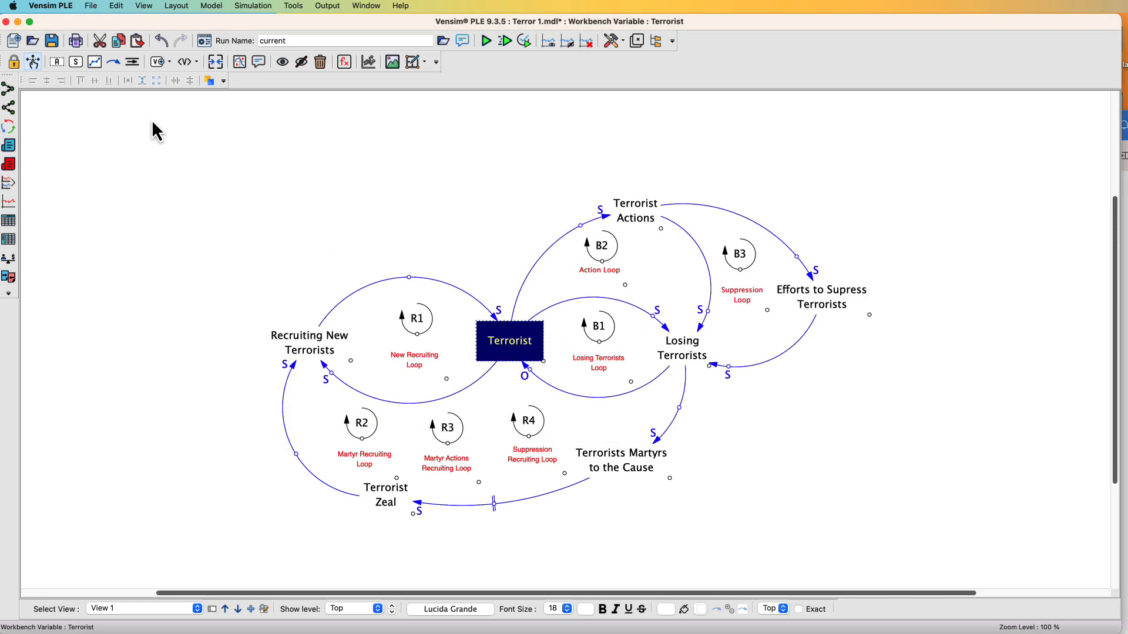
Open the Causes Tree for Terrorist, enlarge it to examine its causes, then close it and deselect
left_click(8, 91)
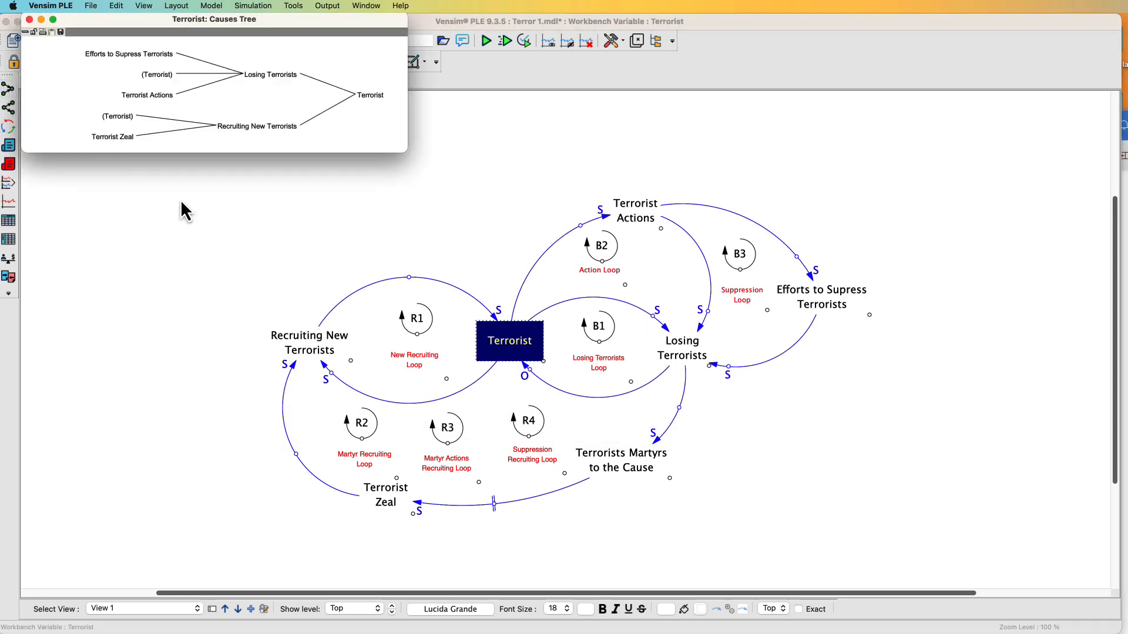
left_click_drag(407, 152, 613, 336)
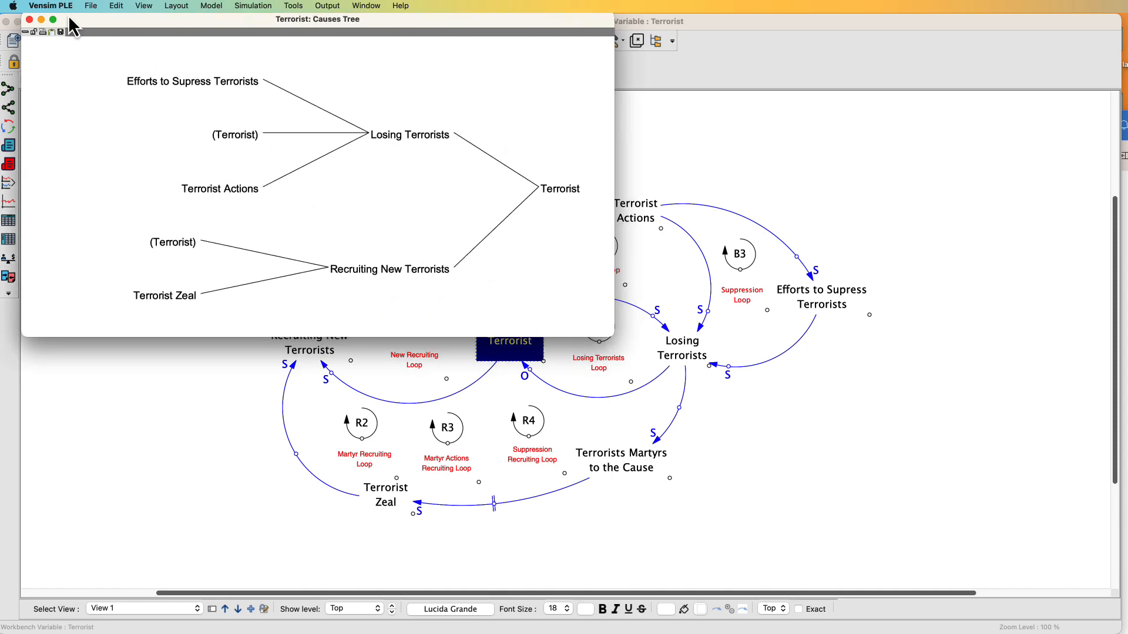
left_click(30, 19)
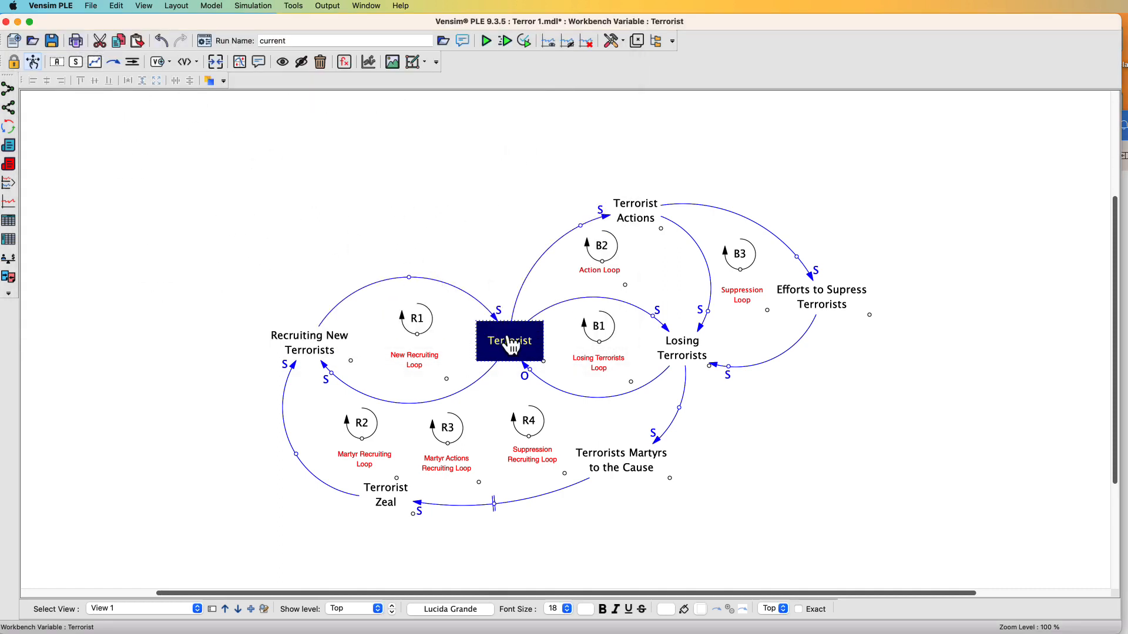
left_click(569, 410)
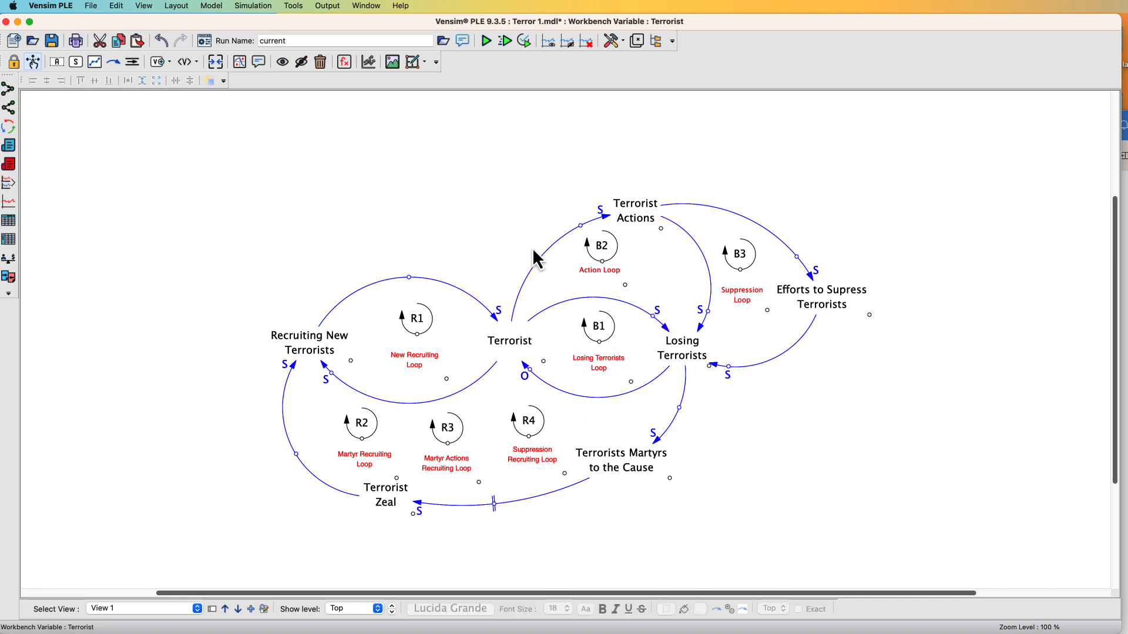